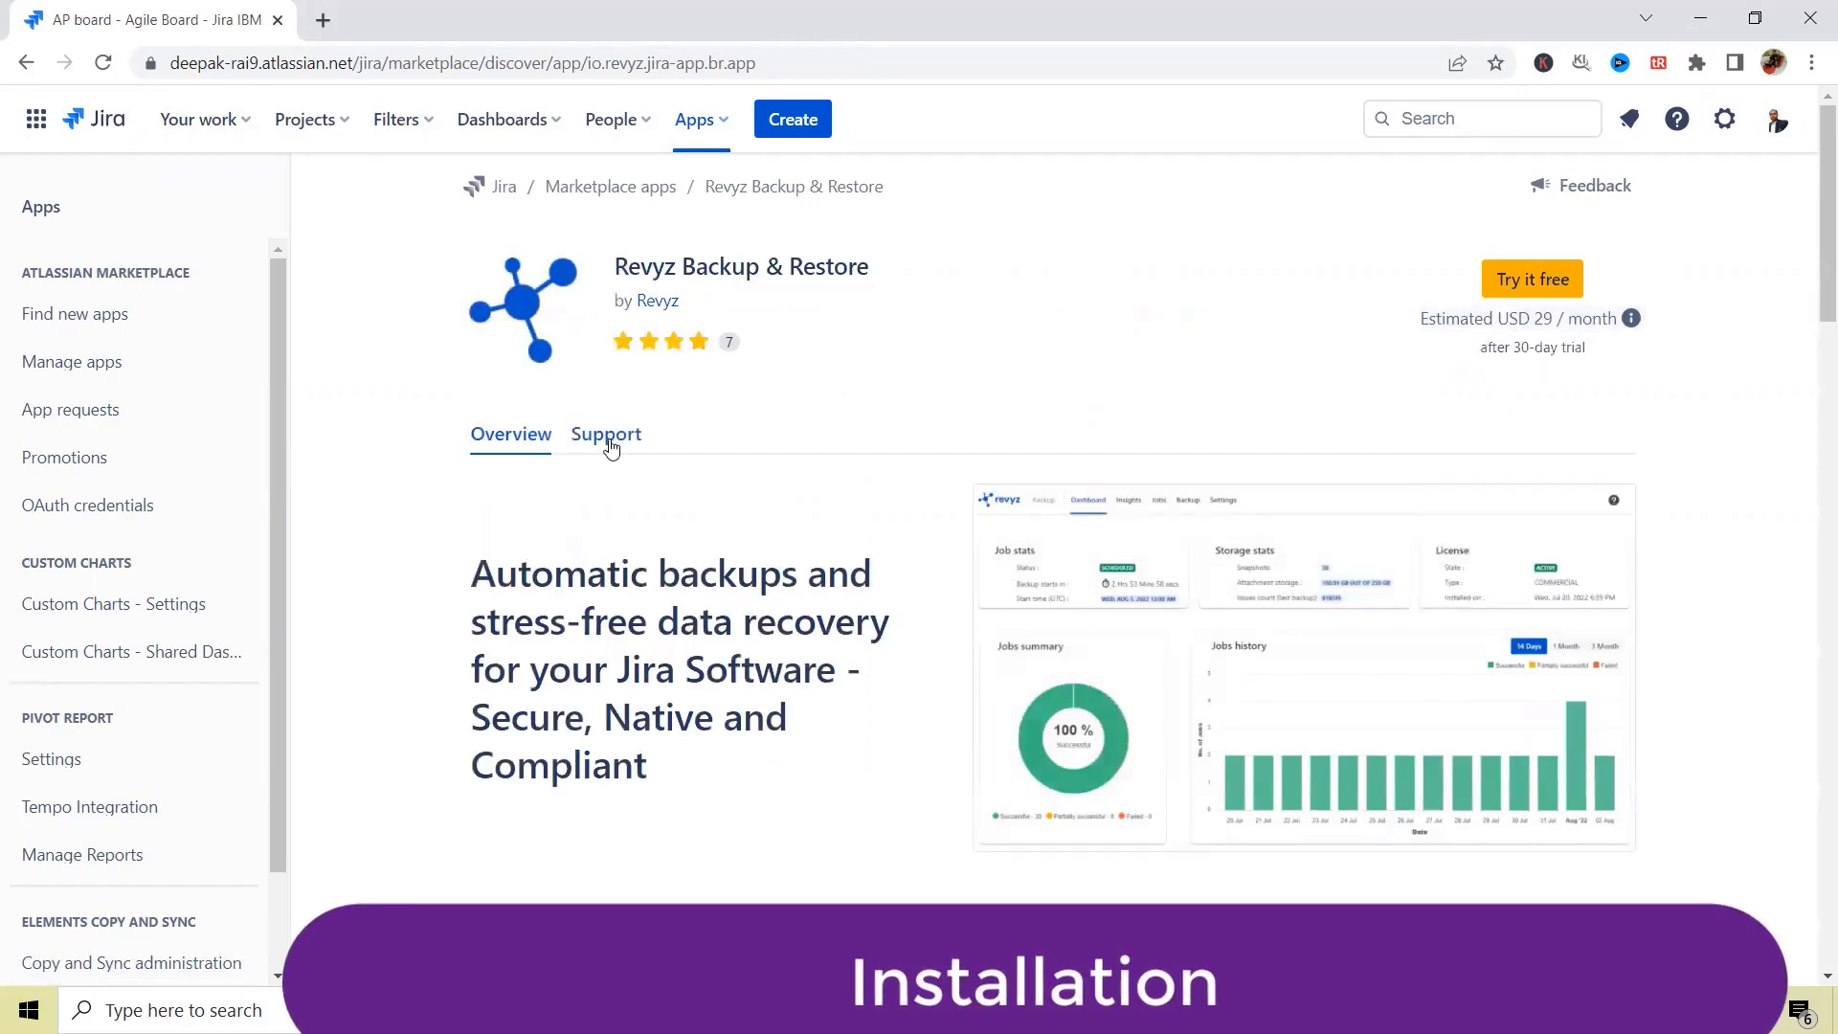
Review the Revyz Backup & Restore app page and add the app to Jira by starting its free trial
scroll(976, 572, "down", 4)
scroll(974, 572, "down", 7)
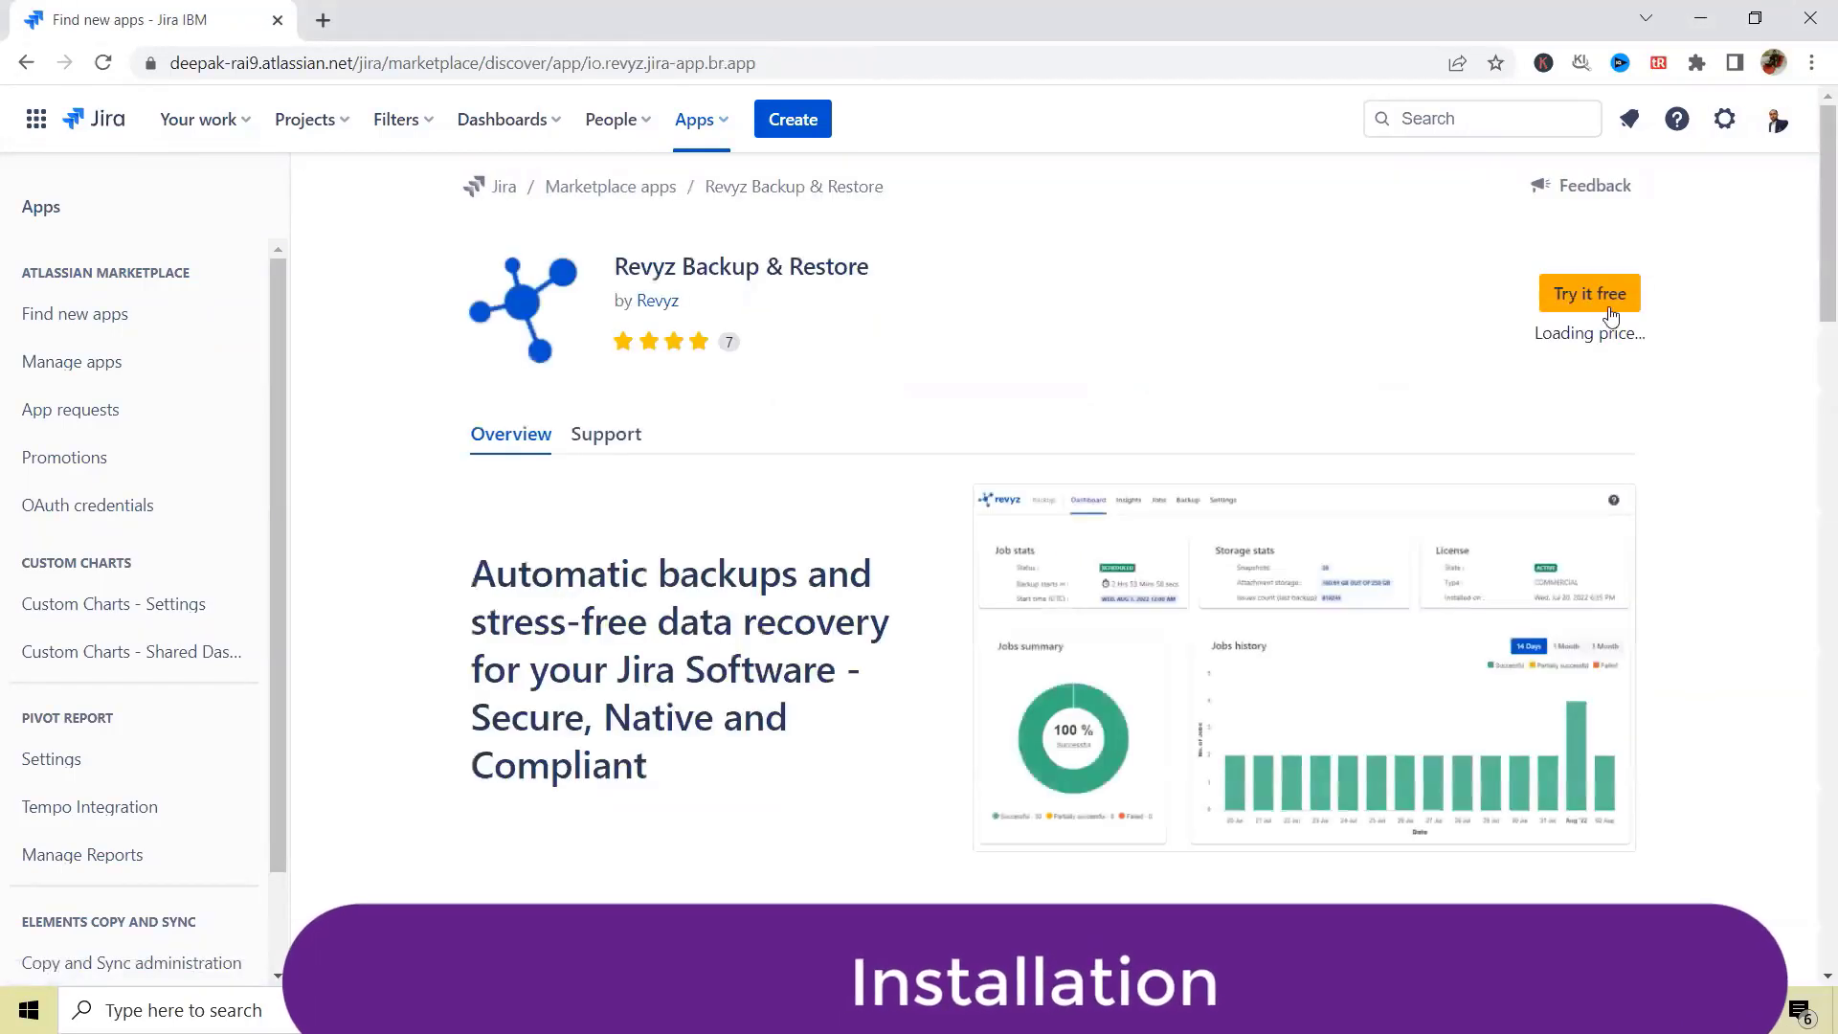
left_click(1599, 301)
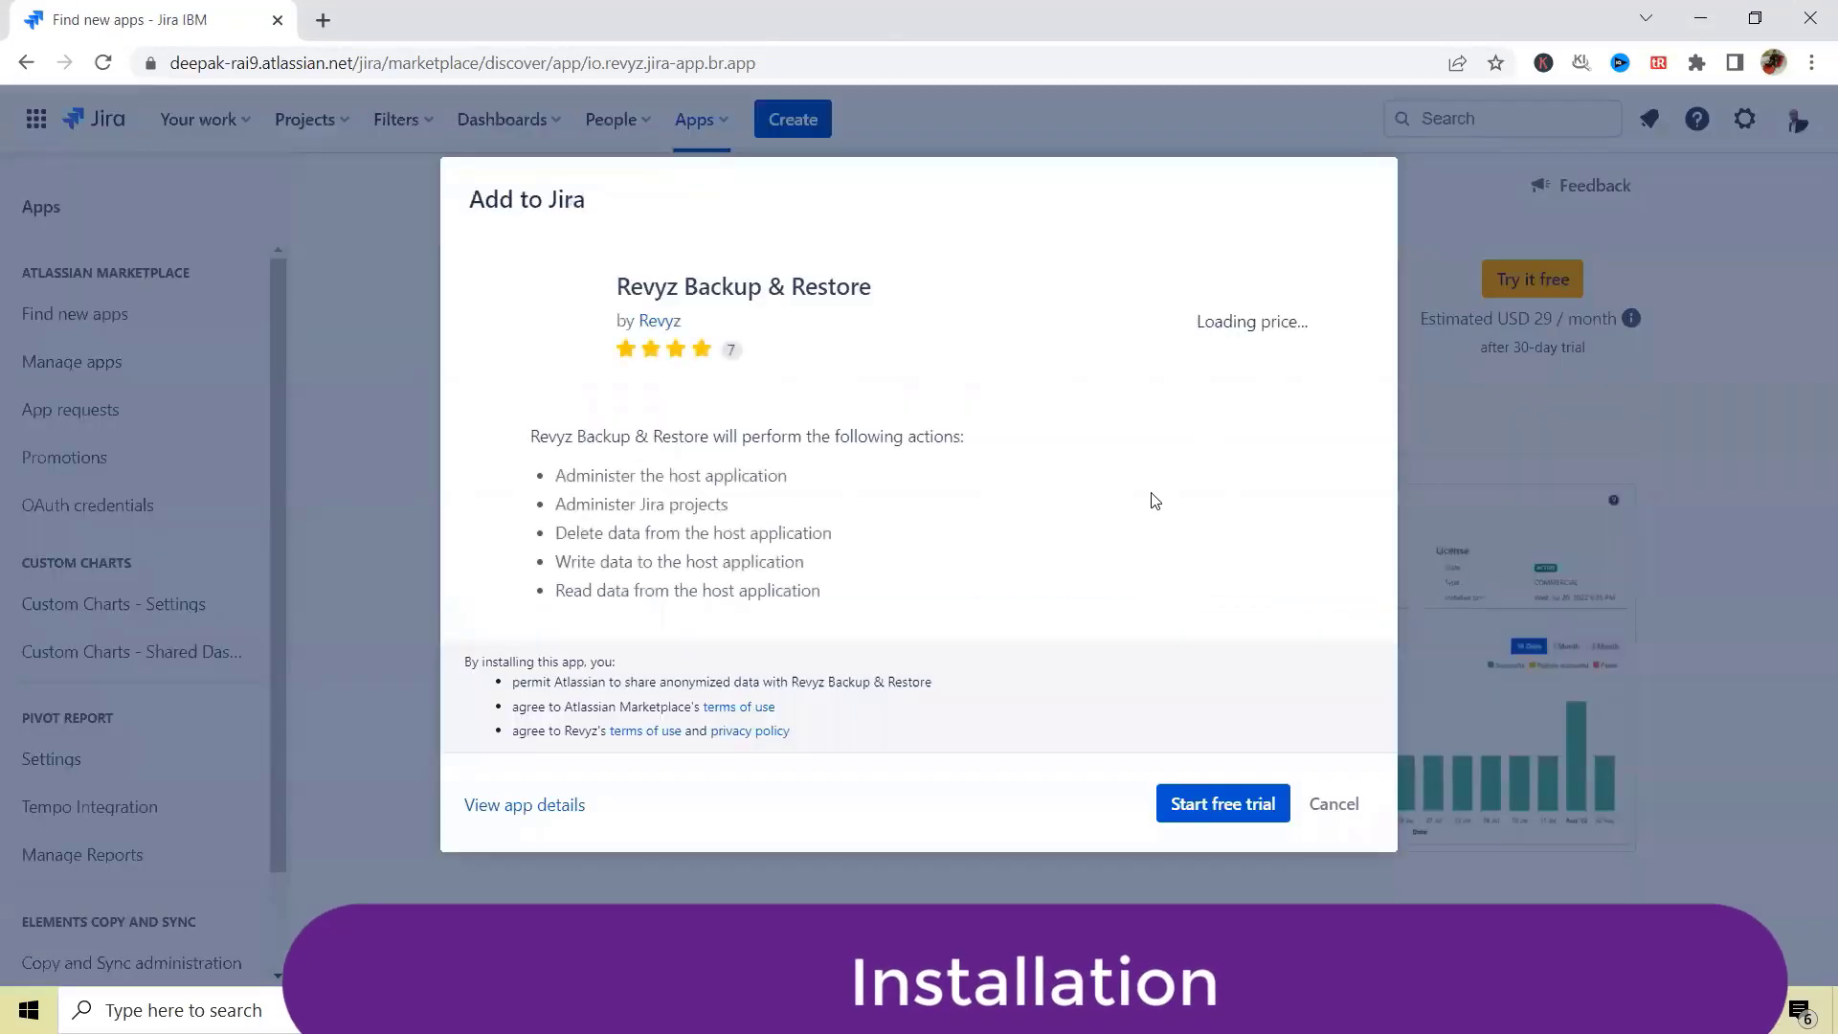
left_click(1222, 806)
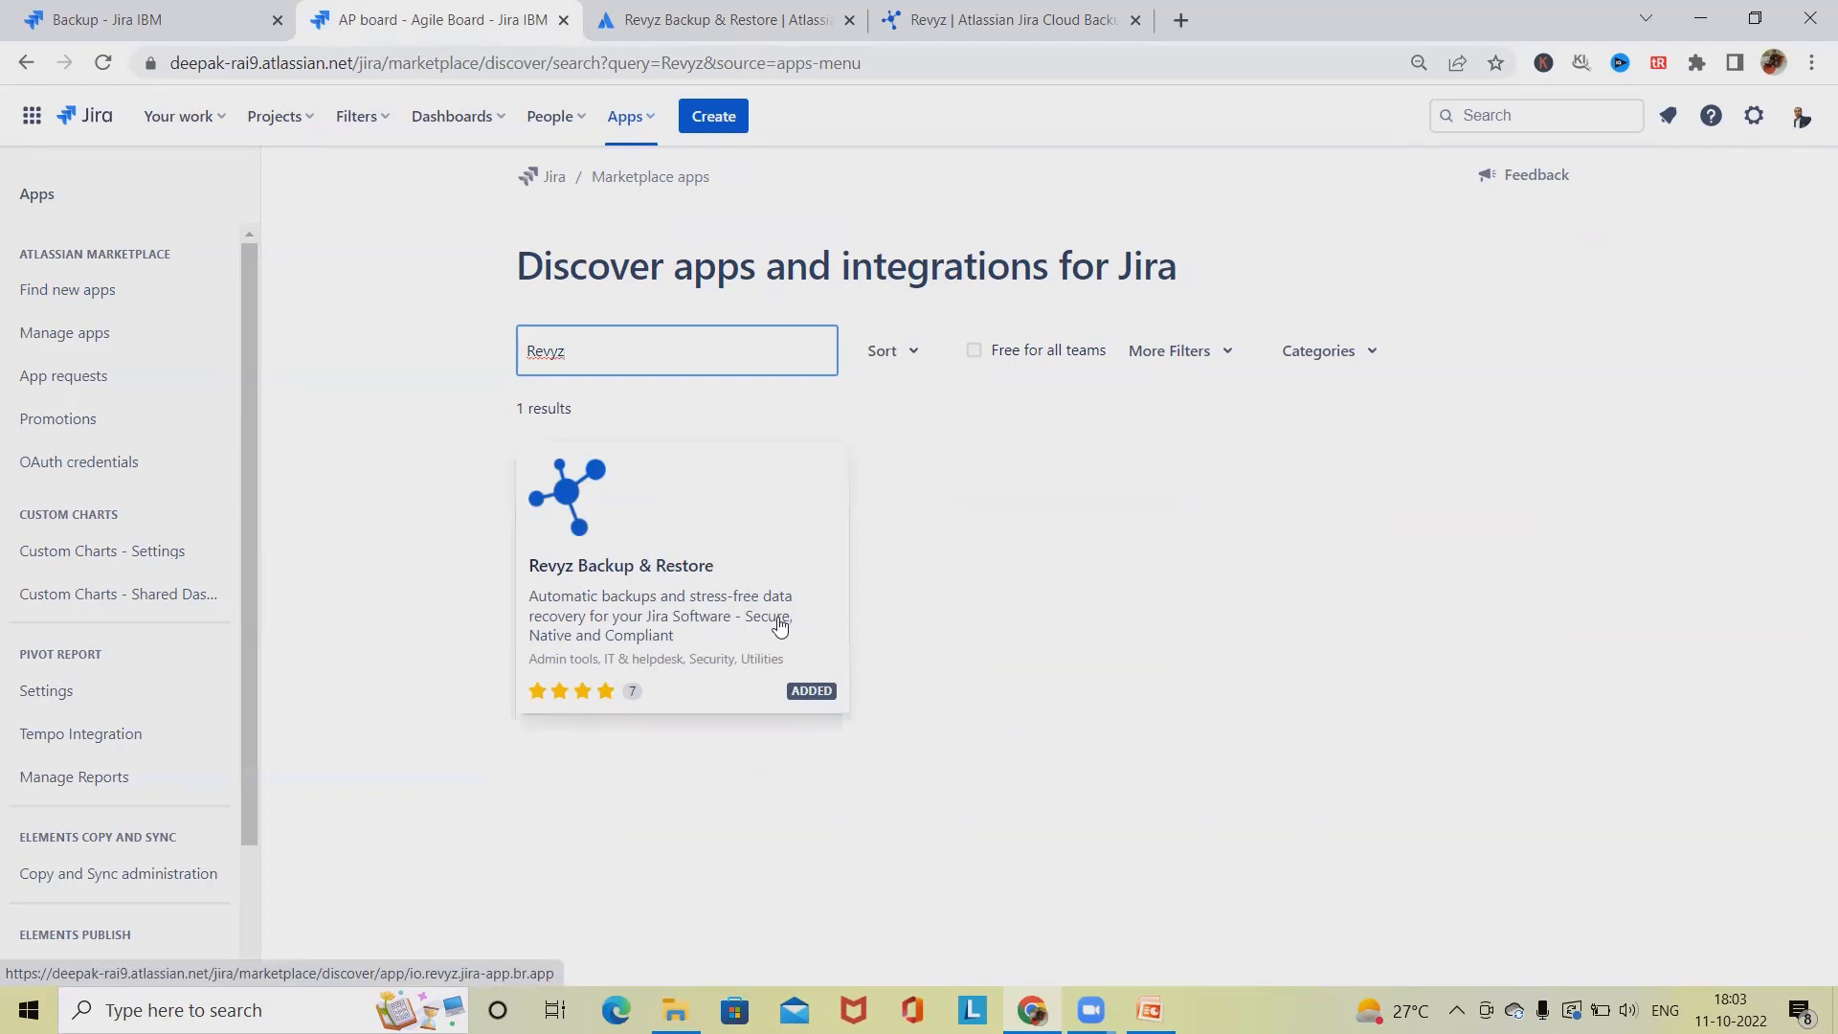
Review the Revyz Backup & Restore overview on its Atlassian Marketplace listing
left_click(675, 20)
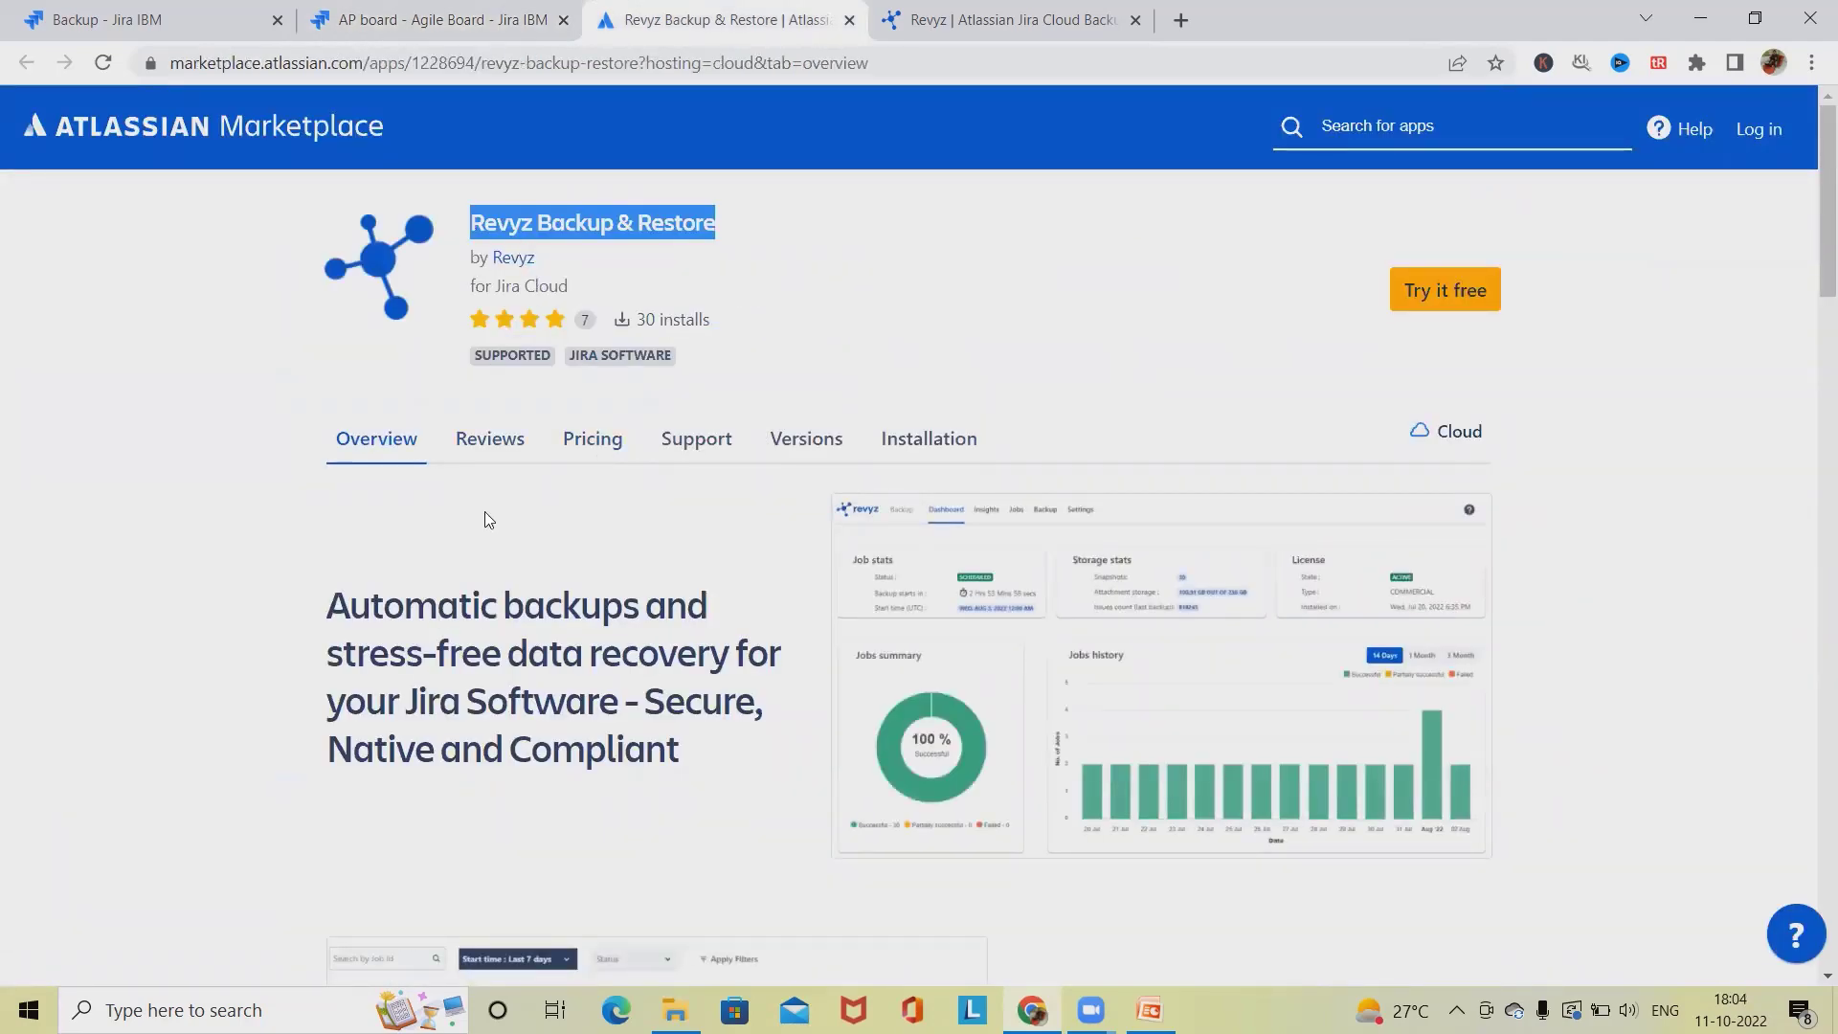
scroll(484, 511, "down", 1)
scroll(509, 479, "down", 1)
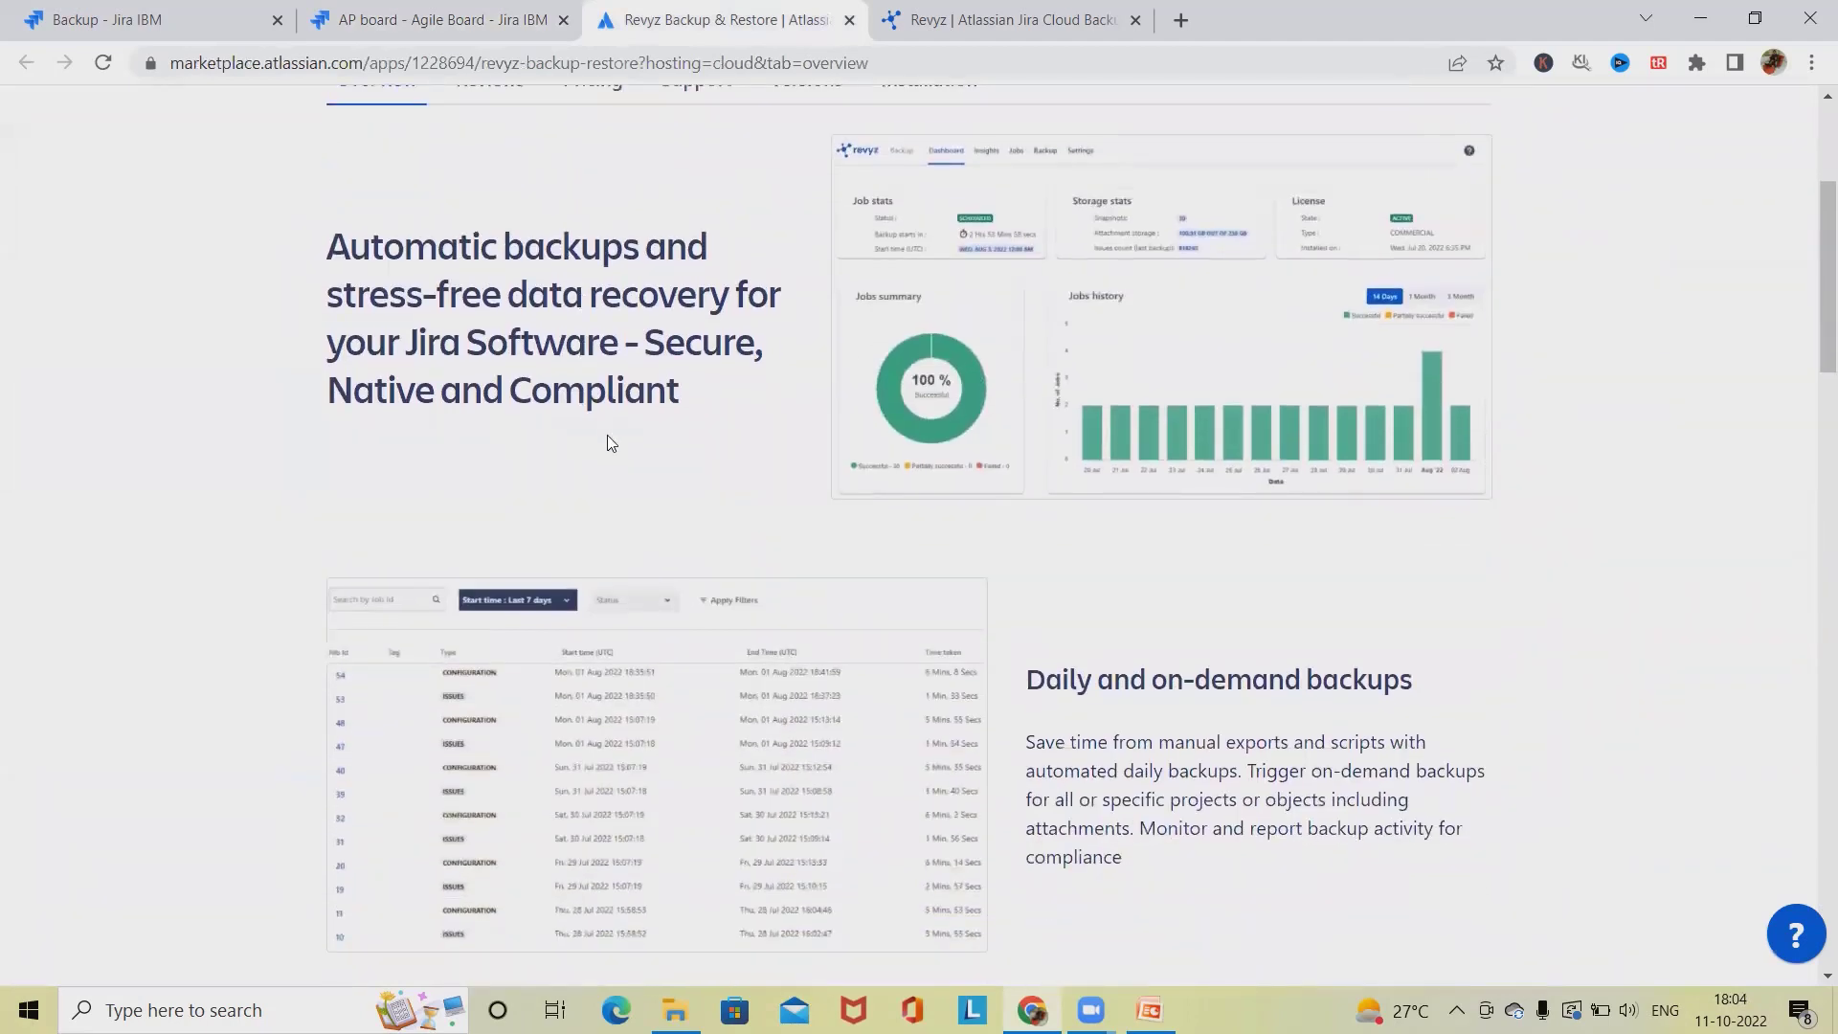
scroll(736, 493, "up", 2)
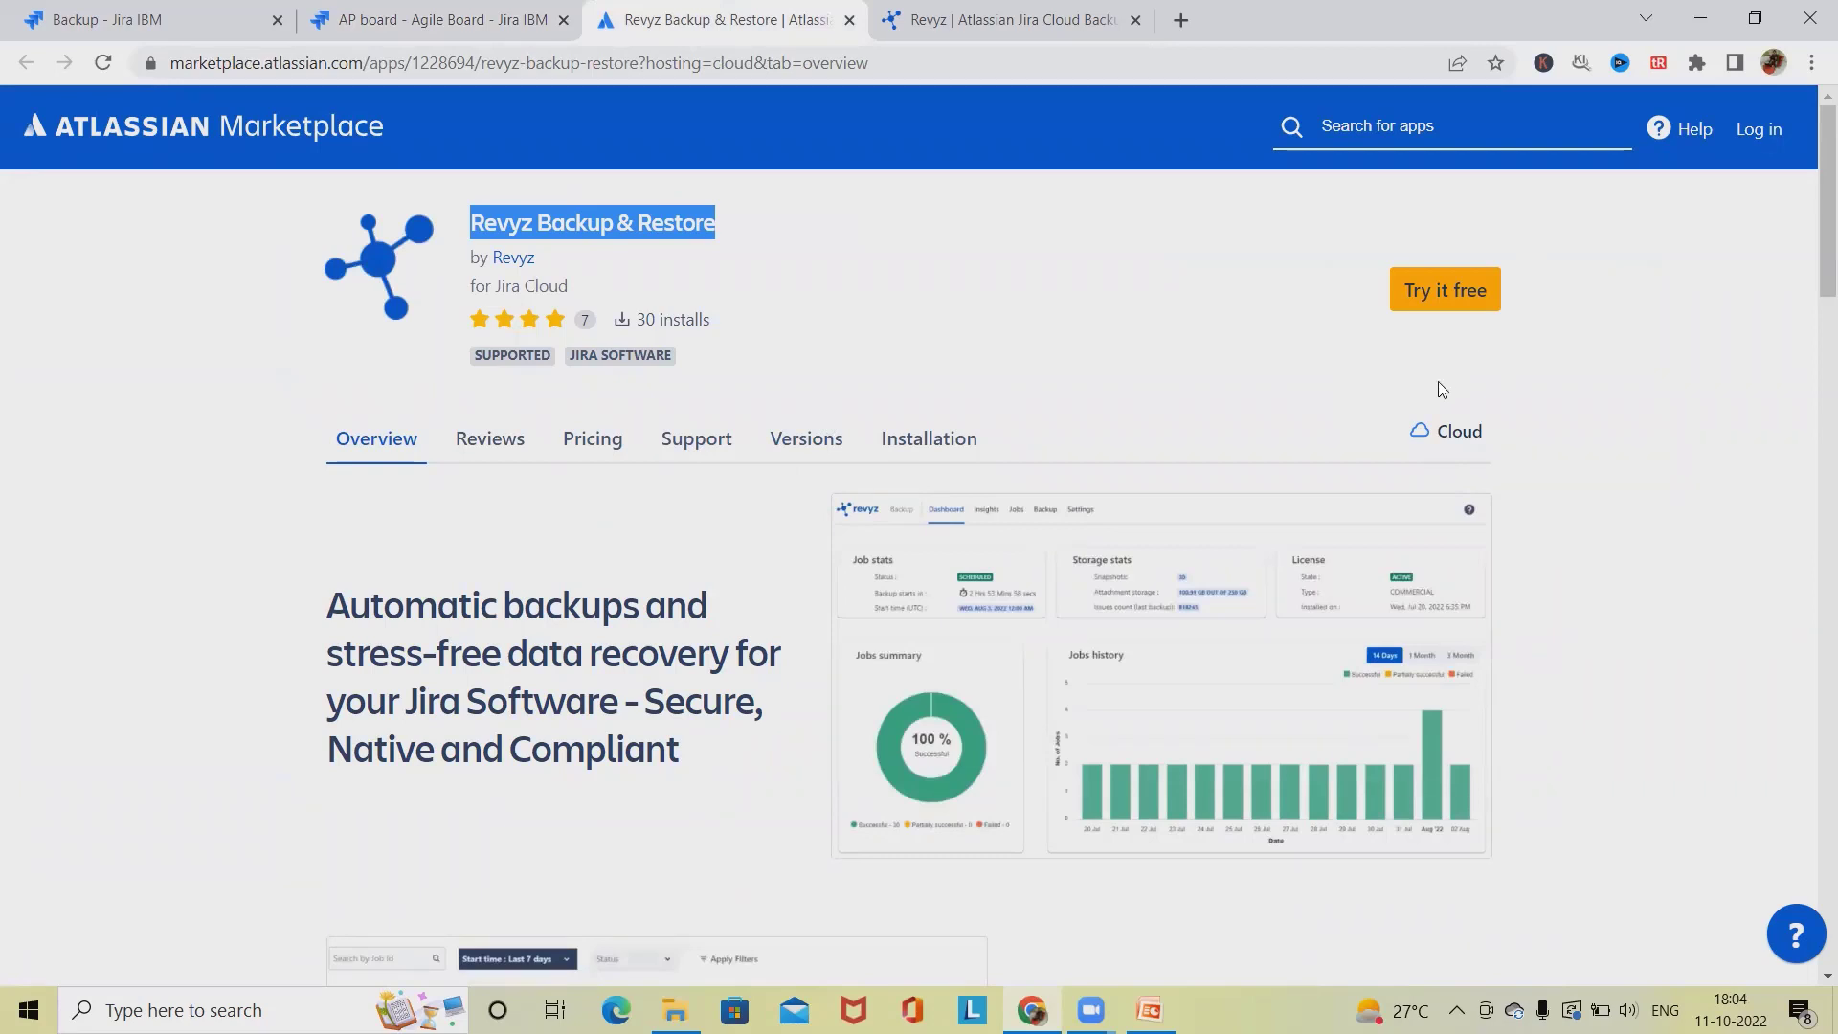
Check the app's cloud pricing for 100 and 10 users, comparing annual and monthly billing
left_click(587, 442)
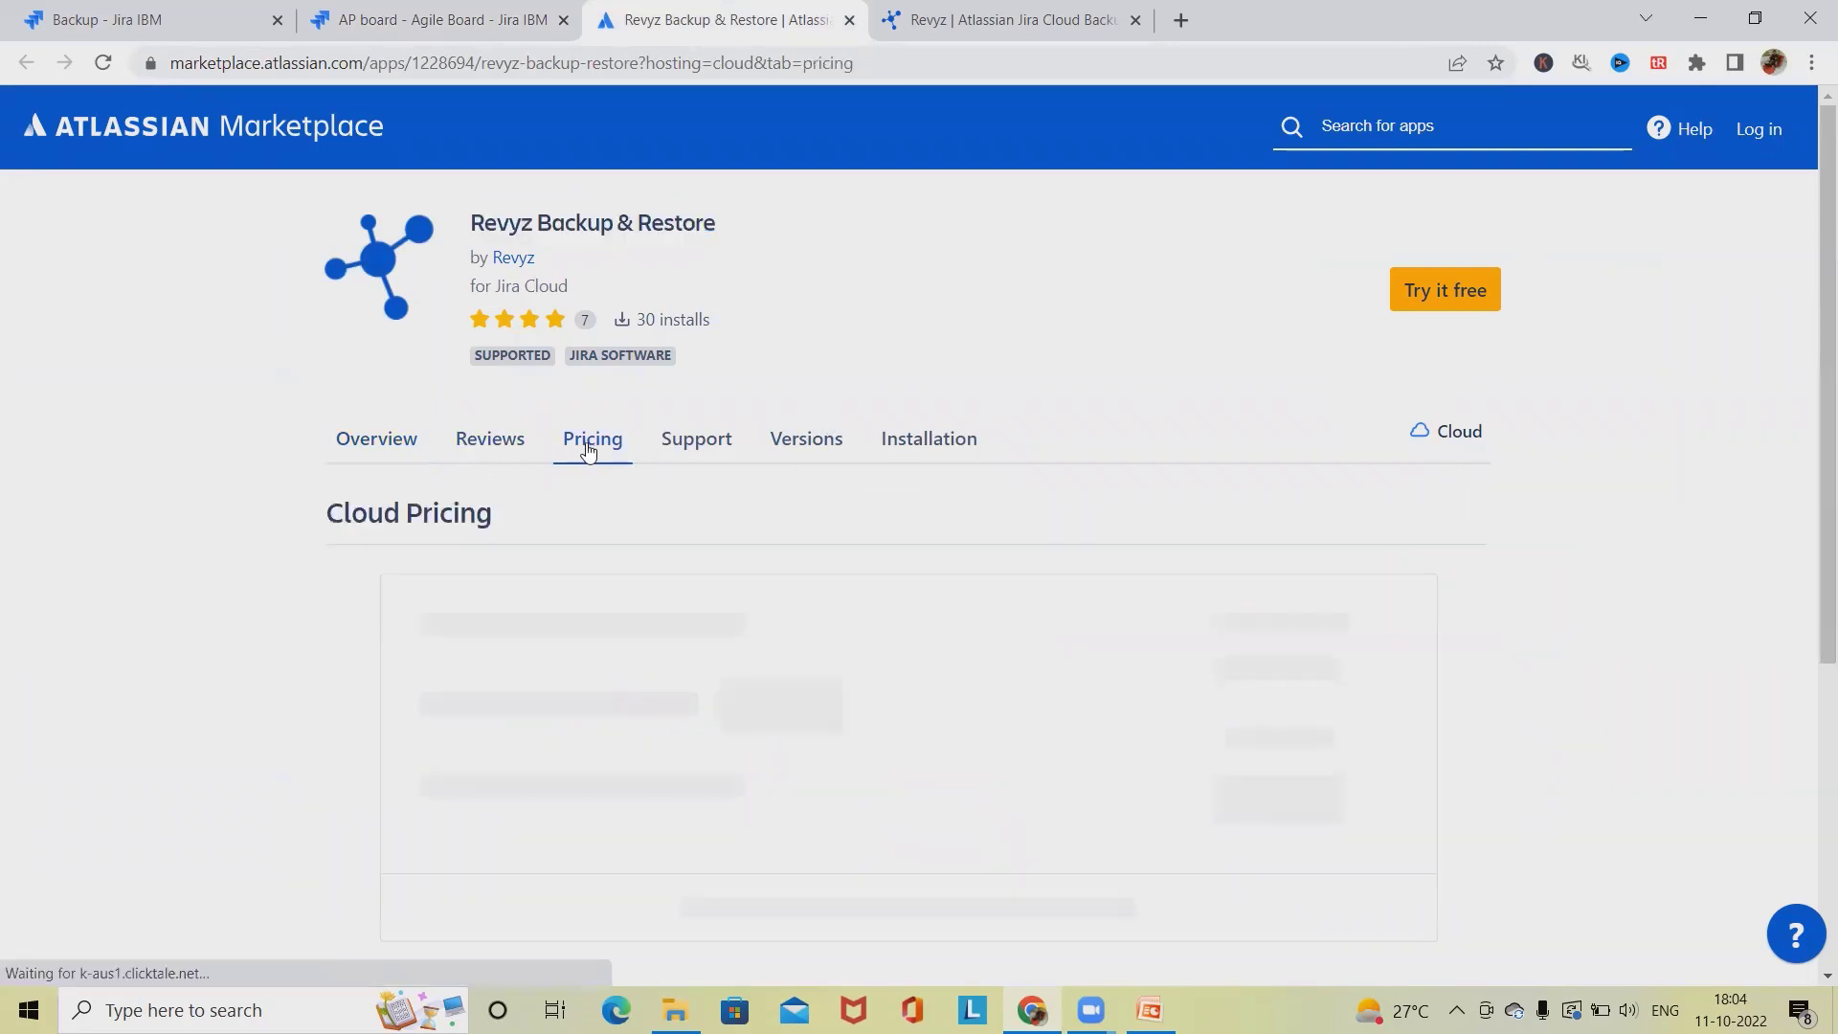
scroll(1092, 687, "down", 2)
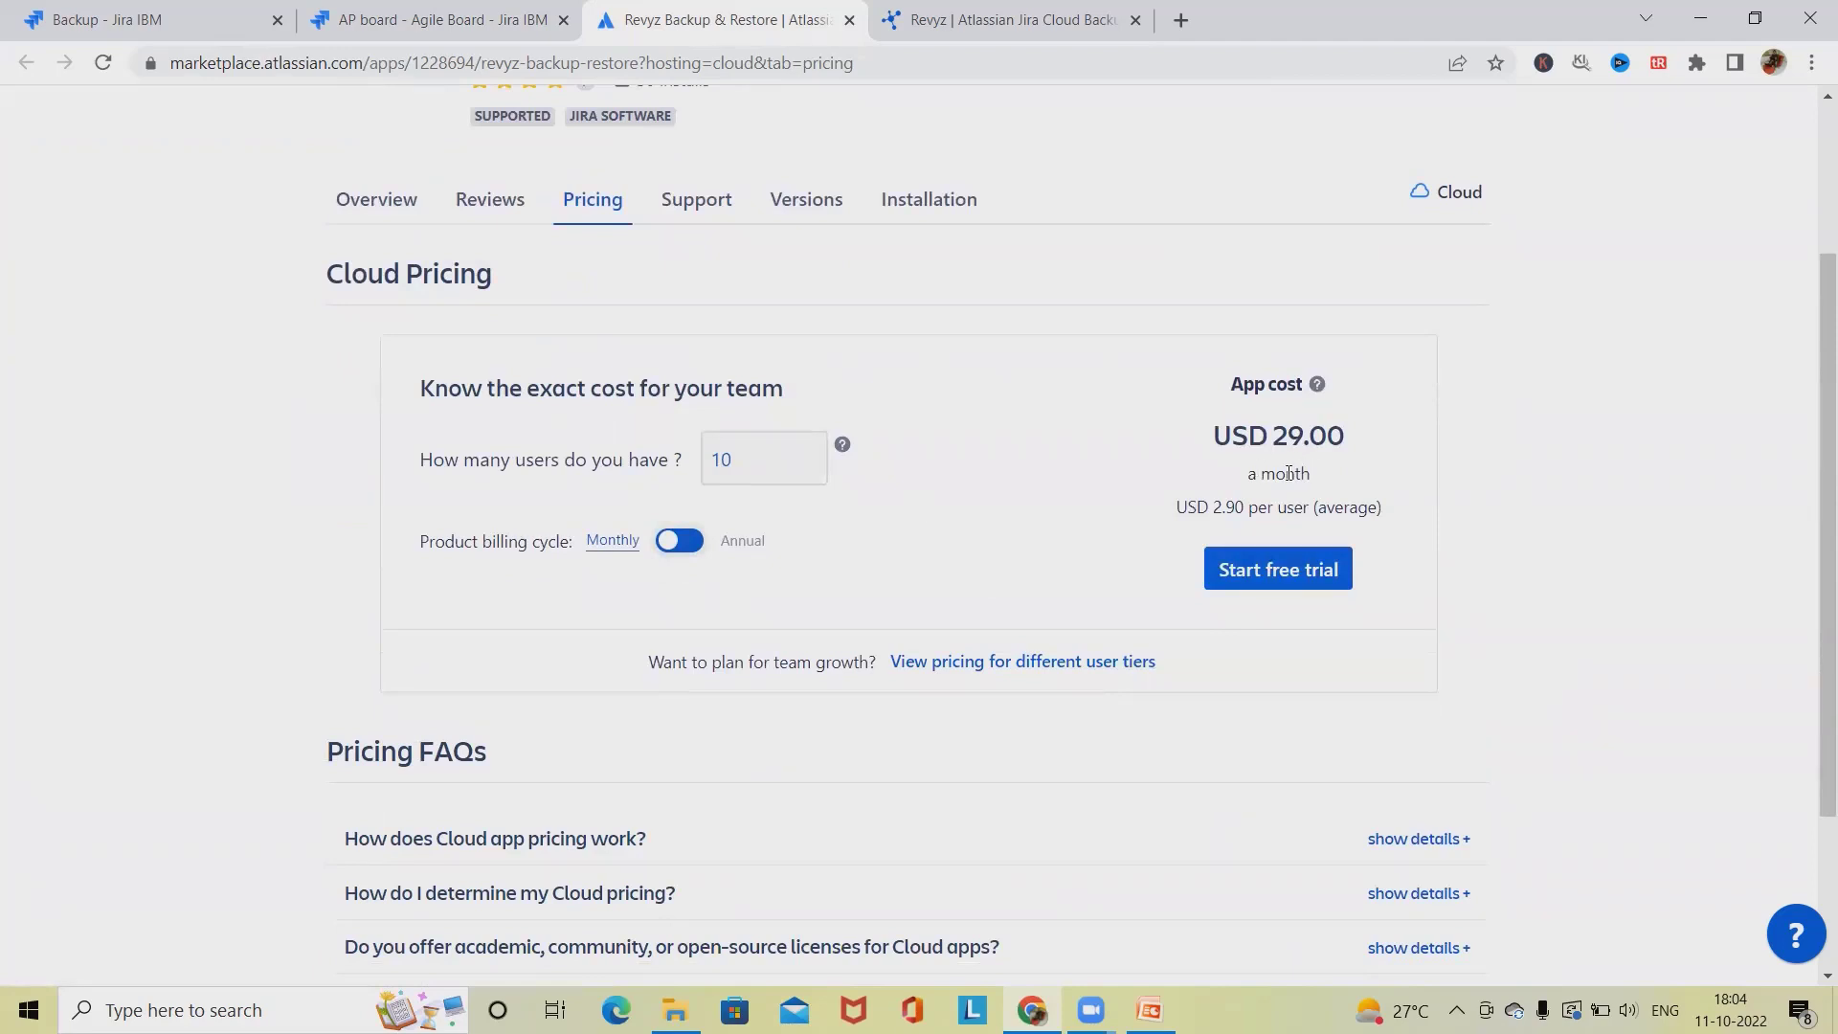
left_click(777, 465)
type("0")
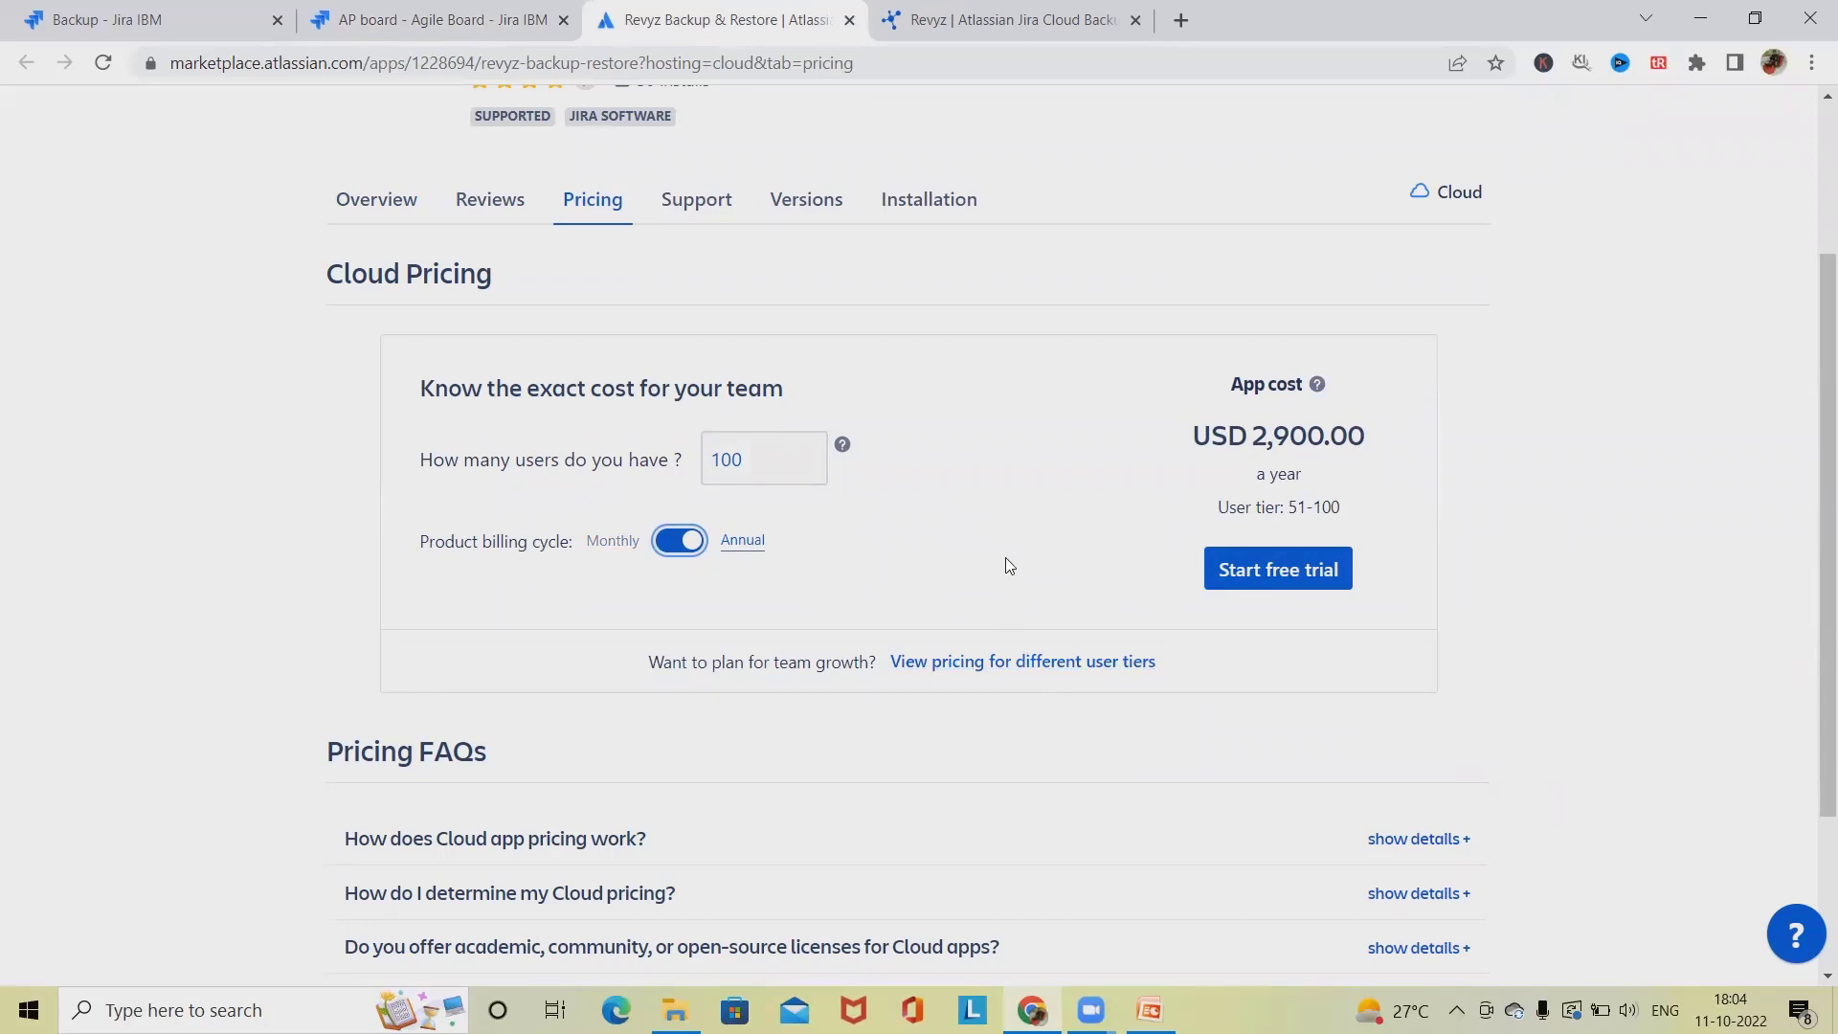
left_click(673, 544)
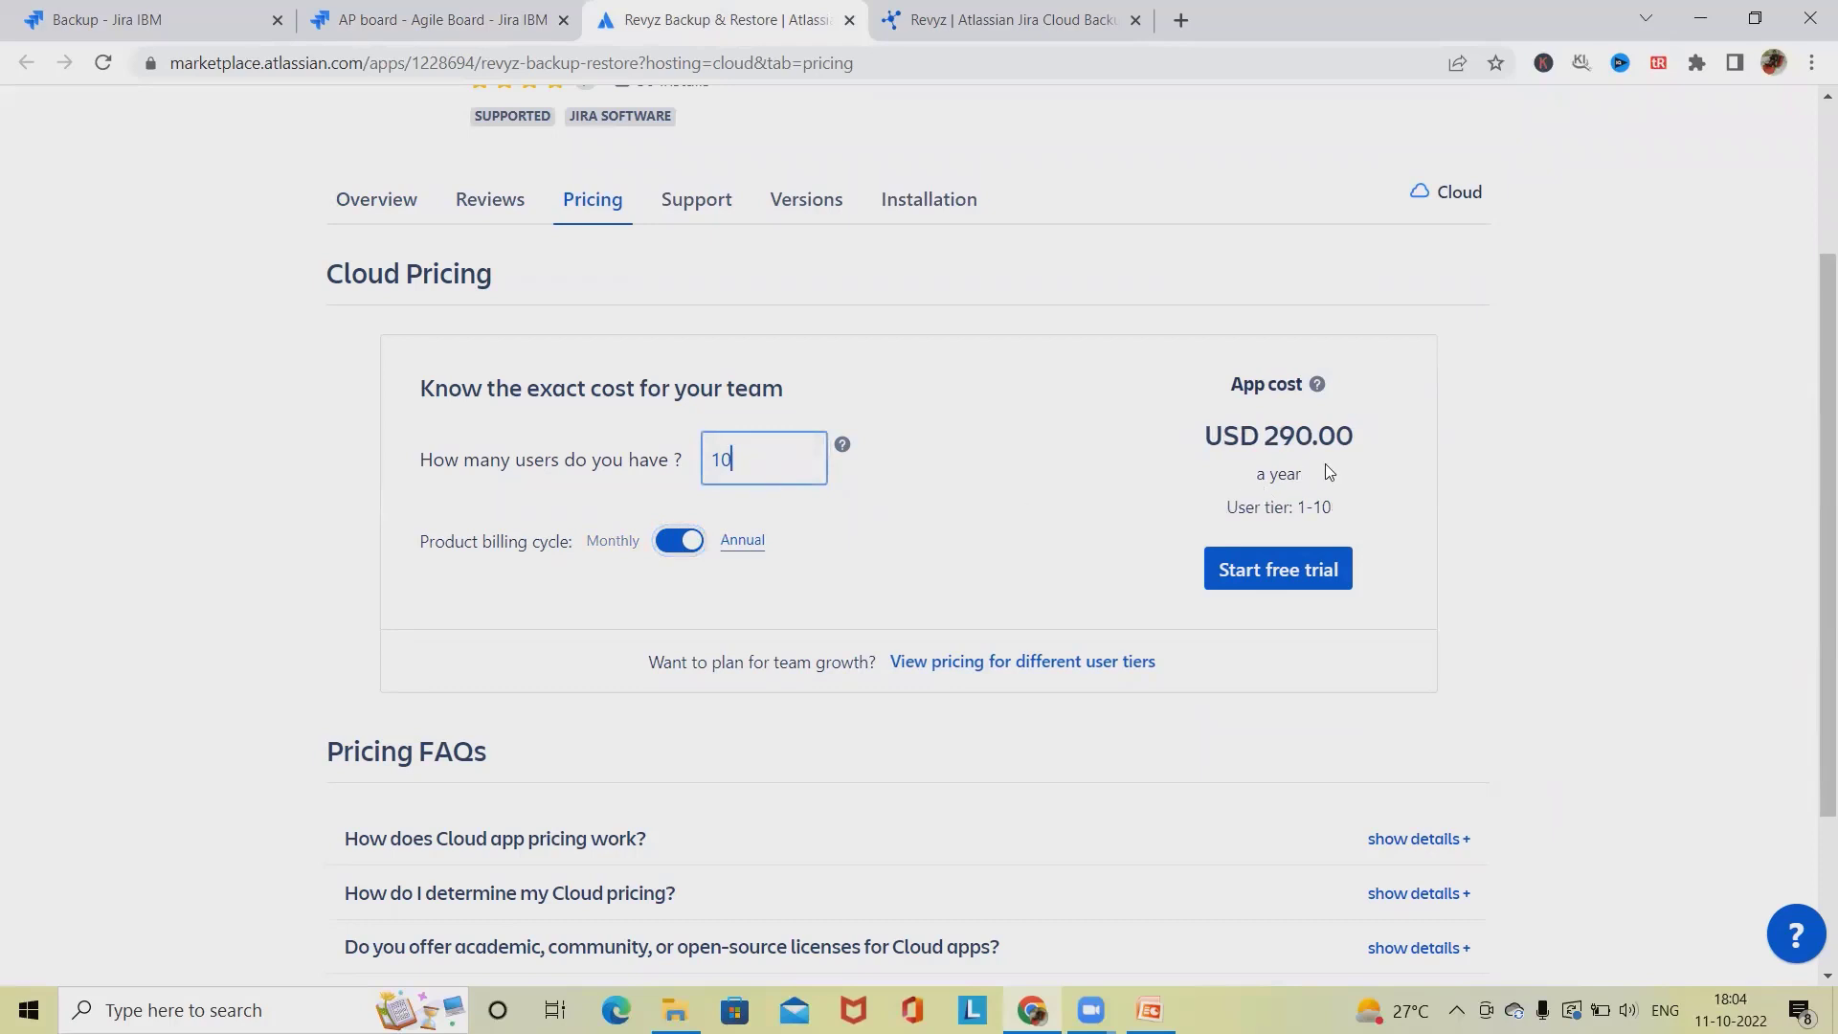
left_click(676, 543)
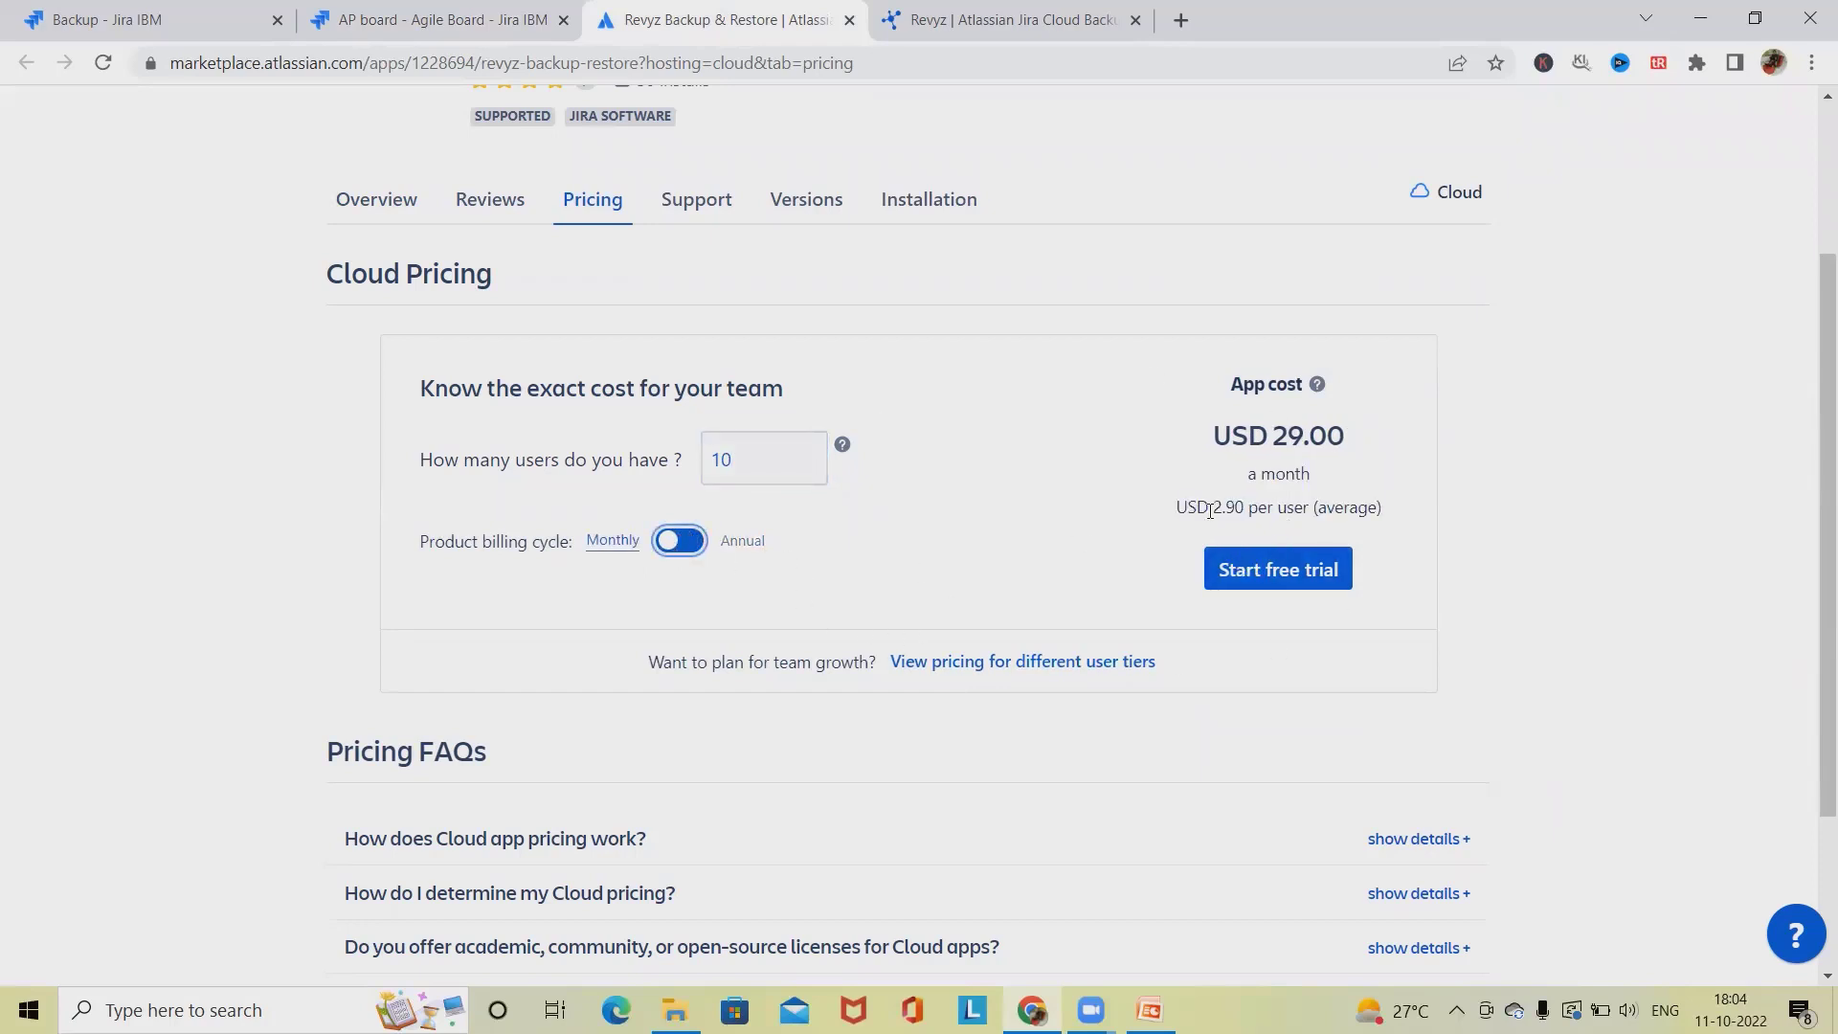
left_click_drag(1210, 508, 1262, 511)
Check the app's vendor support resources and return to the Apps page in Jira
left_click(697, 200)
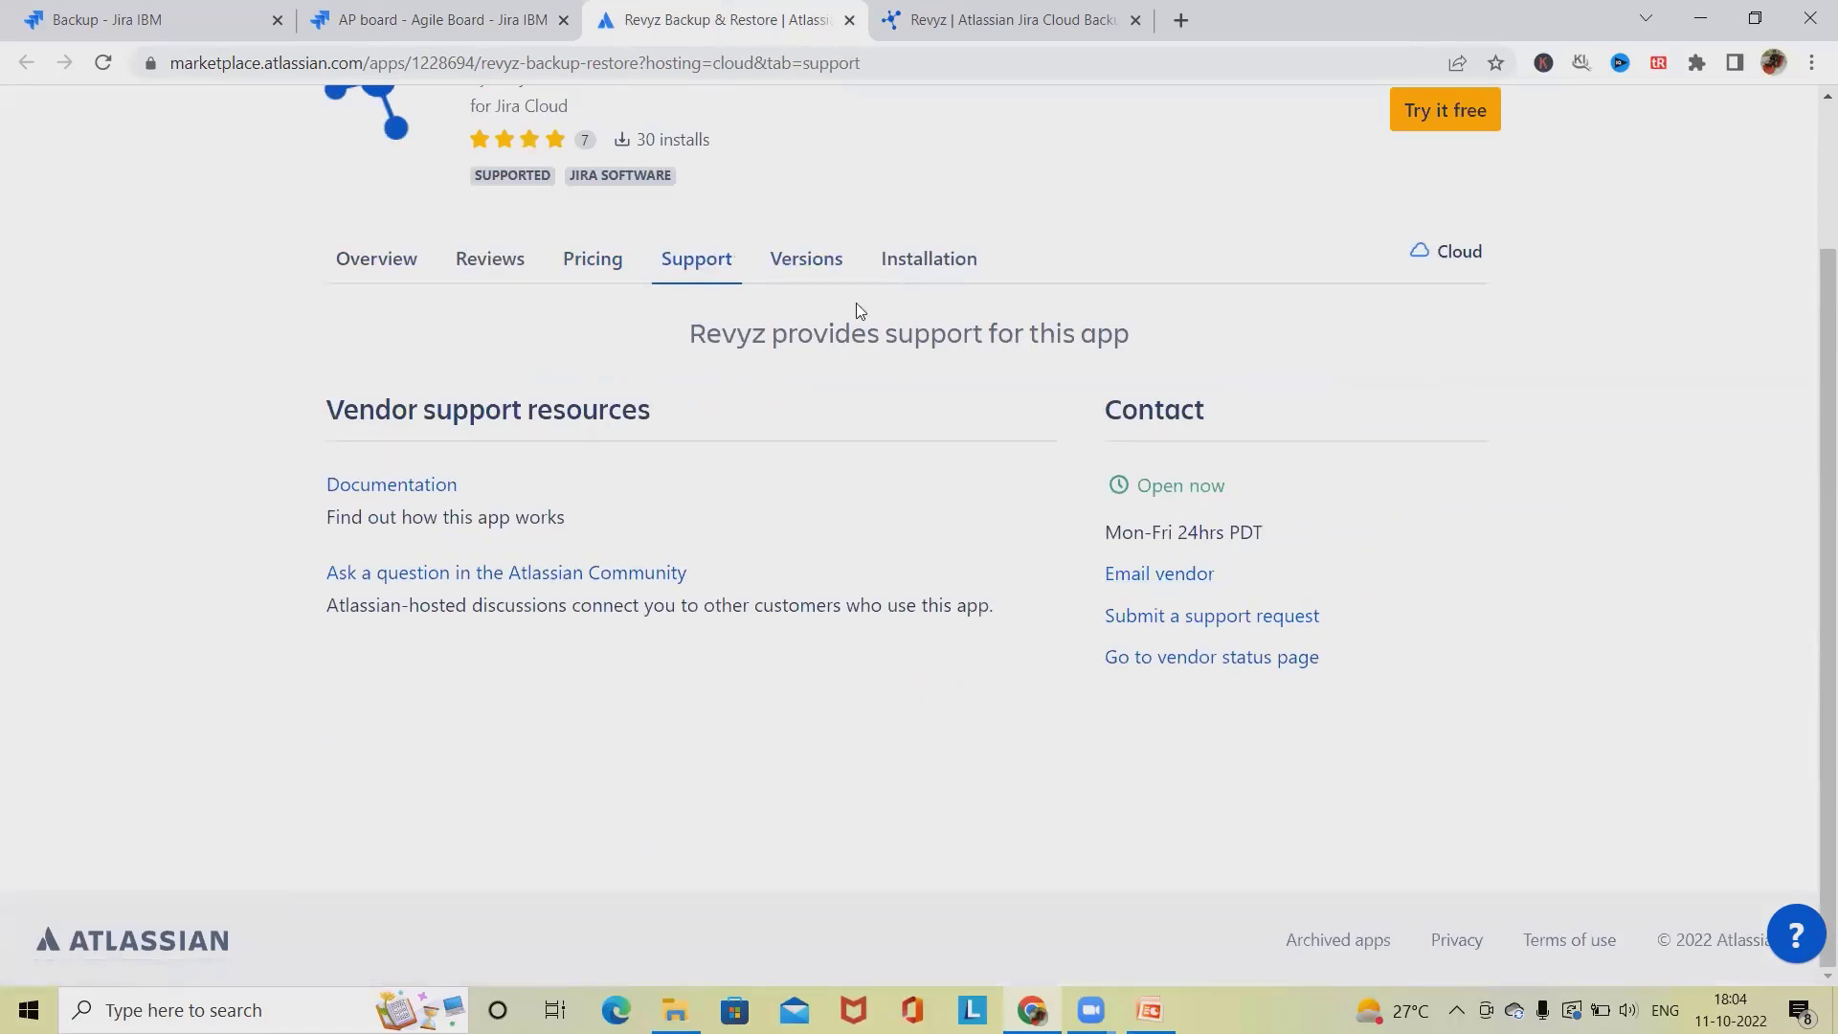
left_click(378, 258)
left_click(414, 13)
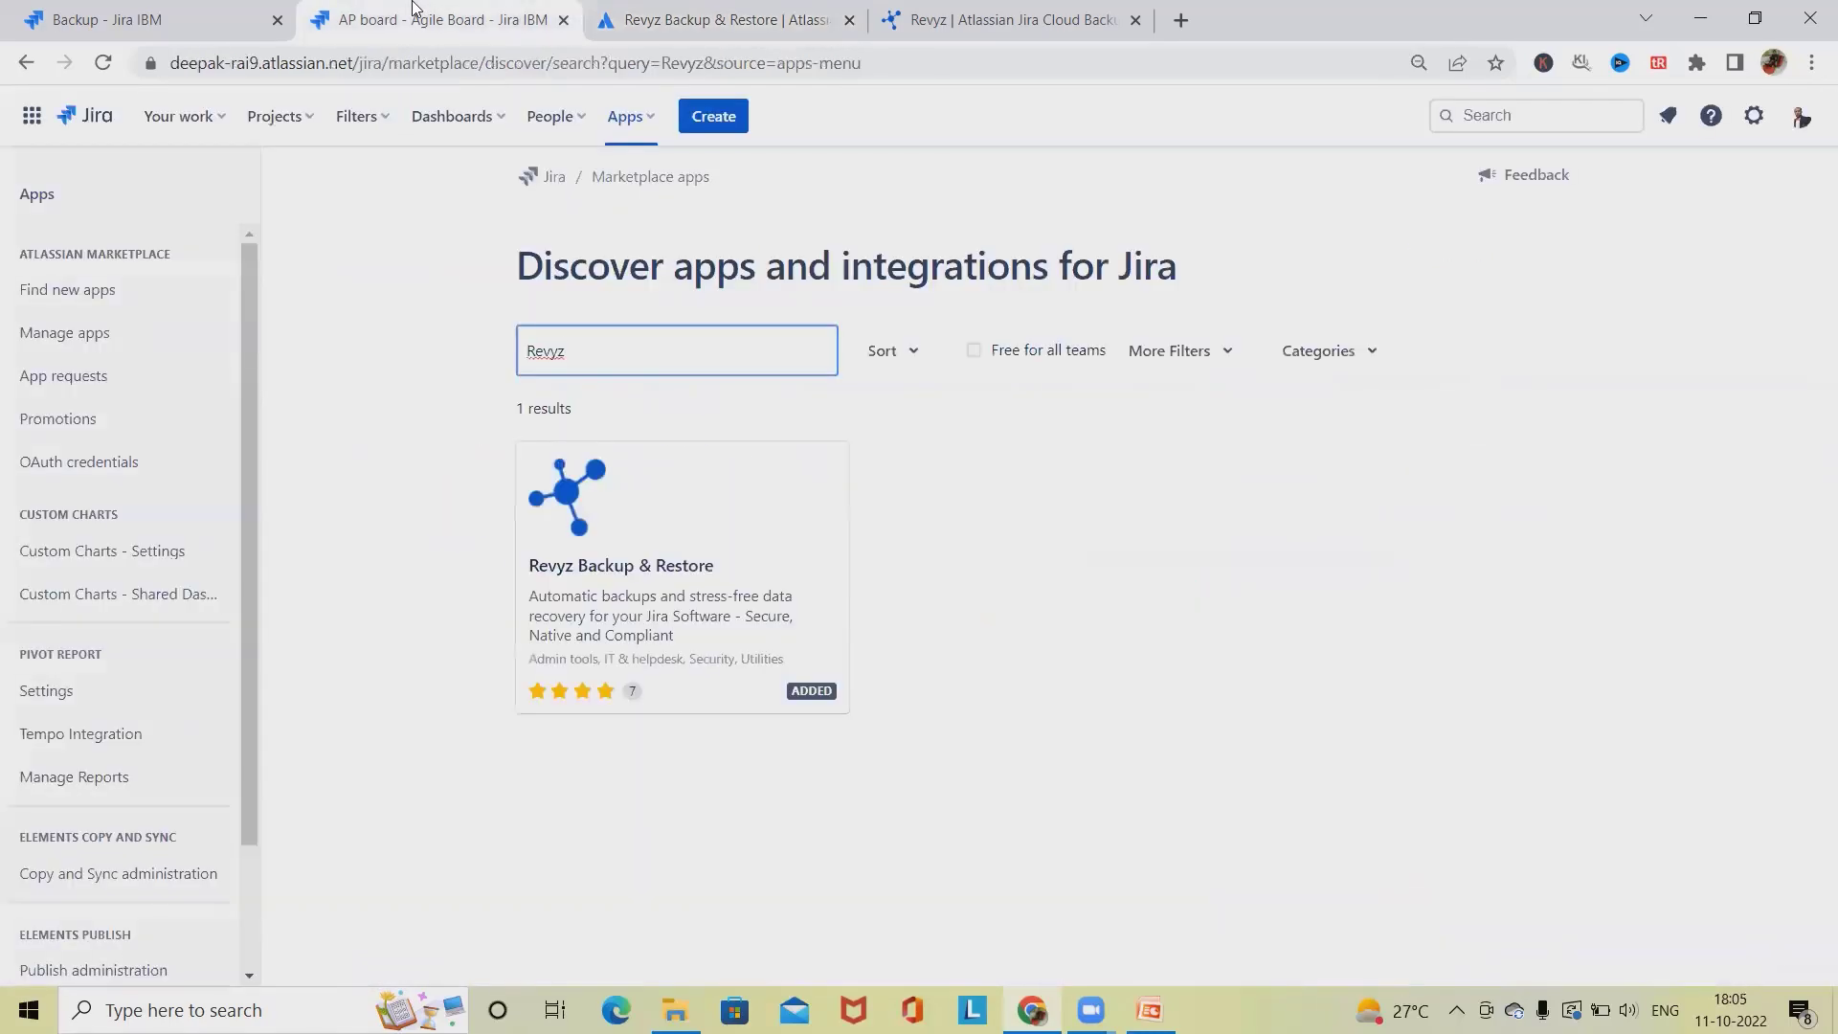
scroll(135, 862, "down", 2)
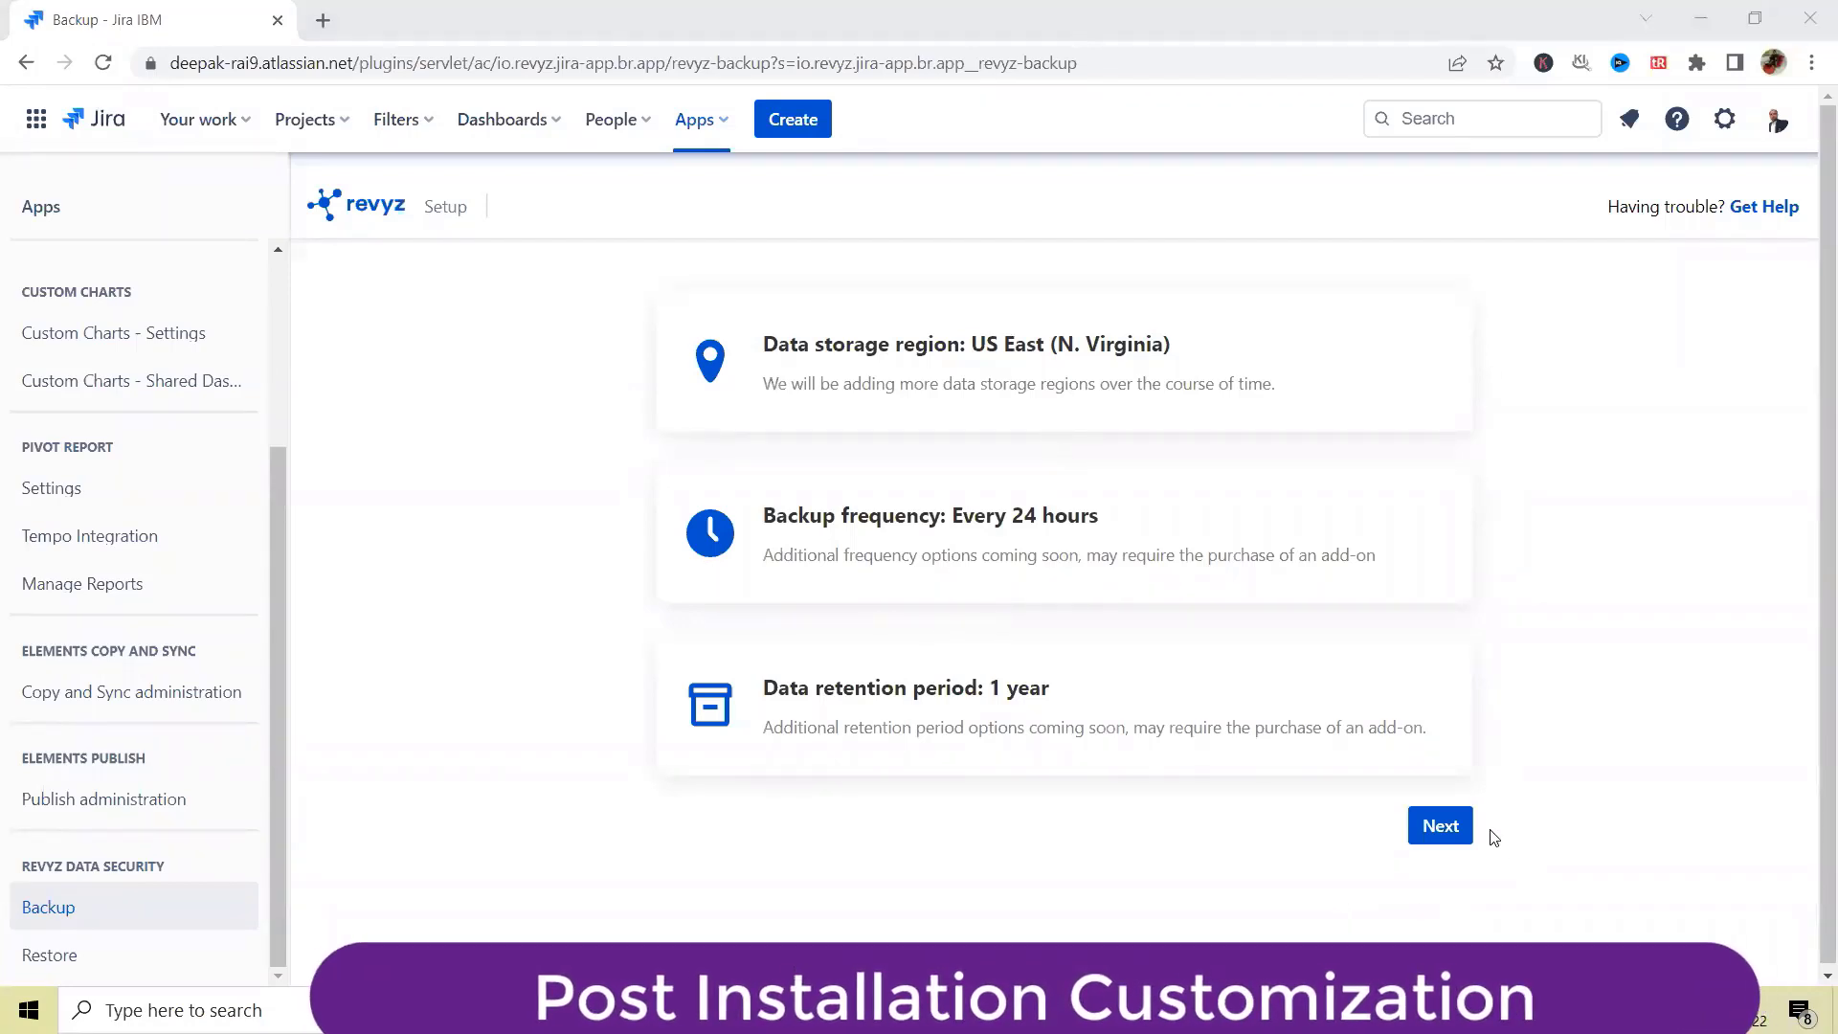
Accept the default storage region, 24-hour backup frequency and 1-year retention in the Revyz setup, and agree to all settings
left_click(1440, 827)
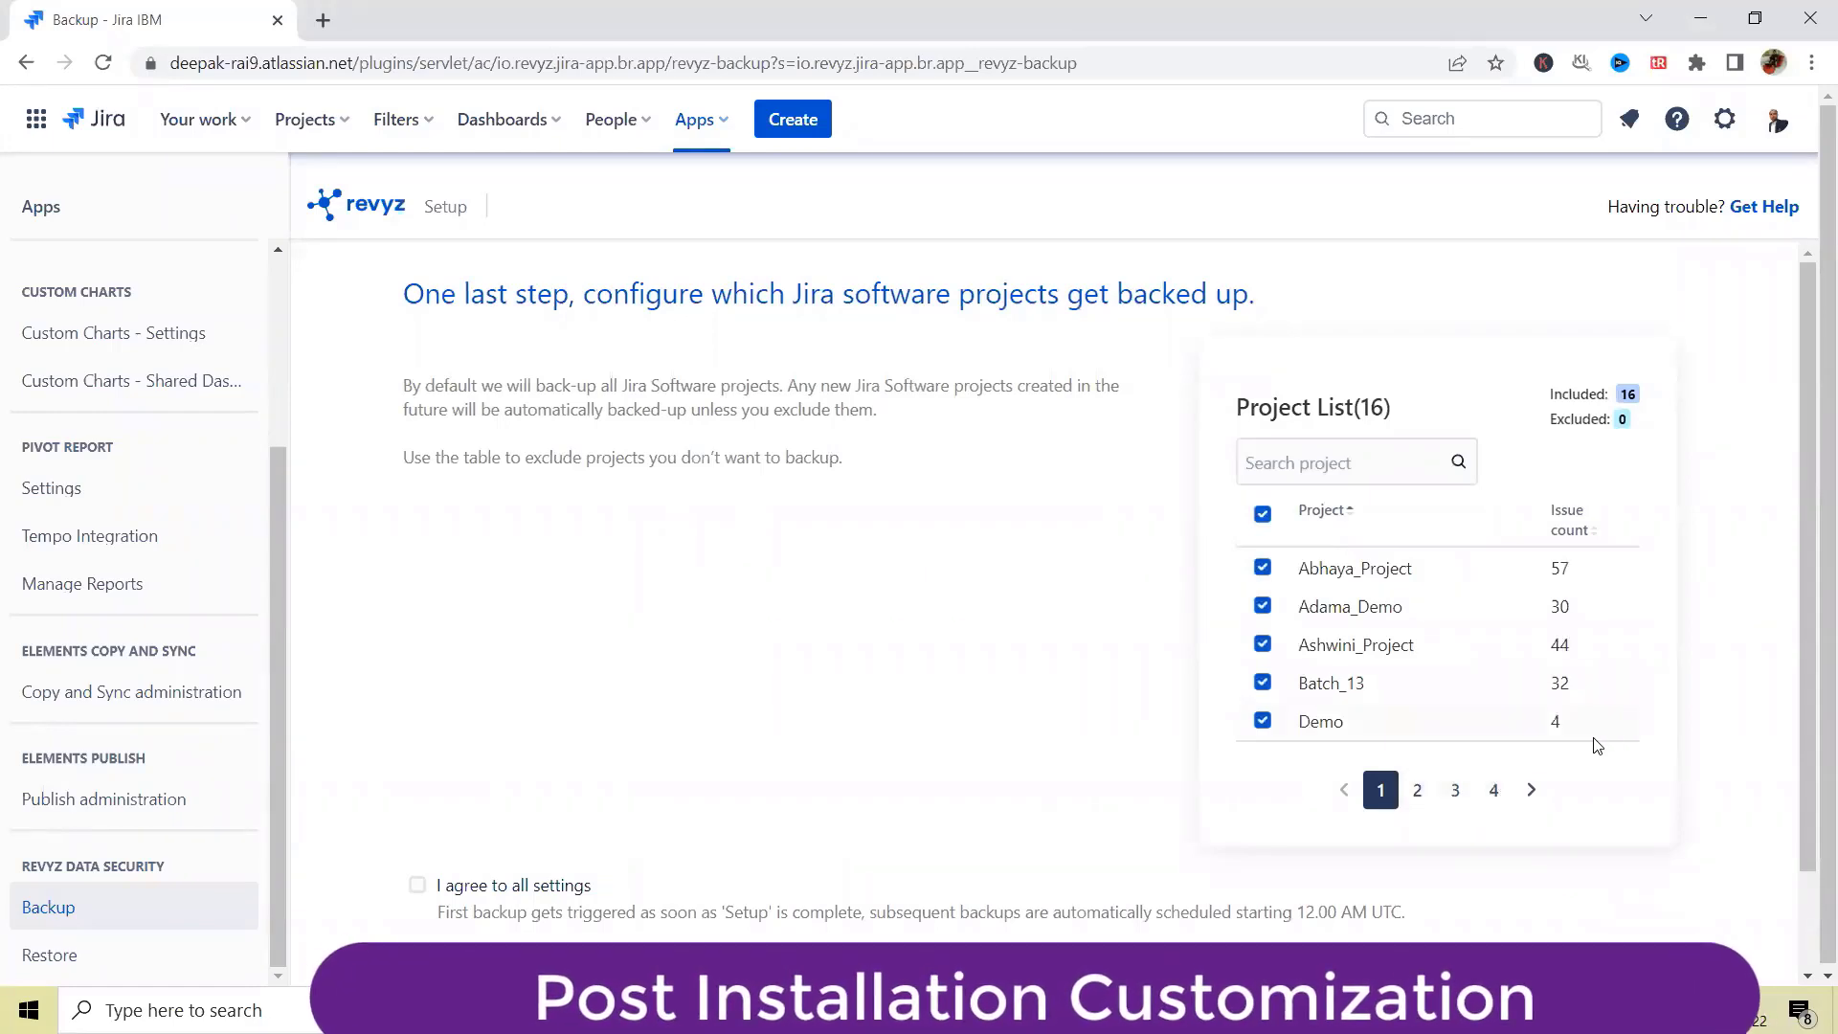
scroll(347, 777, "down", 1)
left_click(417, 767)
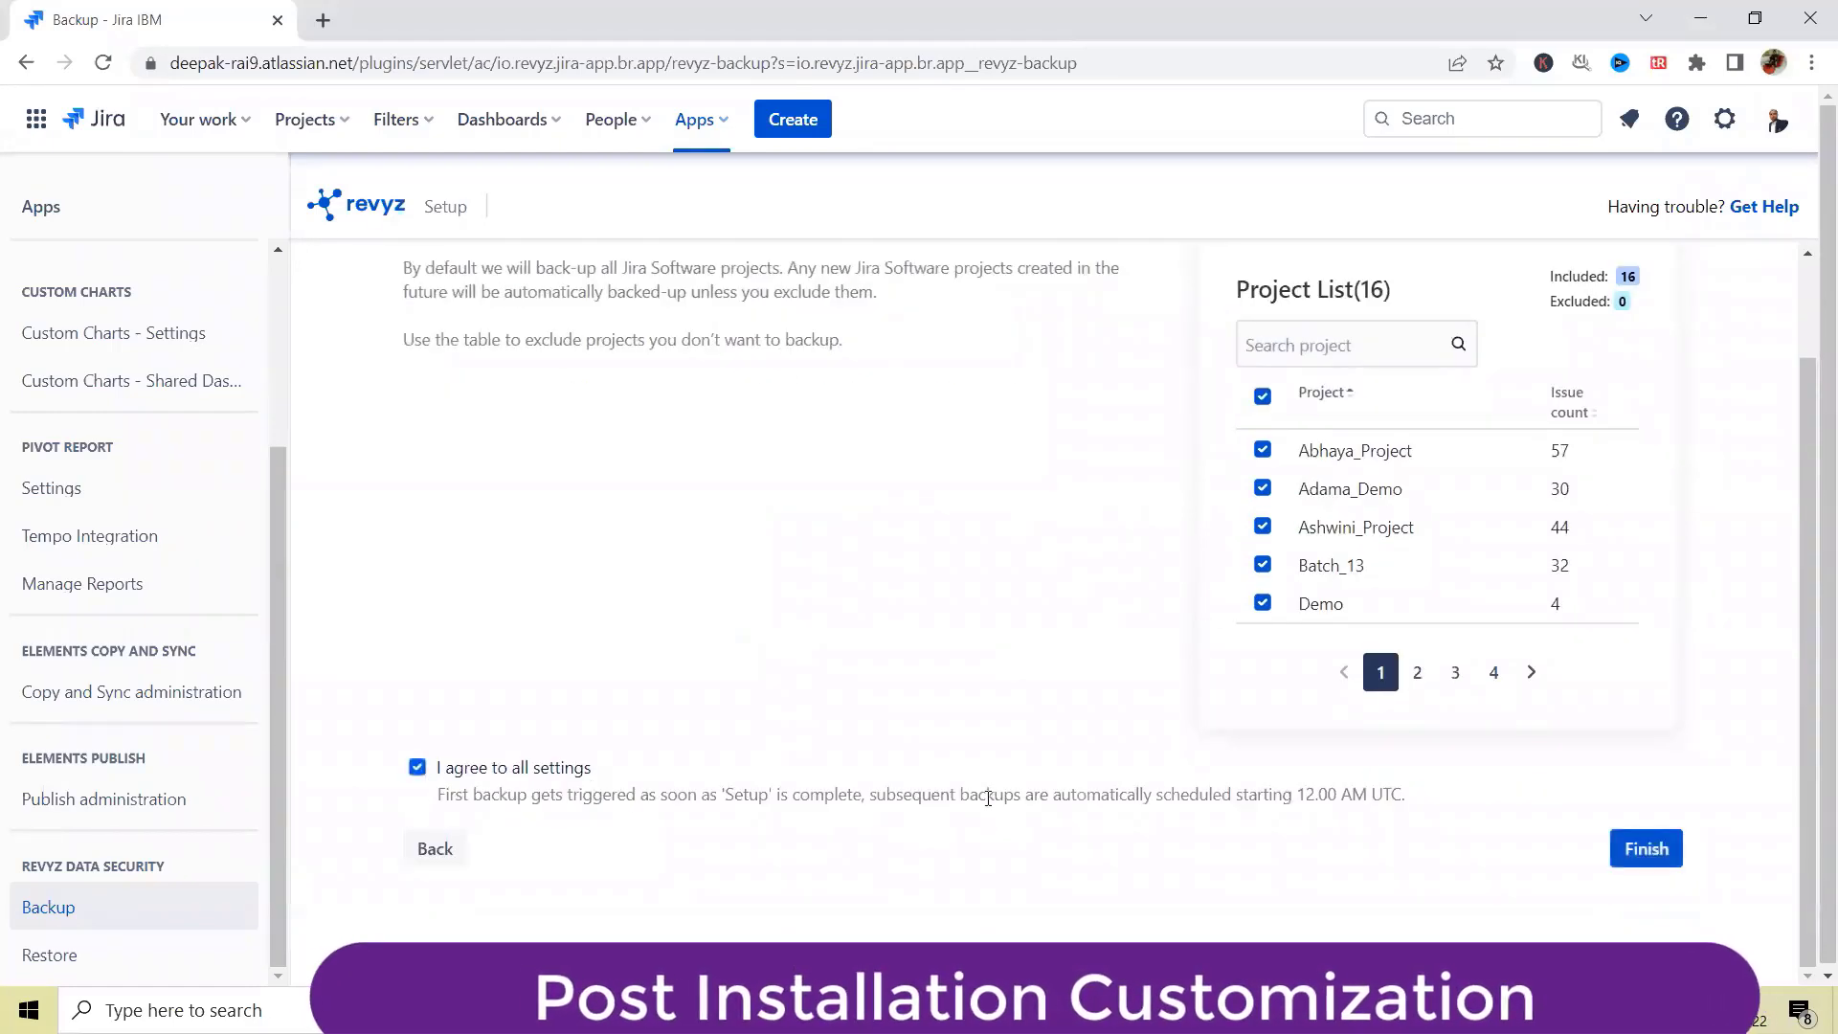
Review the project list with every project included, finish the Revyz setup and confirm the settings
scroll(1283, 763, "up", 1)
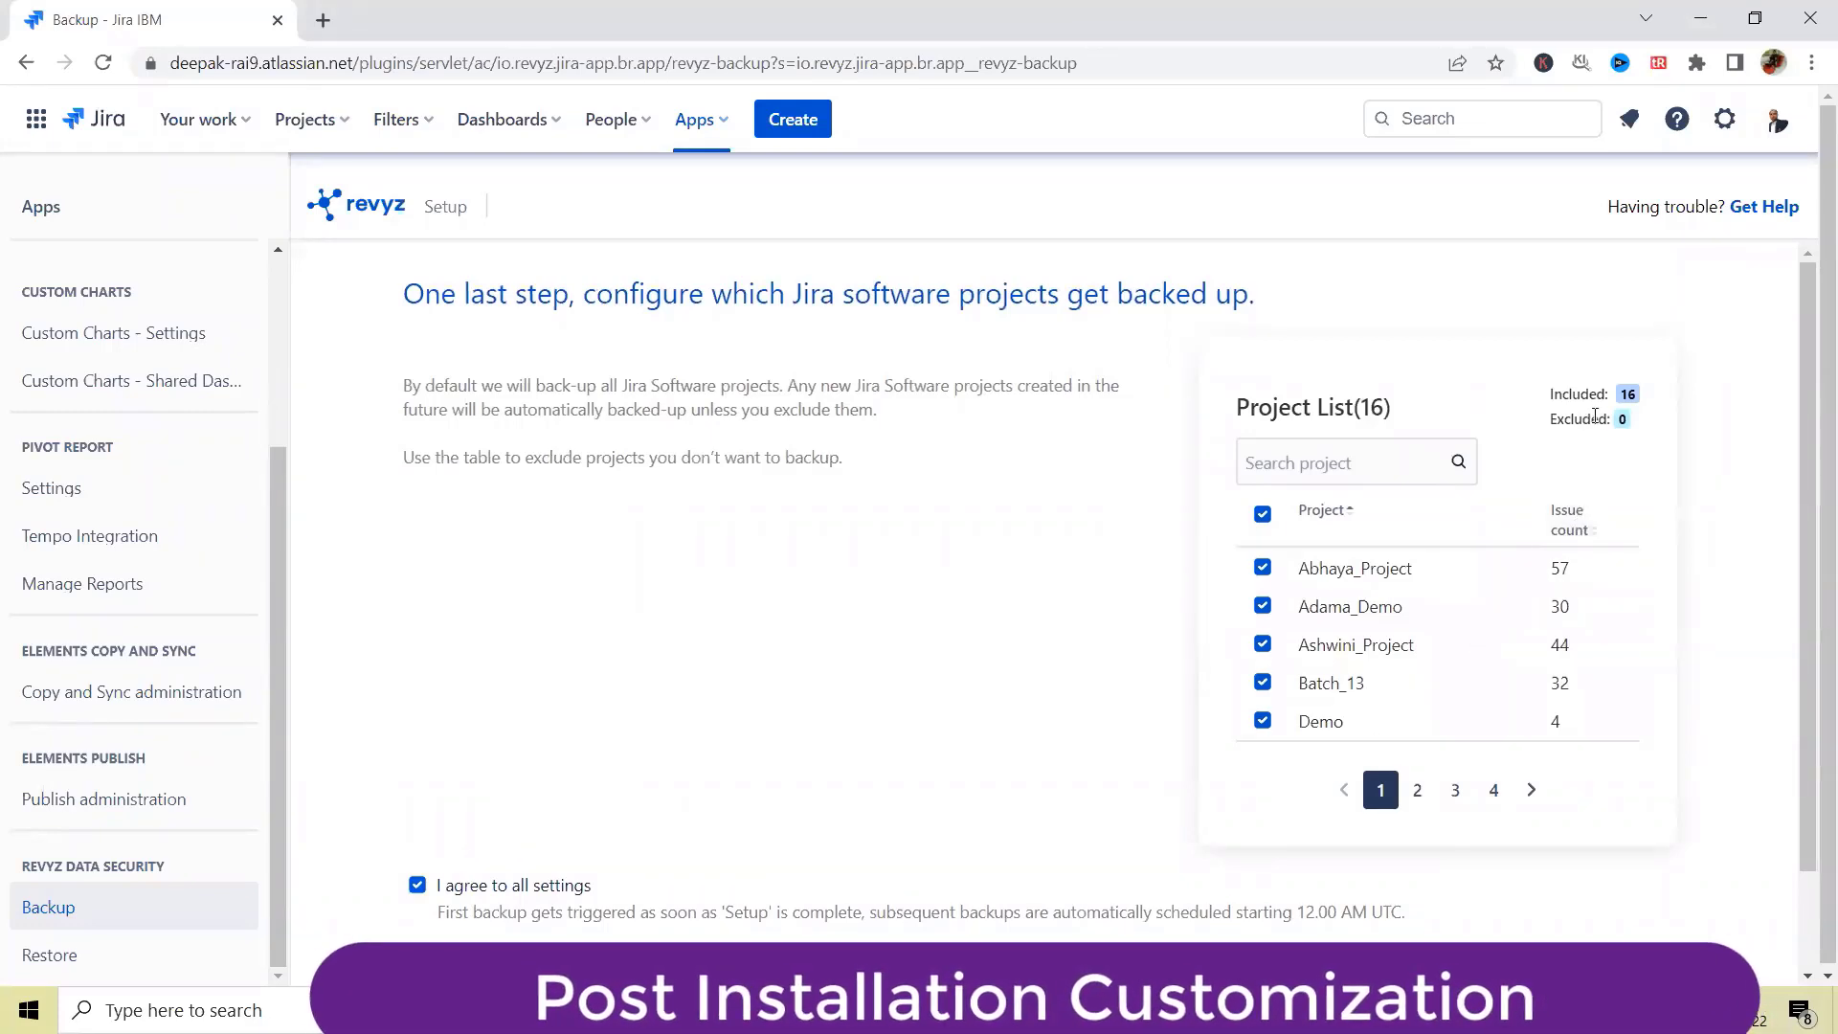
scroll(1479, 818, "down", 1)
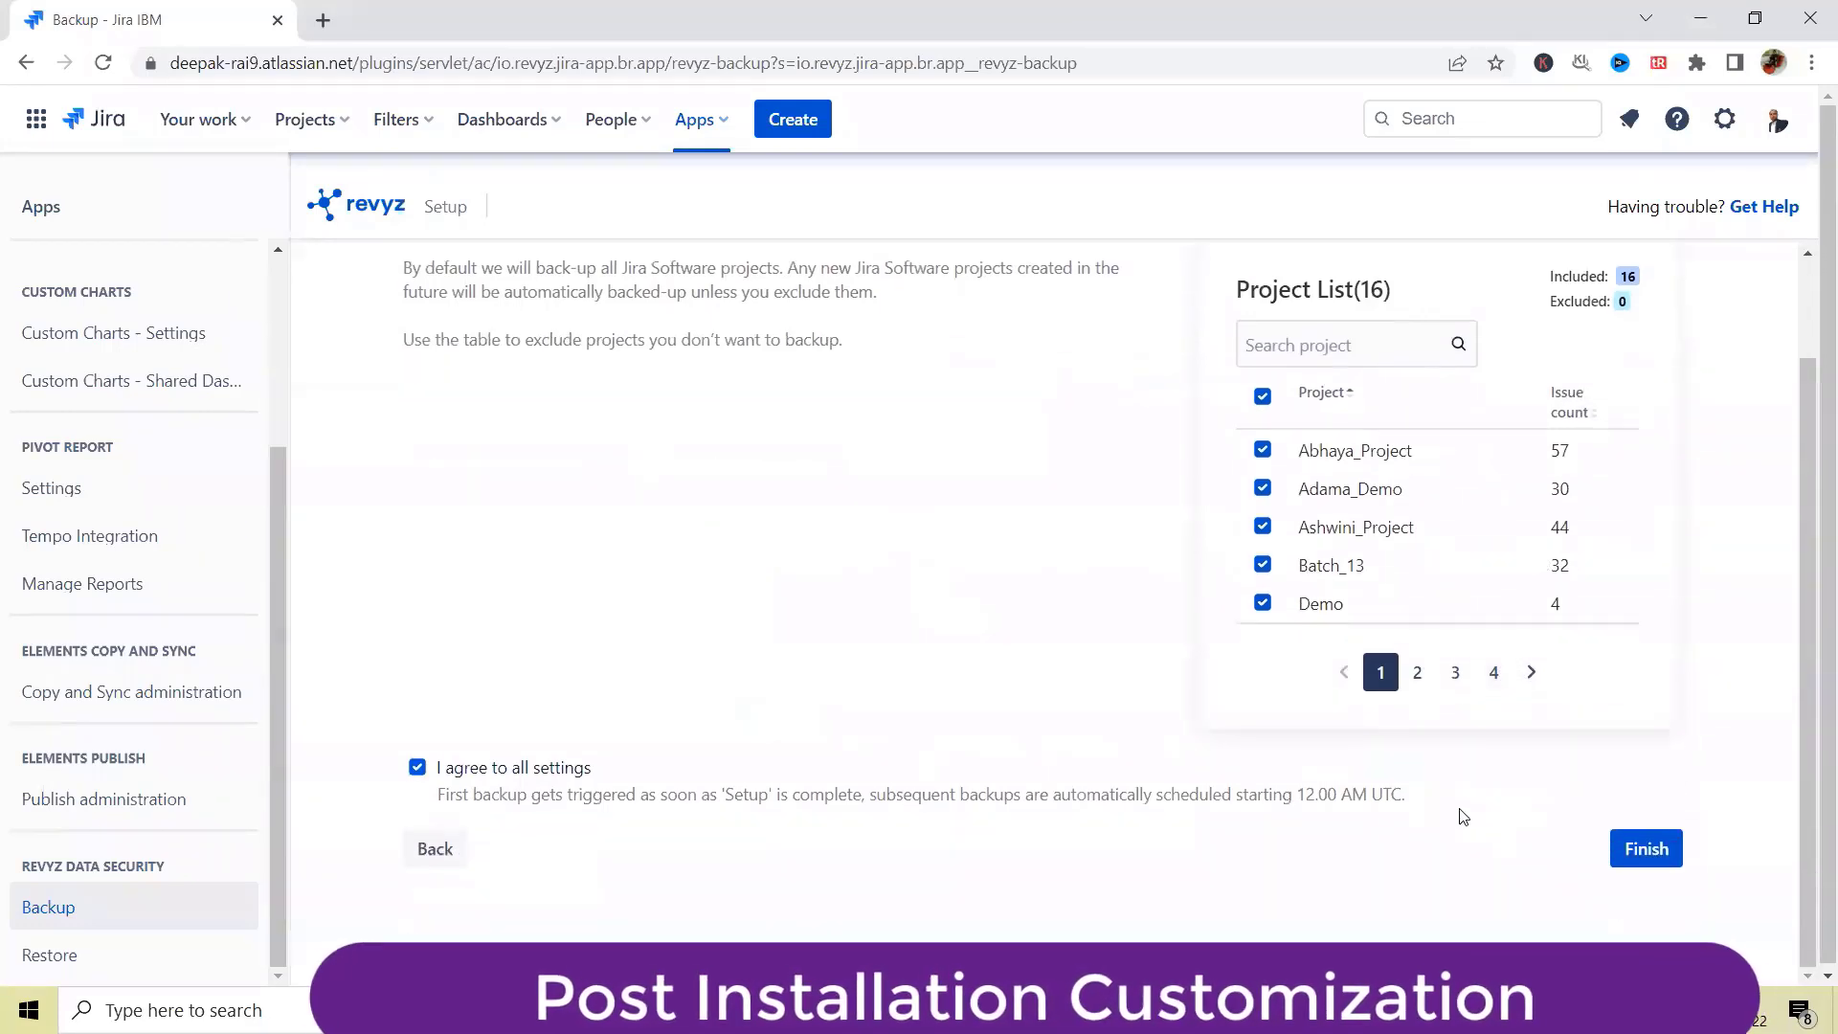
scroll(1462, 815, "up", 1)
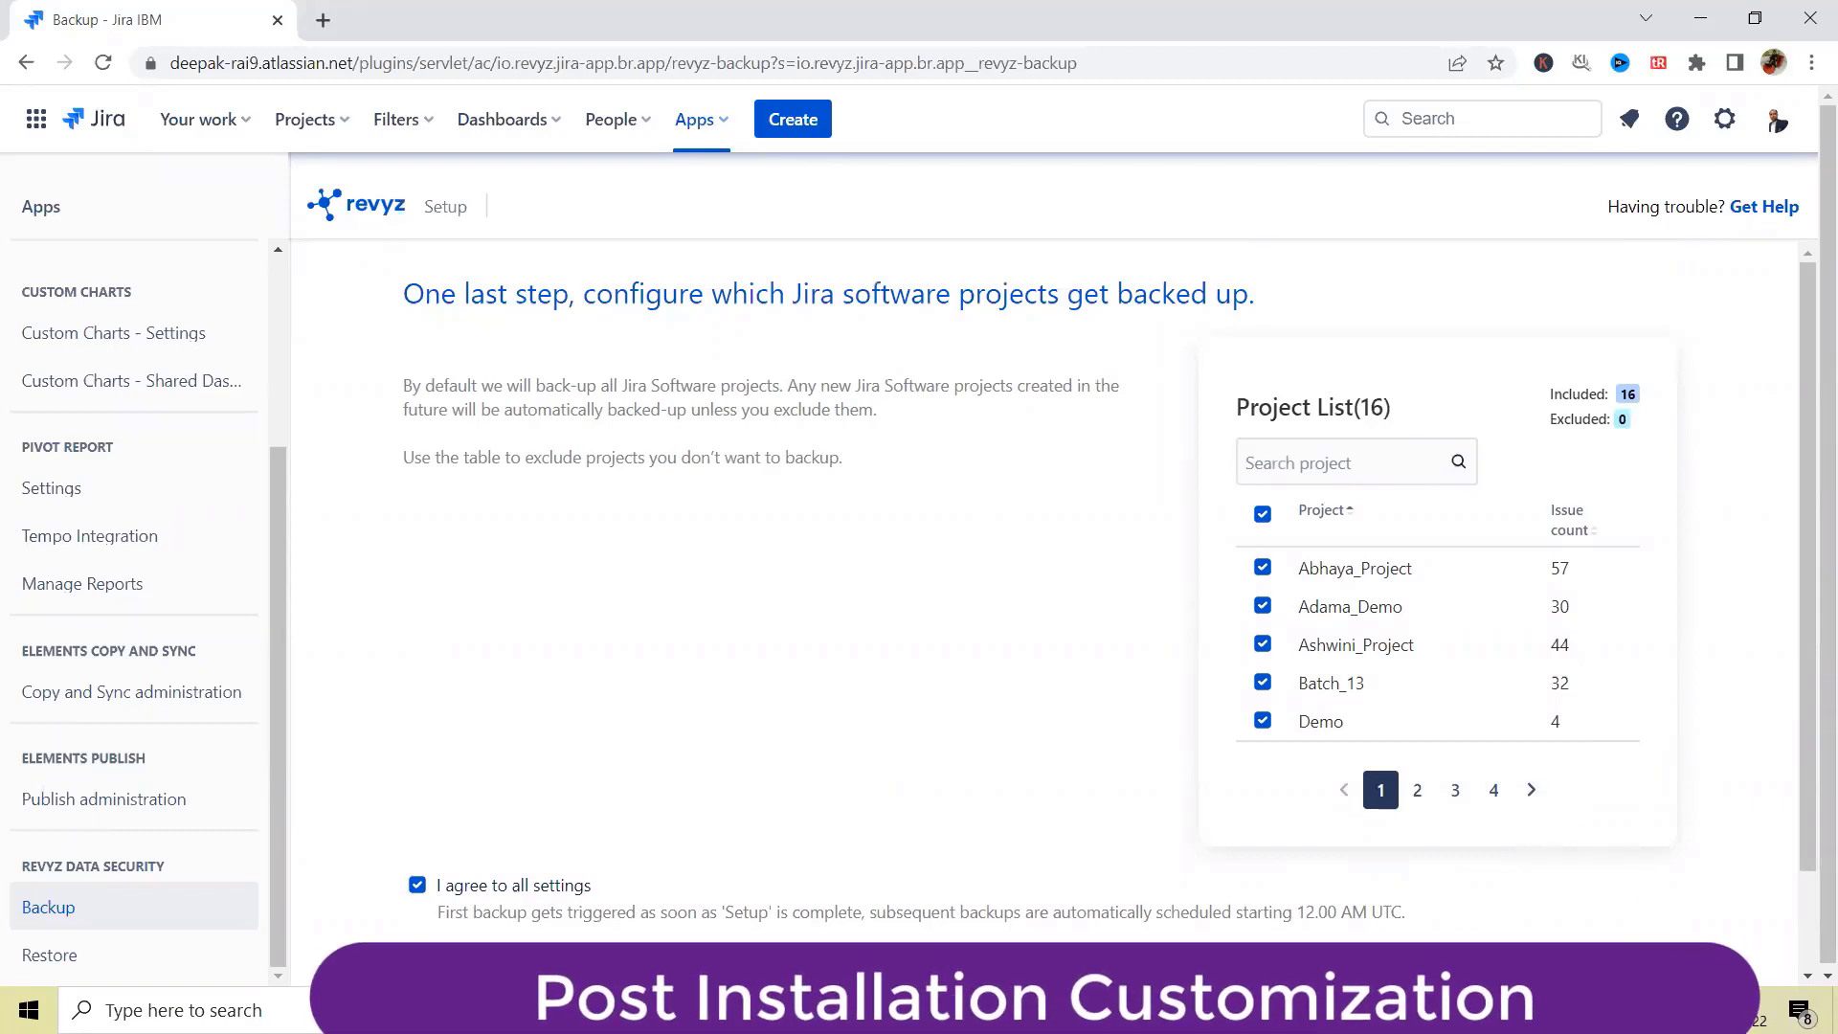
left_click(1618, 967)
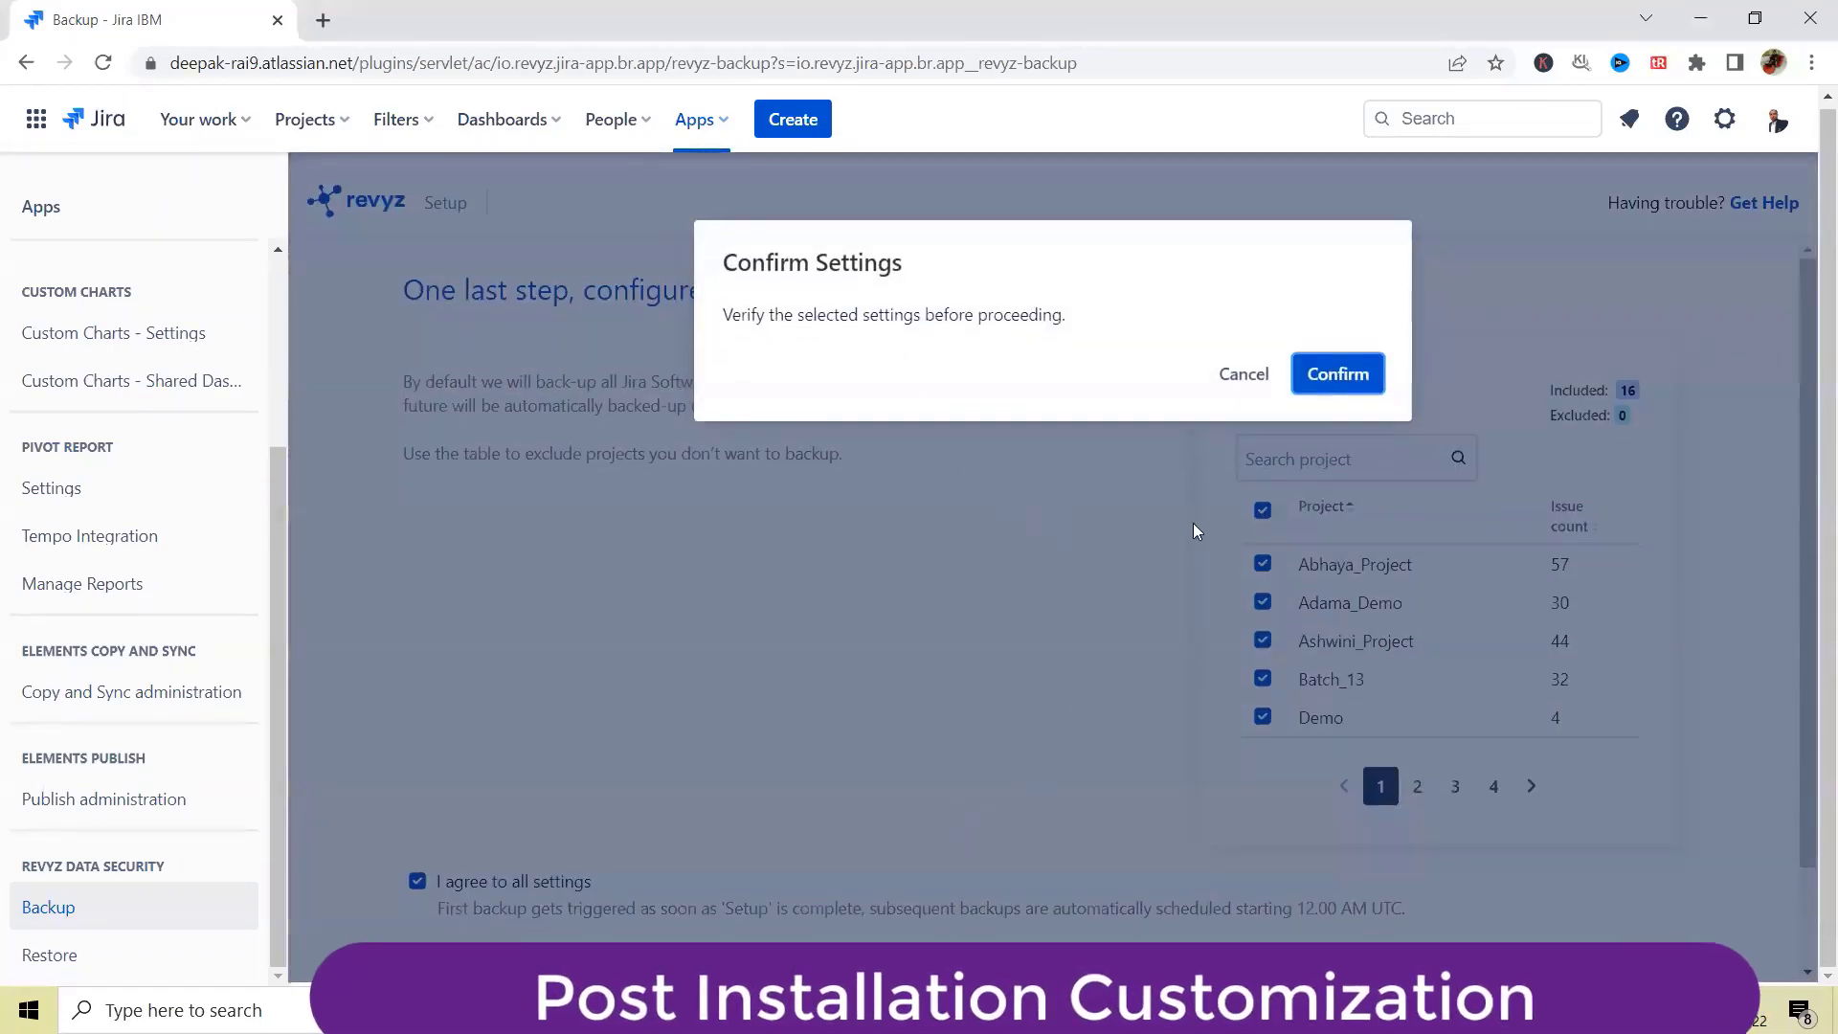
left_click(1345, 373)
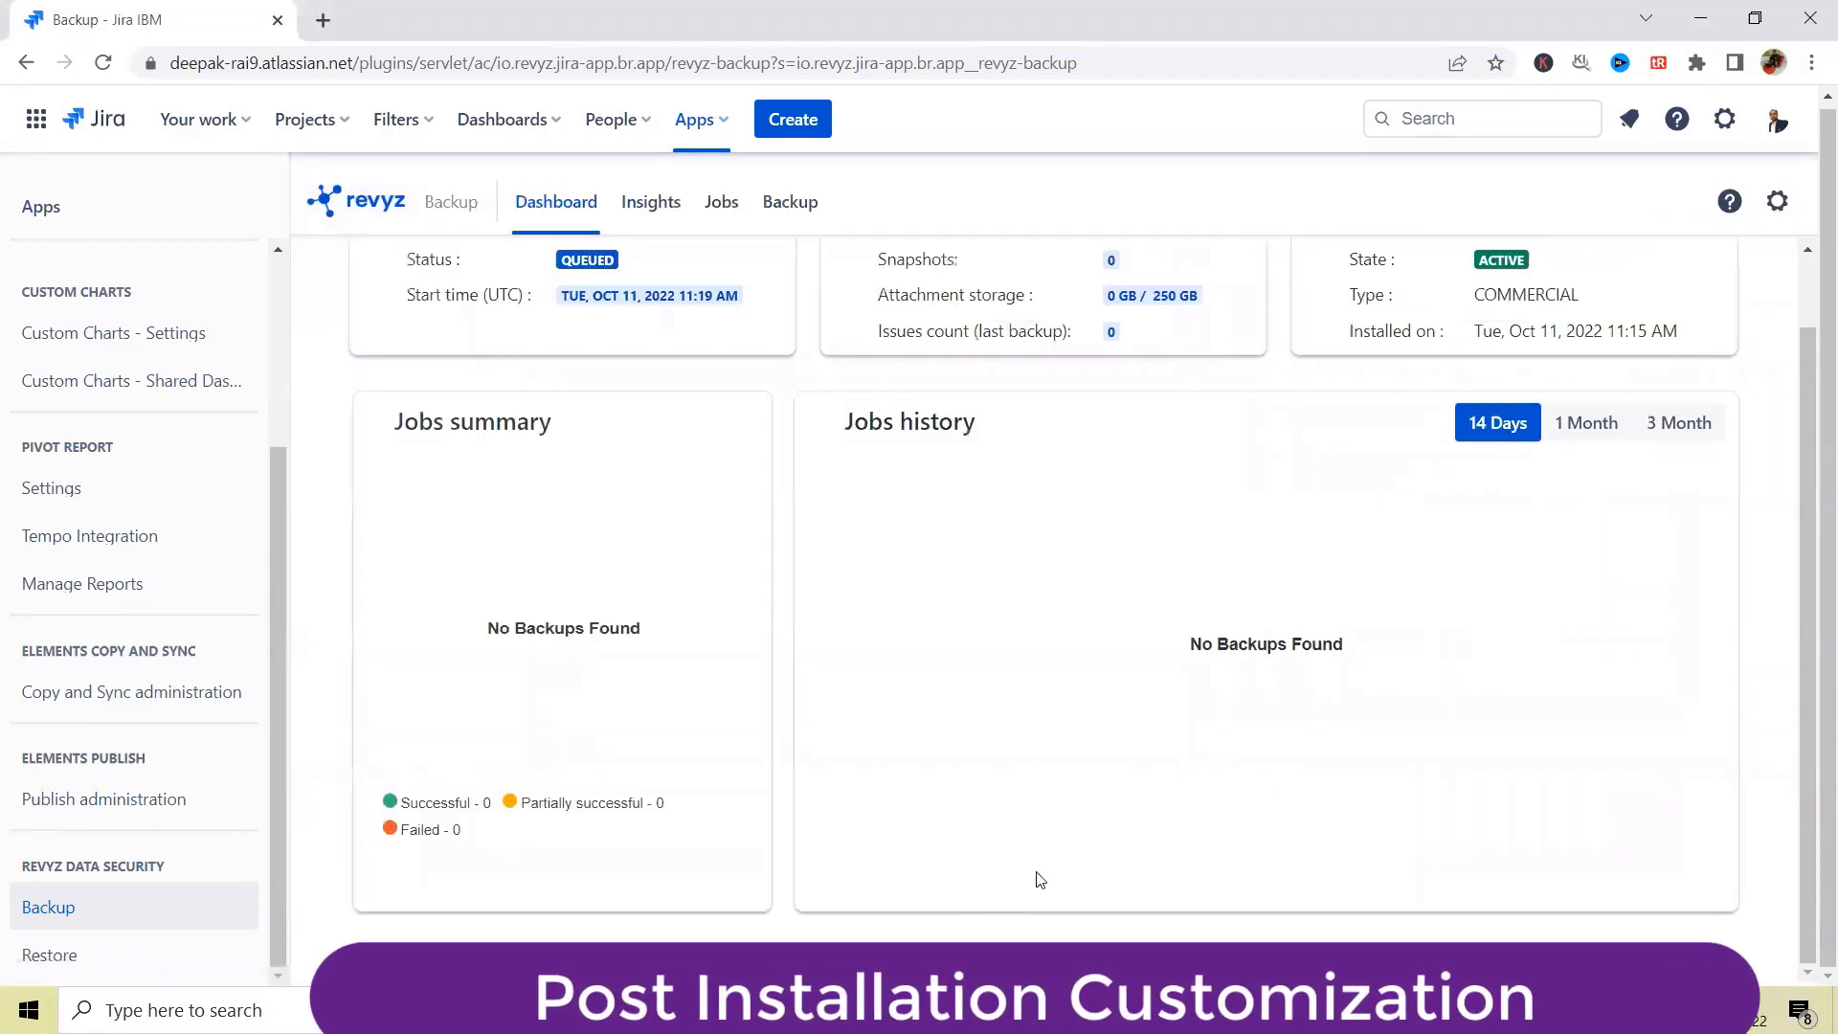
Examine the job stats on the Revyz Backup dashboard, including status, countdown and start time of the next backup
scroll(1230, 847, "up", 2)
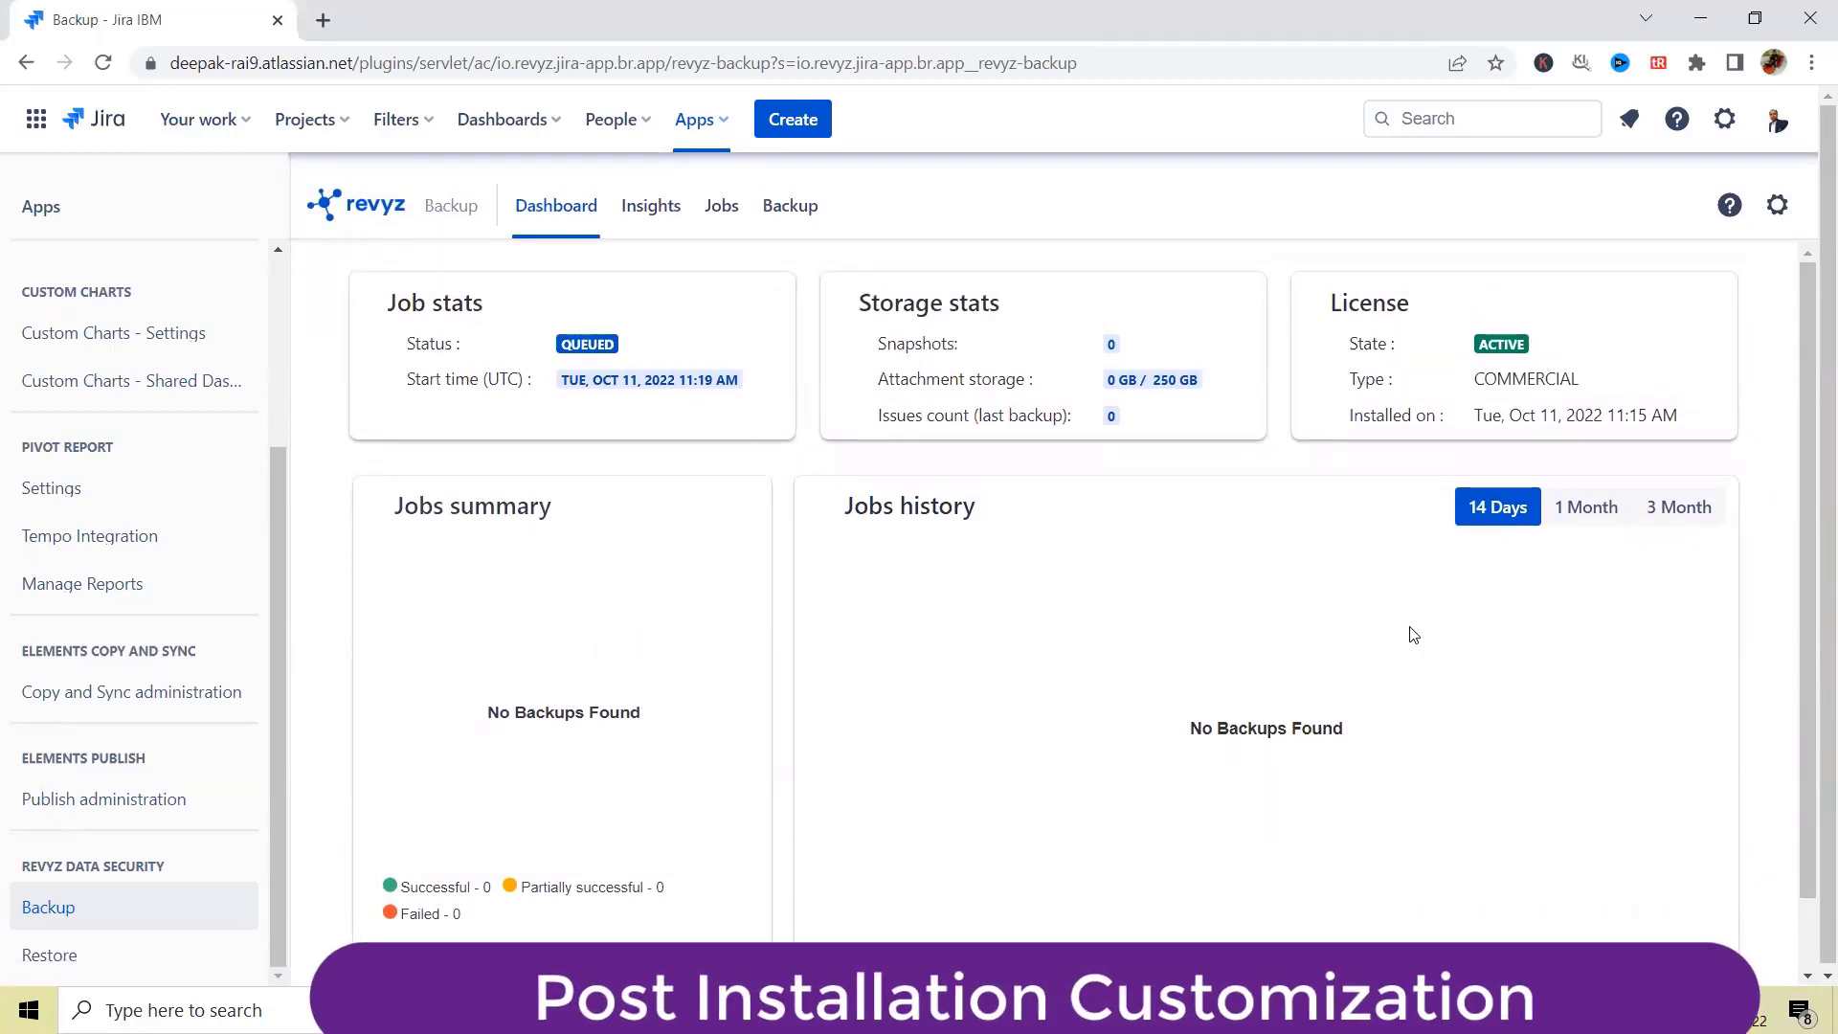
left_click(98, 958)
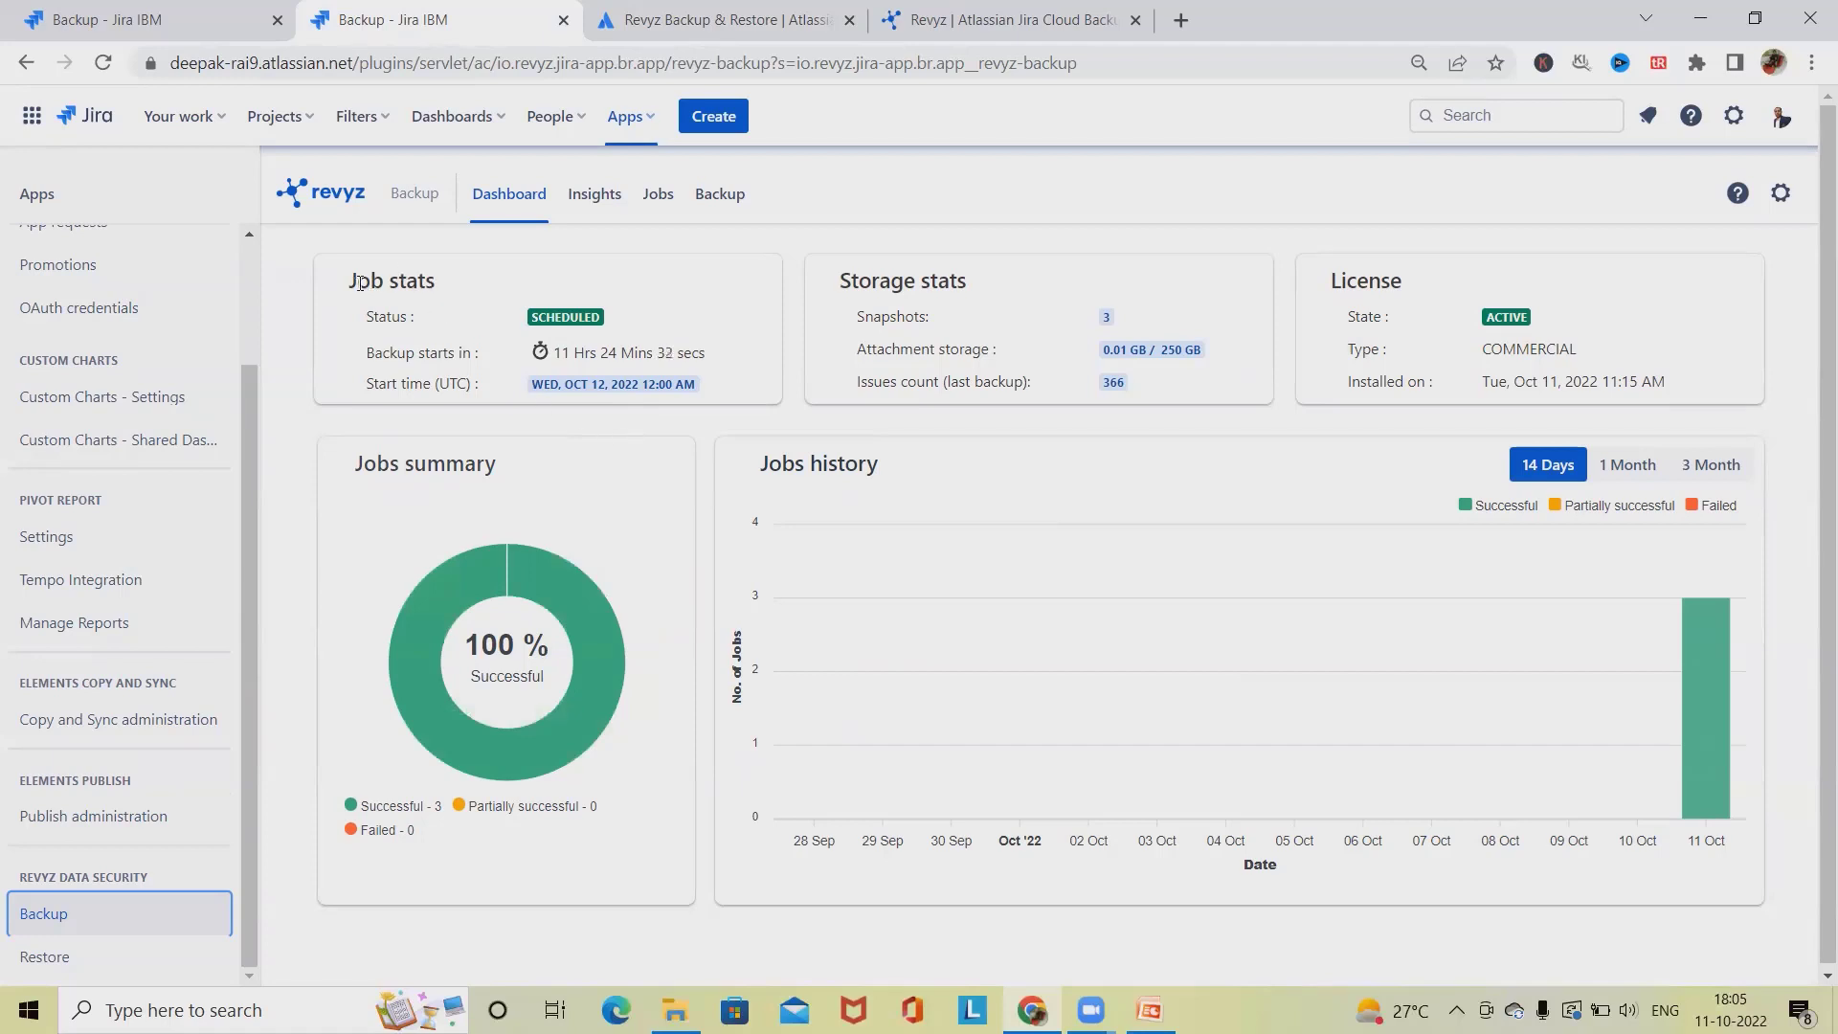
left_click_drag(360, 284, 436, 287)
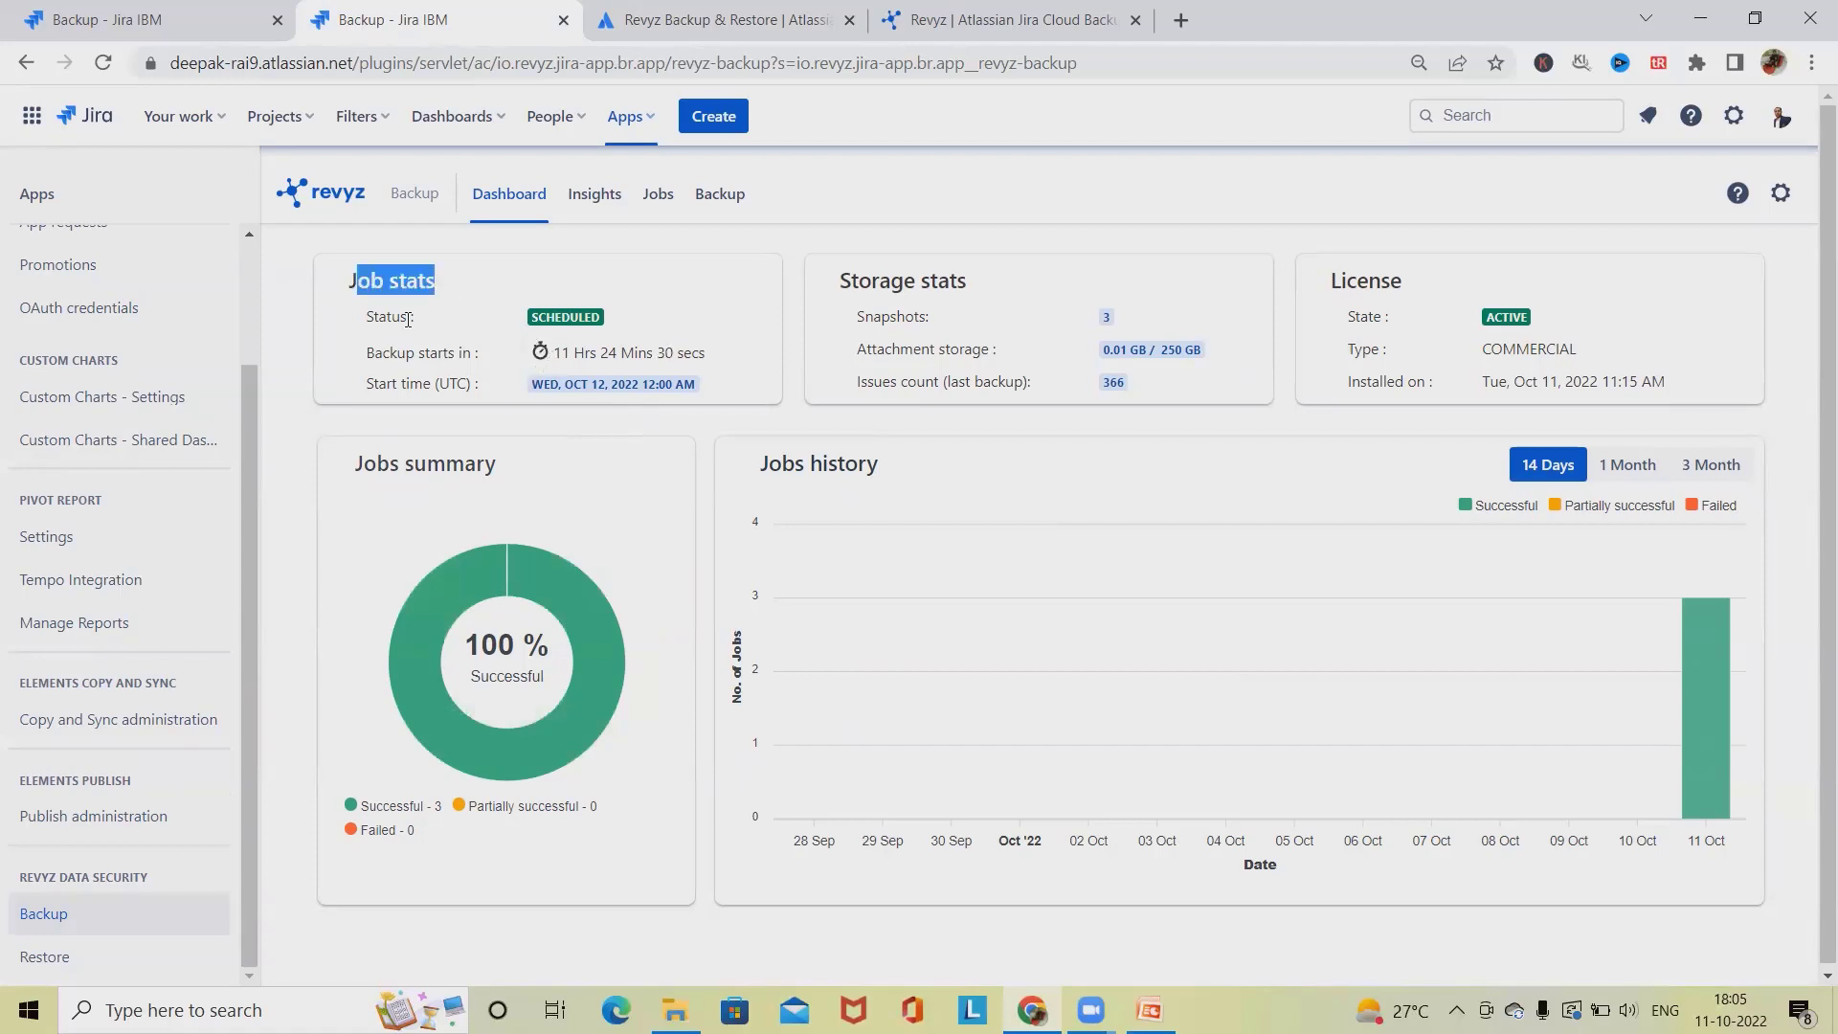
left_click(523, 314)
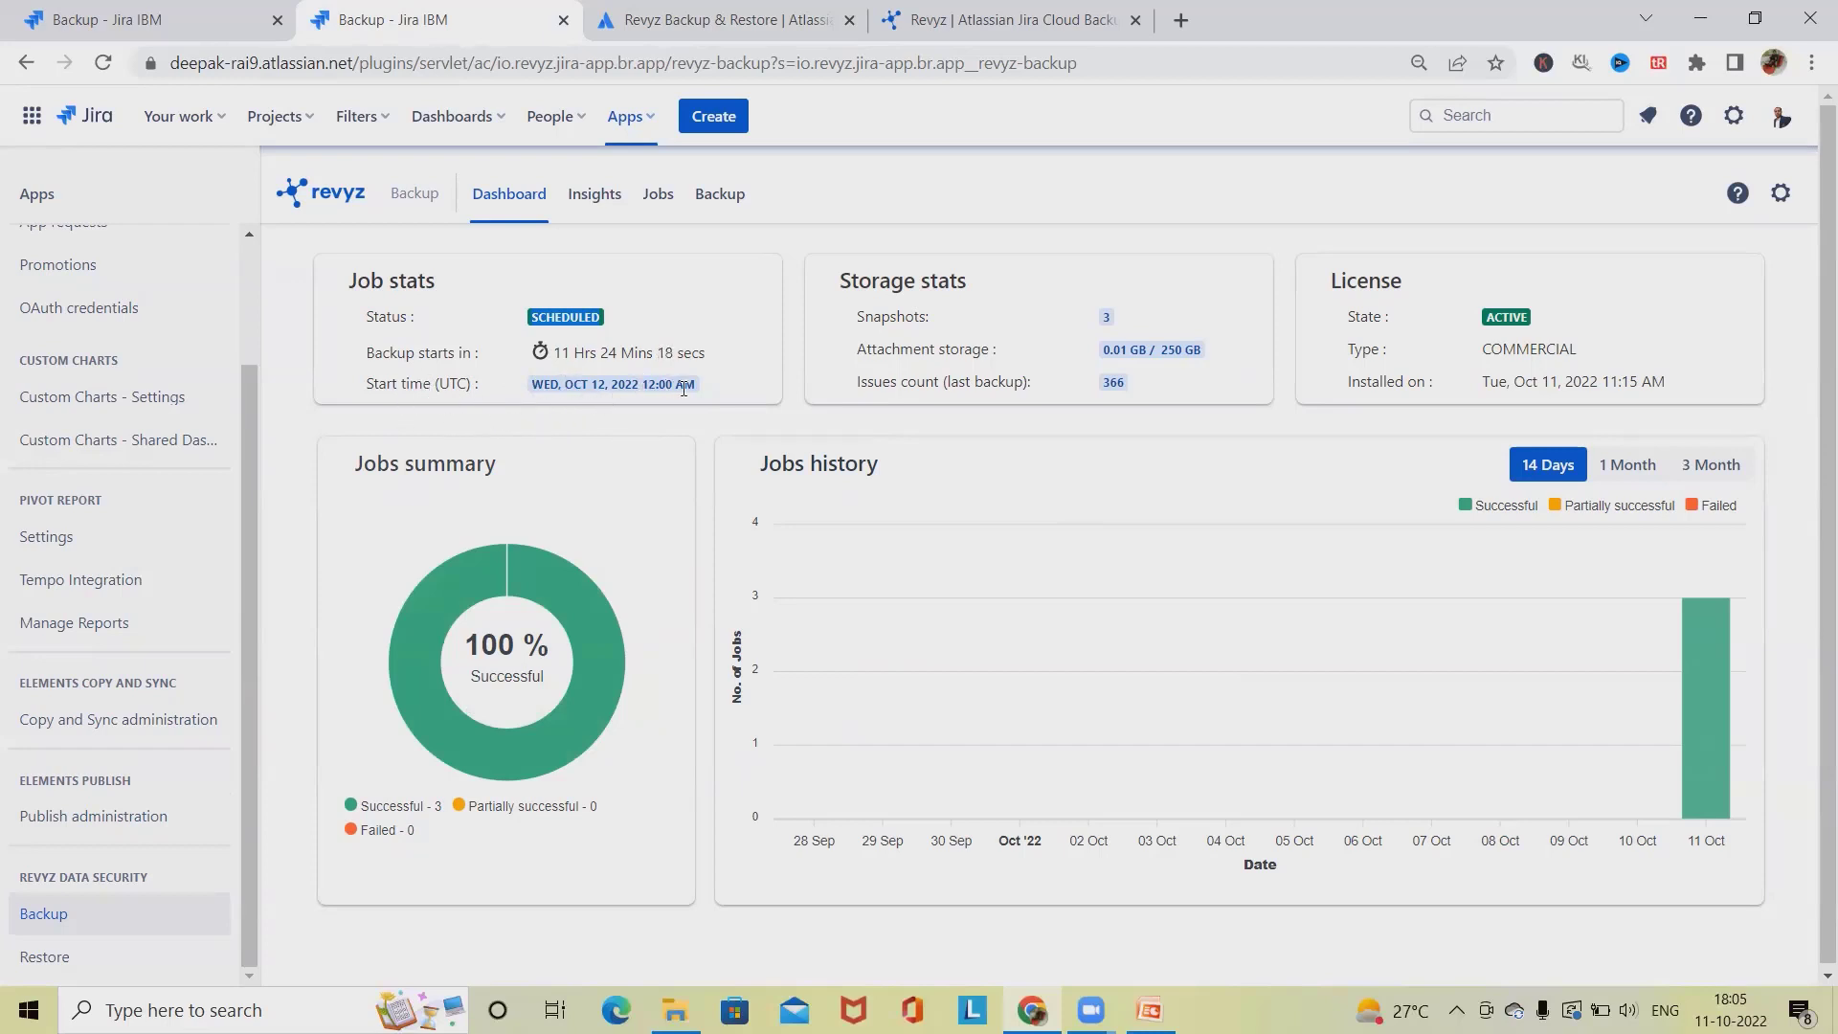
left_click_drag(712, 387, 500, 396)
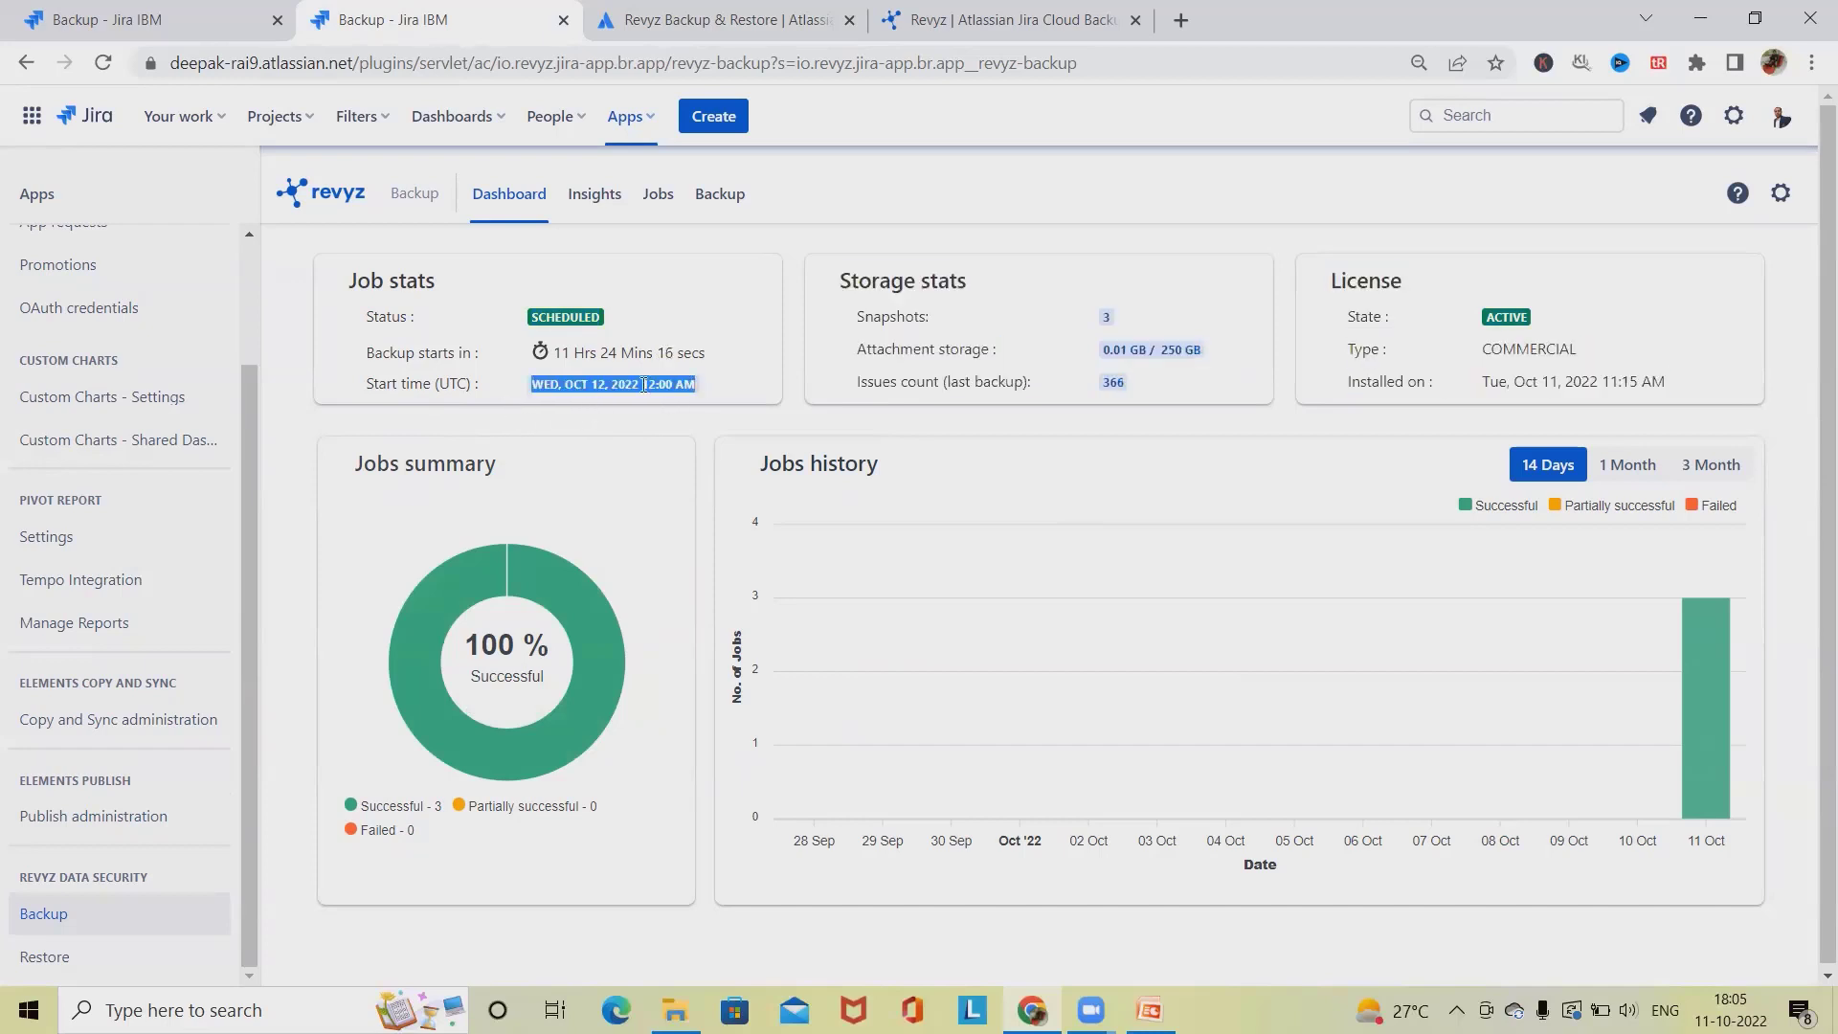
left_click(744, 373)
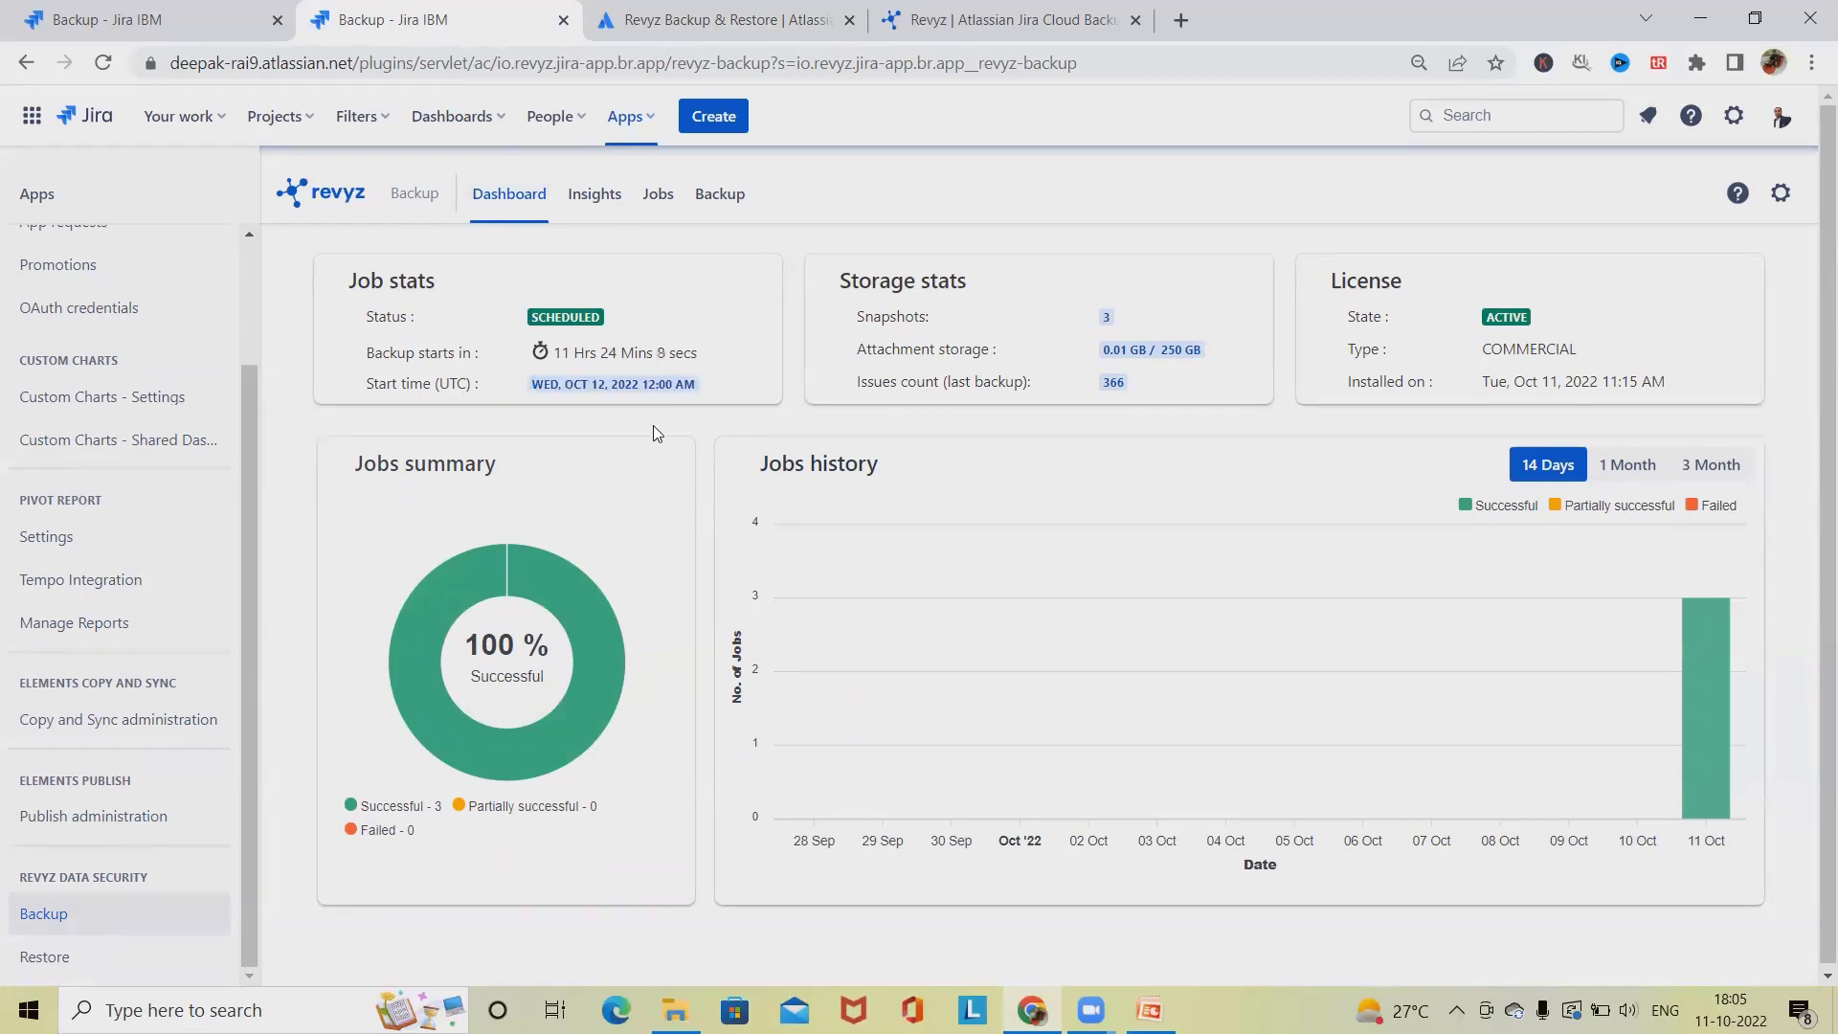
left_click_drag(736, 383, 523, 392)
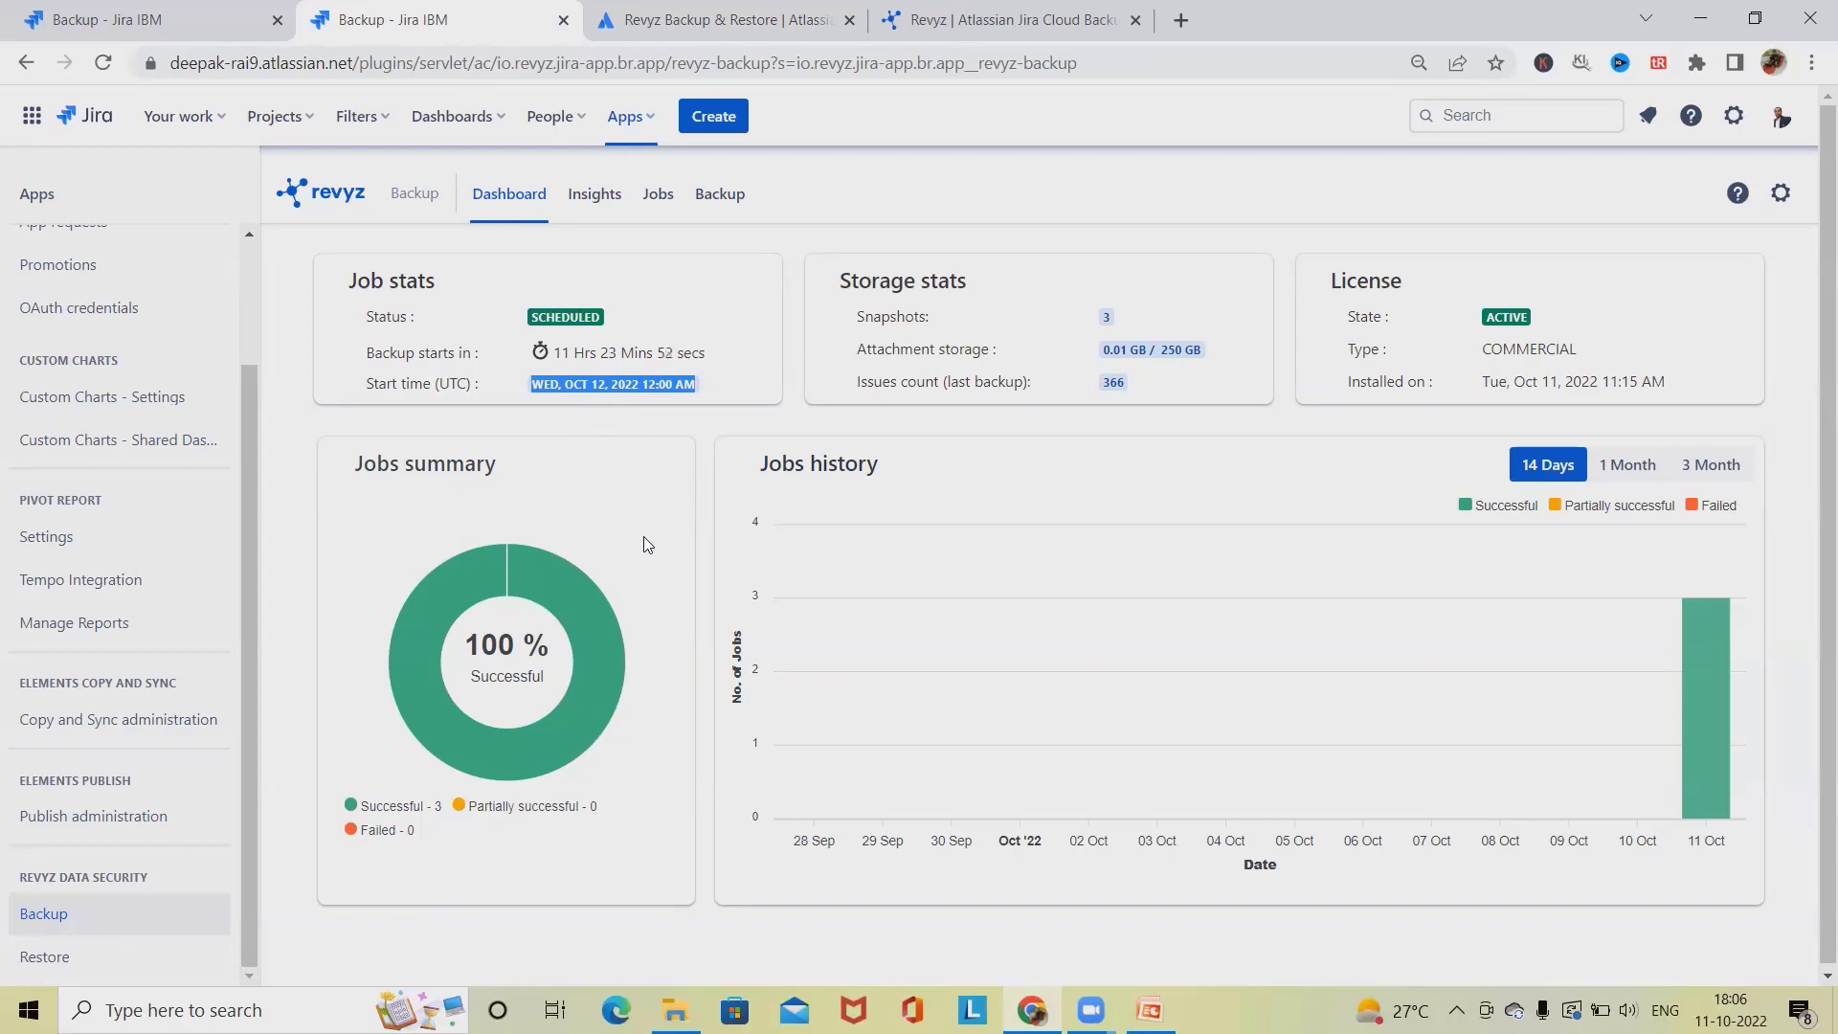
left_click_drag(390, 352, 722, 358)
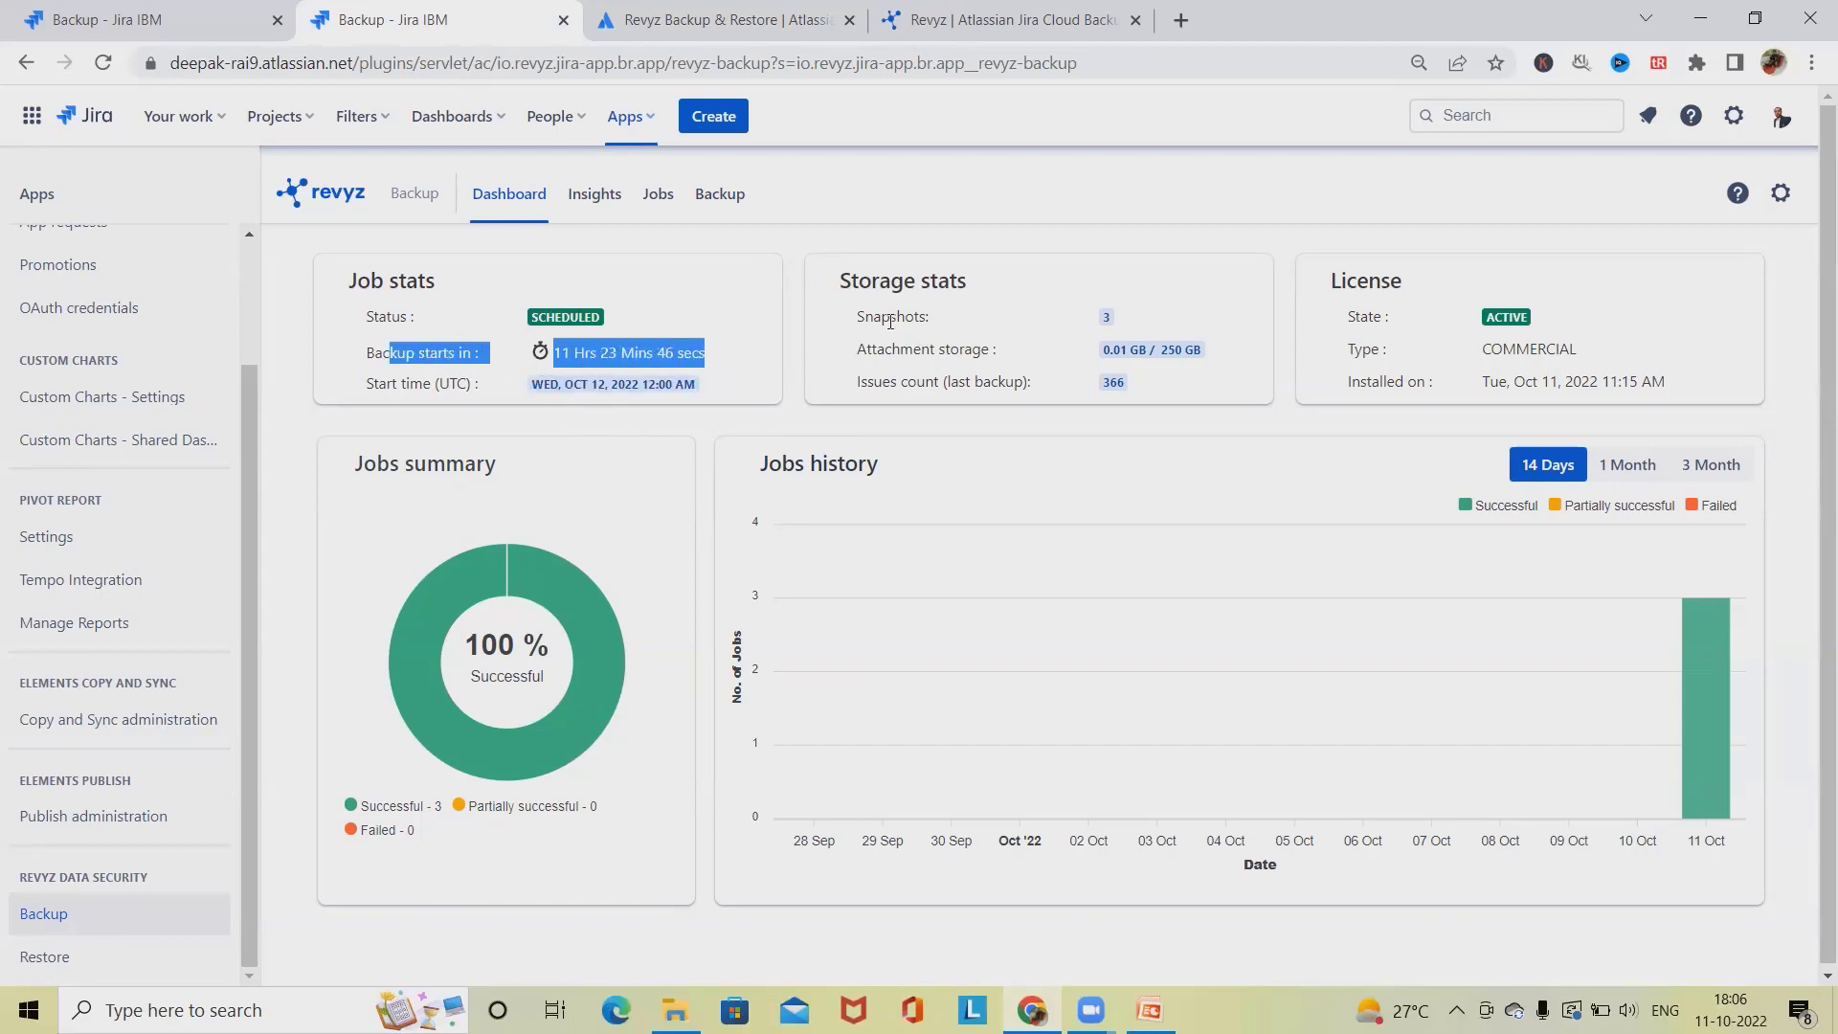
Examine the storage stats for snapshots, attachment storage and issues count, and the license's installation date
left_click_drag(859, 320, 955, 318)
left_click_drag(1121, 314, 1094, 316)
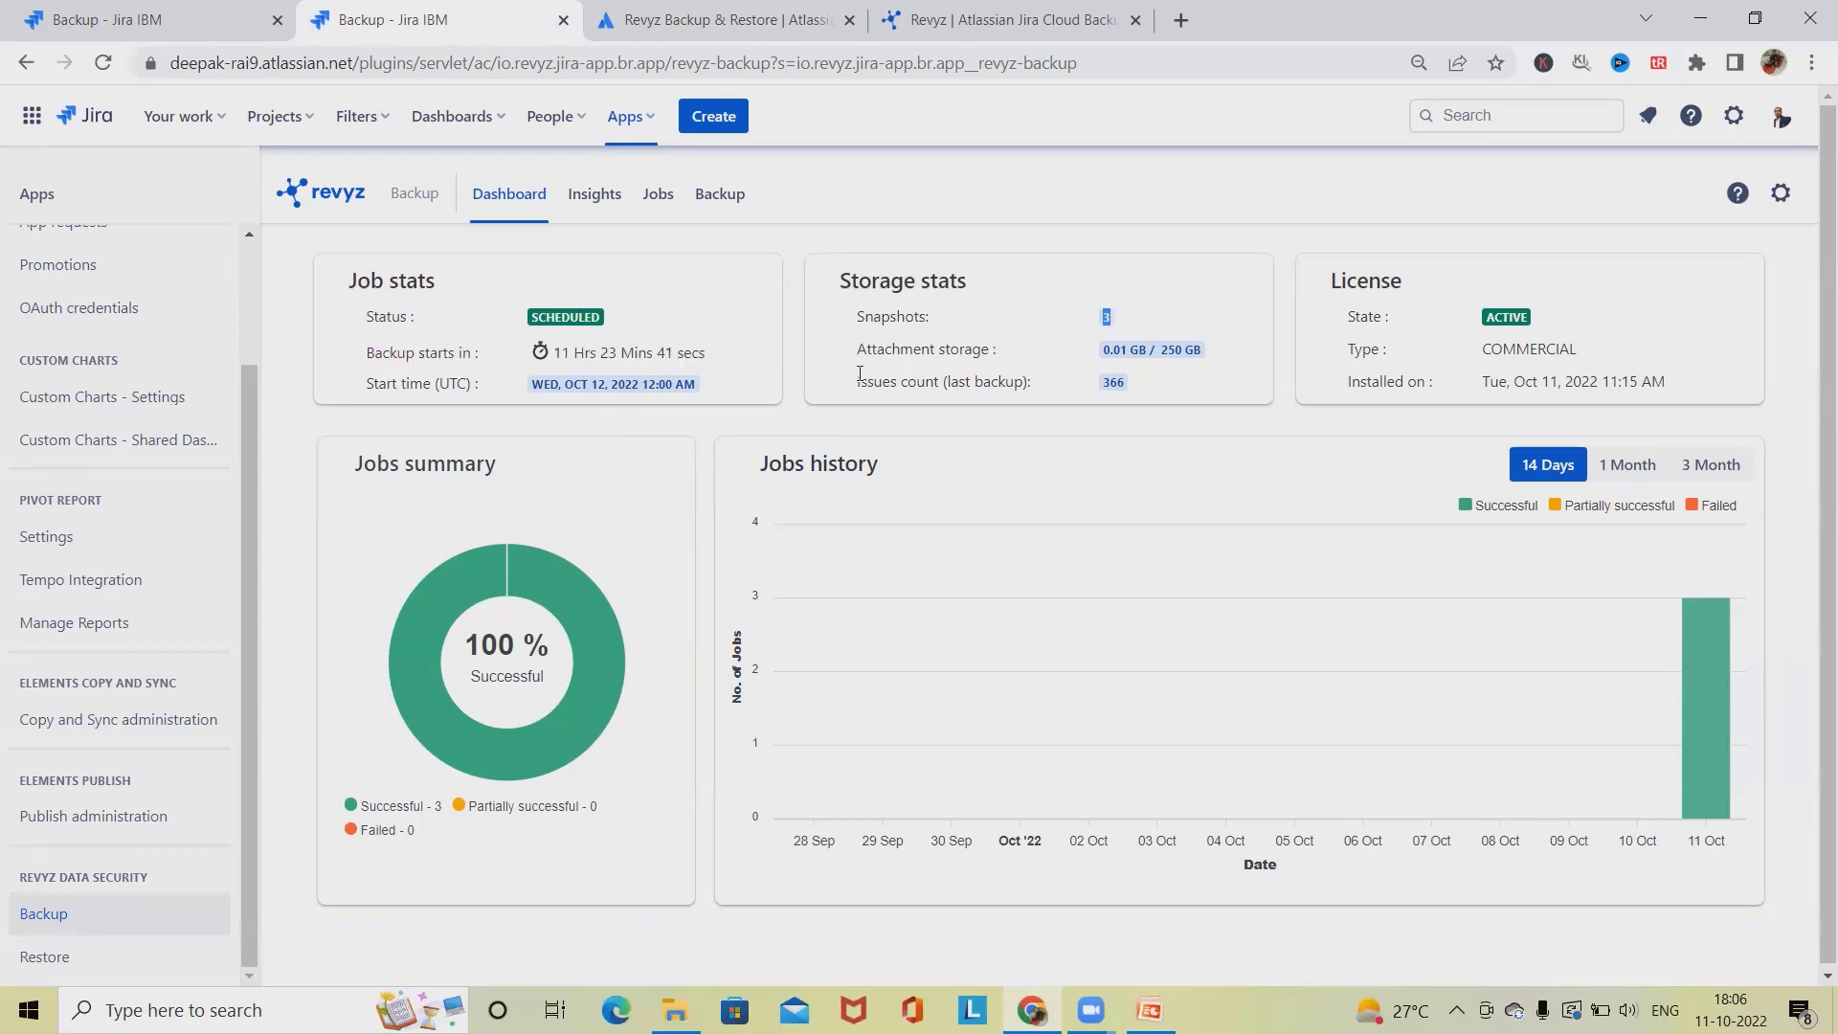
left_click_drag(866, 348, 1206, 369)
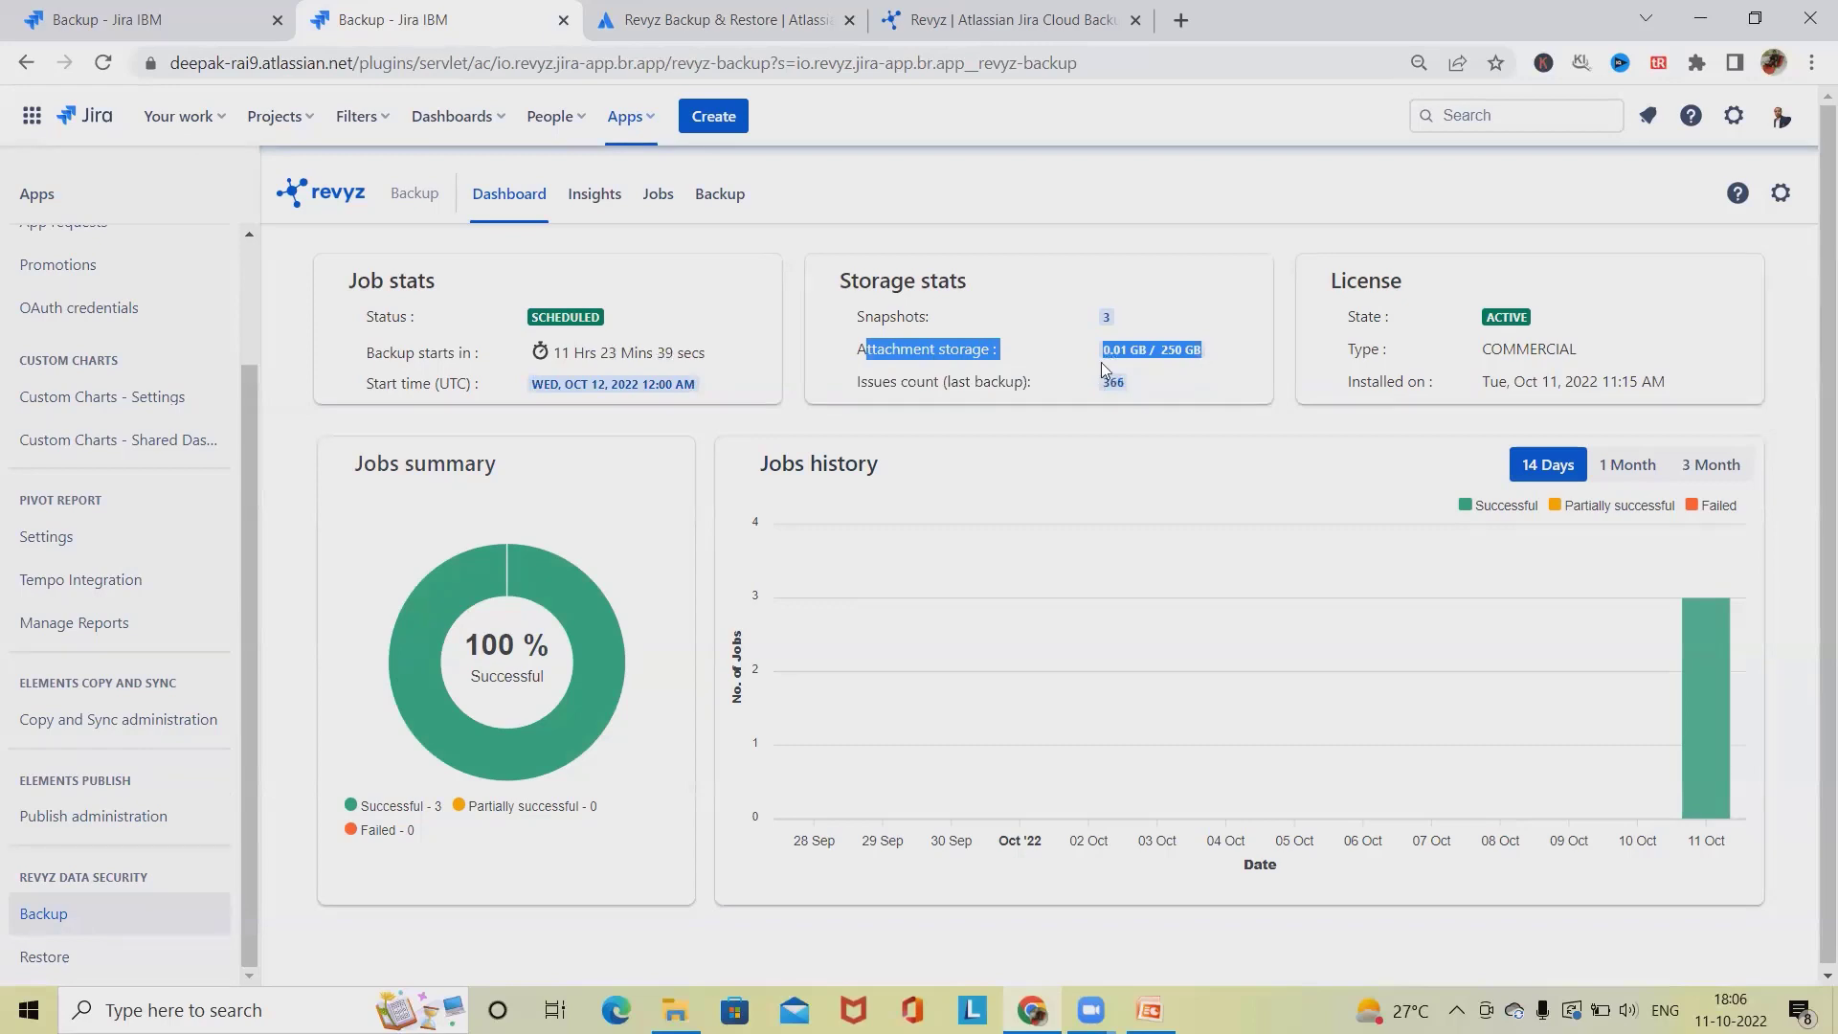
left_click(1203, 383)
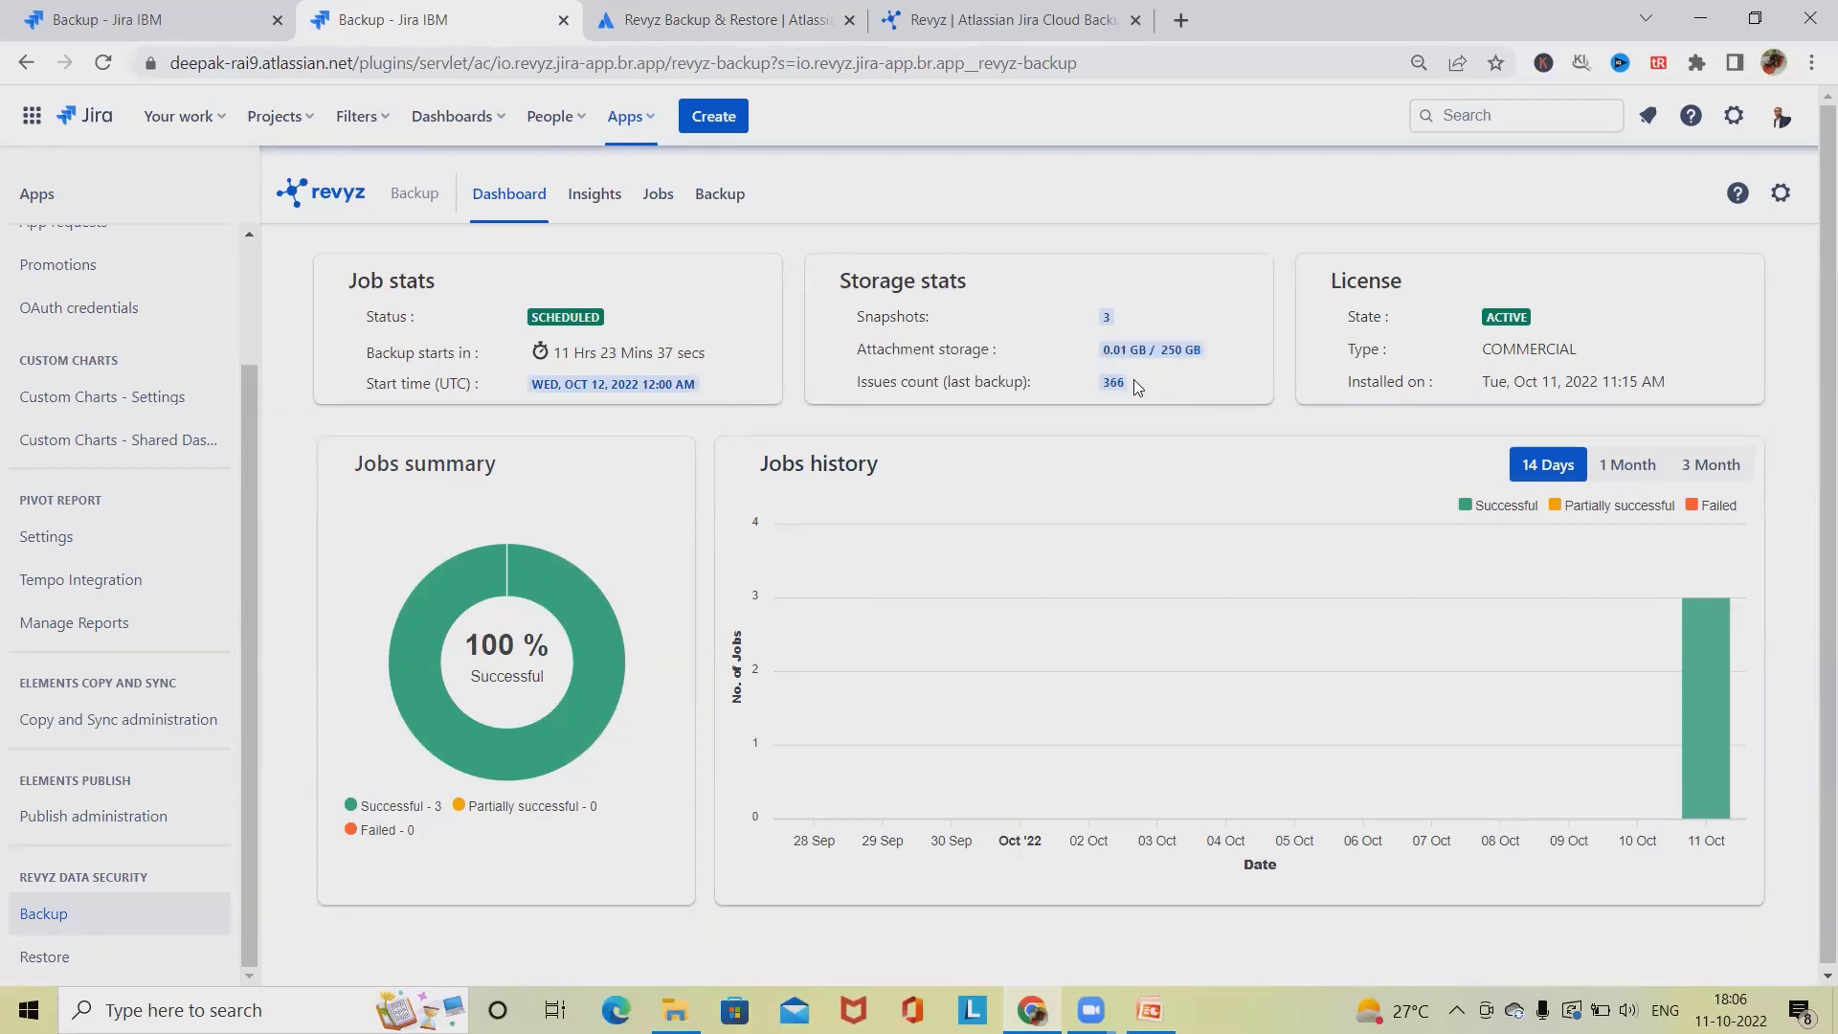
left_click_drag(1148, 351, 1103, 356)
left_click_drag(860, 381, 1112, 402)
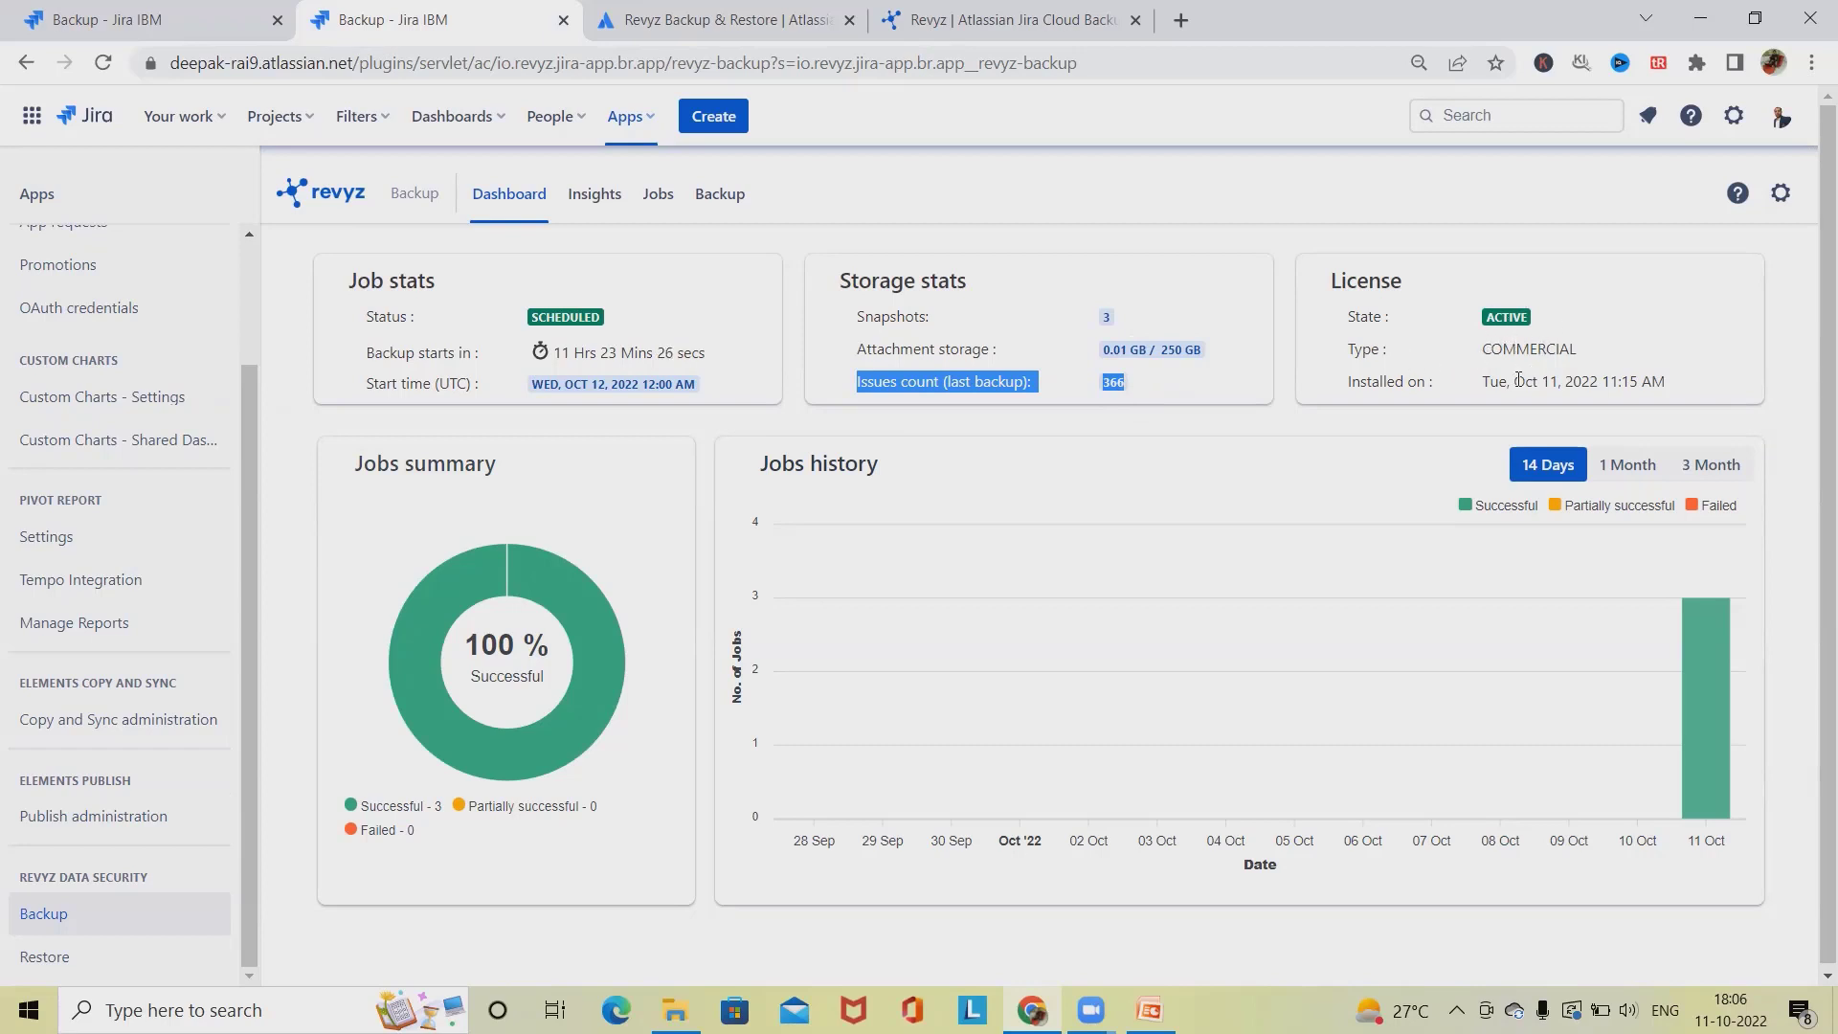
left_click(1357, 383)
left_click_drag(1356, 383, 1678, 396)
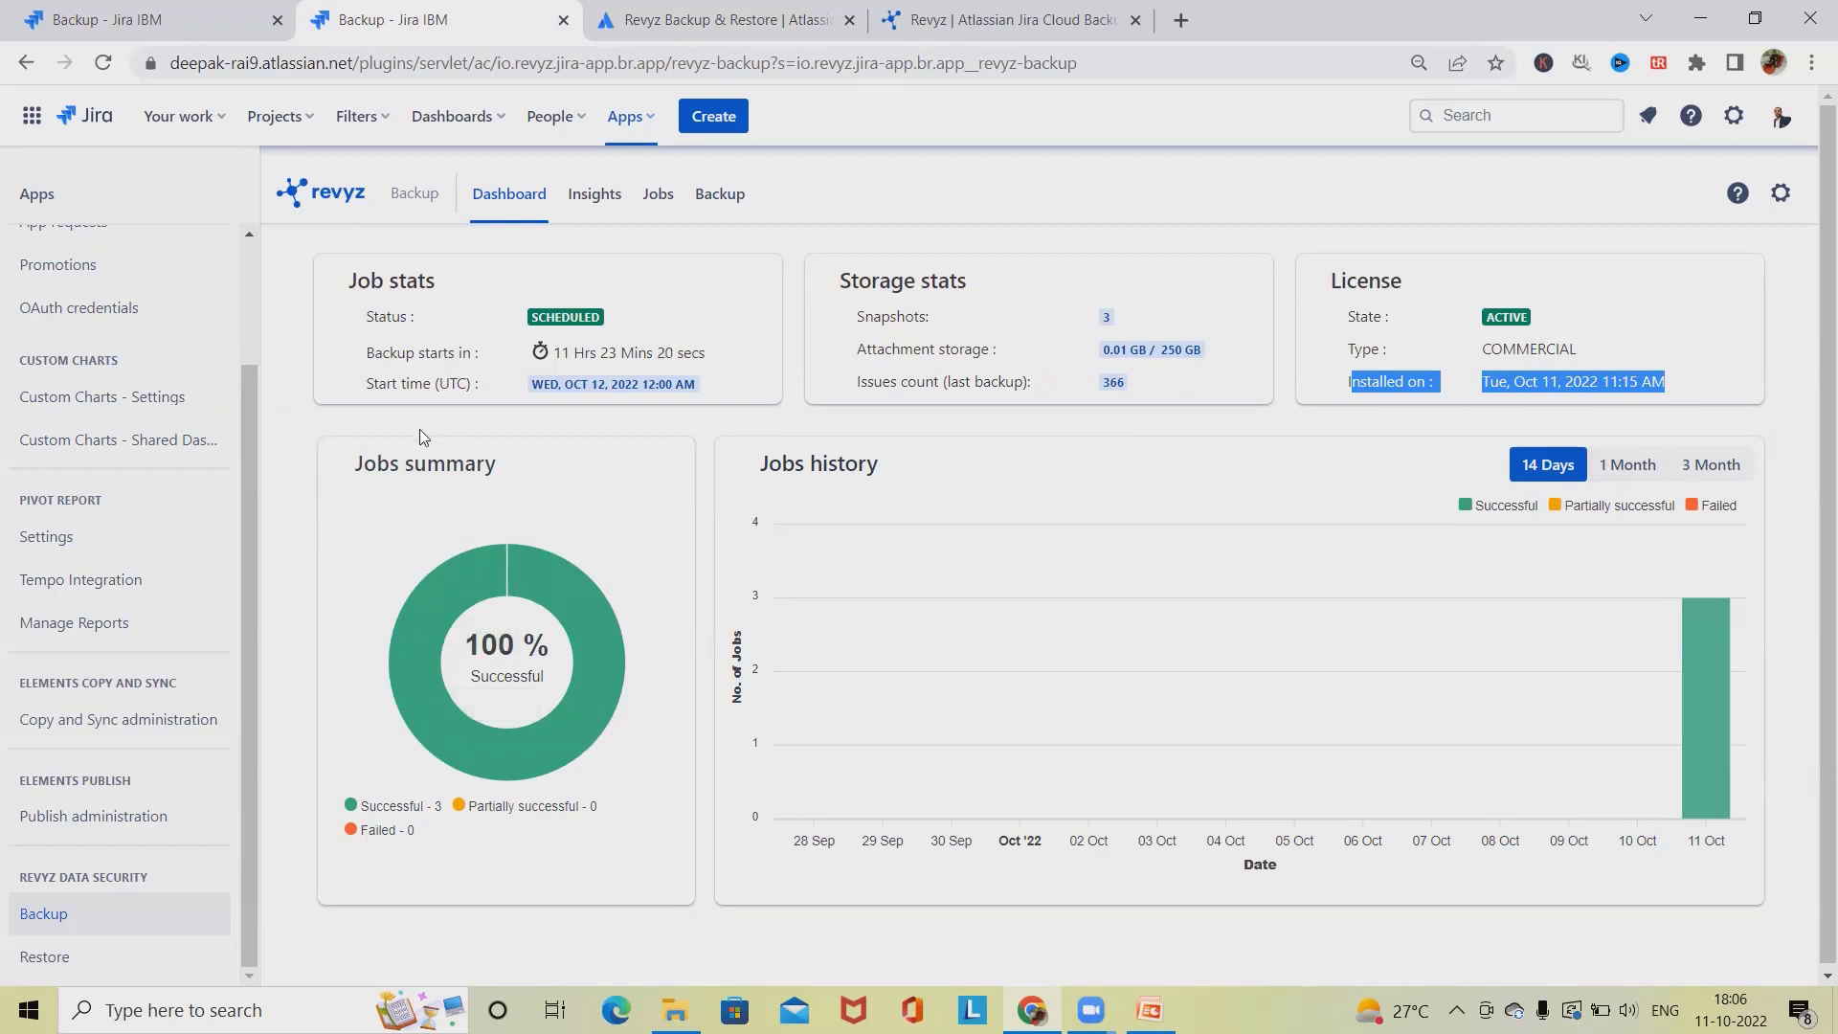
View the jobs history for 1 month and for 3 months
mouse_move(532, 762)
left_click(1633, 470)
left_click(1711, 466)
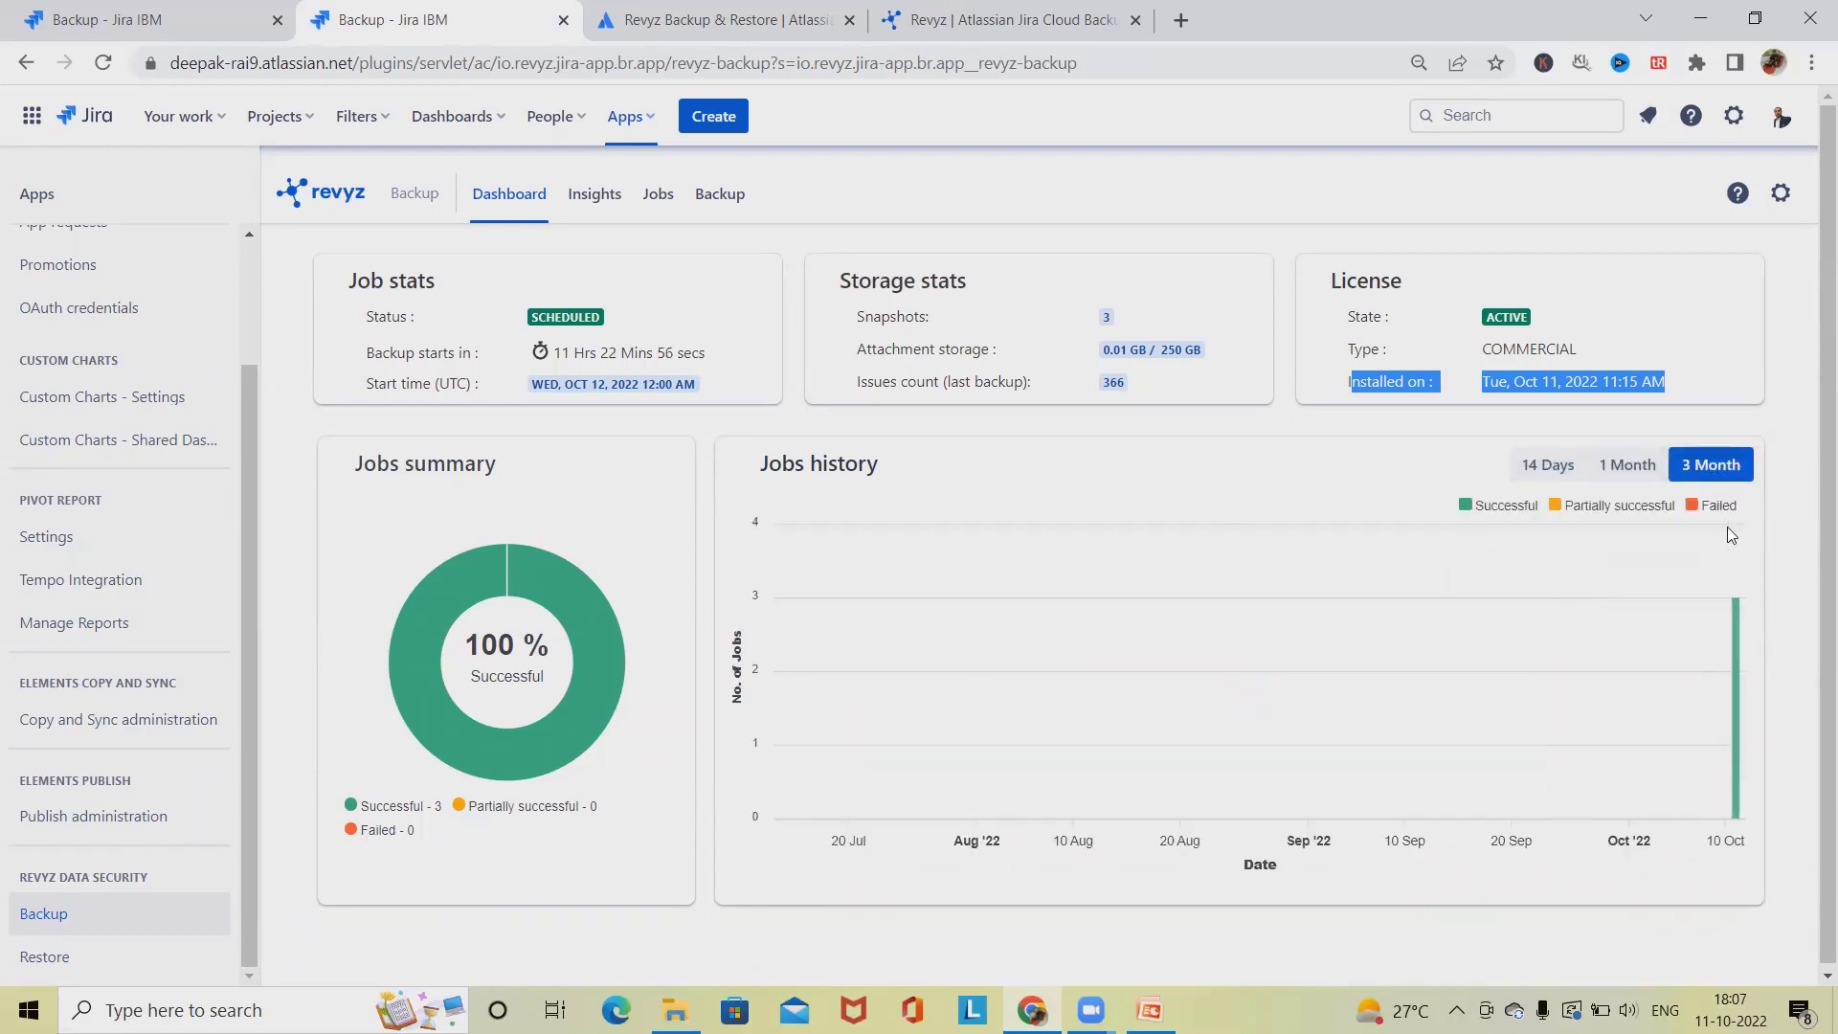
View the 1-month jobs history and the snapshots stat, and open the Insights overview of backed-up Jira objects
left_click(1627, 467)
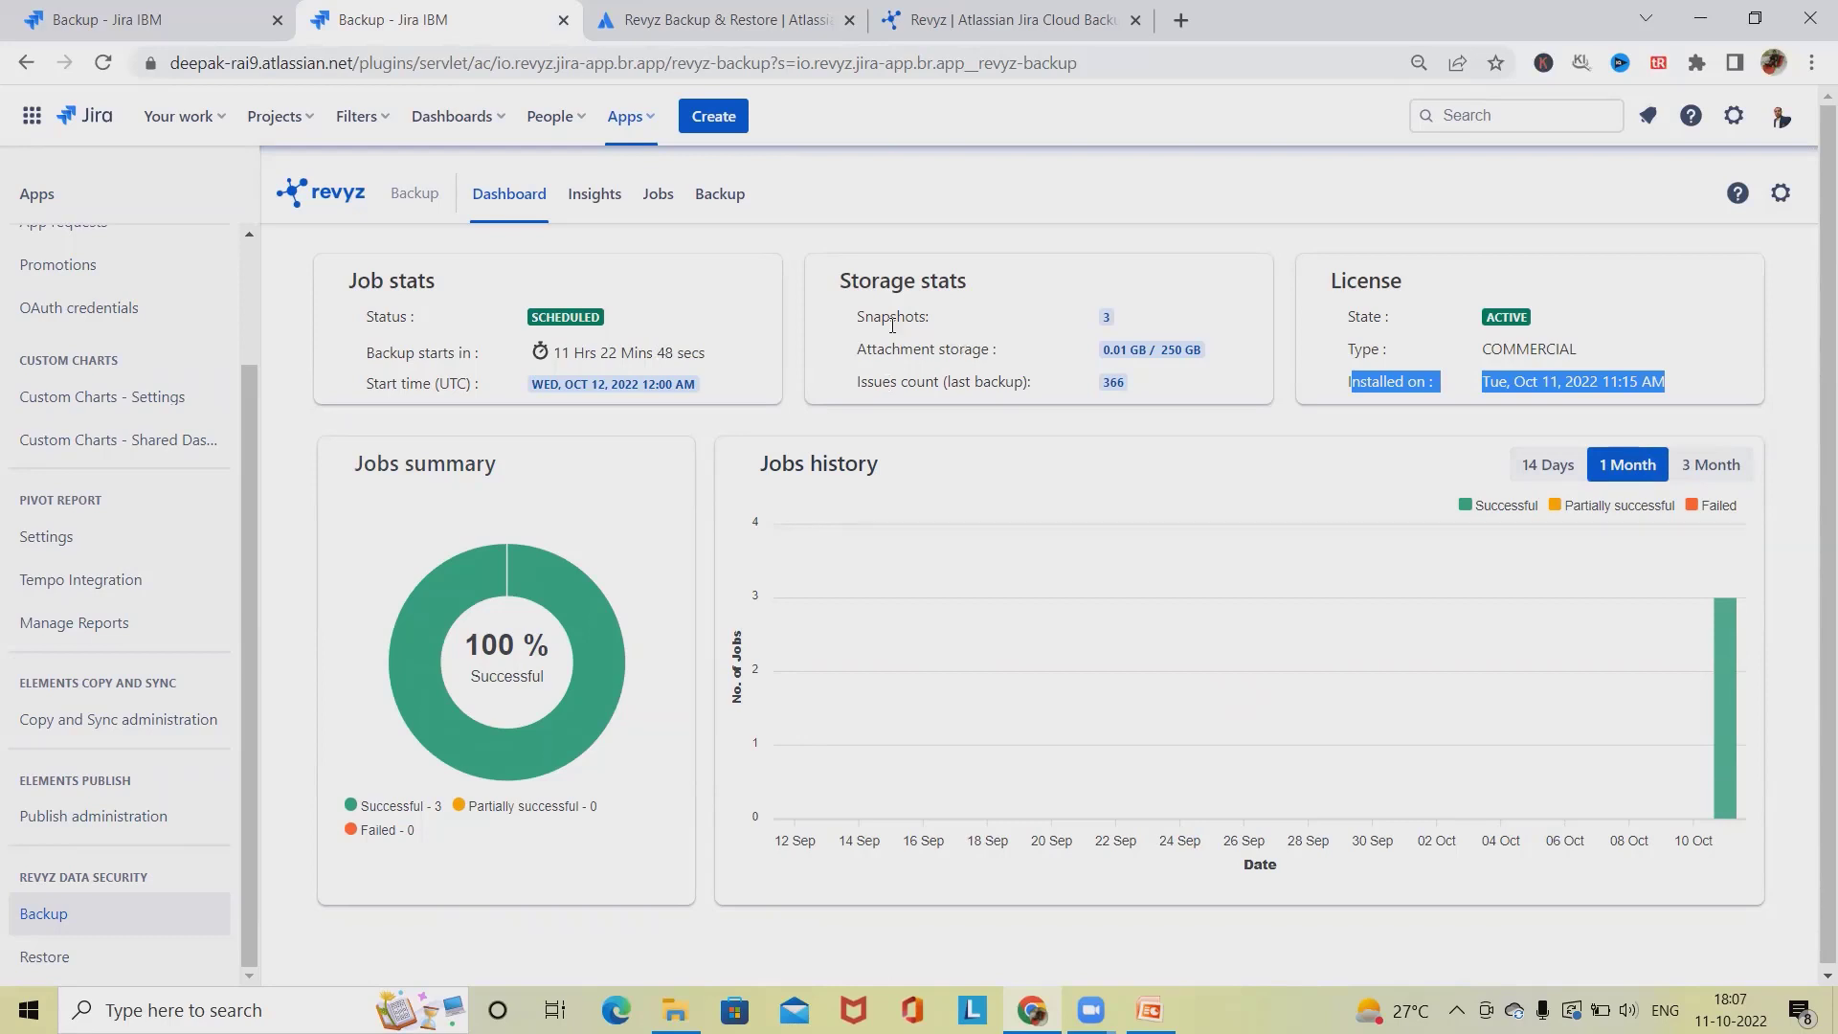
left_click_drag(866, 319, 1111, 318)
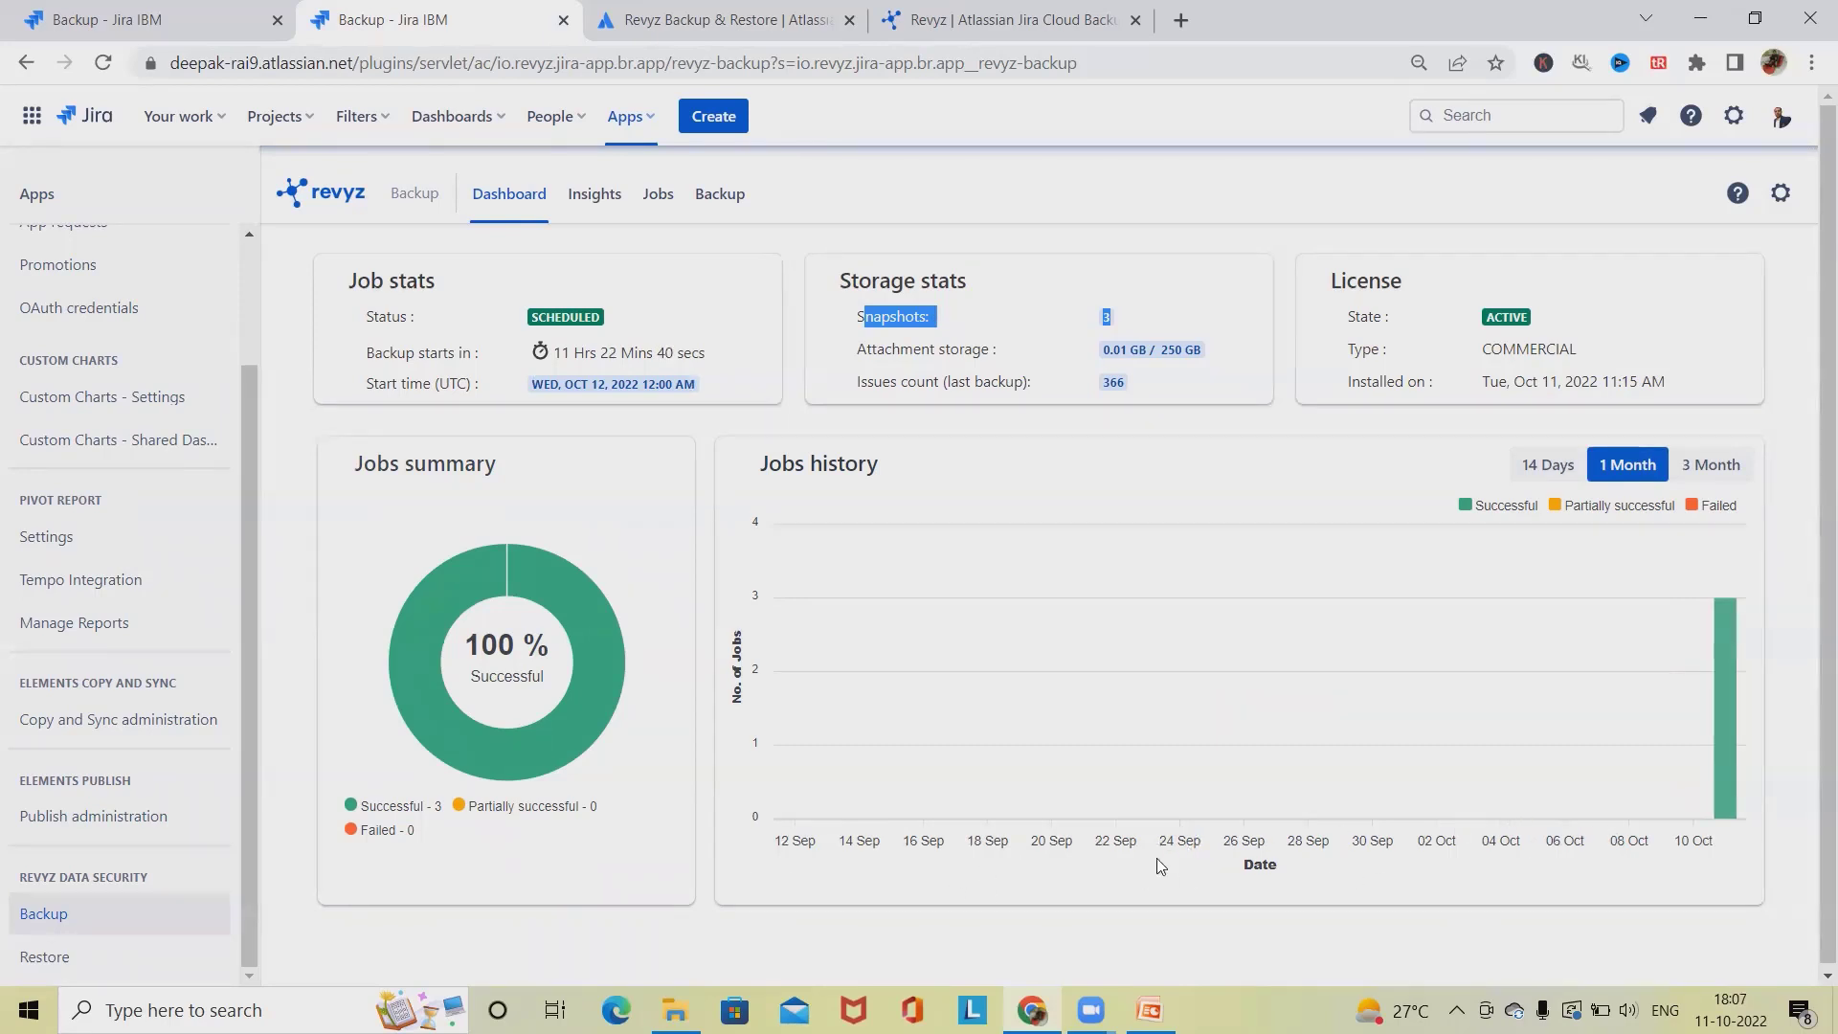
left_click(594, 194)
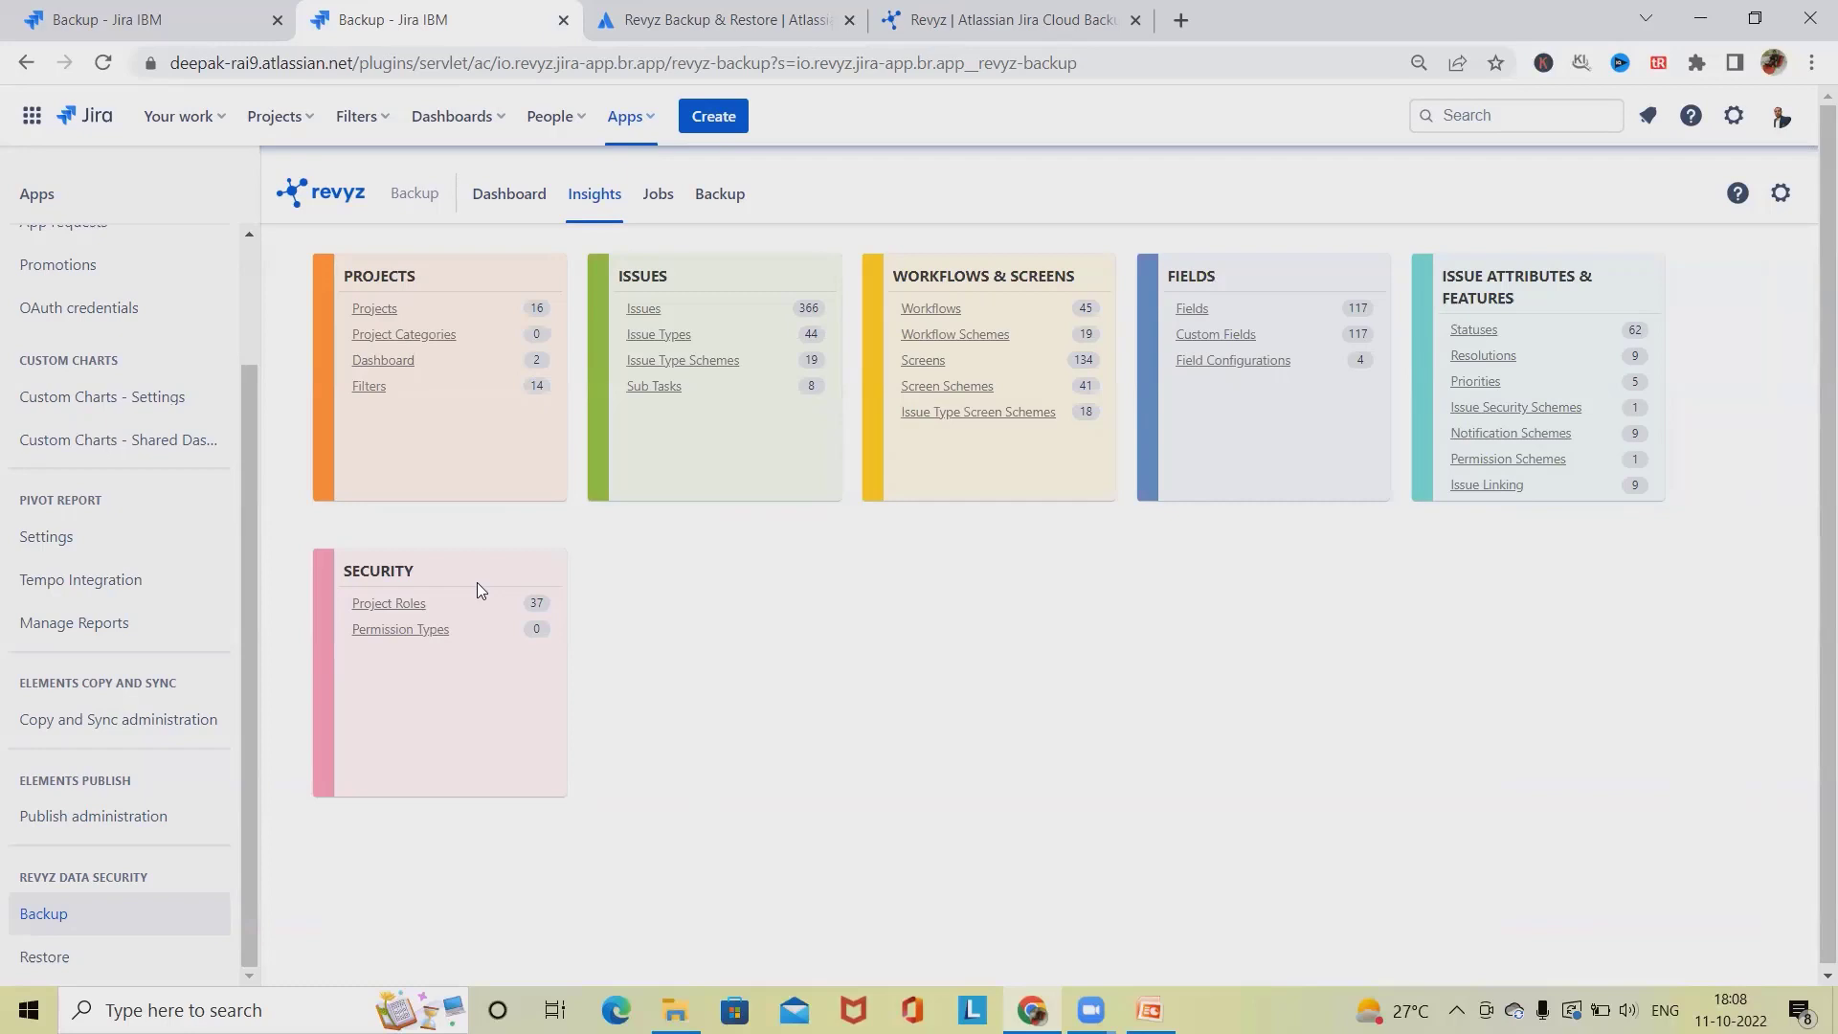
Download the backup jobs report as a CSV file and open it in Excel
left_click(658, 195)
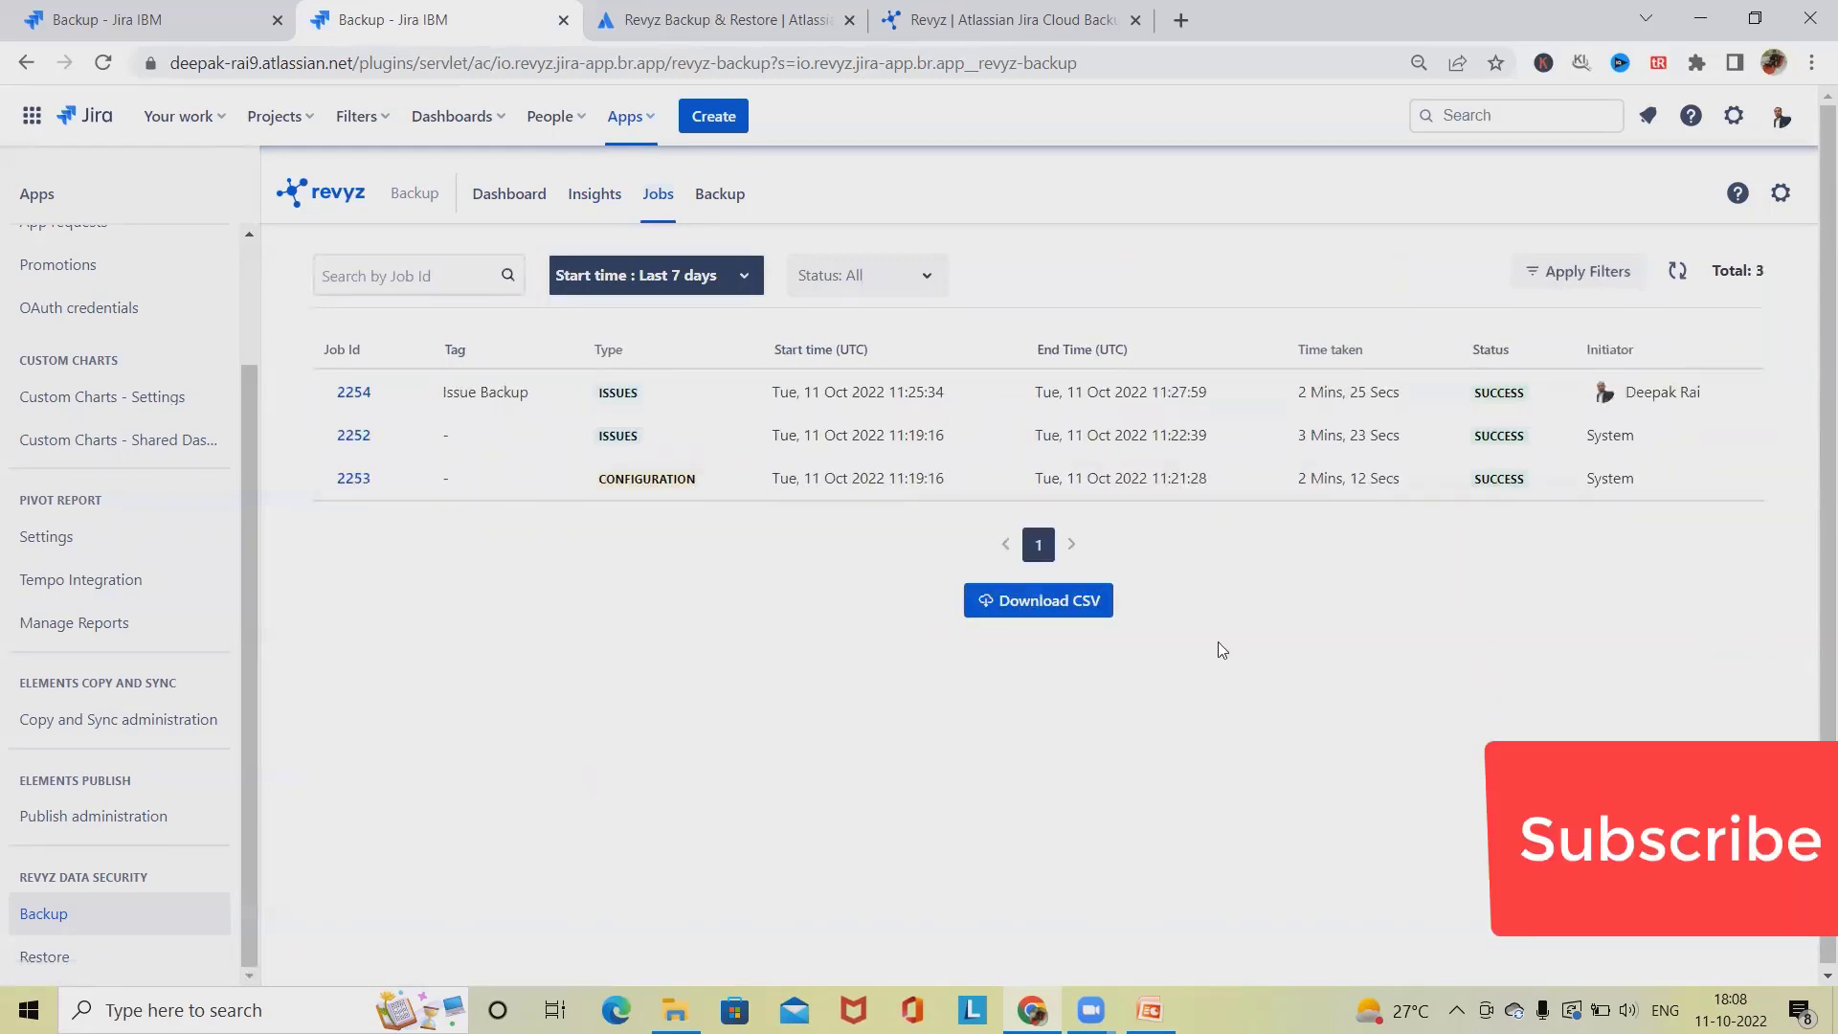
left_click(1069, 599)
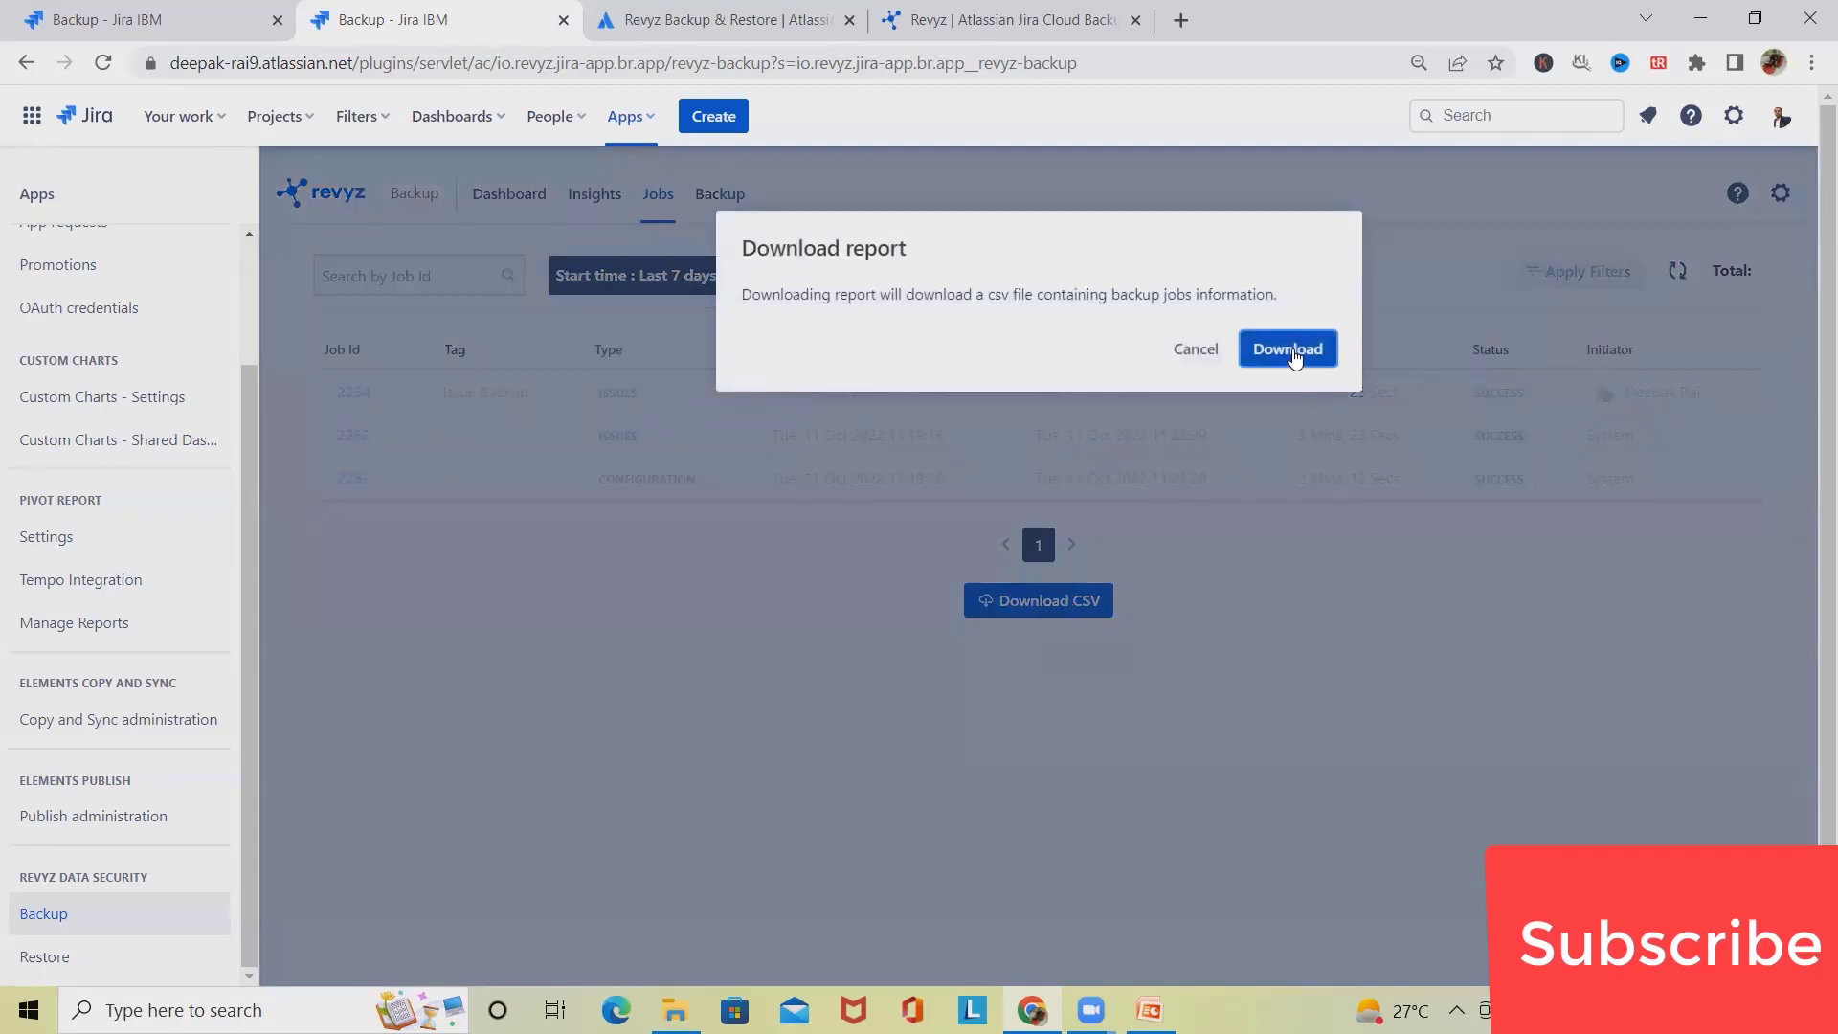
left_click(1288, 348)
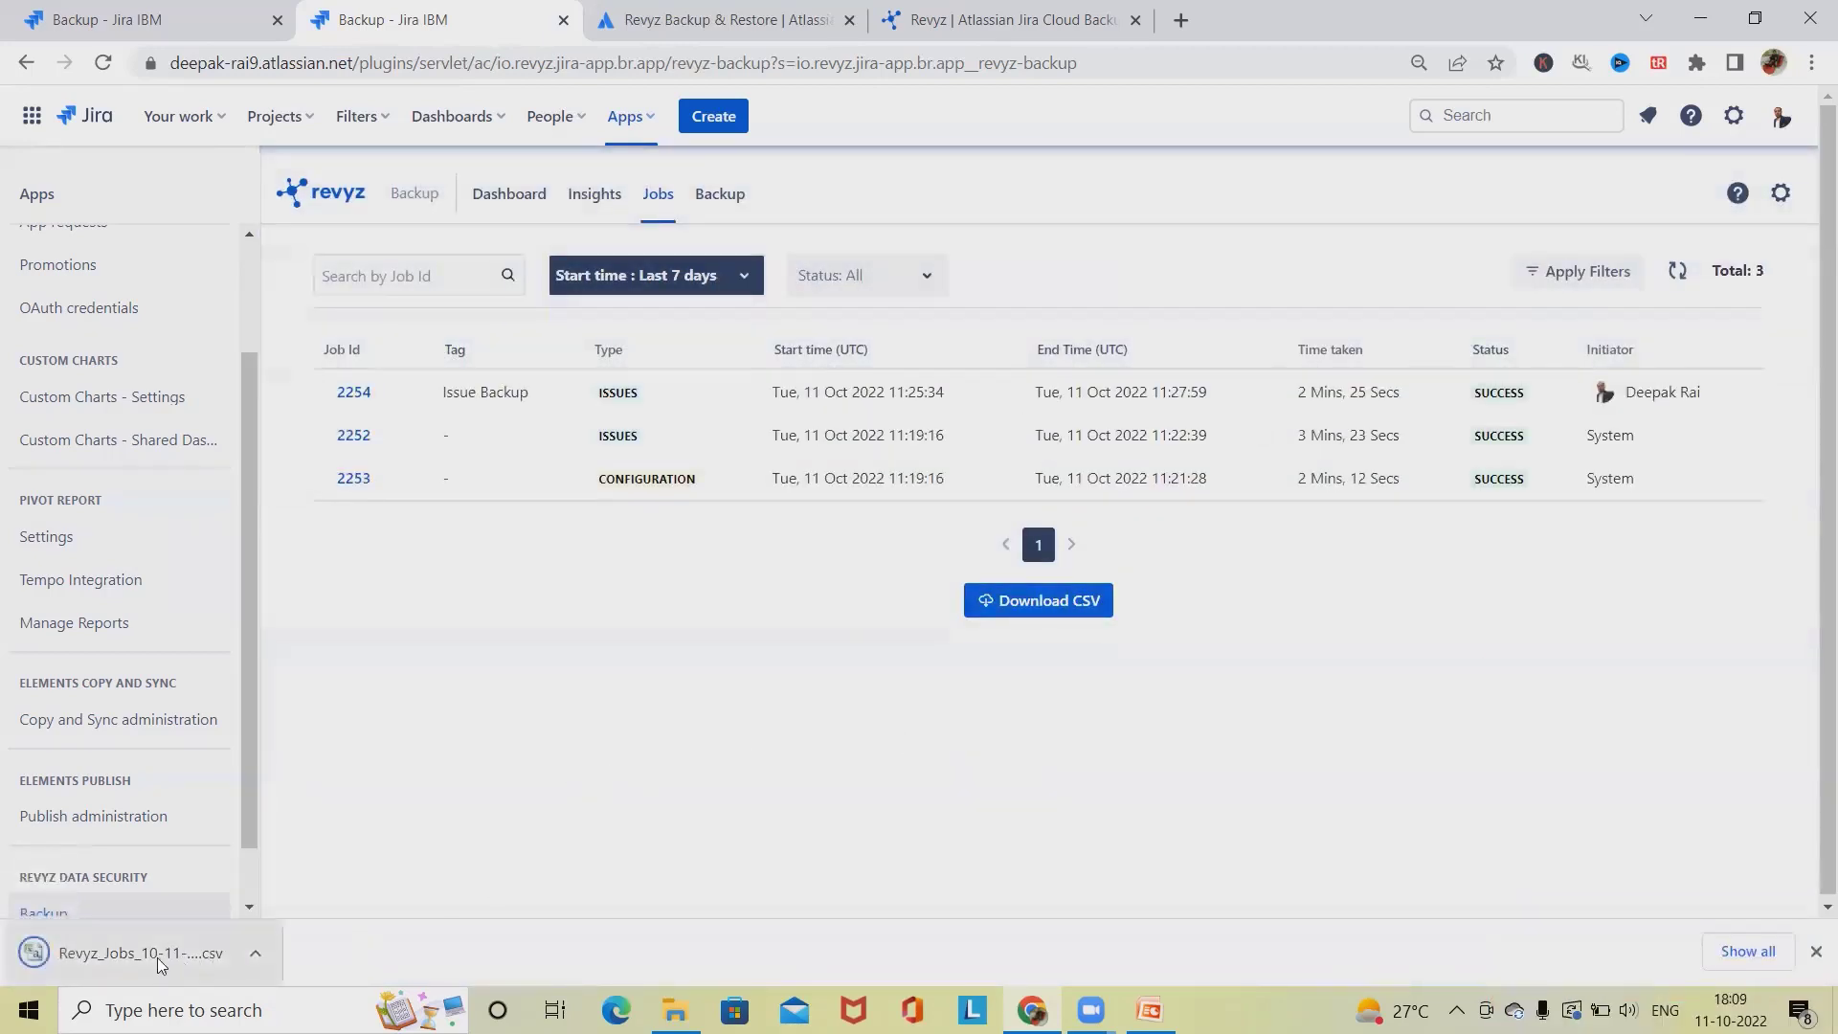
left_click(141, 955)
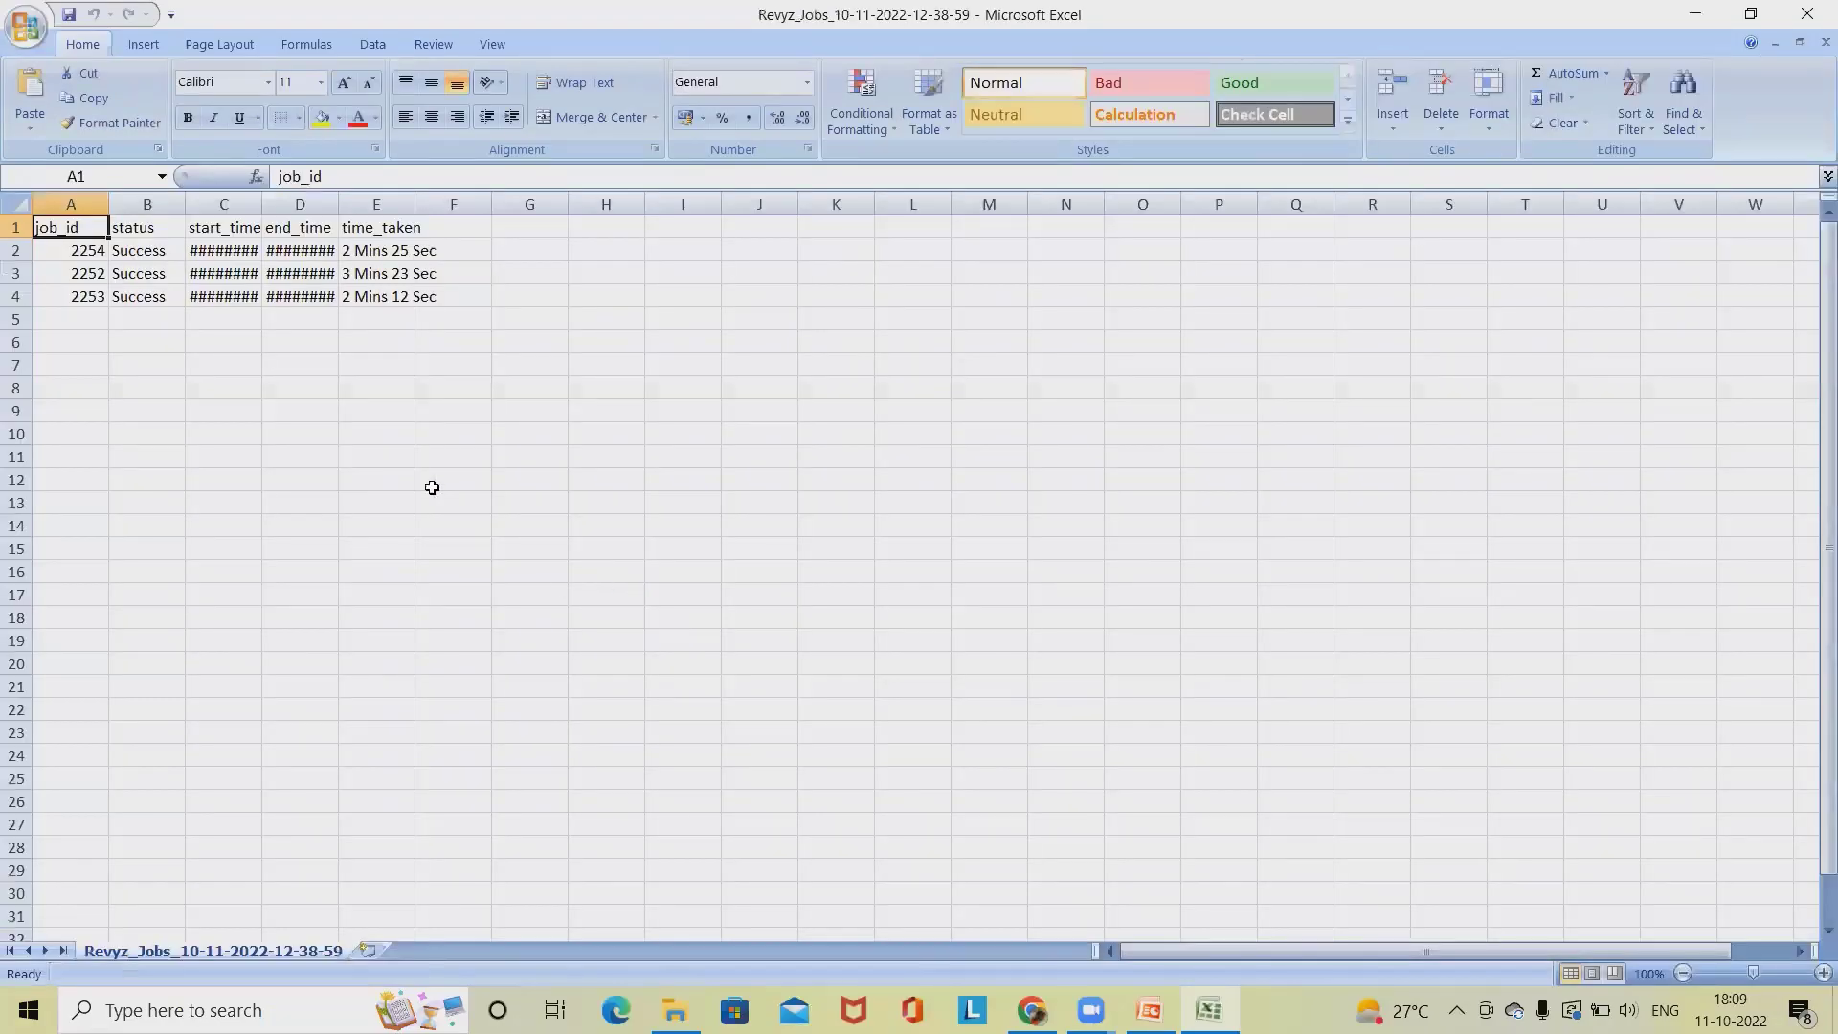
Fit the report's column widths so that the start and end times can be read, and close the workbook
double_click(185, 194)
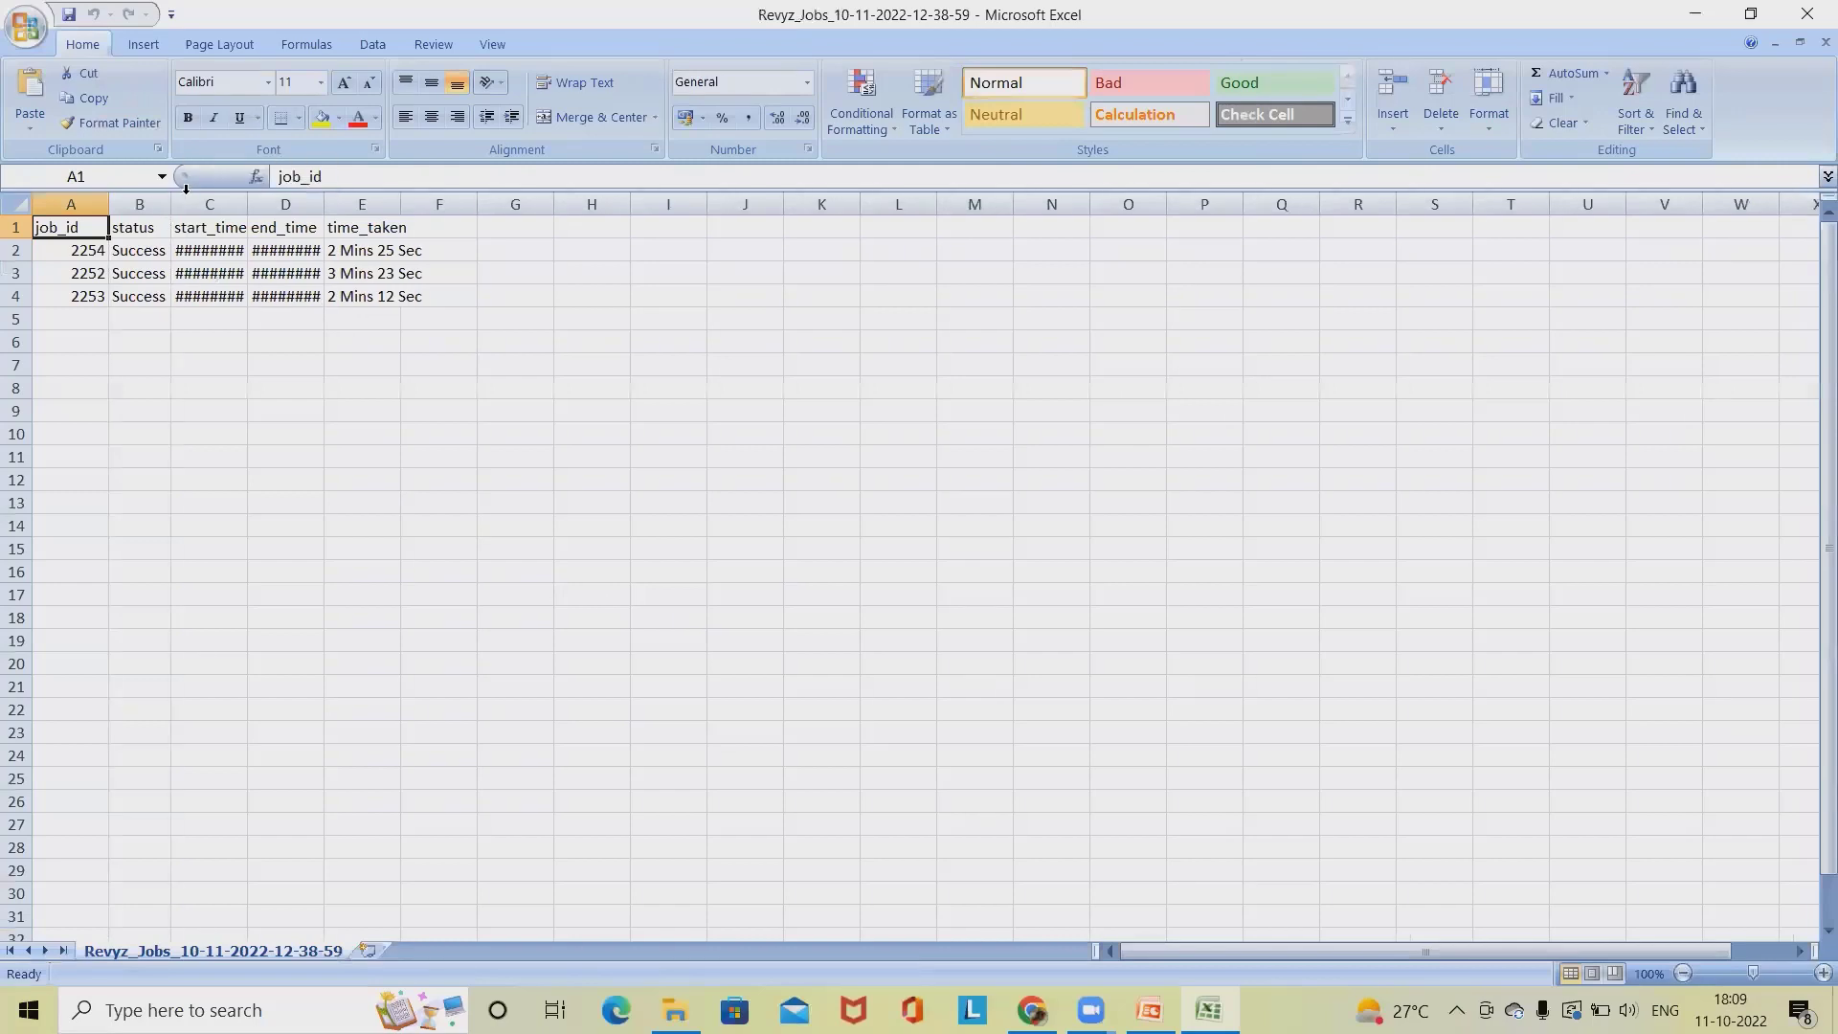
double_click(247, 198)
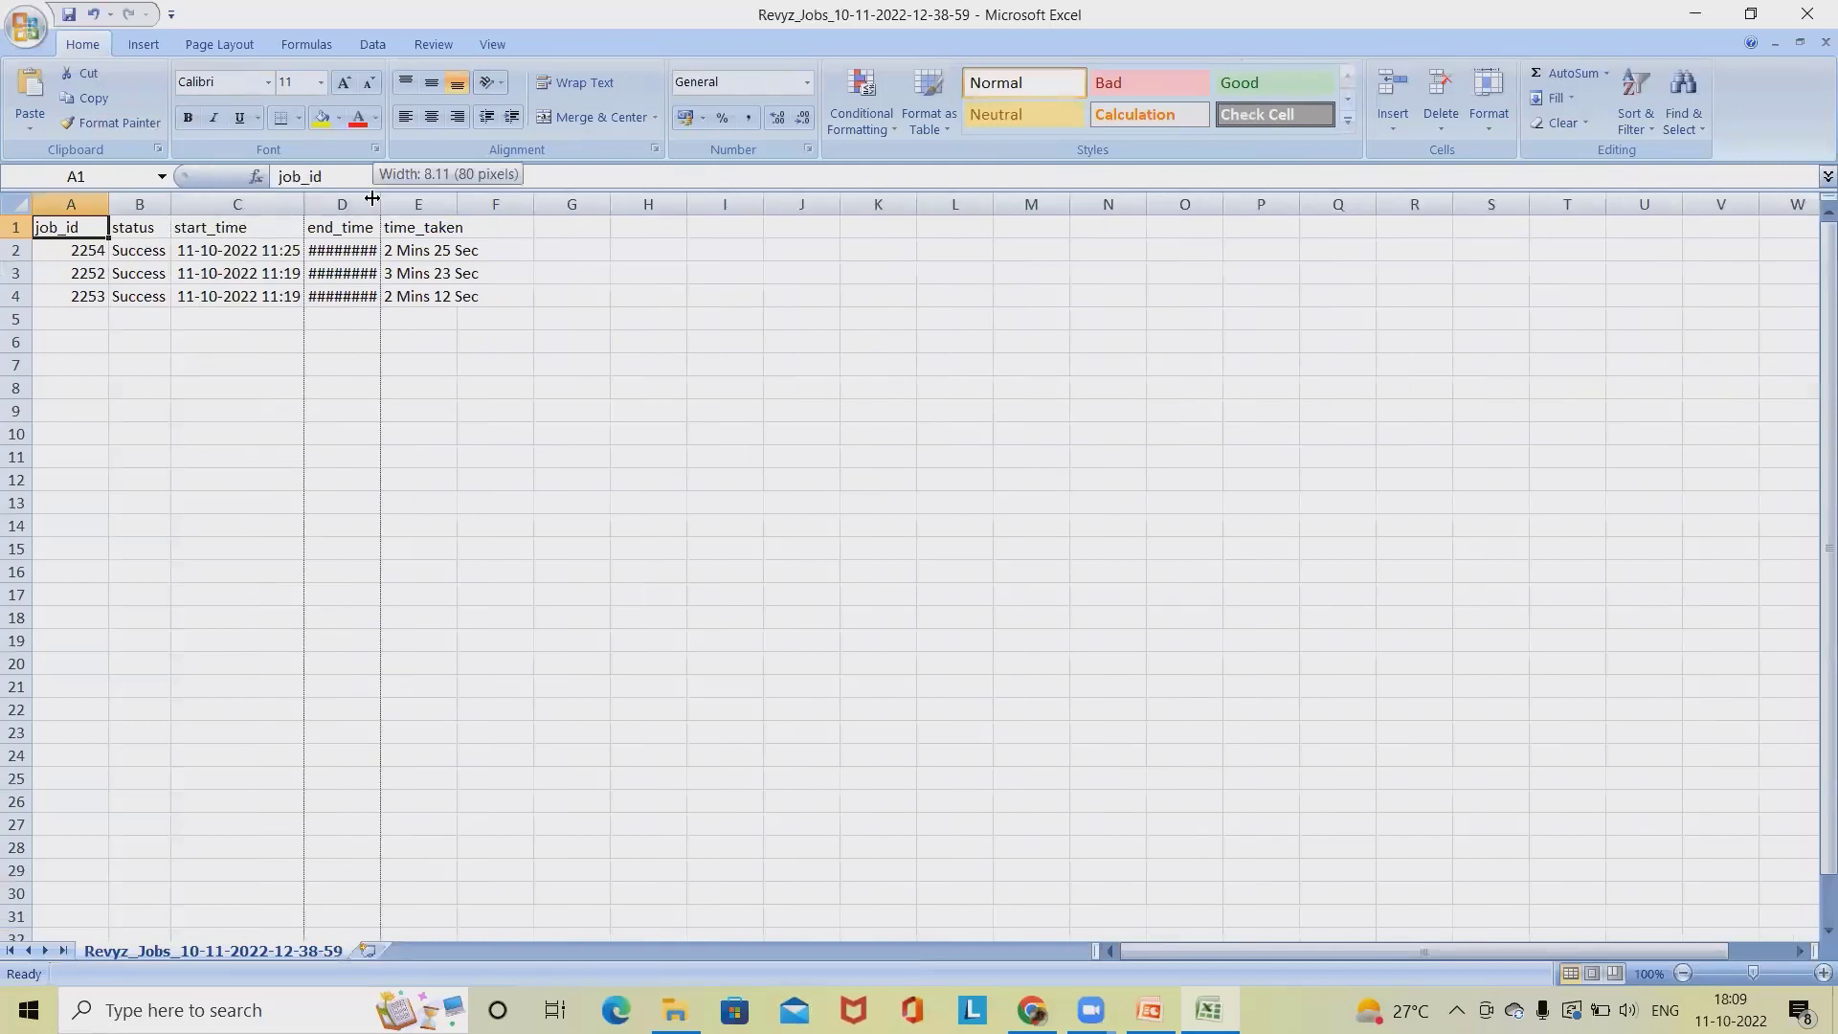
double_click(456, 199)
double_click(353, 252)
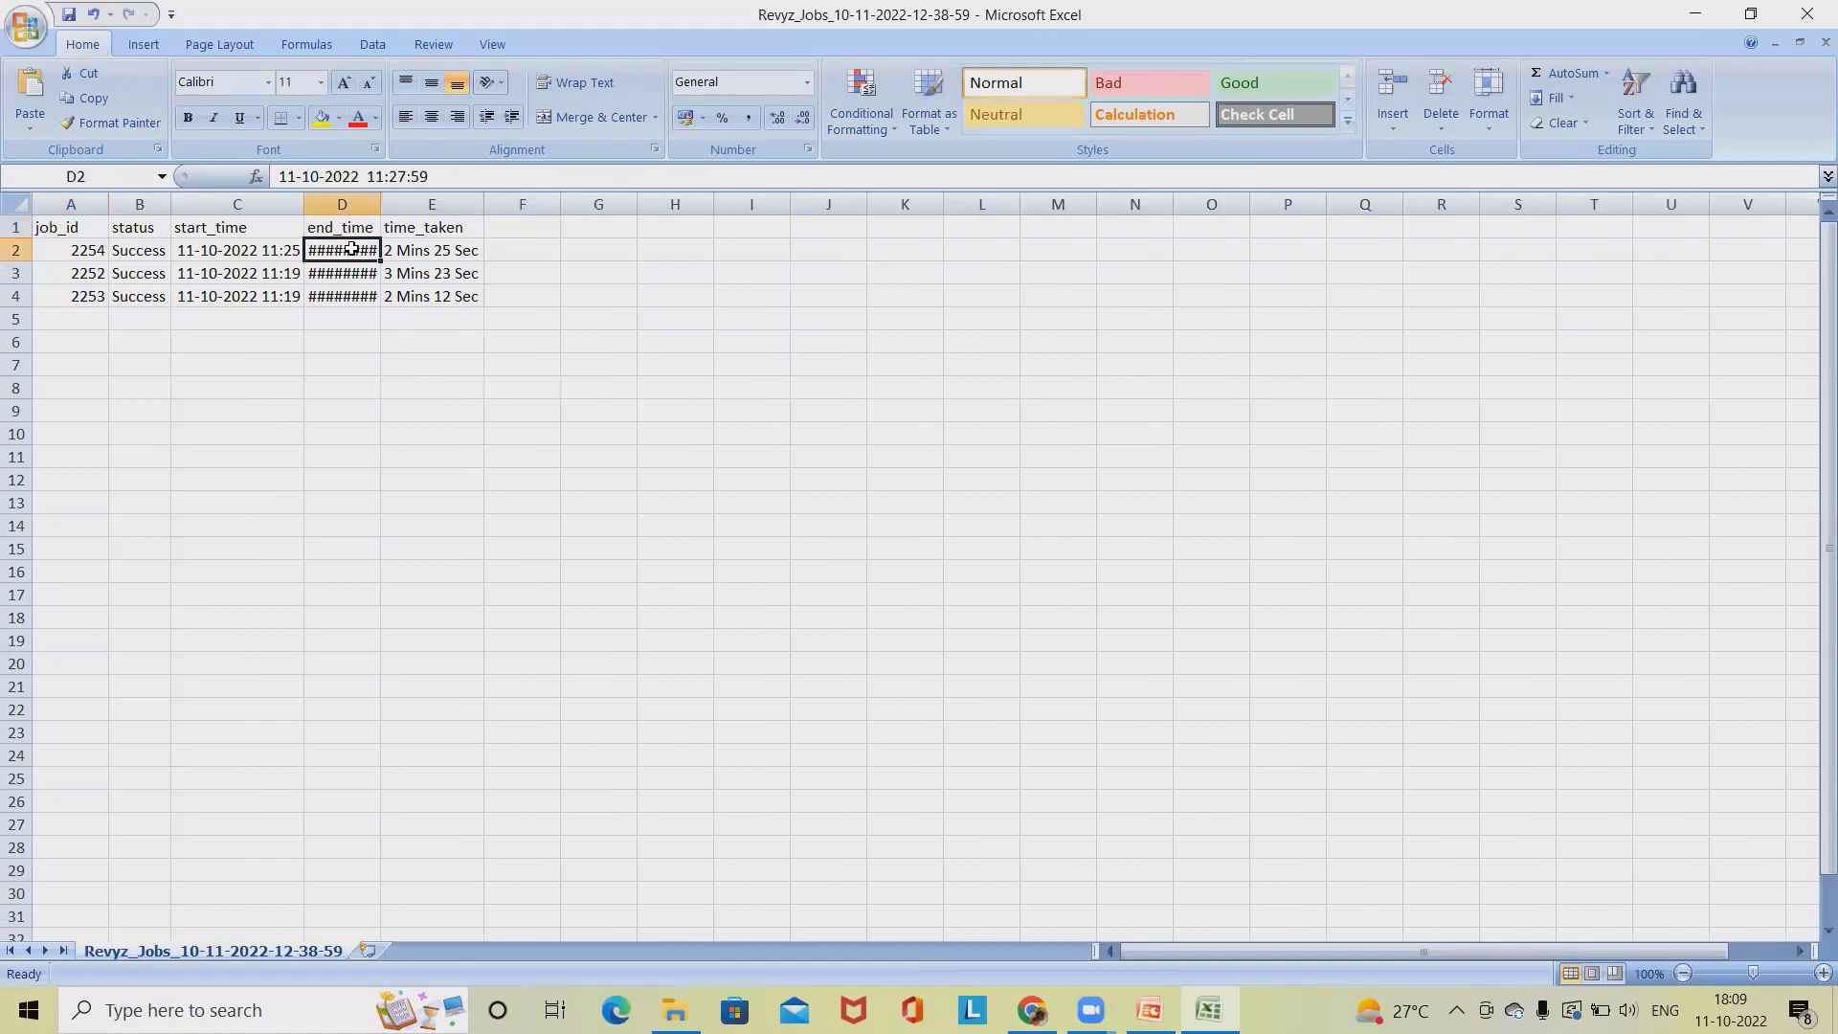
left_click(319, 388)
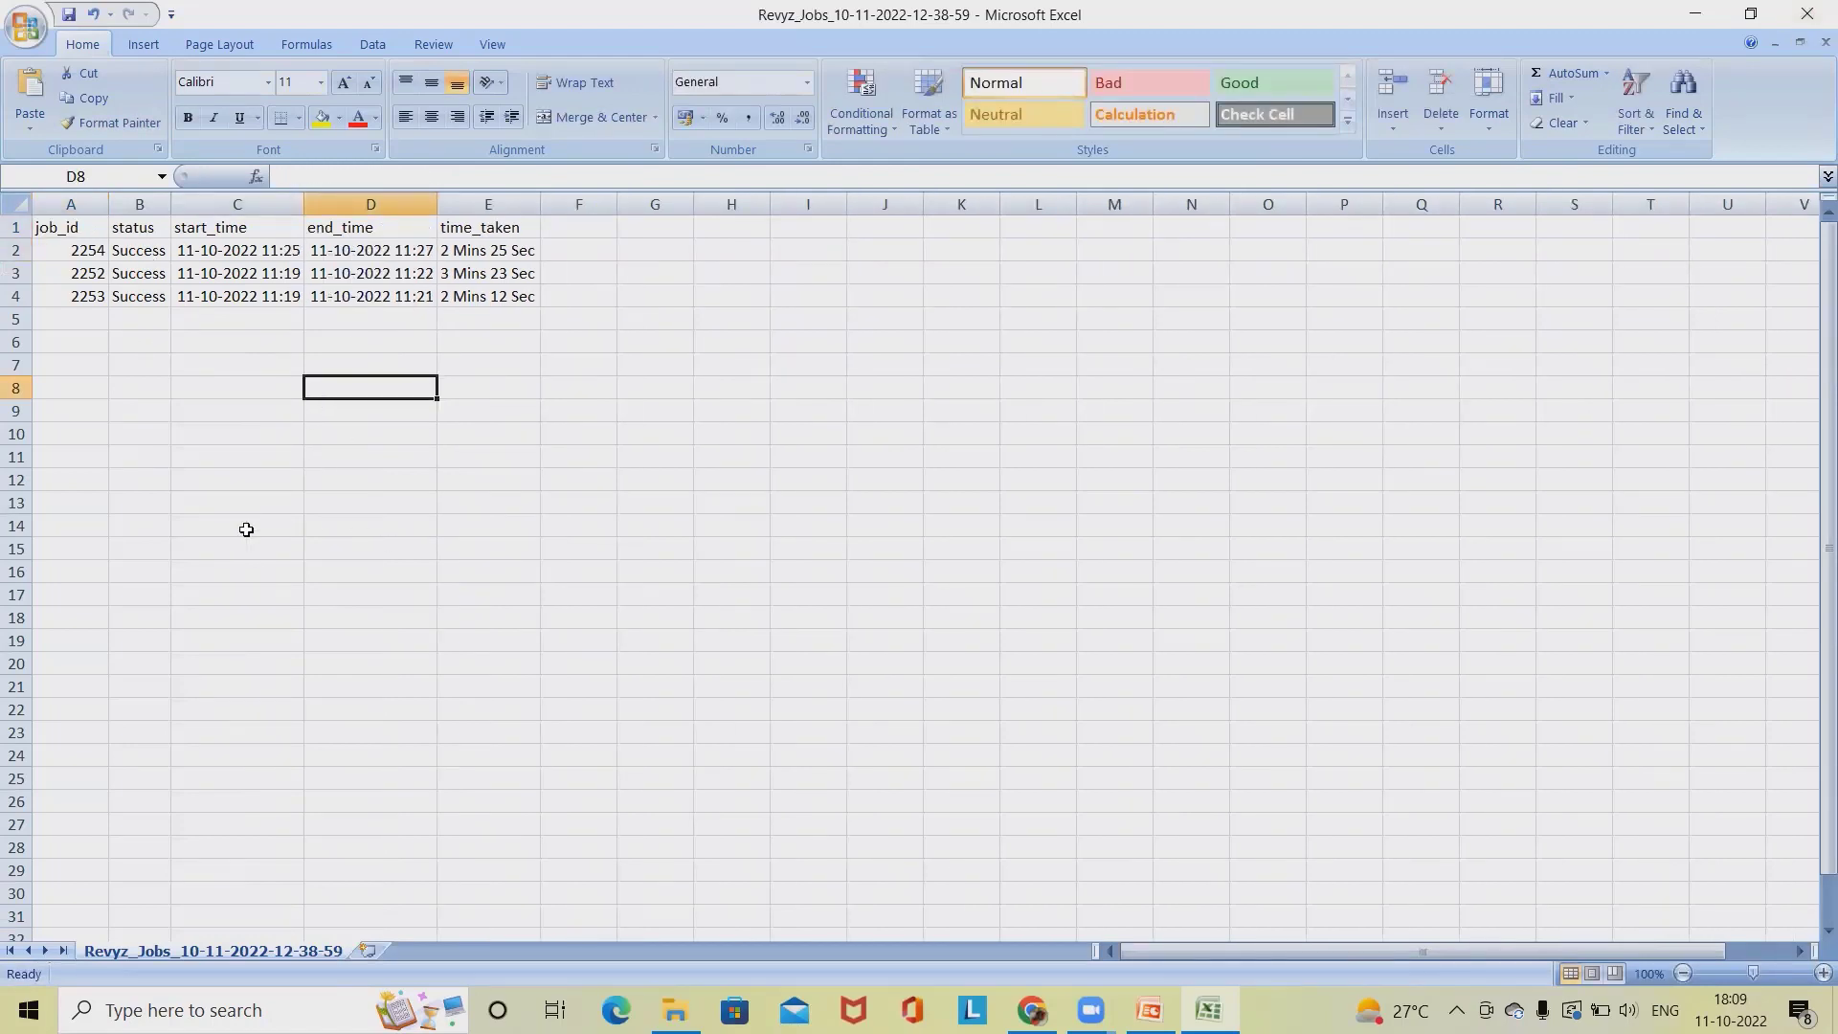
left_click(1805, 21)
left_click(923, 564)
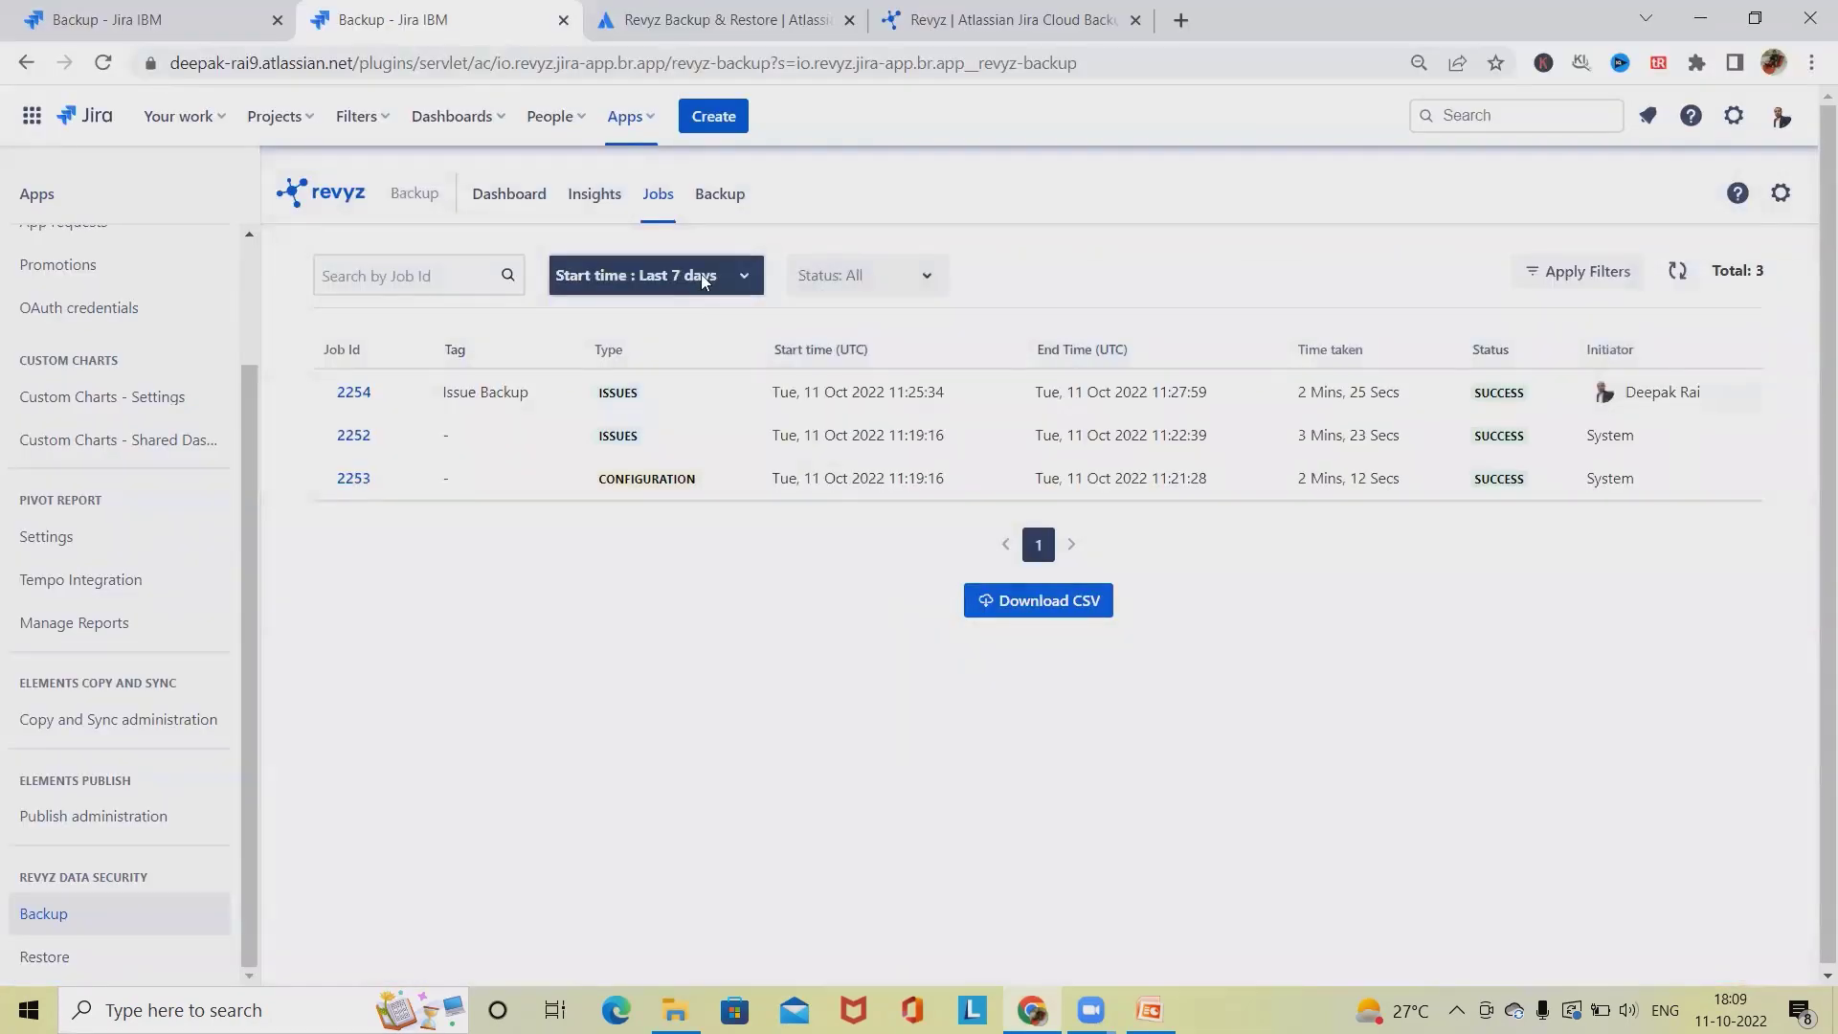
Try Last 24 hours as the backup jobs' start time filter and set it to All
left_click(725, 275)
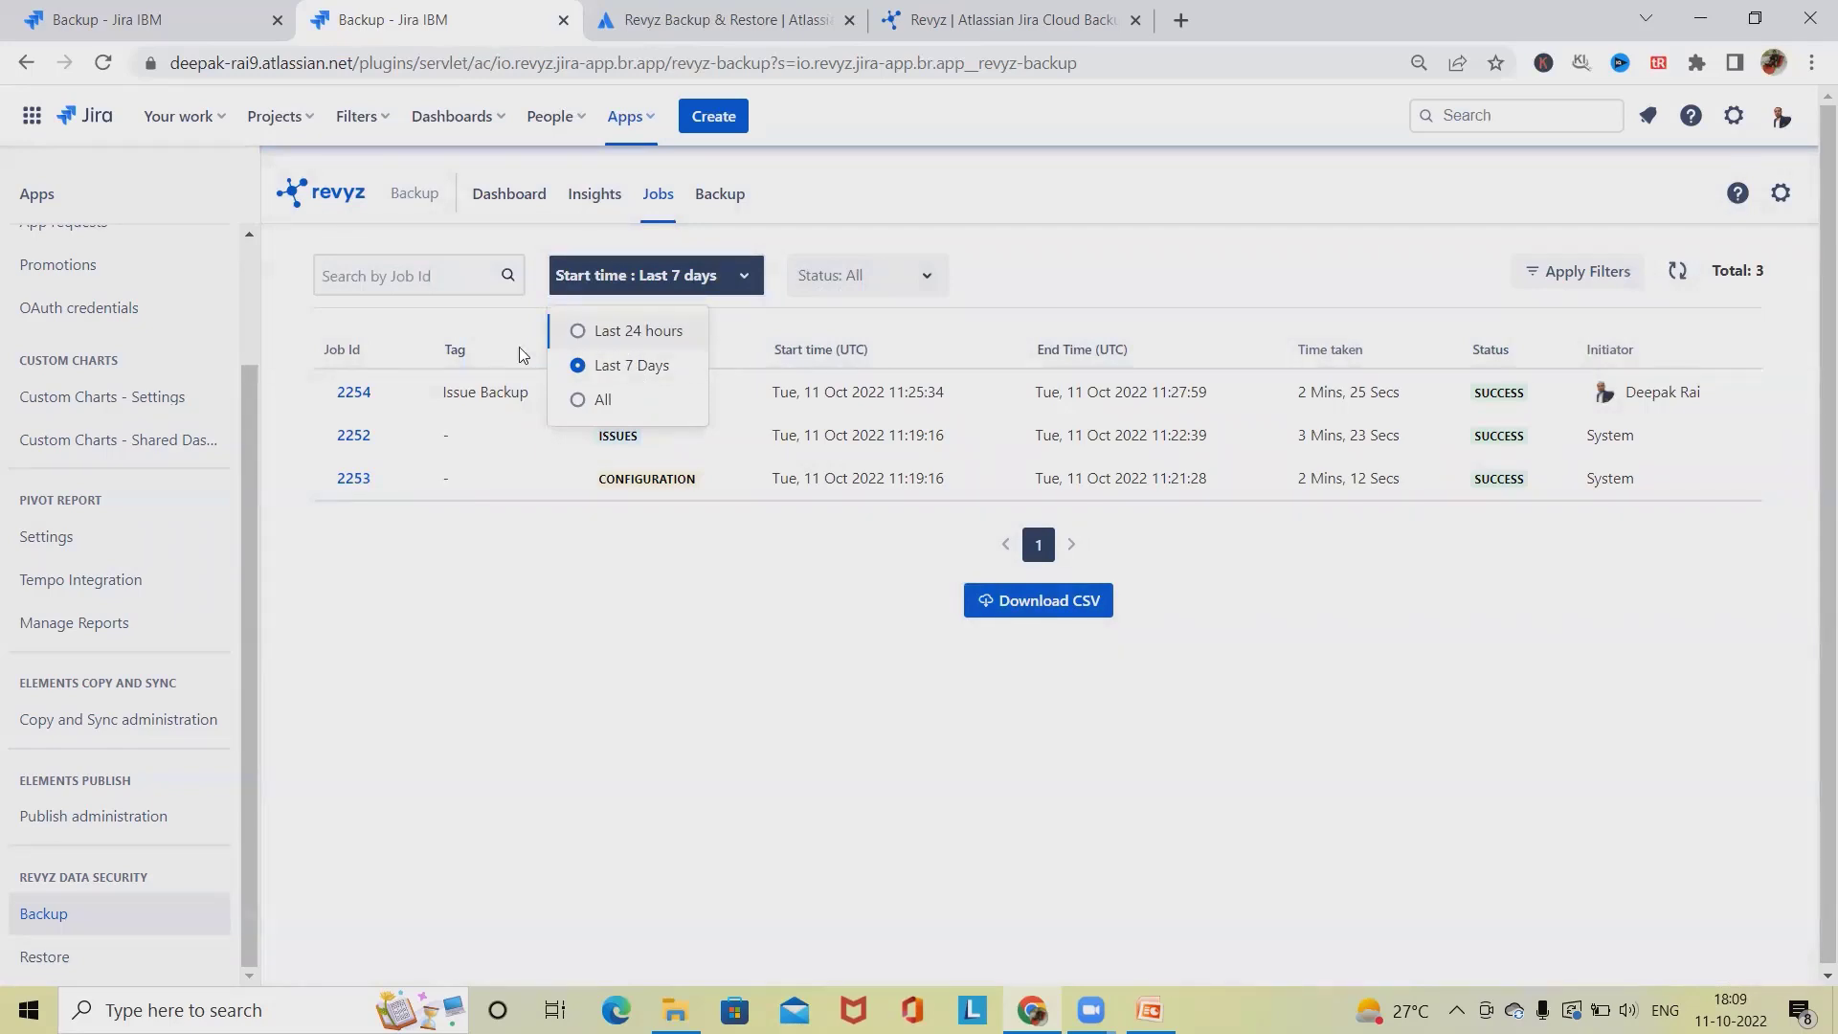
left_click(425, 285)
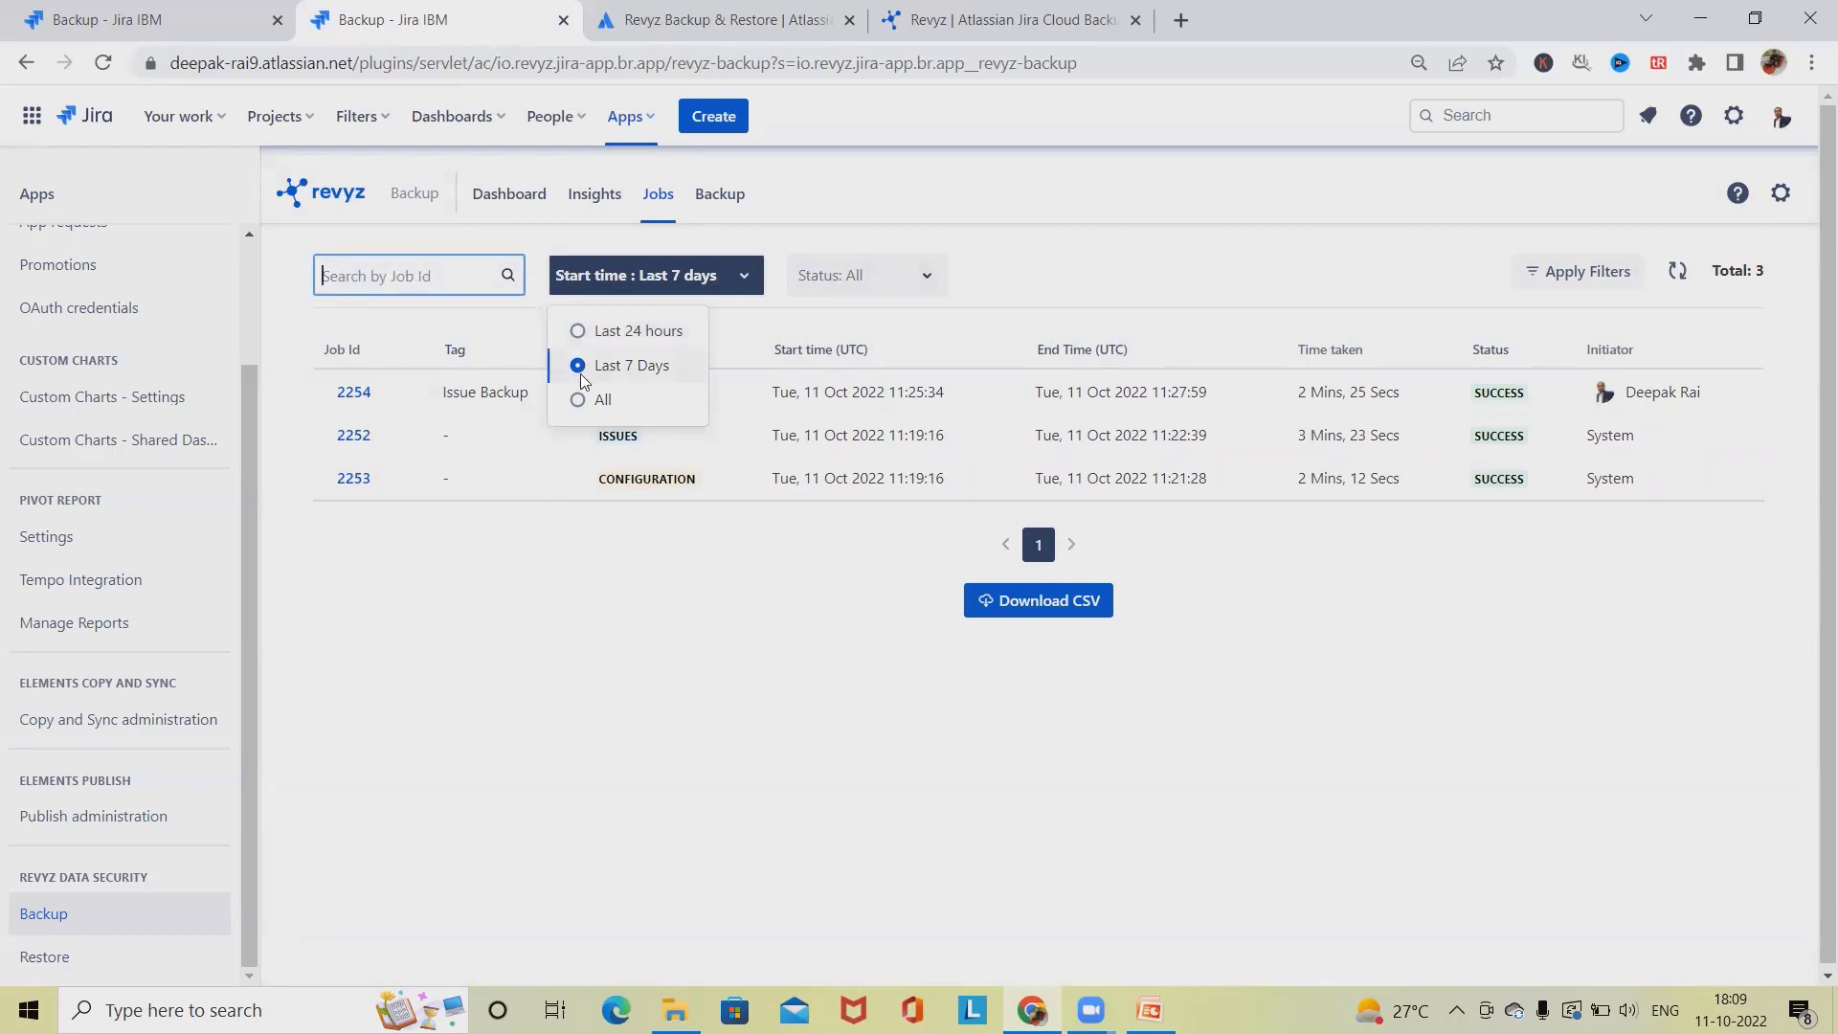
left_click(598, 331)
left_click(751, 277)
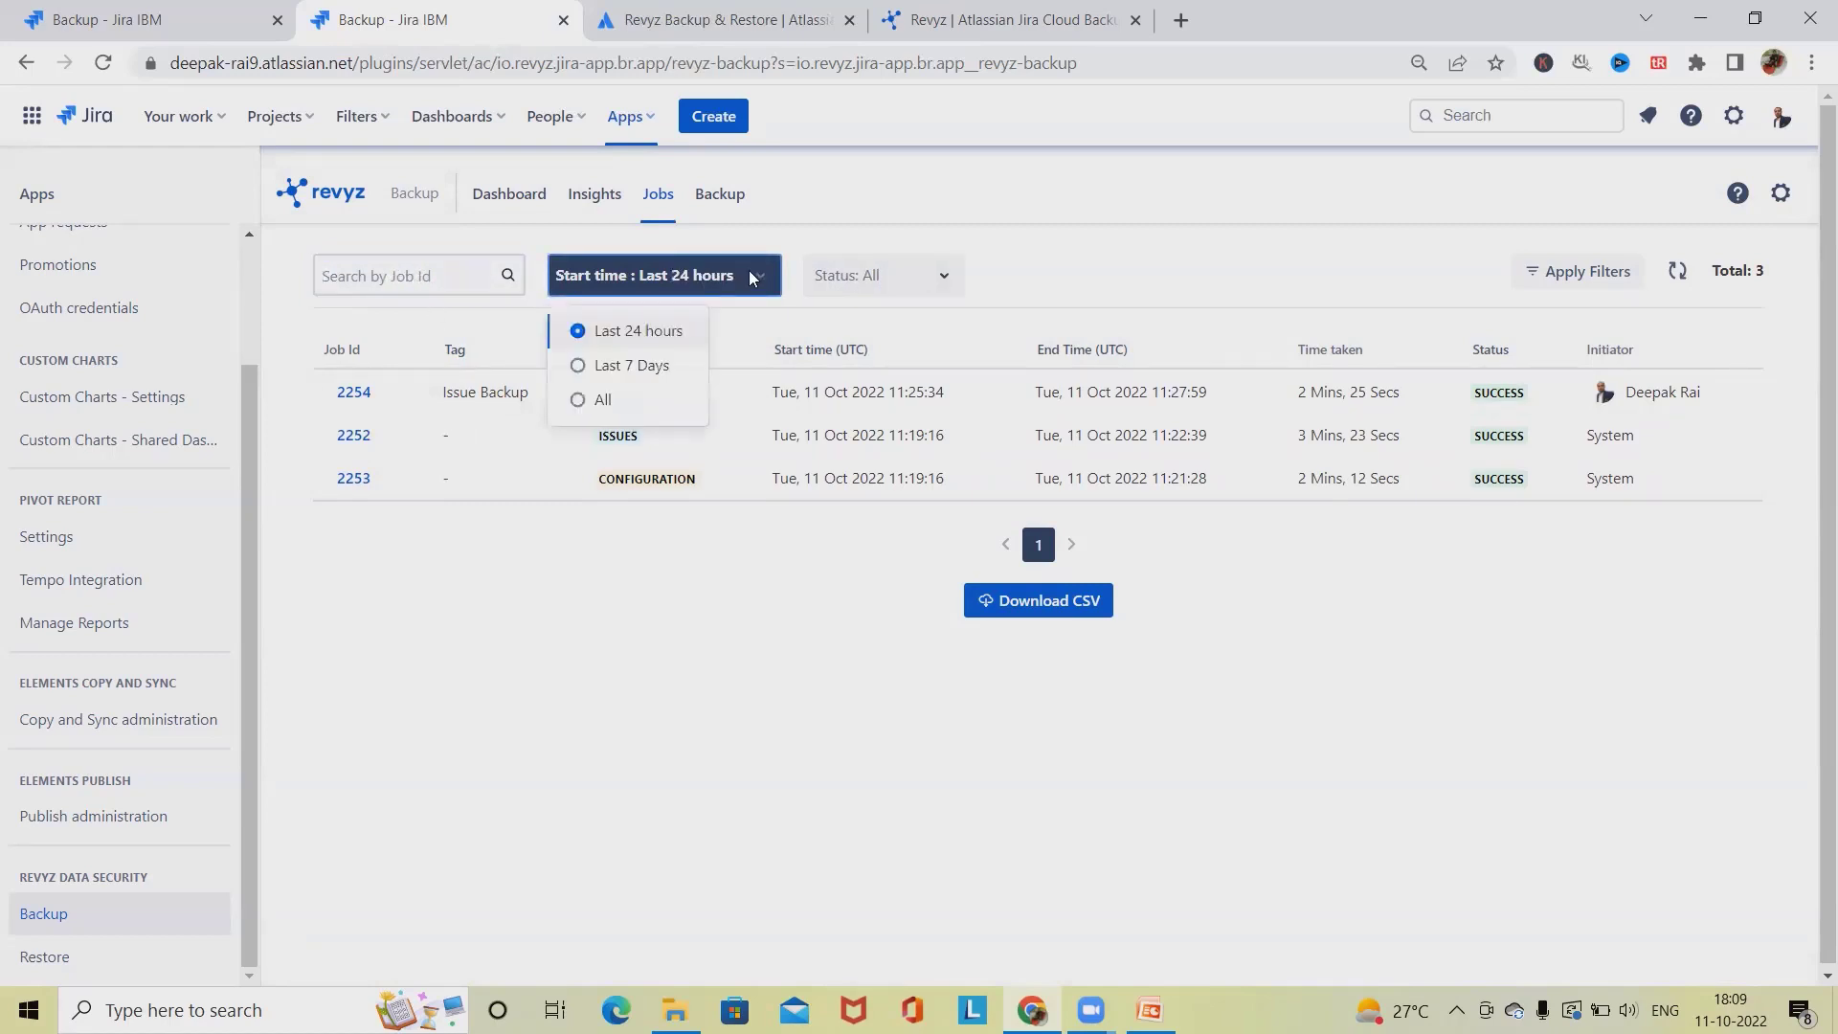
left_click(602, 399)
Review the status options for backup jobs and set the status filter to Partial Success
left_click(852, 285)
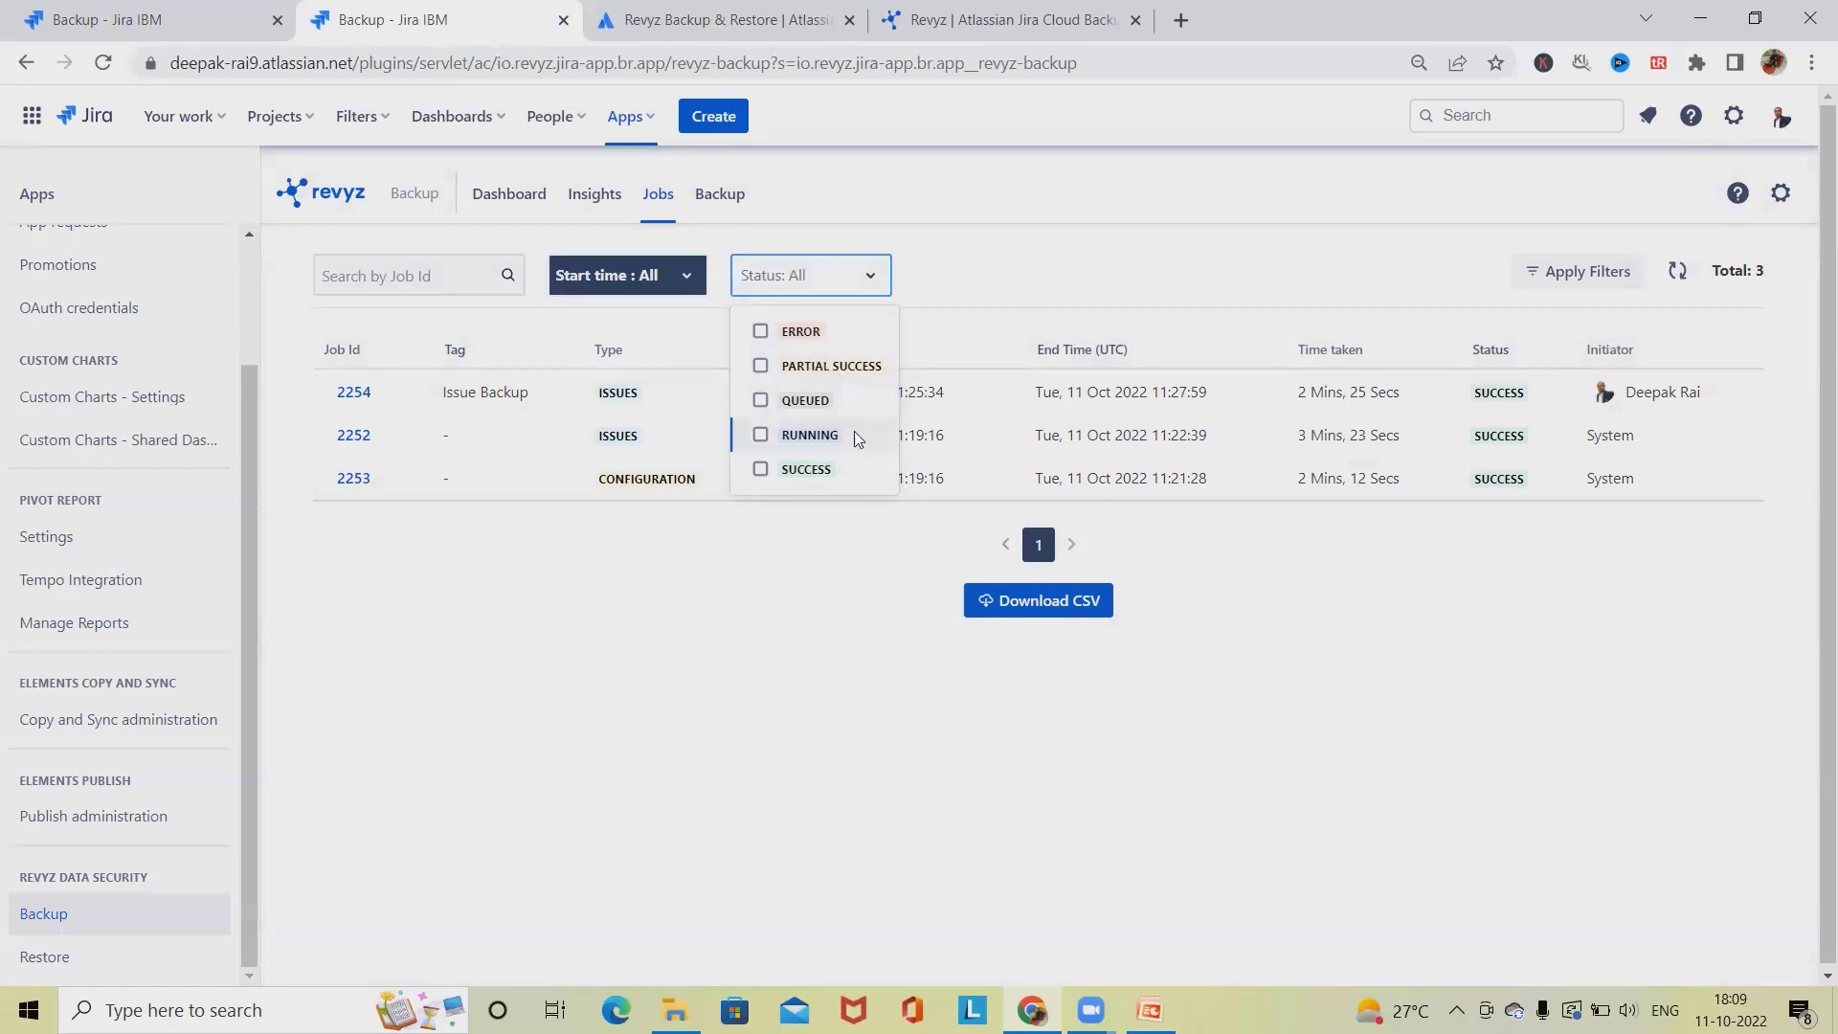
left_click(846, 540)
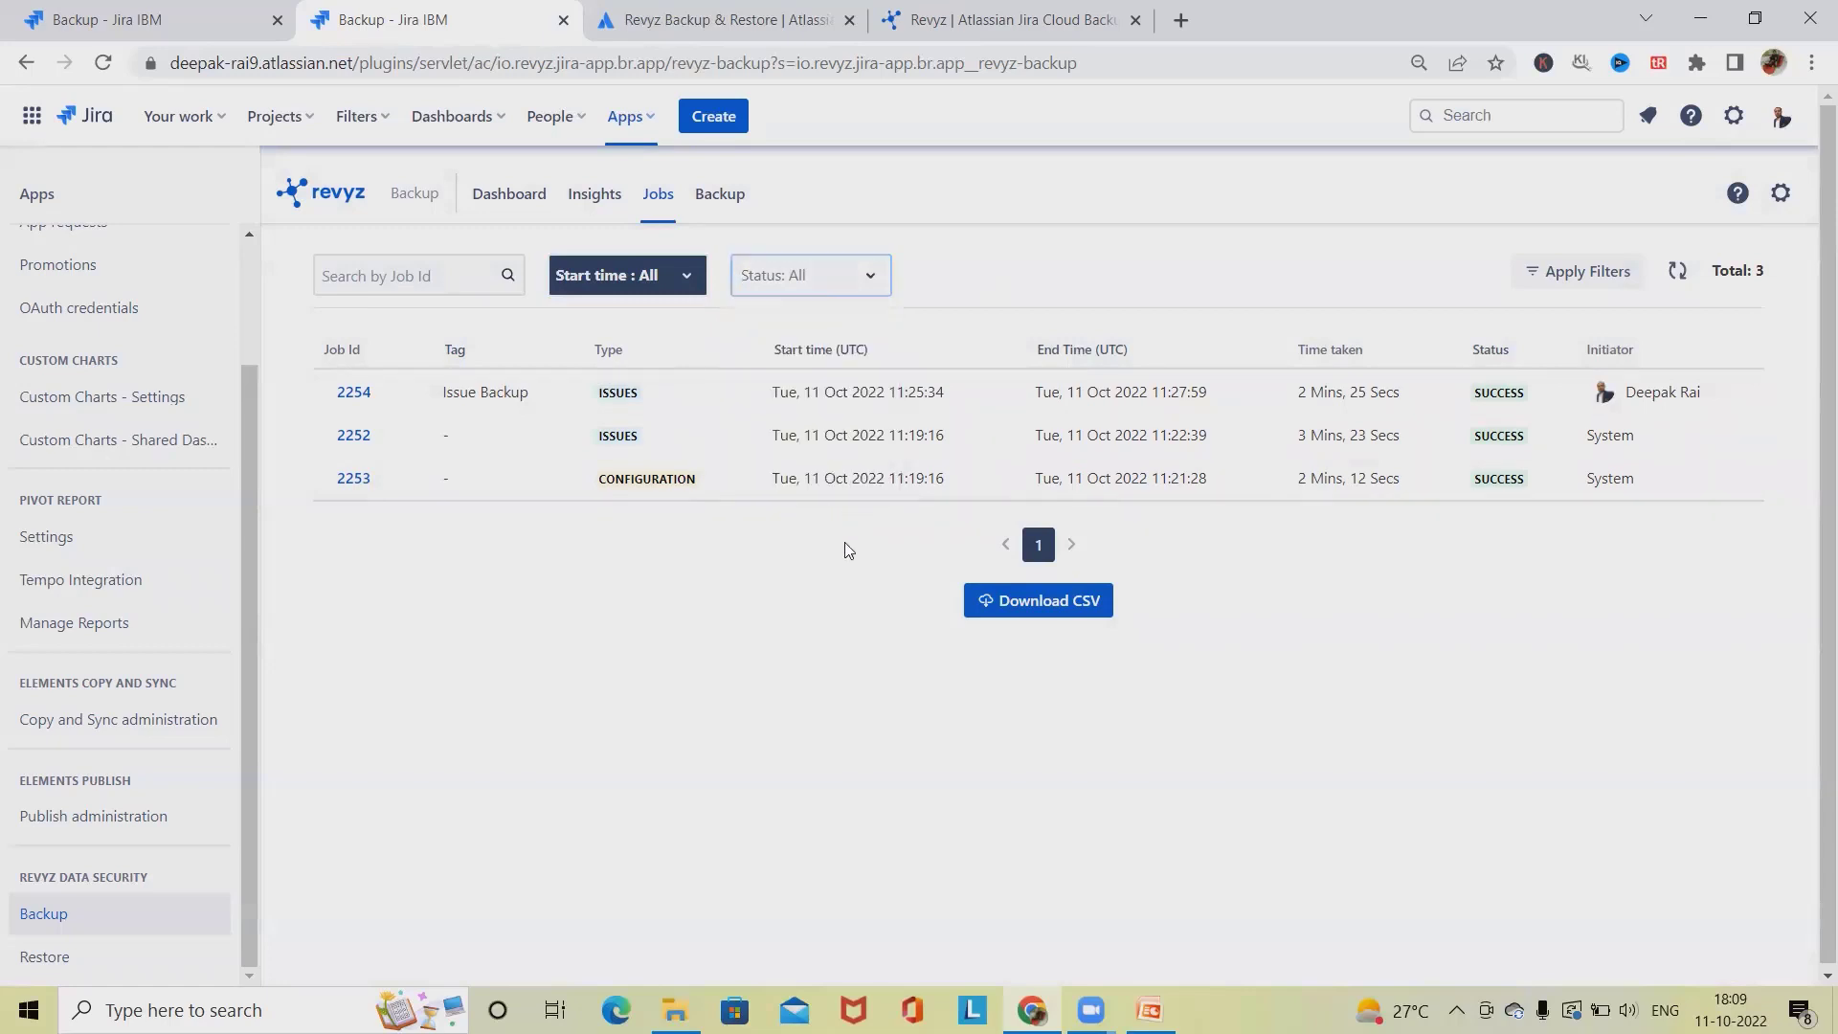
left_click(835, 285)
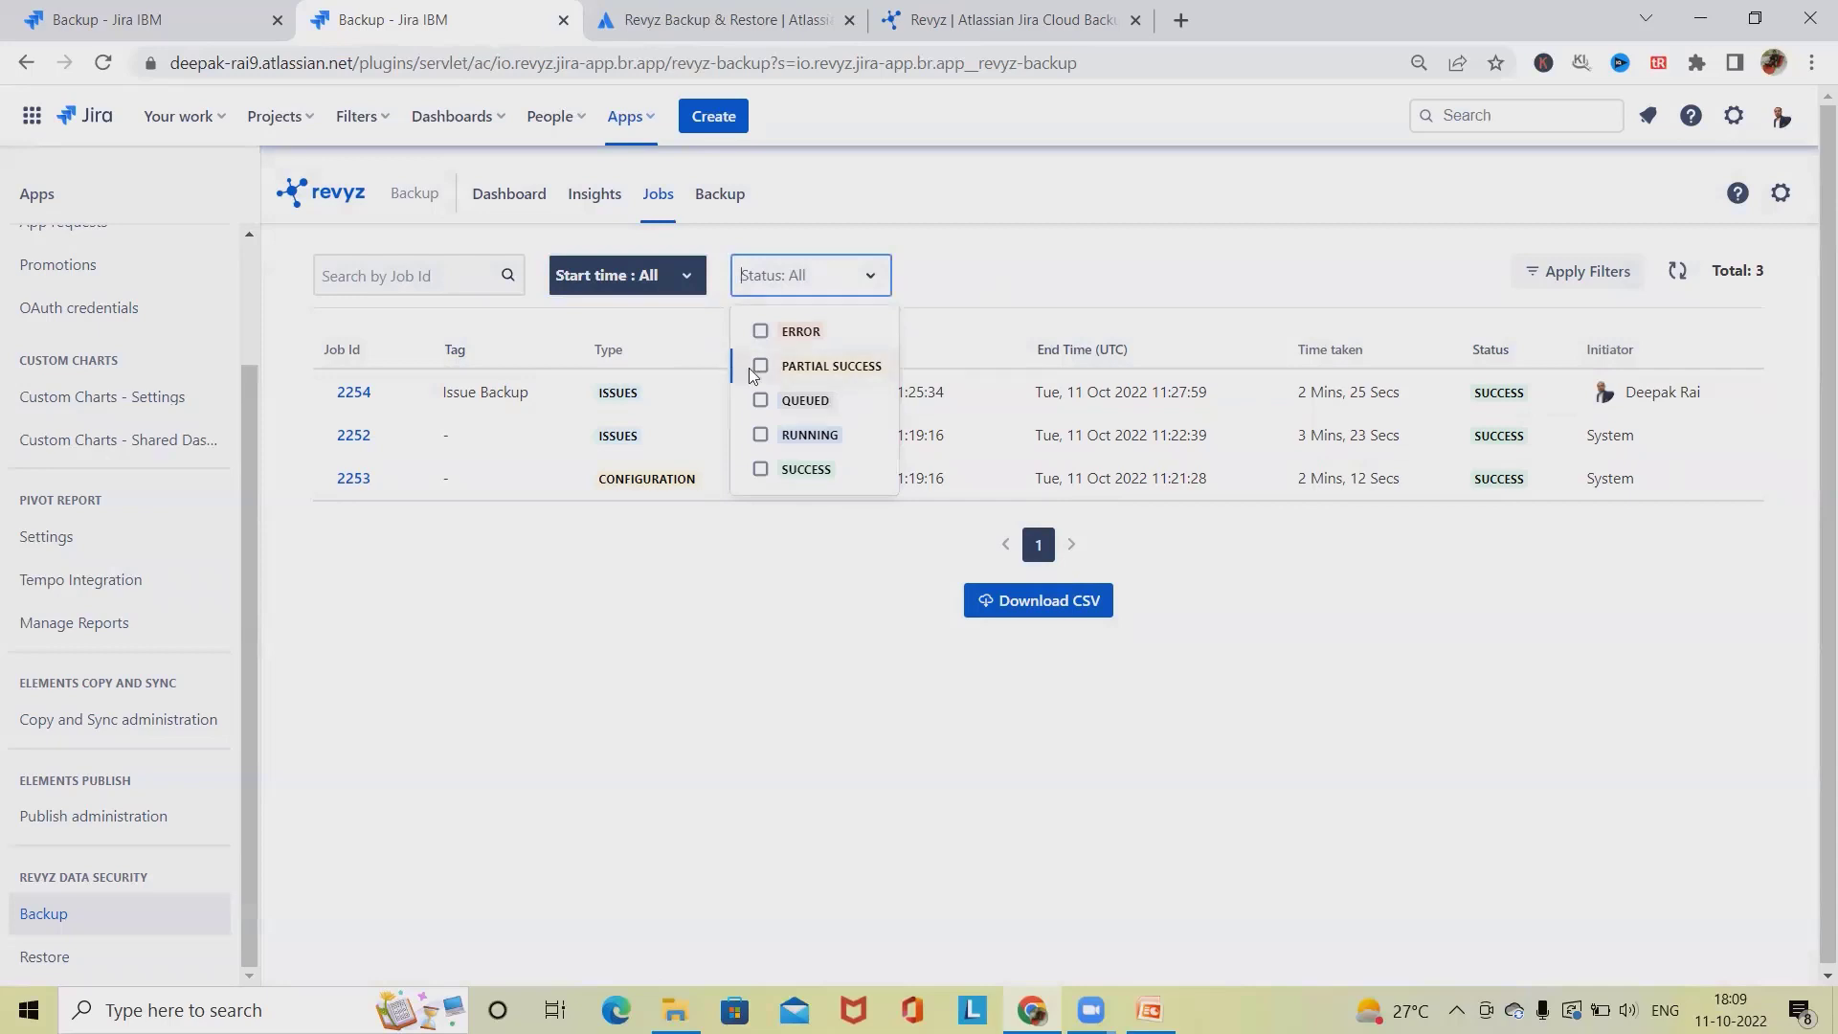
left_click(753, 368)
left_click(1074, 251)
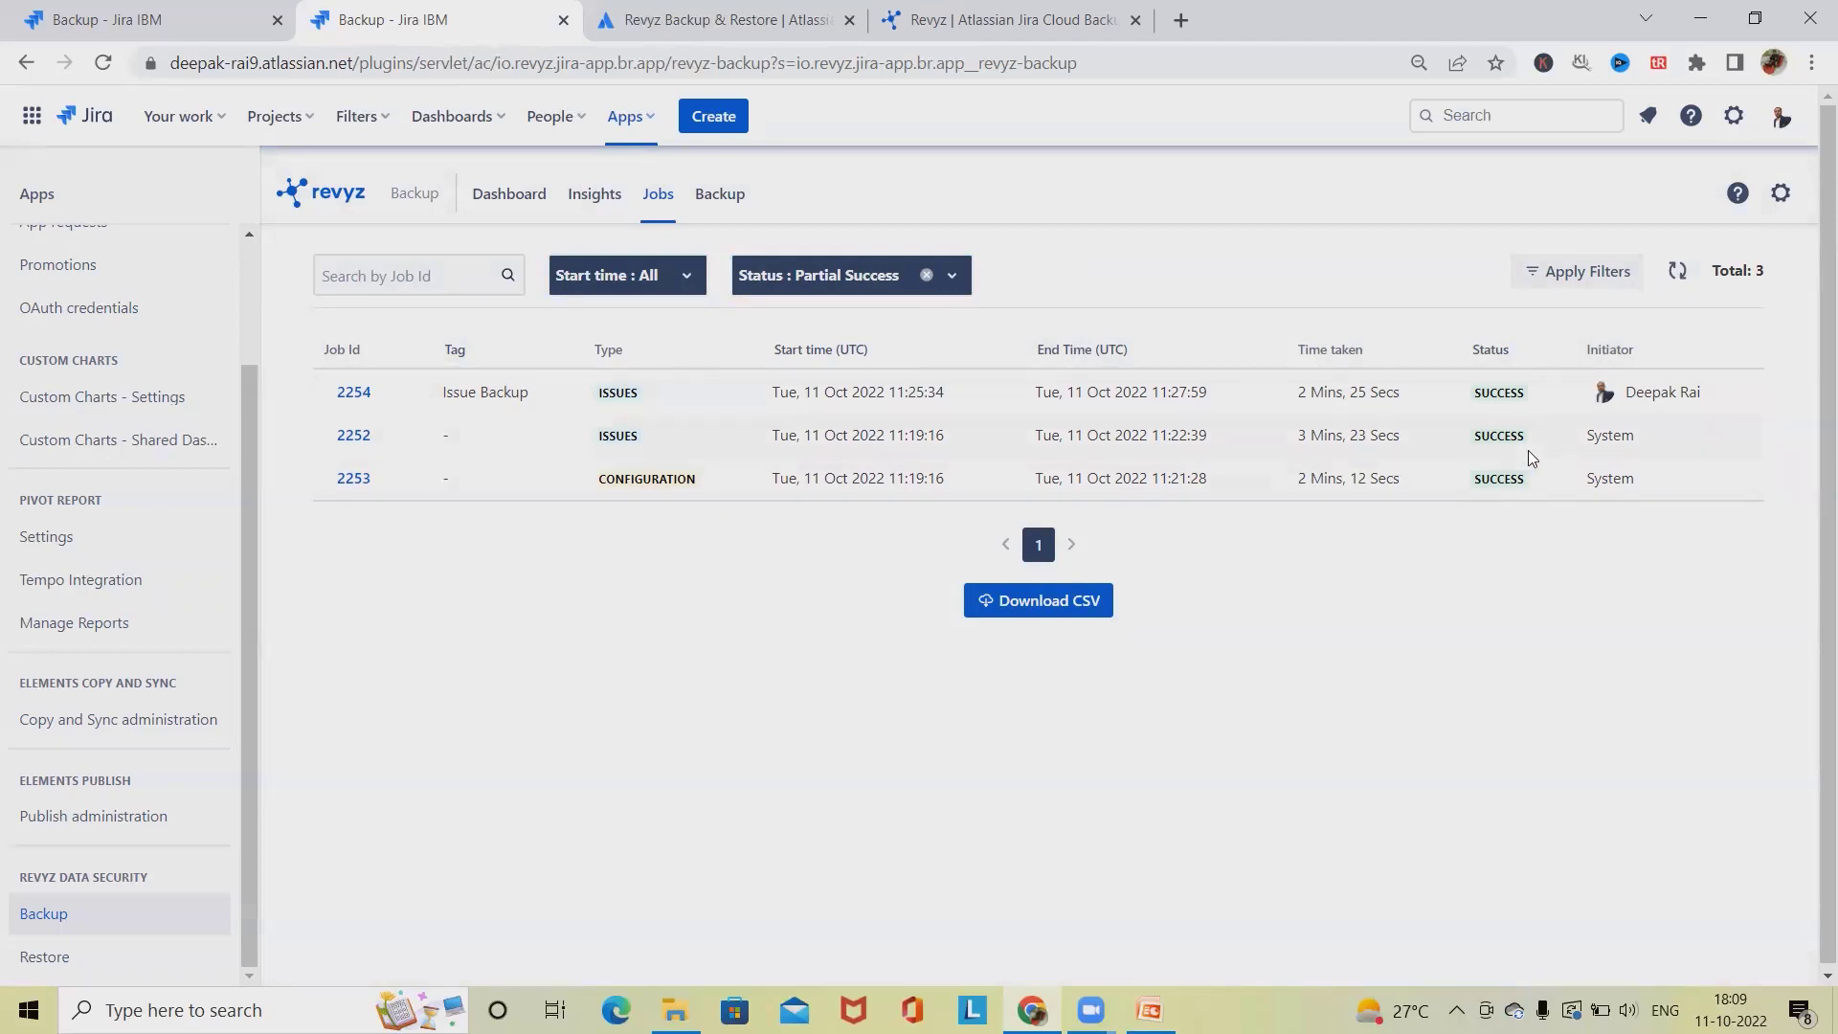
Clear the Partial Success status filter and look over the available job statuses again
left_click(926, 275)
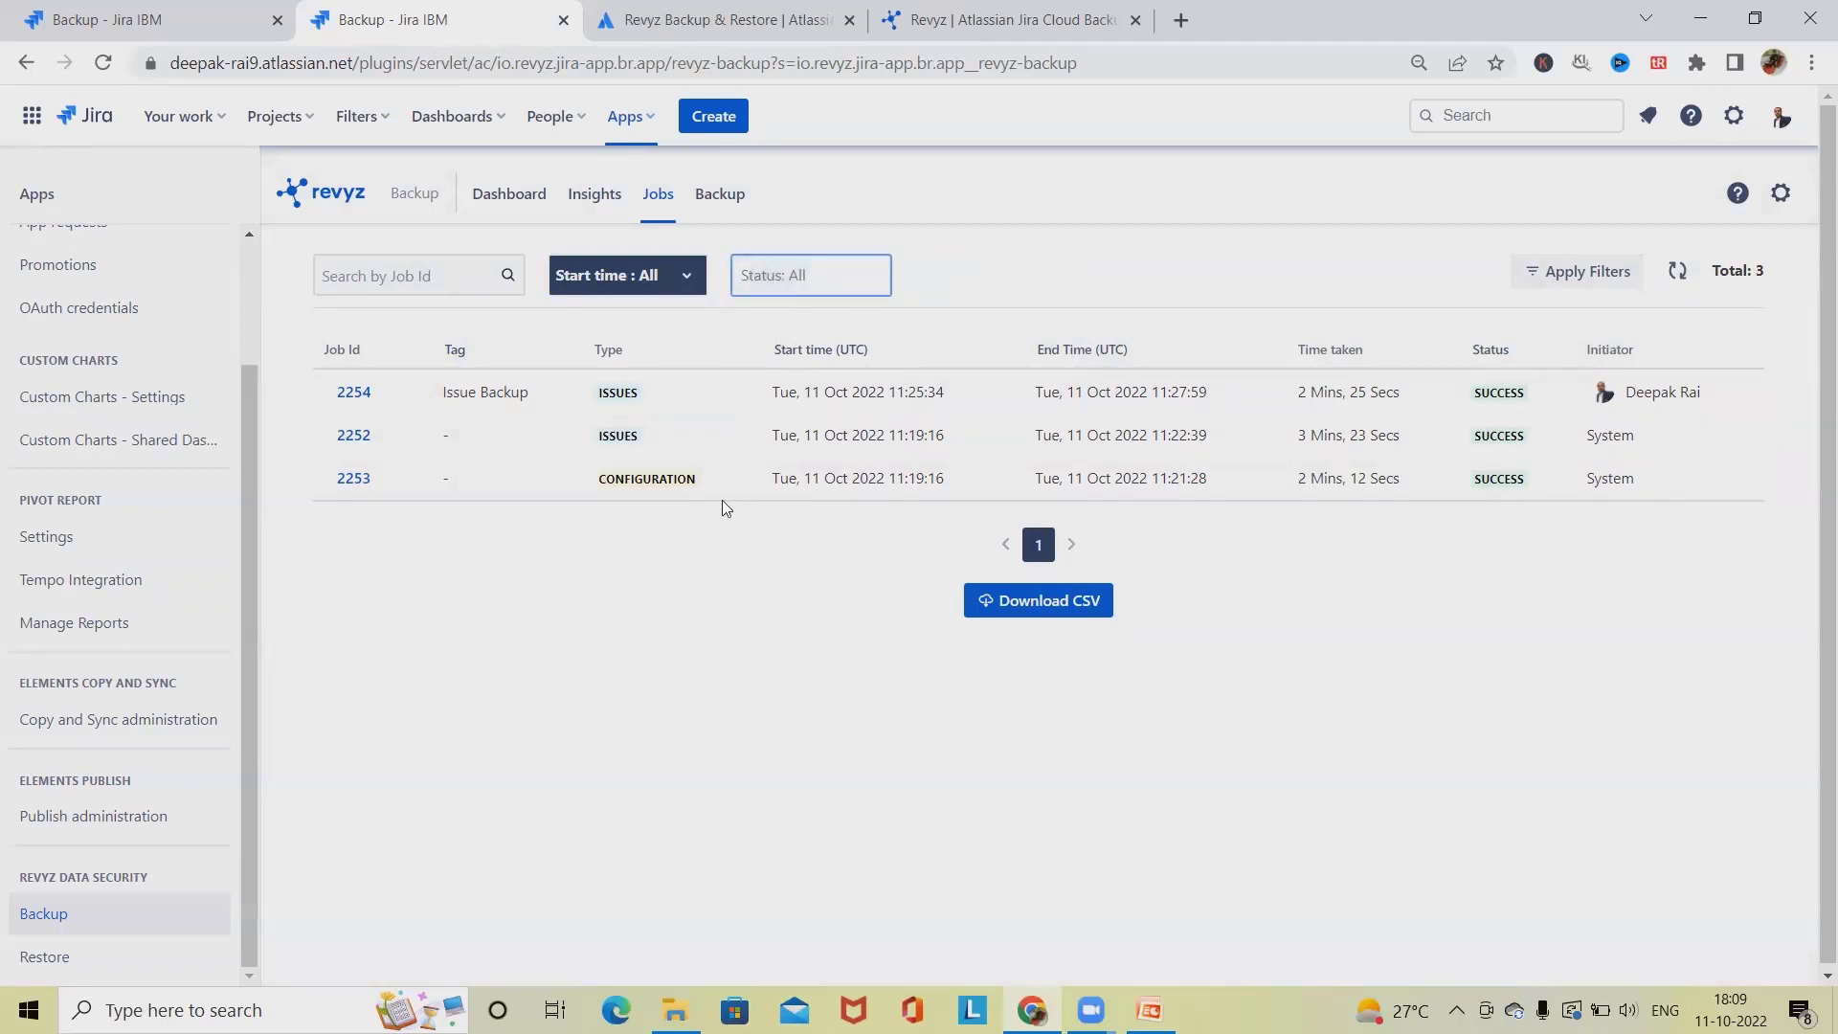
left_click(867, 288)
left_click(869, 292)
left_click(871, 295)
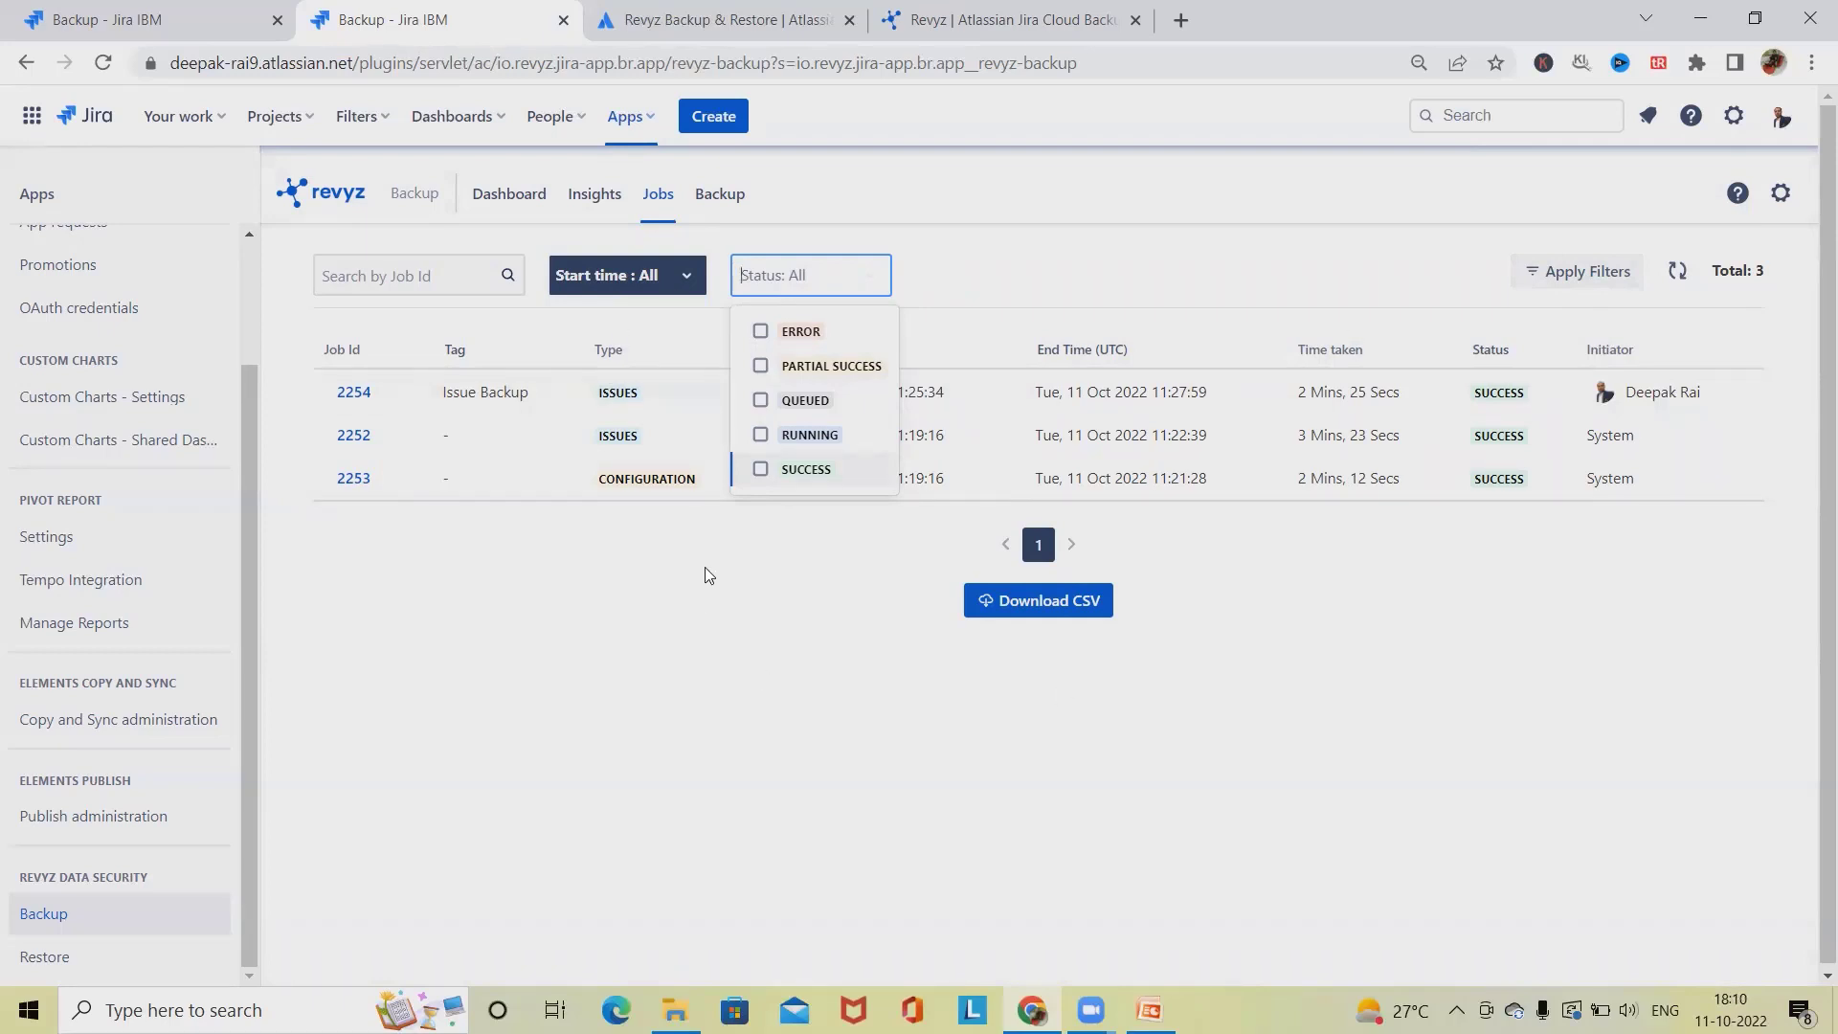
left_click(649, 692)
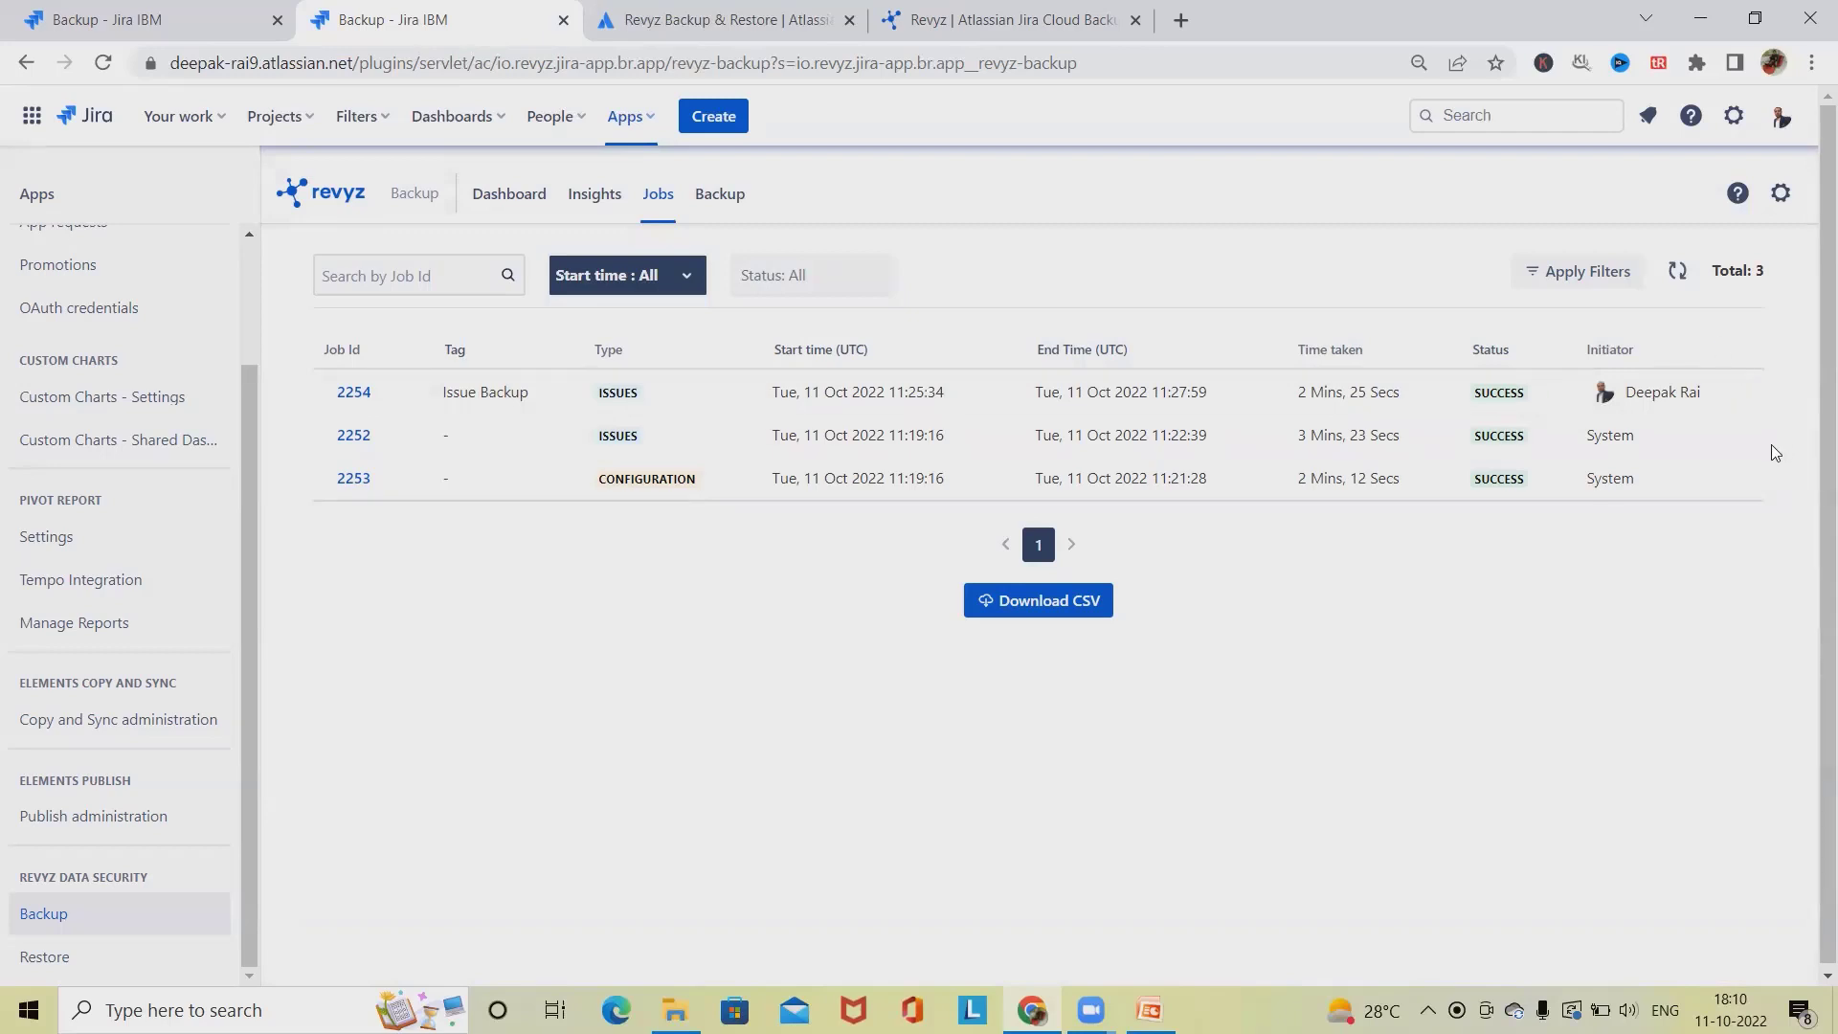
Create a Story in the AP project with the summary "This is a test", browsing for a file to attach
left_click(177, 21)
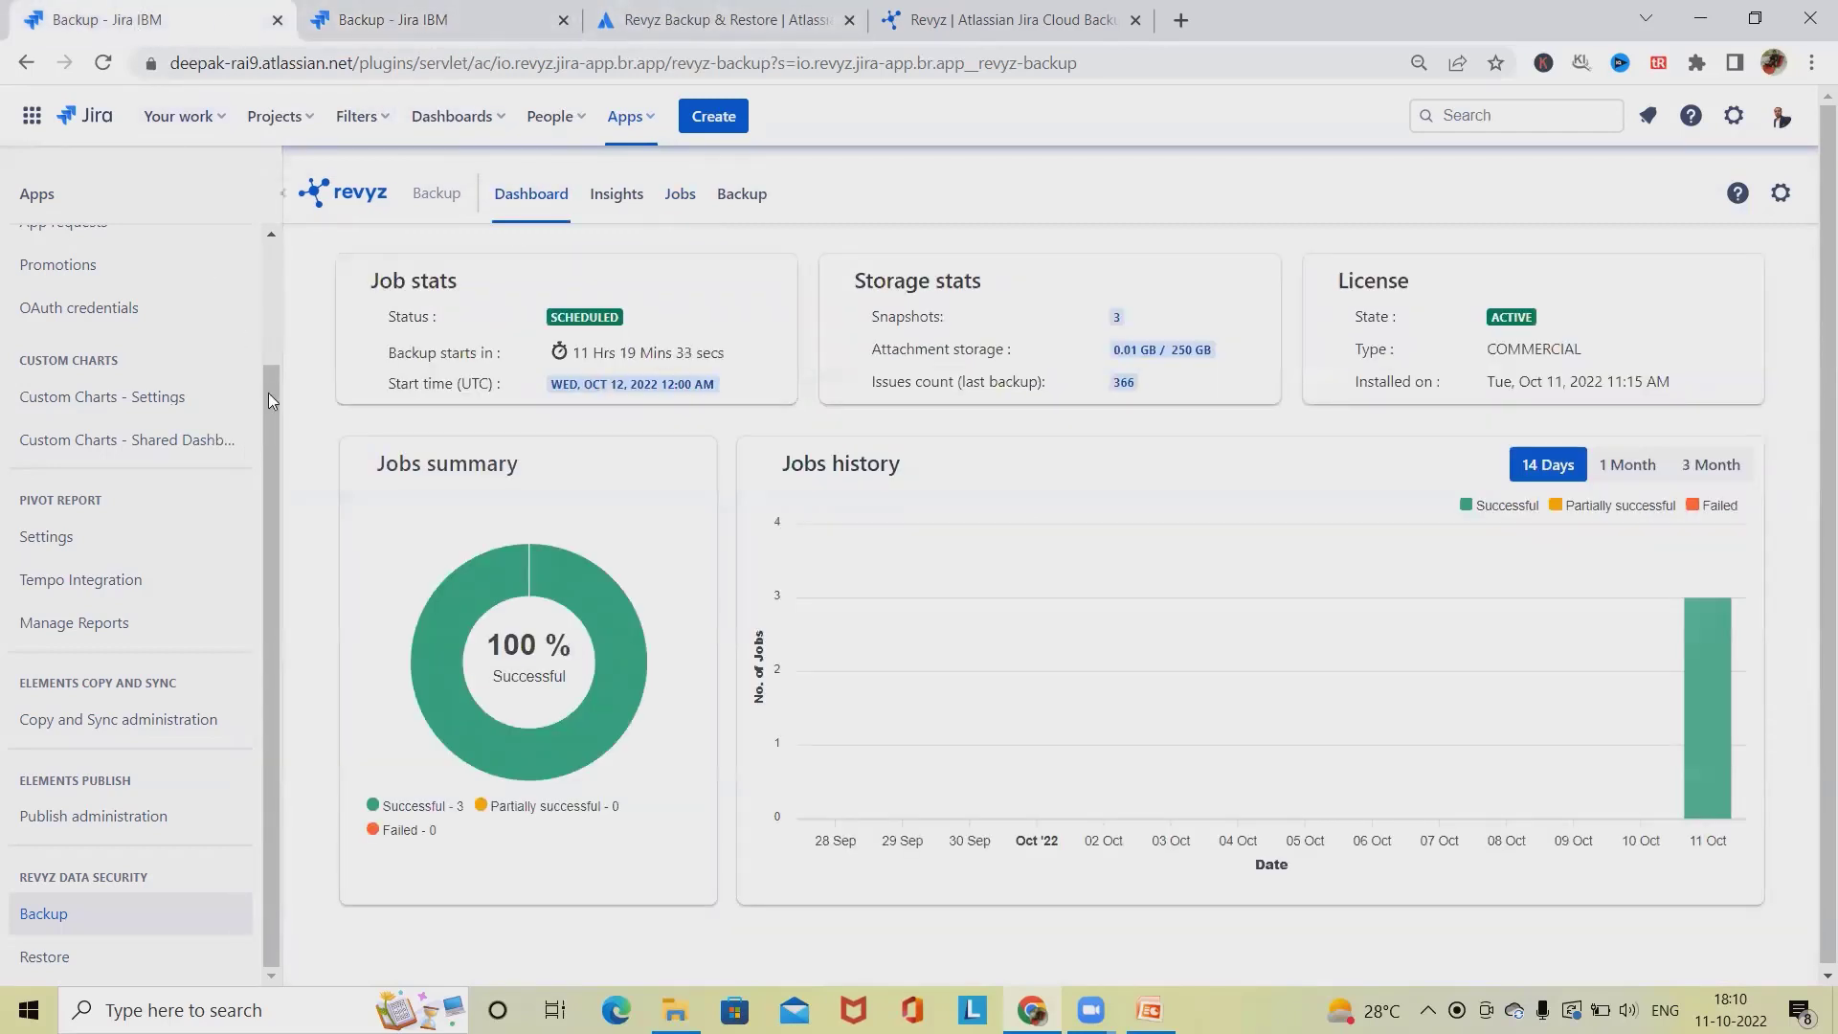
left_click(401, 15)
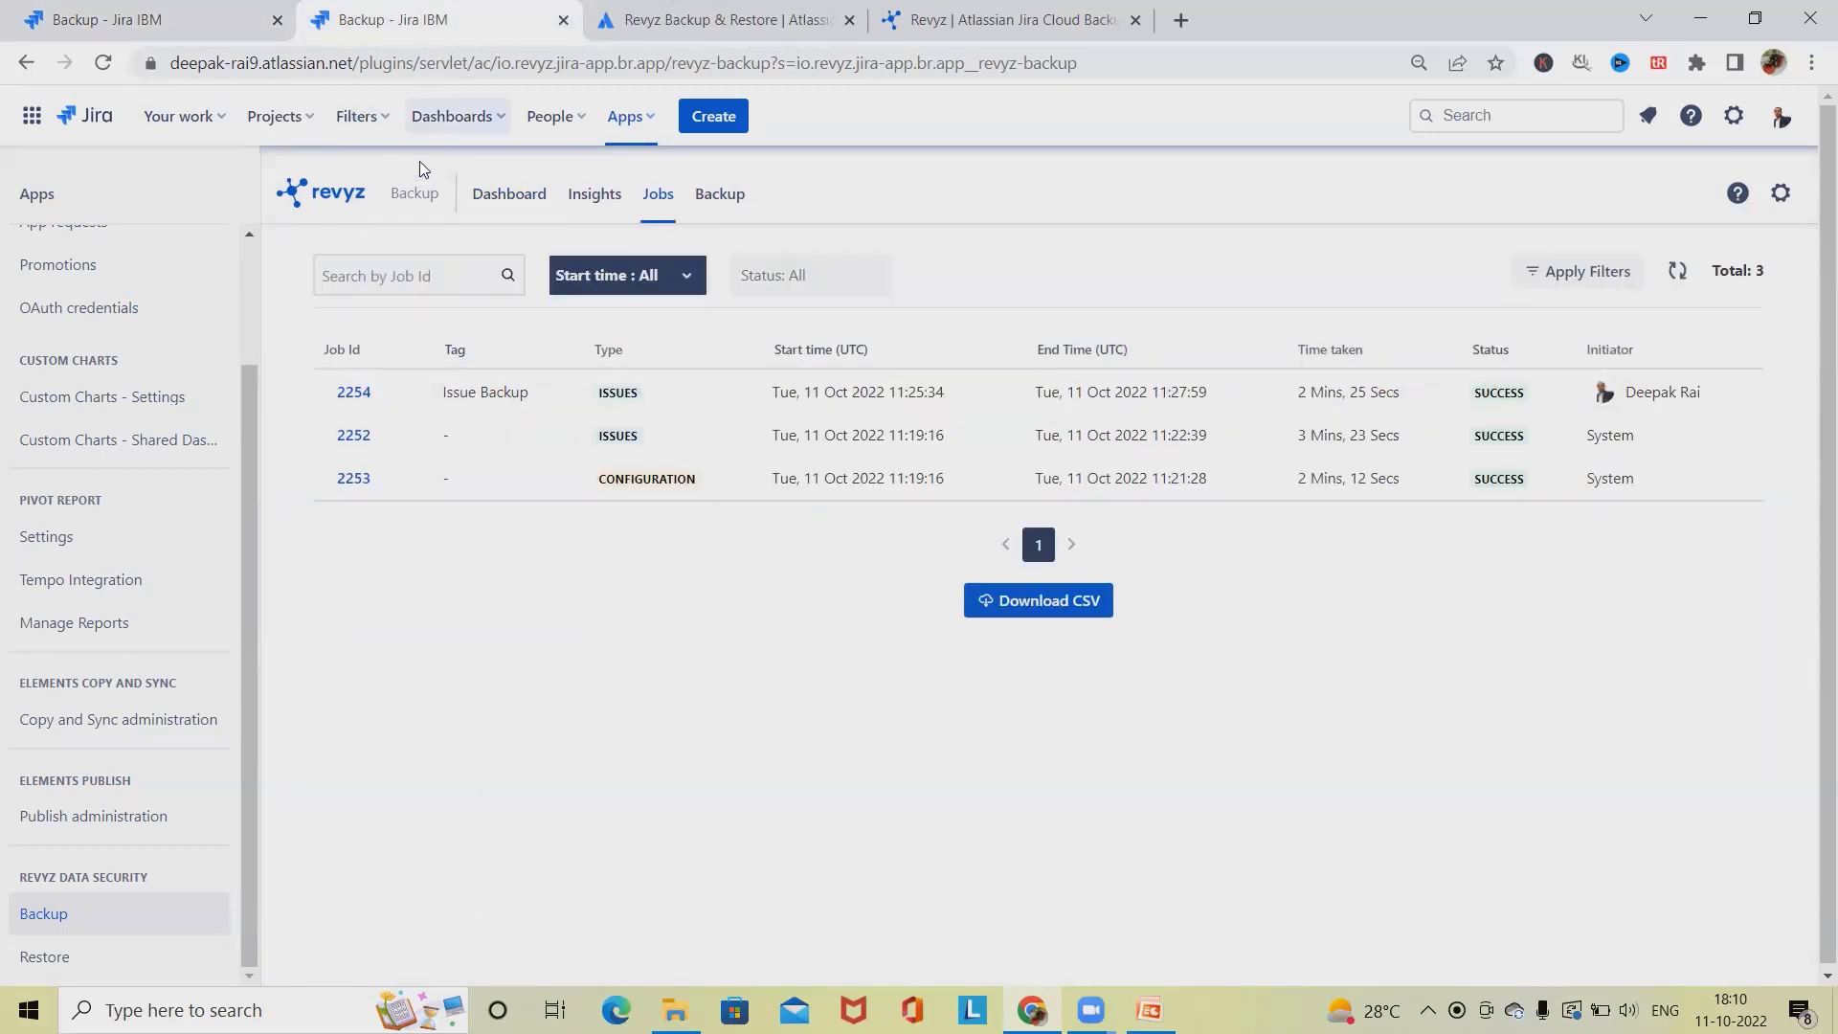
left_click(168, 9)
left_click(356, 116)
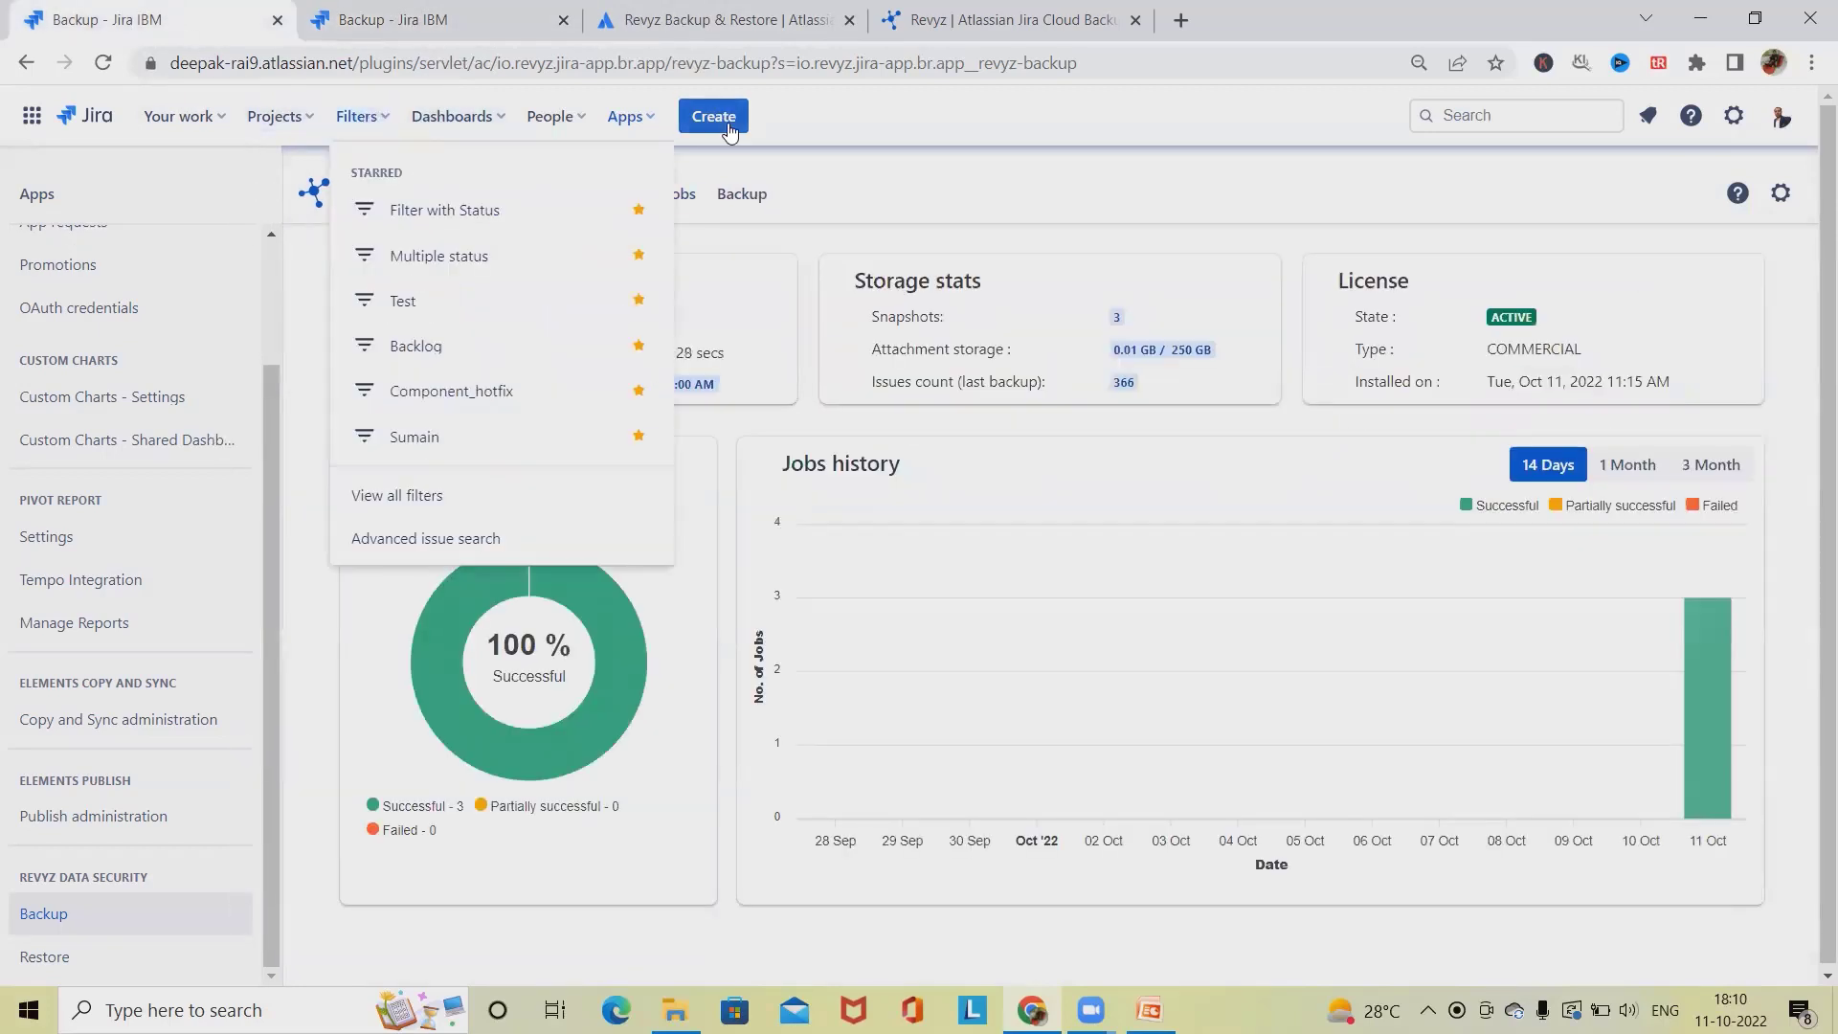
left_click(713, 116)
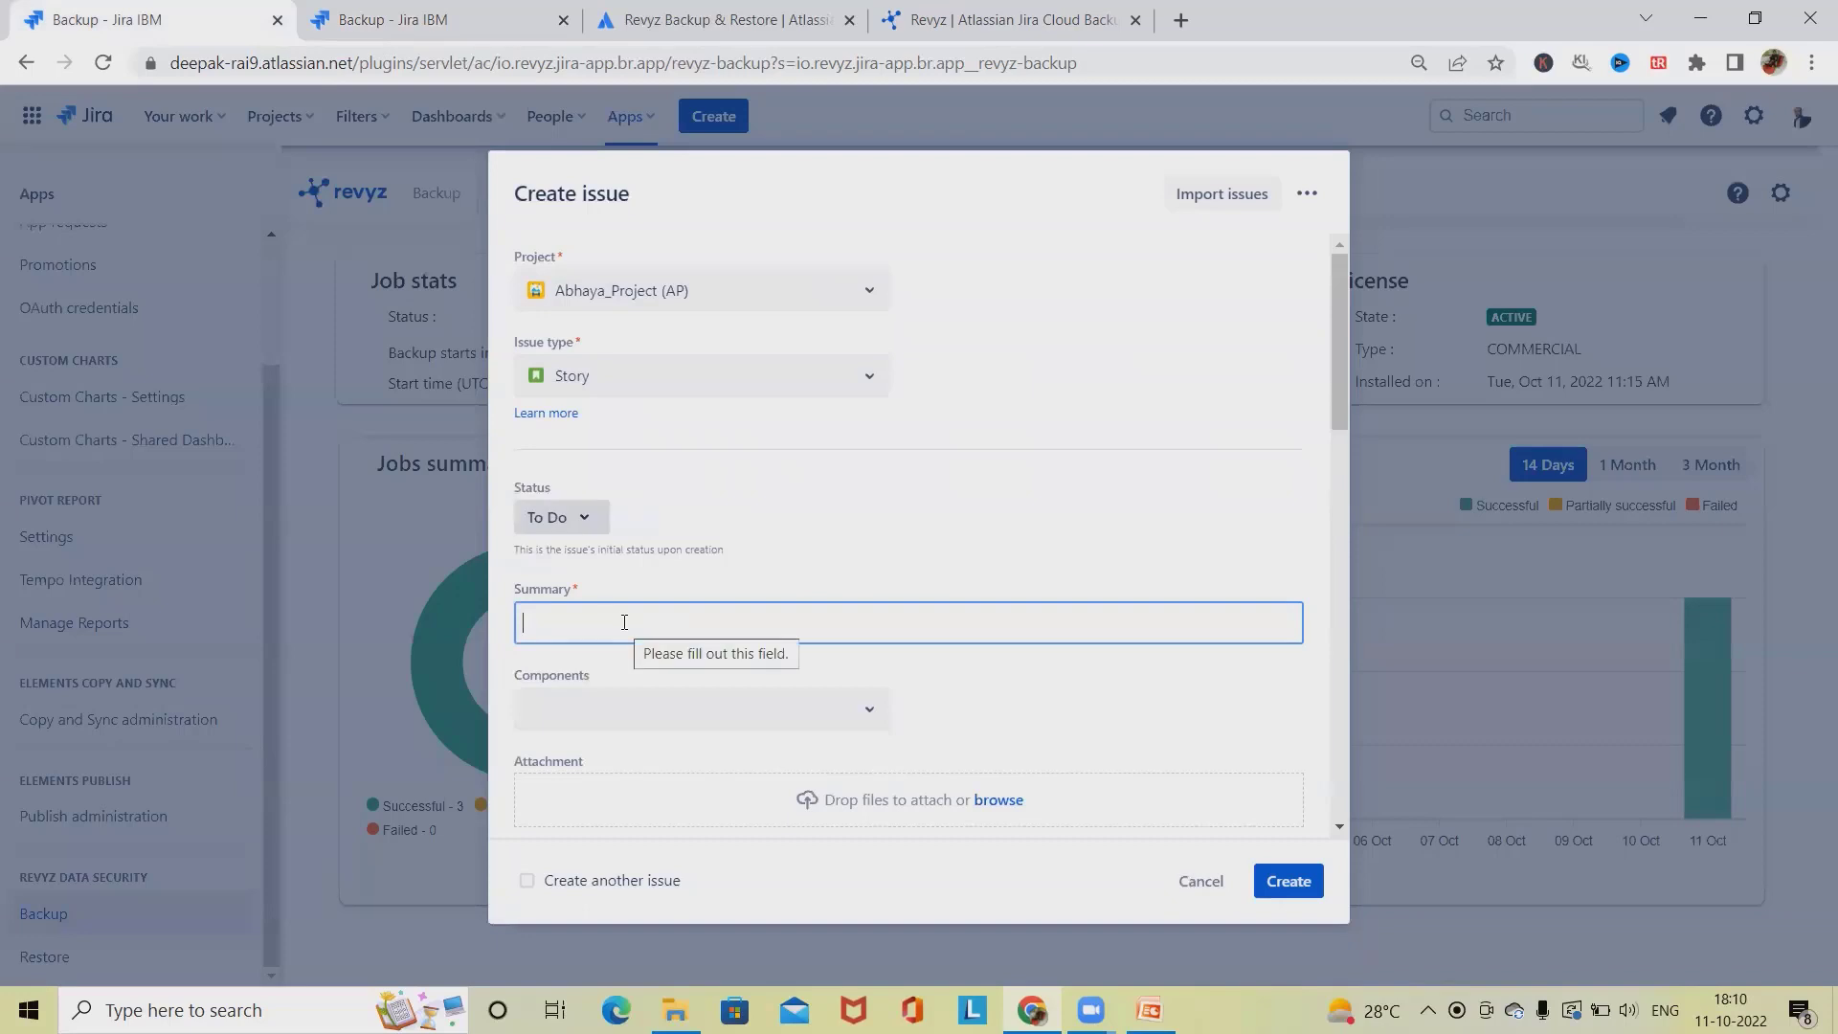
type("This is ")
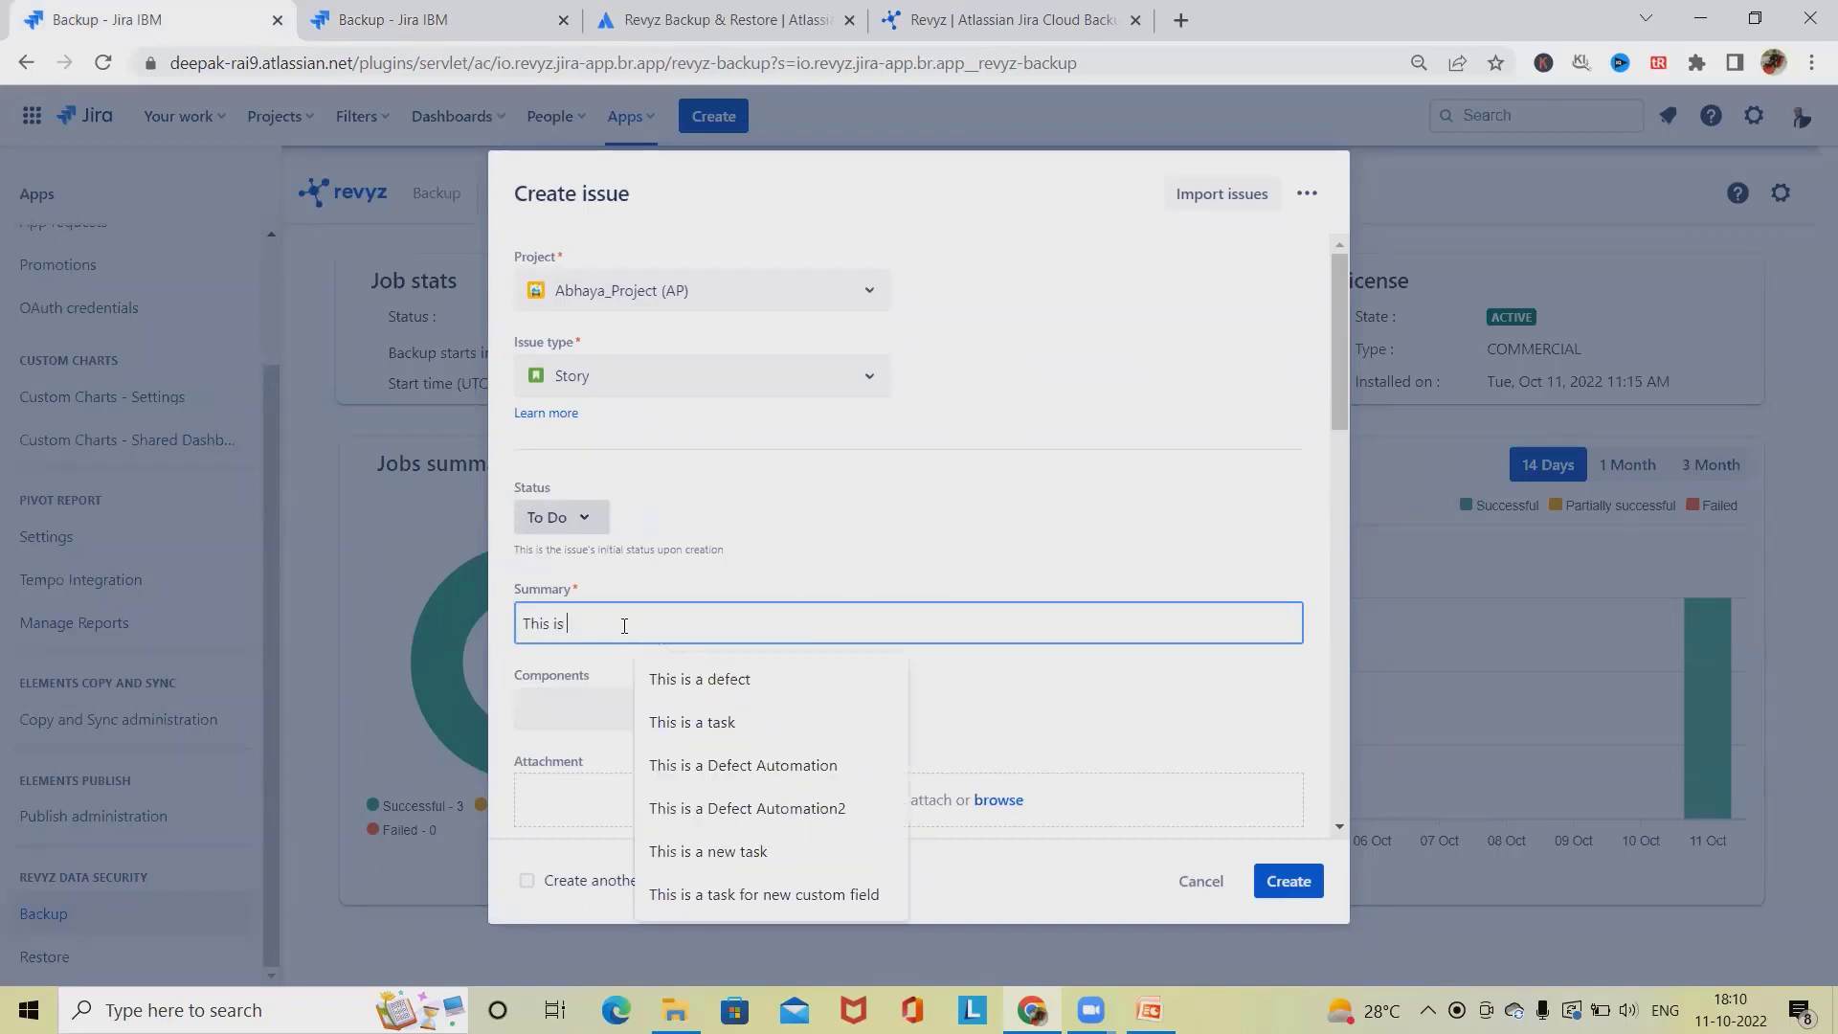
type("a test")
scroll(624, 625, "down", 5)
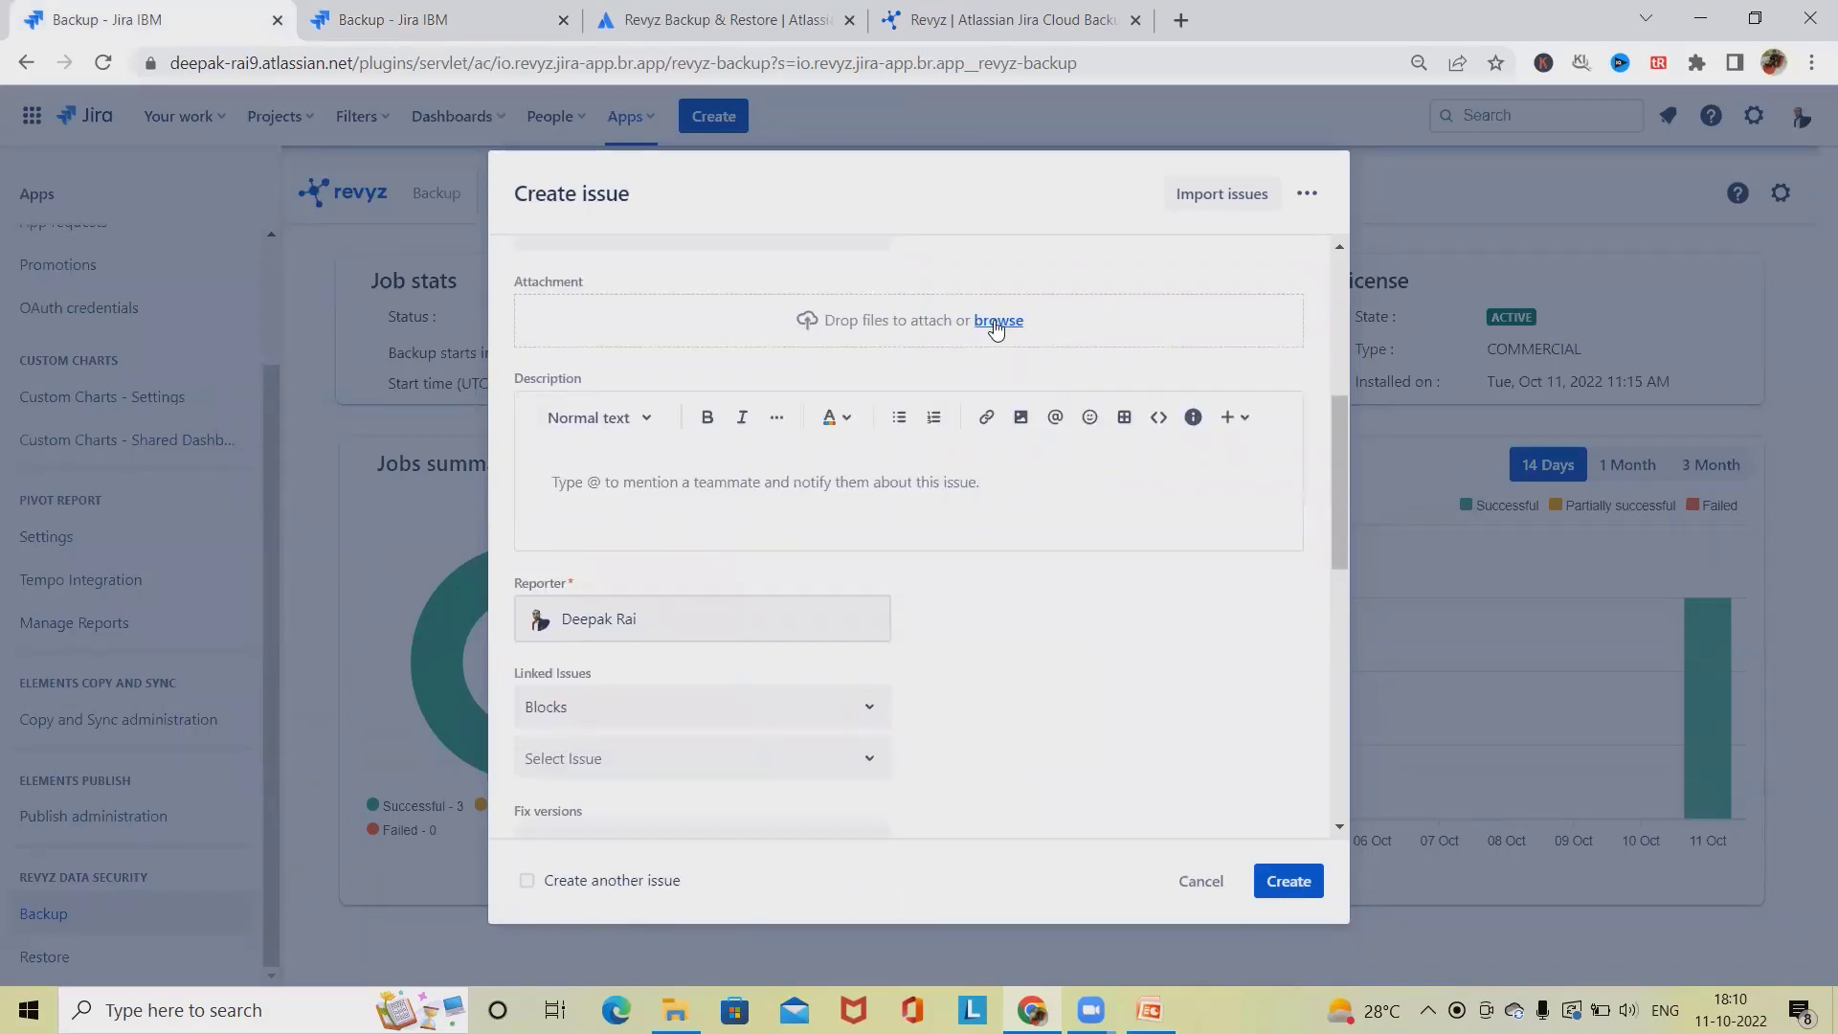
left_click(995, 319)
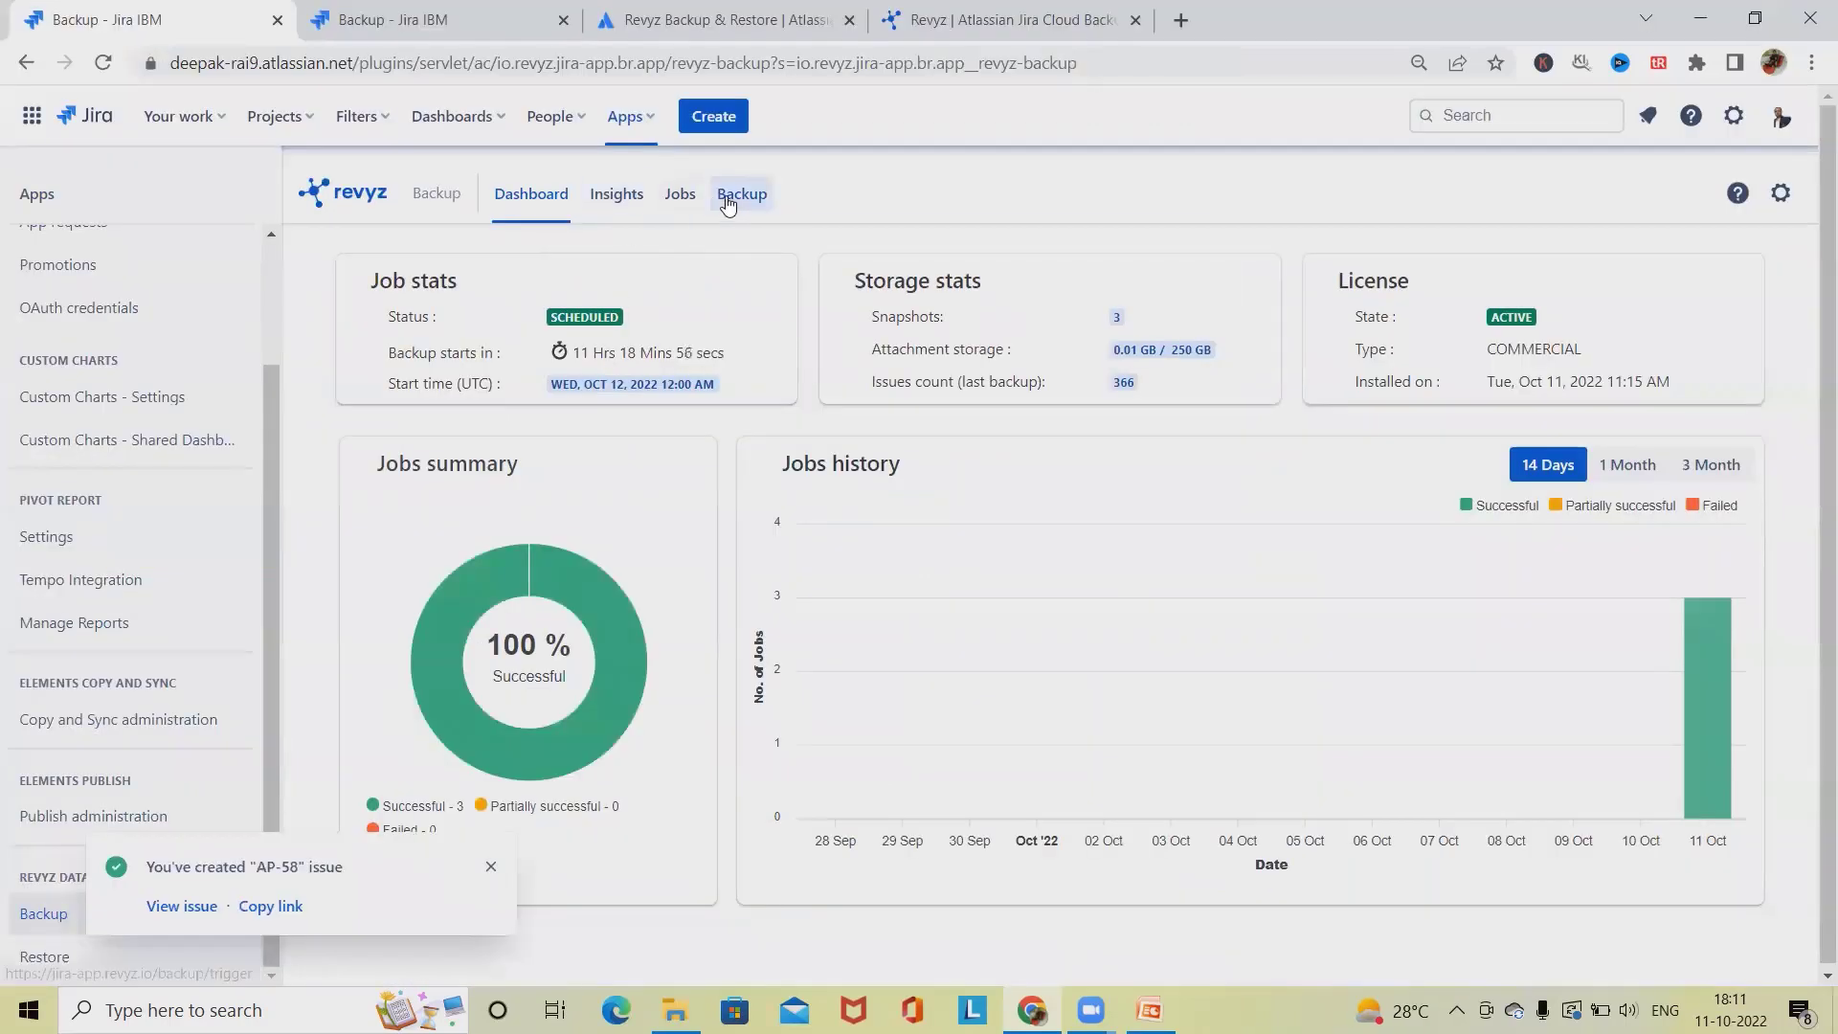
Examine which issue and configuration items the on-demand backup covers, from issues and worklogs to project role actors
left_click(732, 199)
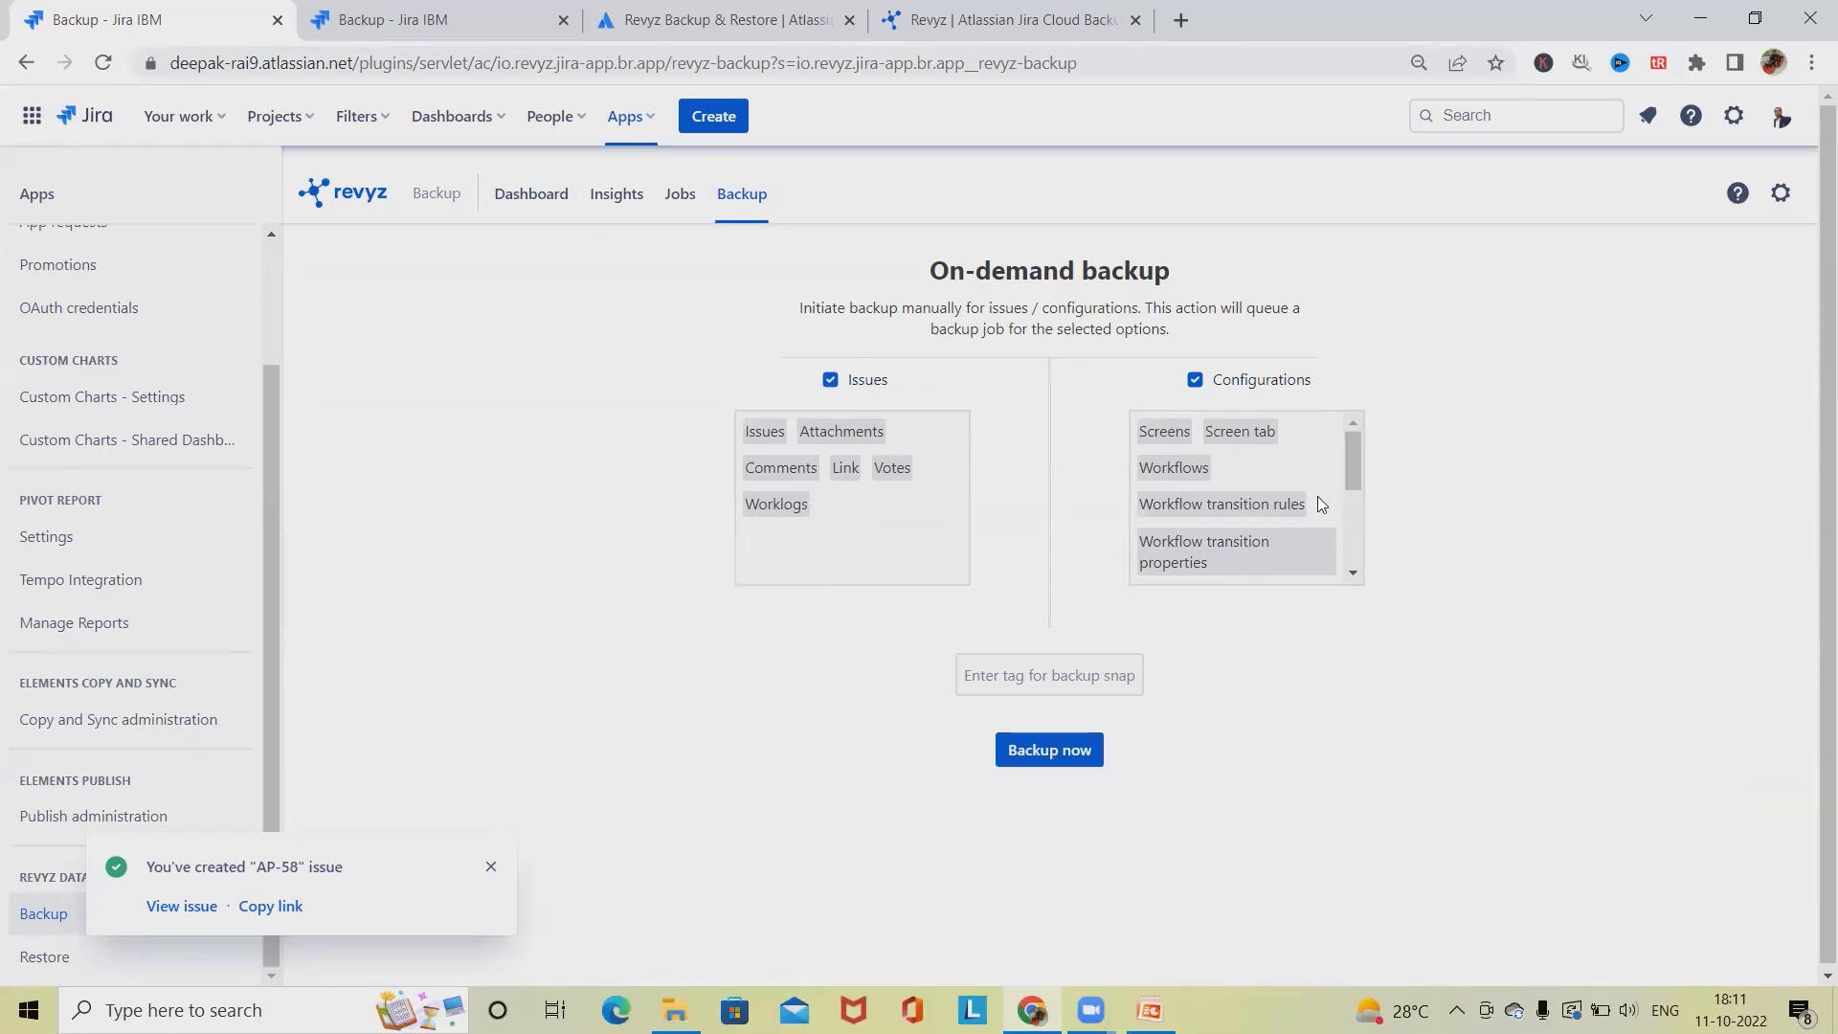
scroll(1317, 496, "down", 1)
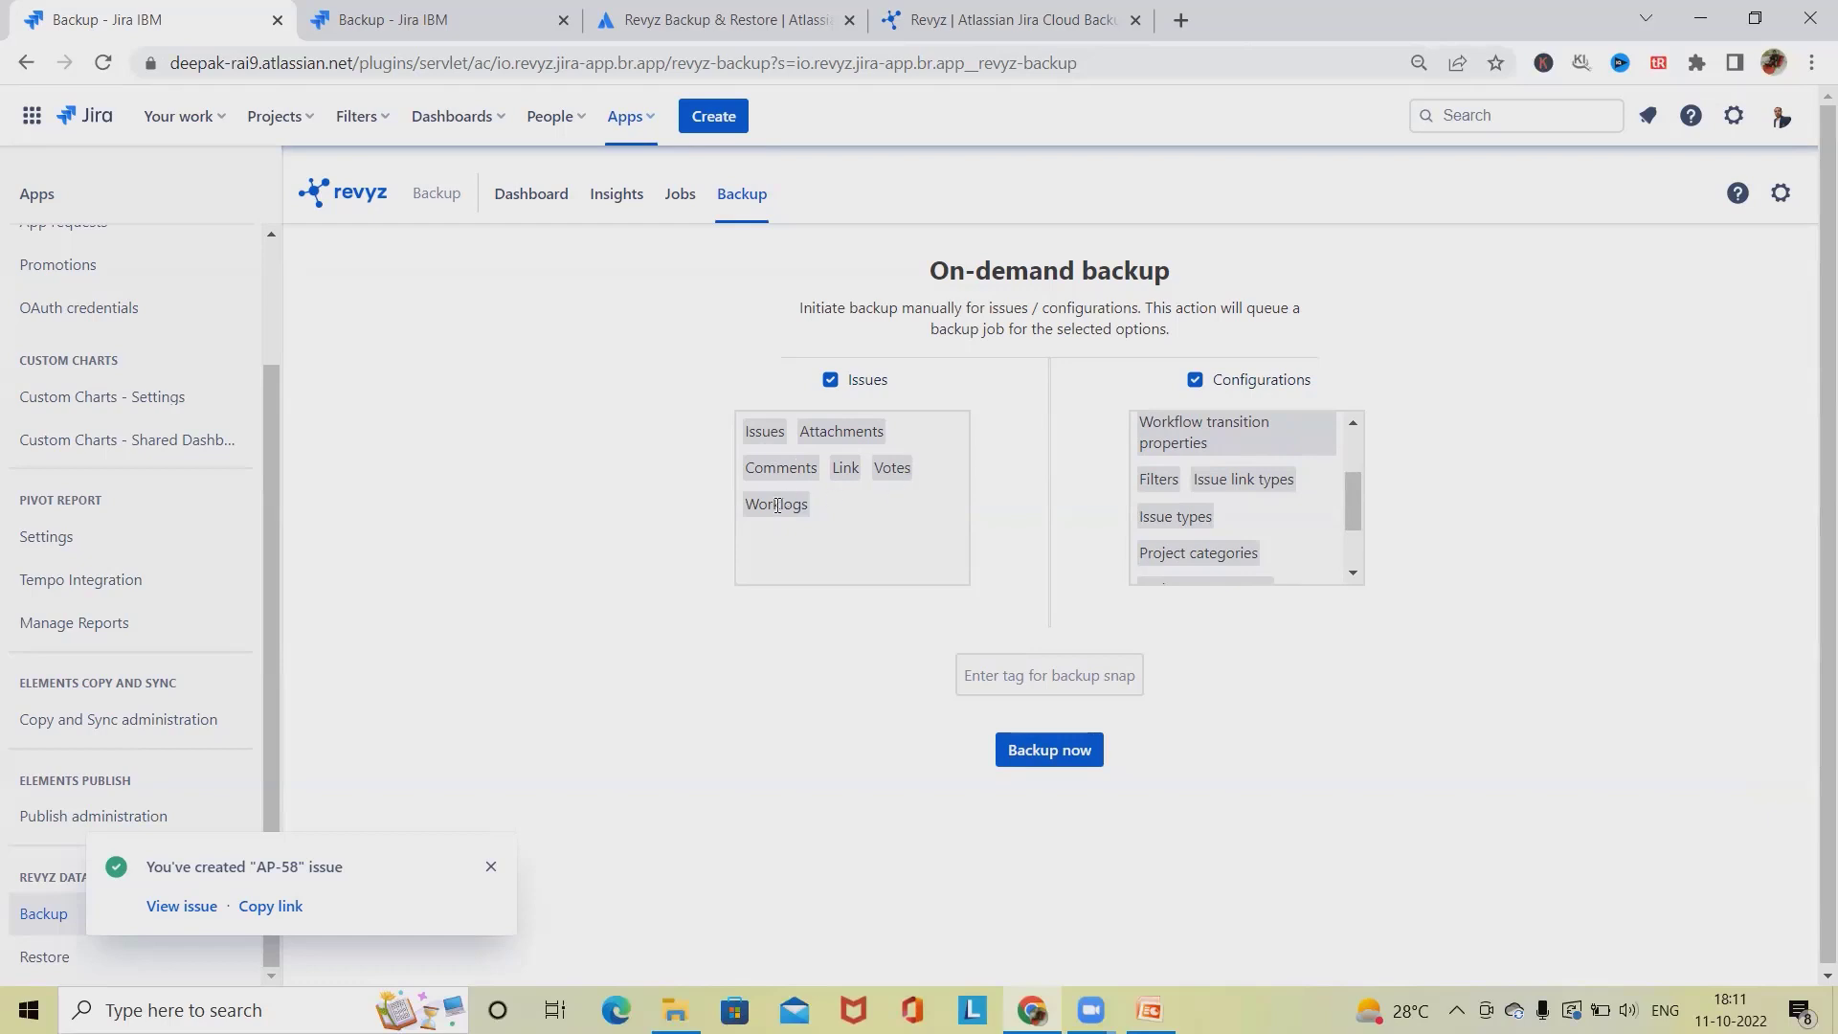
scroll(1155, 482, "up", 2)
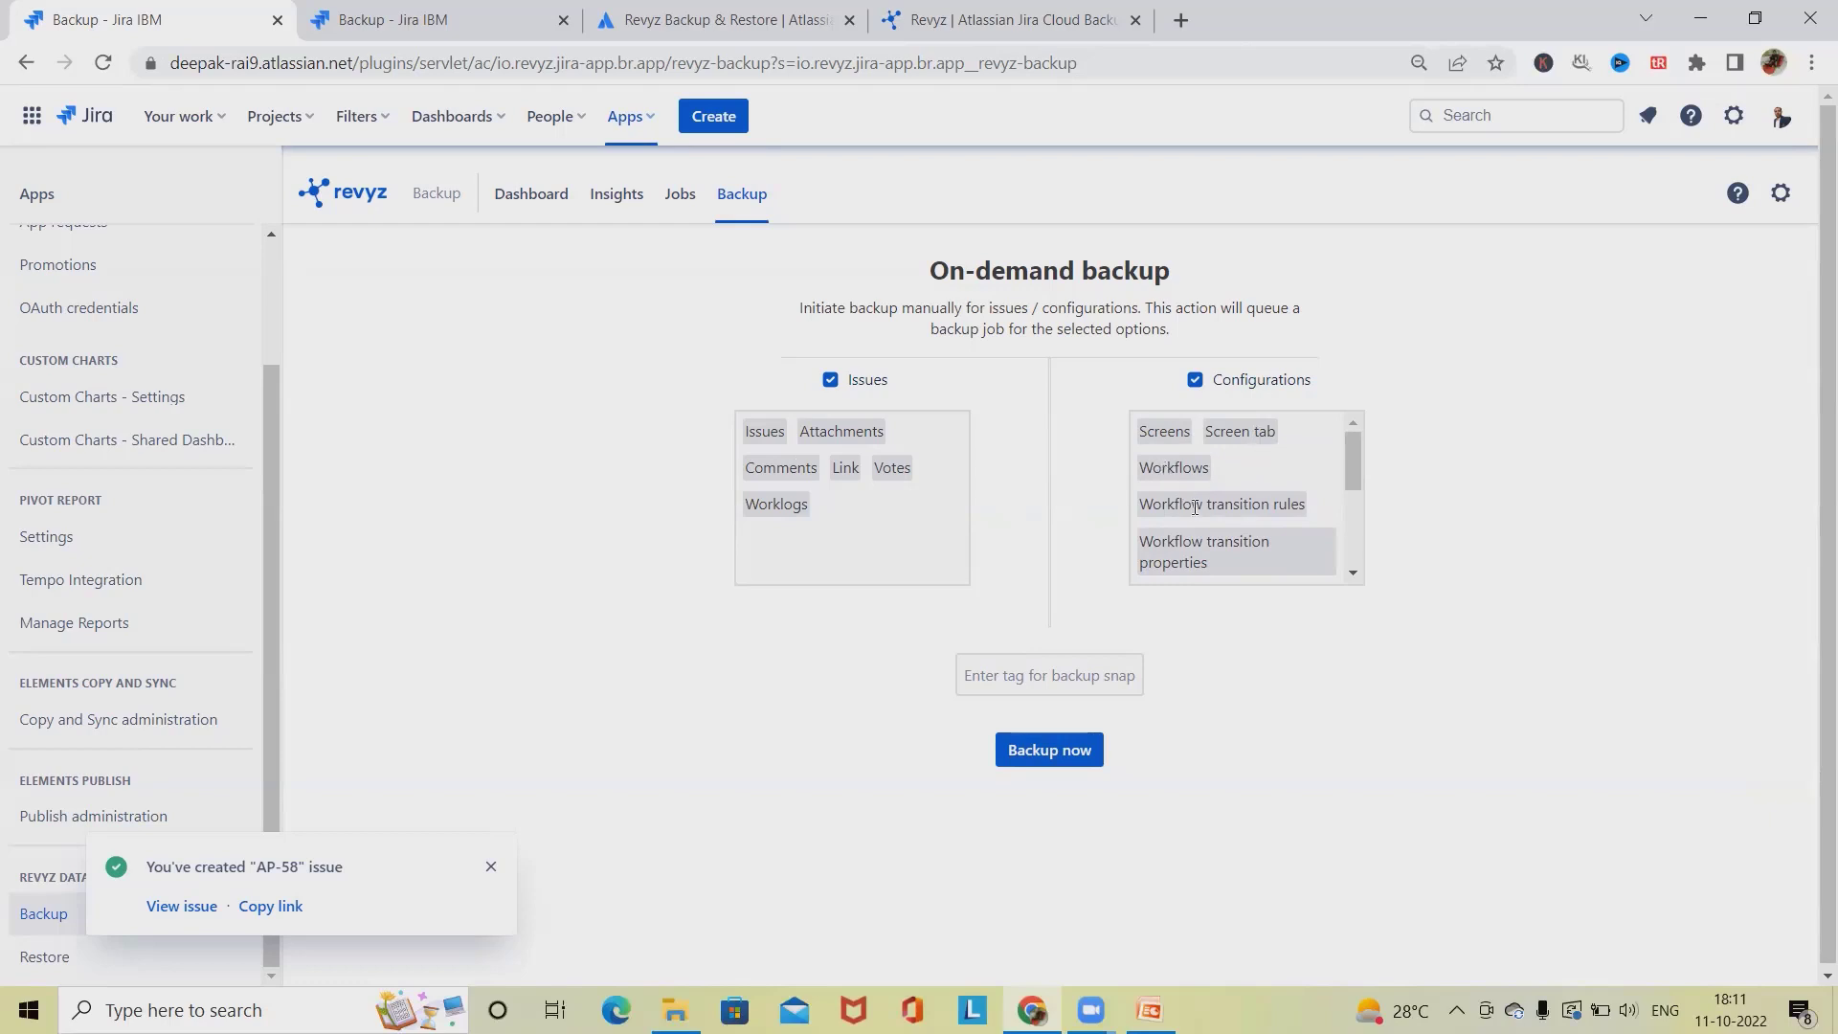
scroll(1243, 498, "down", 2)
scroll(1245, 503, "up", 2)
scroll(1191, 520, "down", 2)
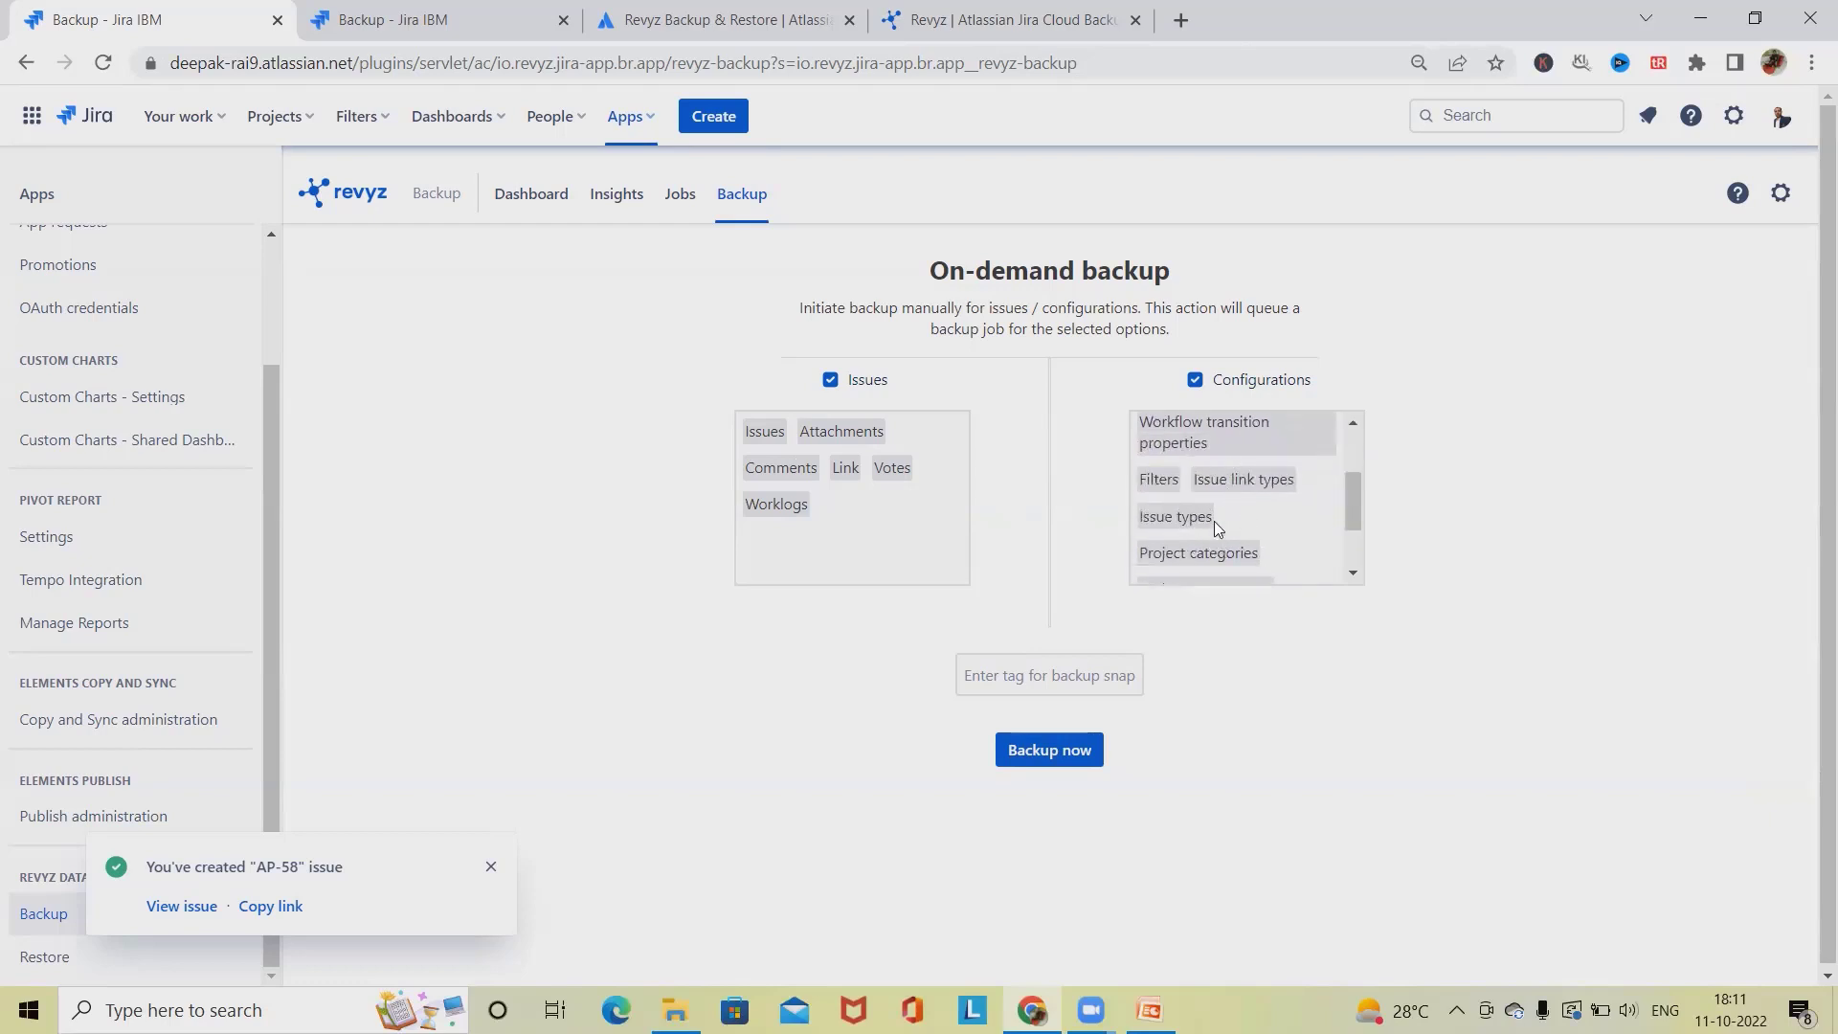
scroll(1214, 521, "down", 2)
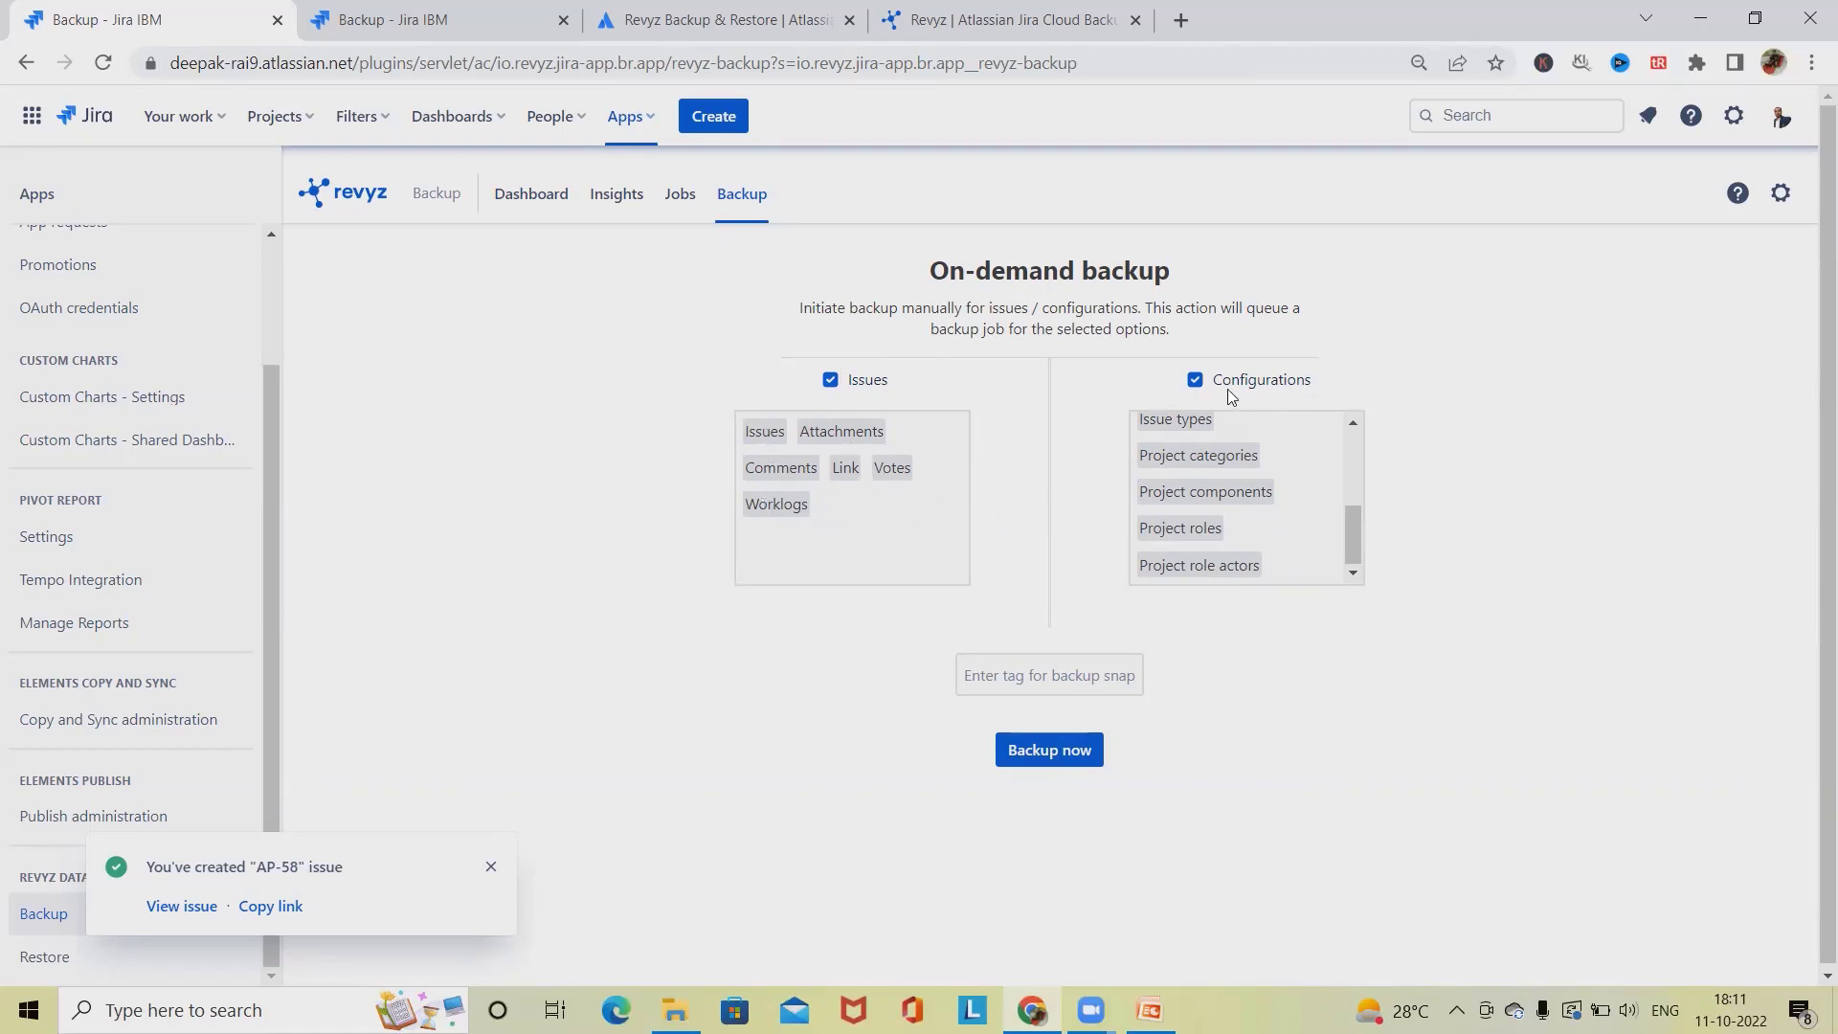
Start an on-demand backup of issues only, excluding configurations, with the tag Issue_Backup
left_click(1195, 381)
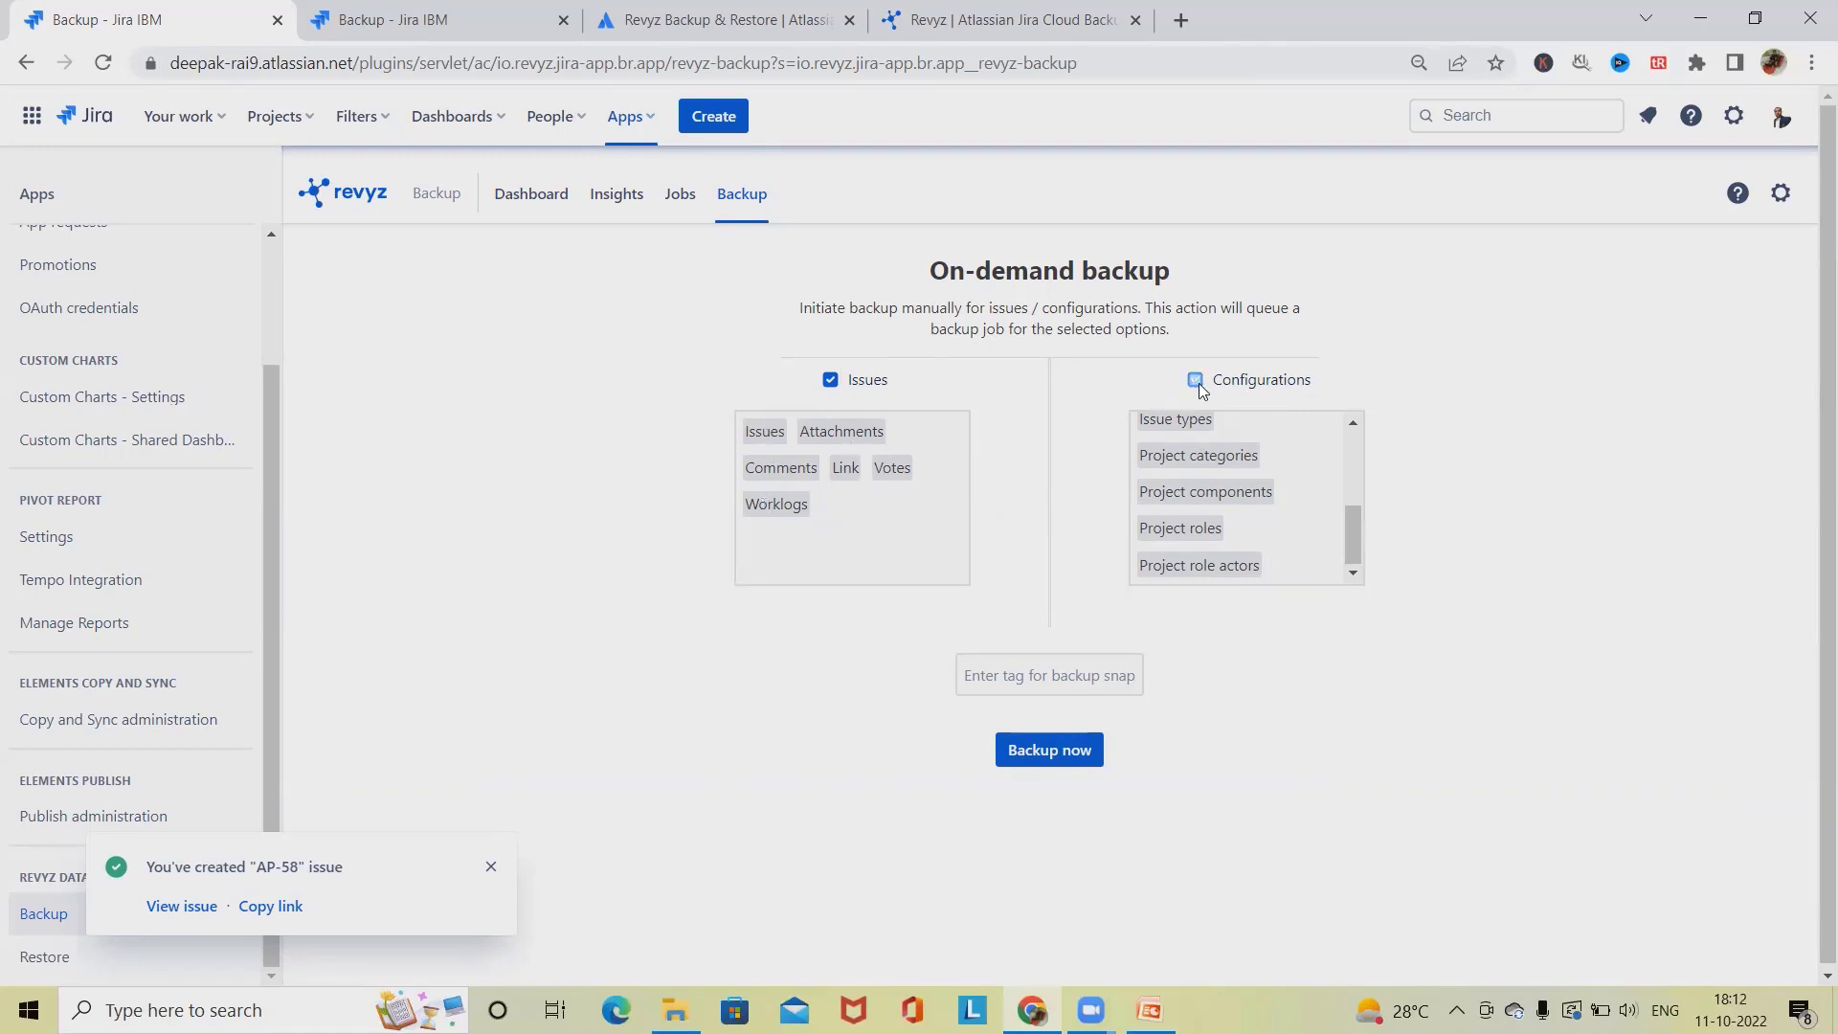
left_click(1048, 675)
type("Iss")
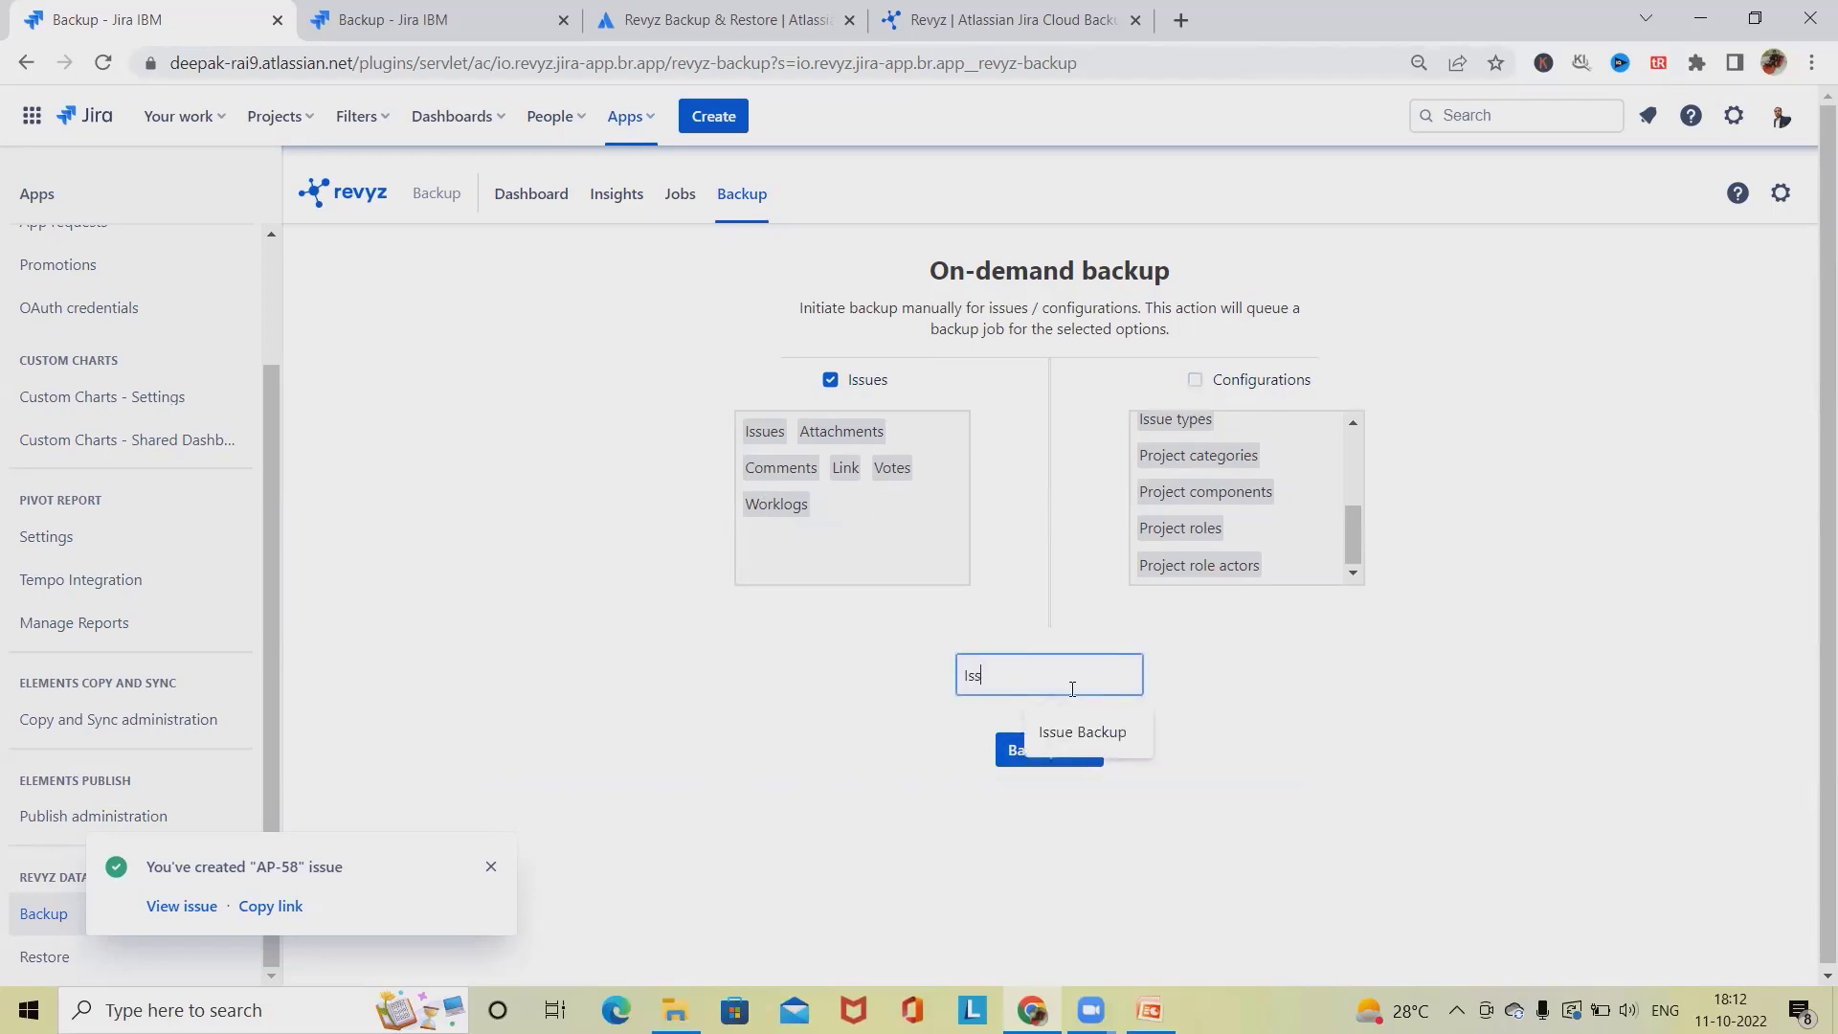
type("ue_Backup")
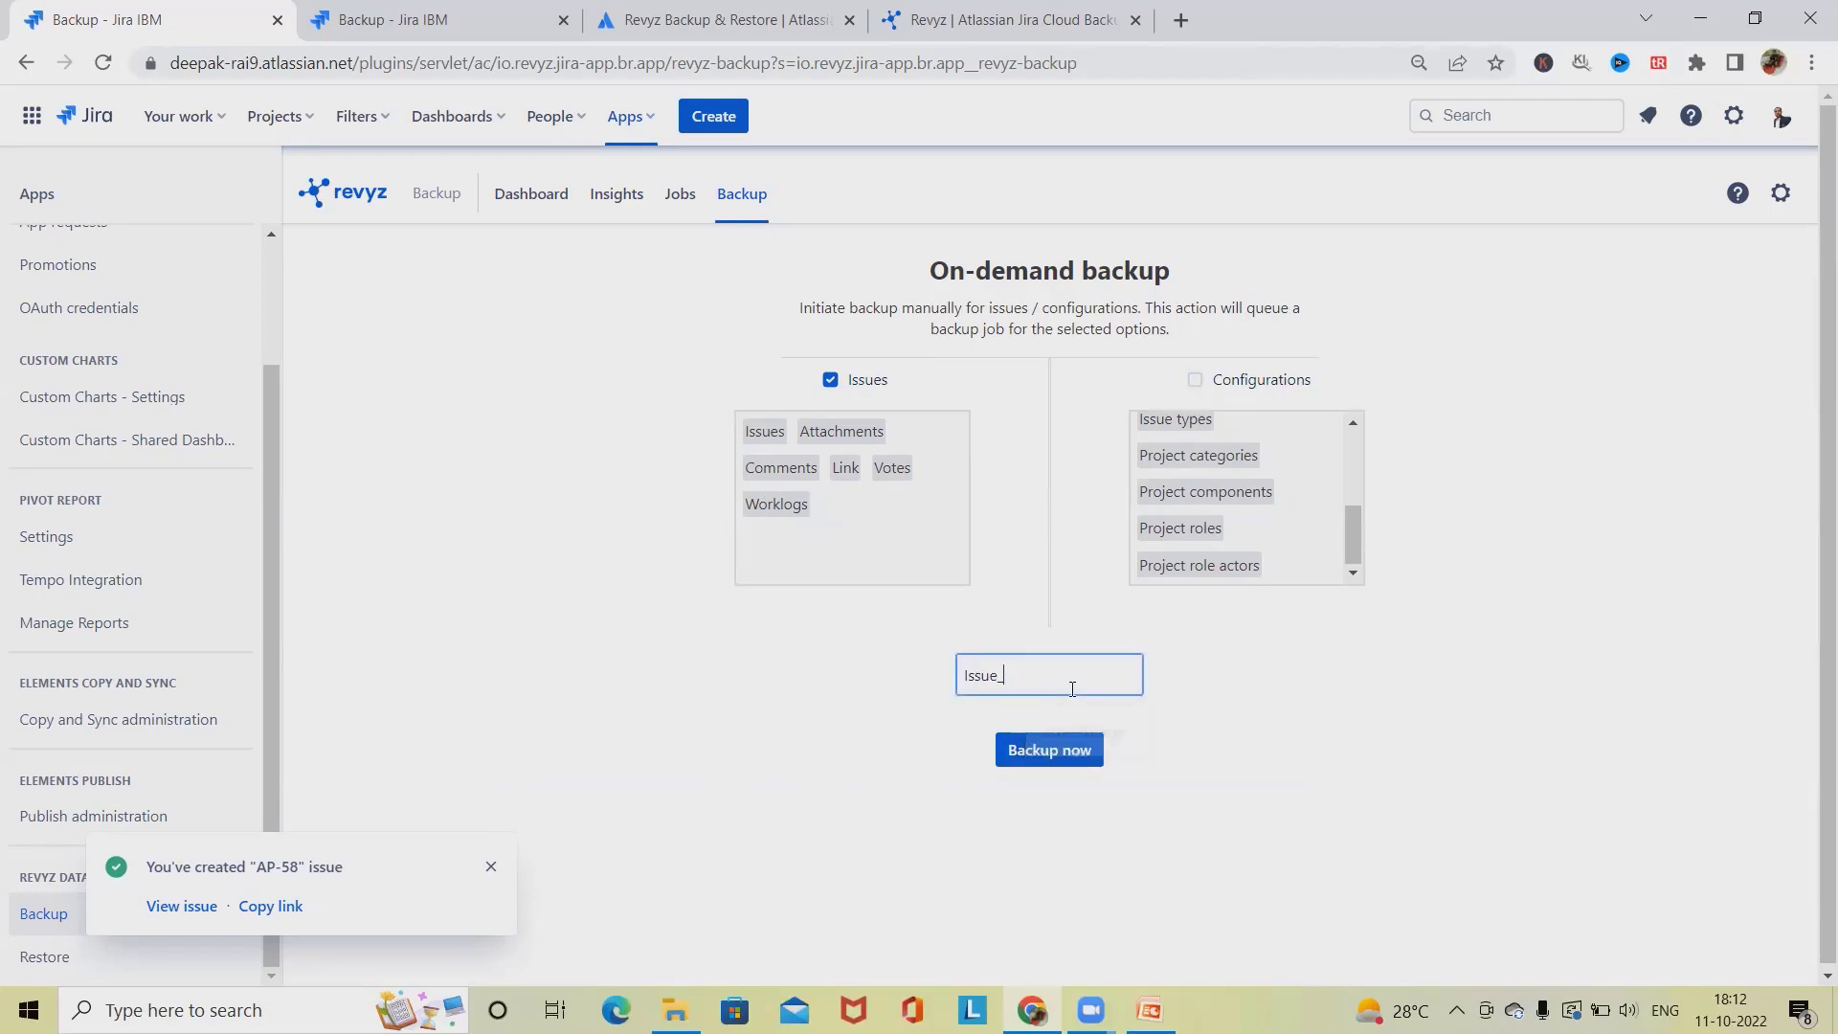
left_click(1049, 750)
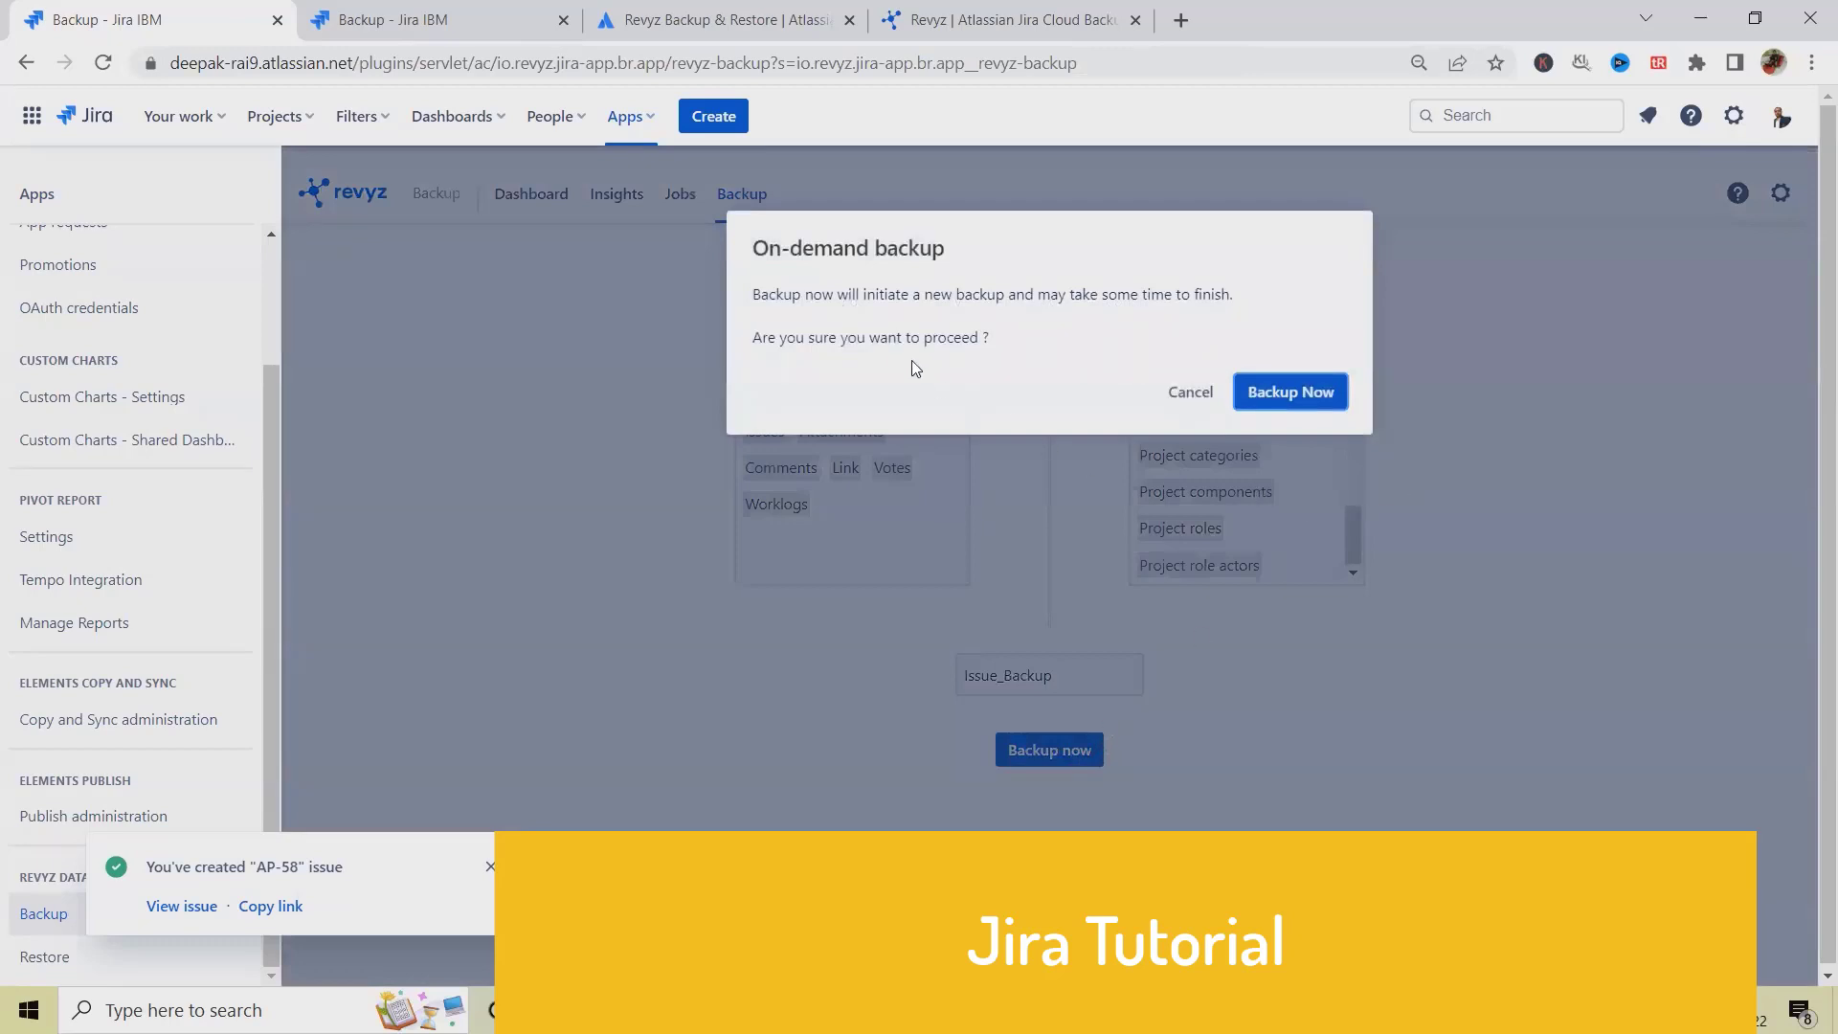
left_click(1298, 397)
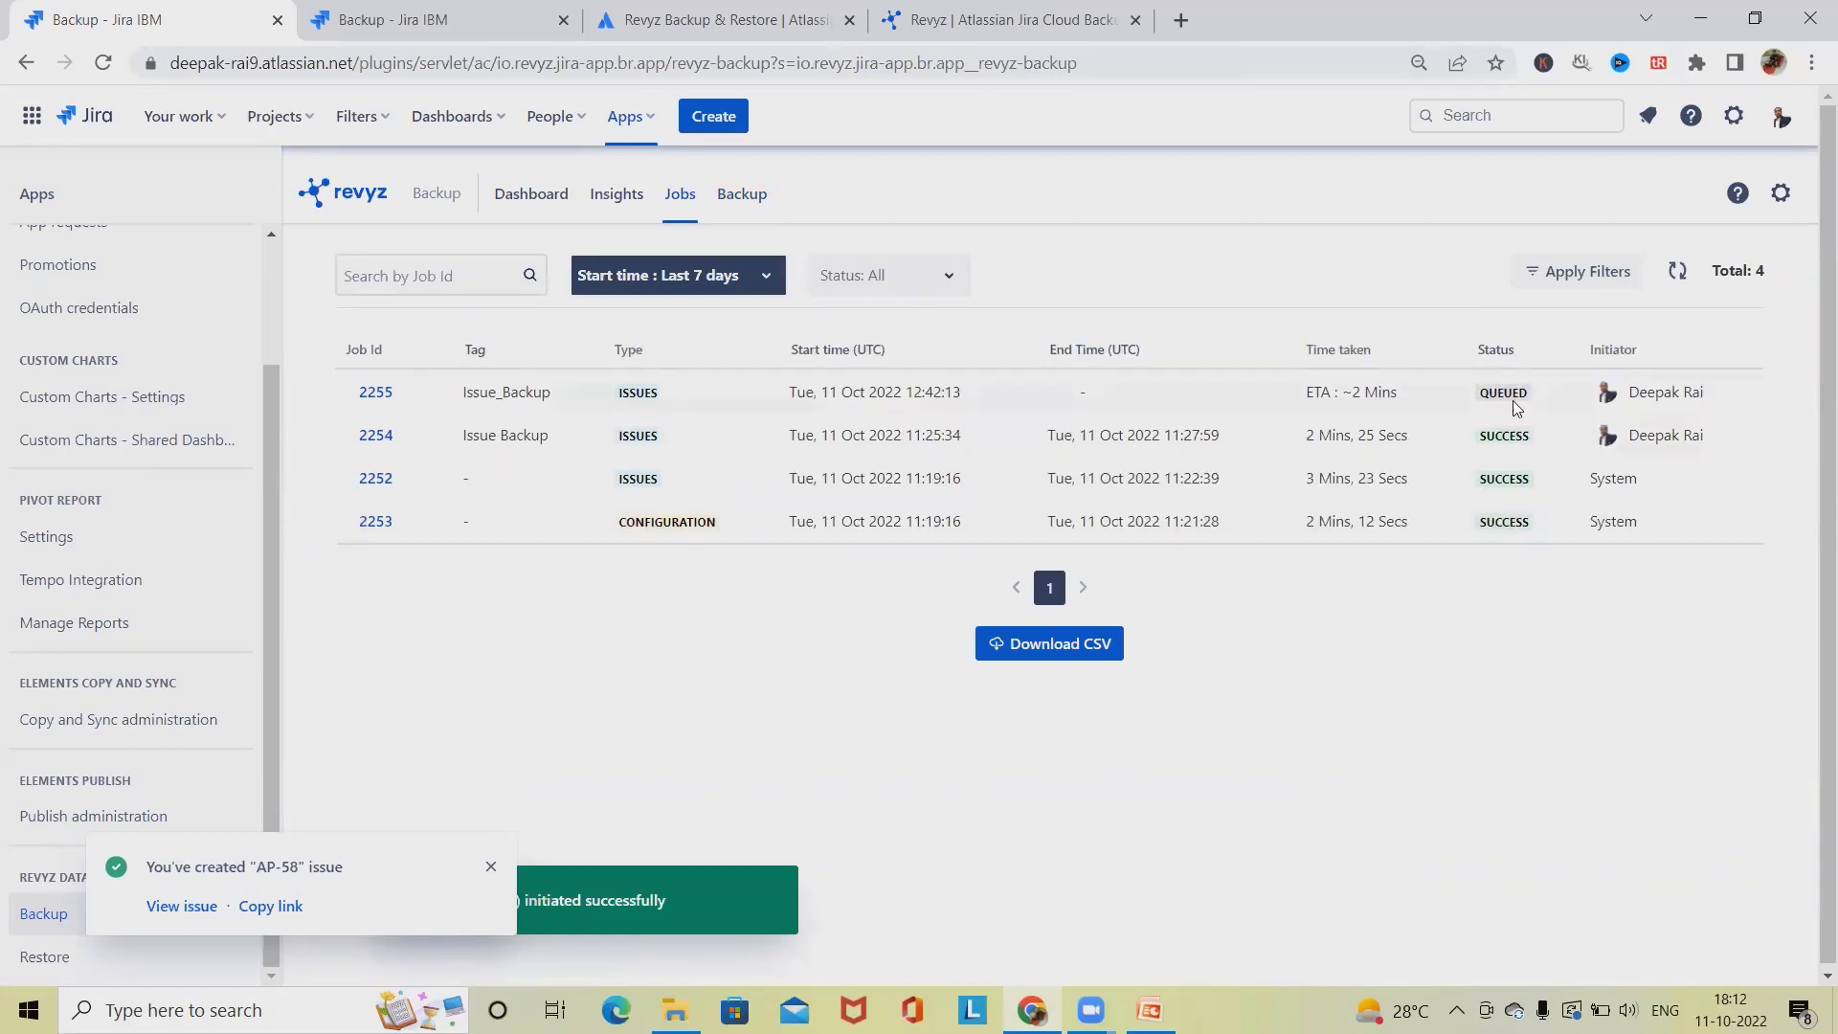
Reload the backup app and check the Issue_Backup job's status in the job list
left_click(102, 62)
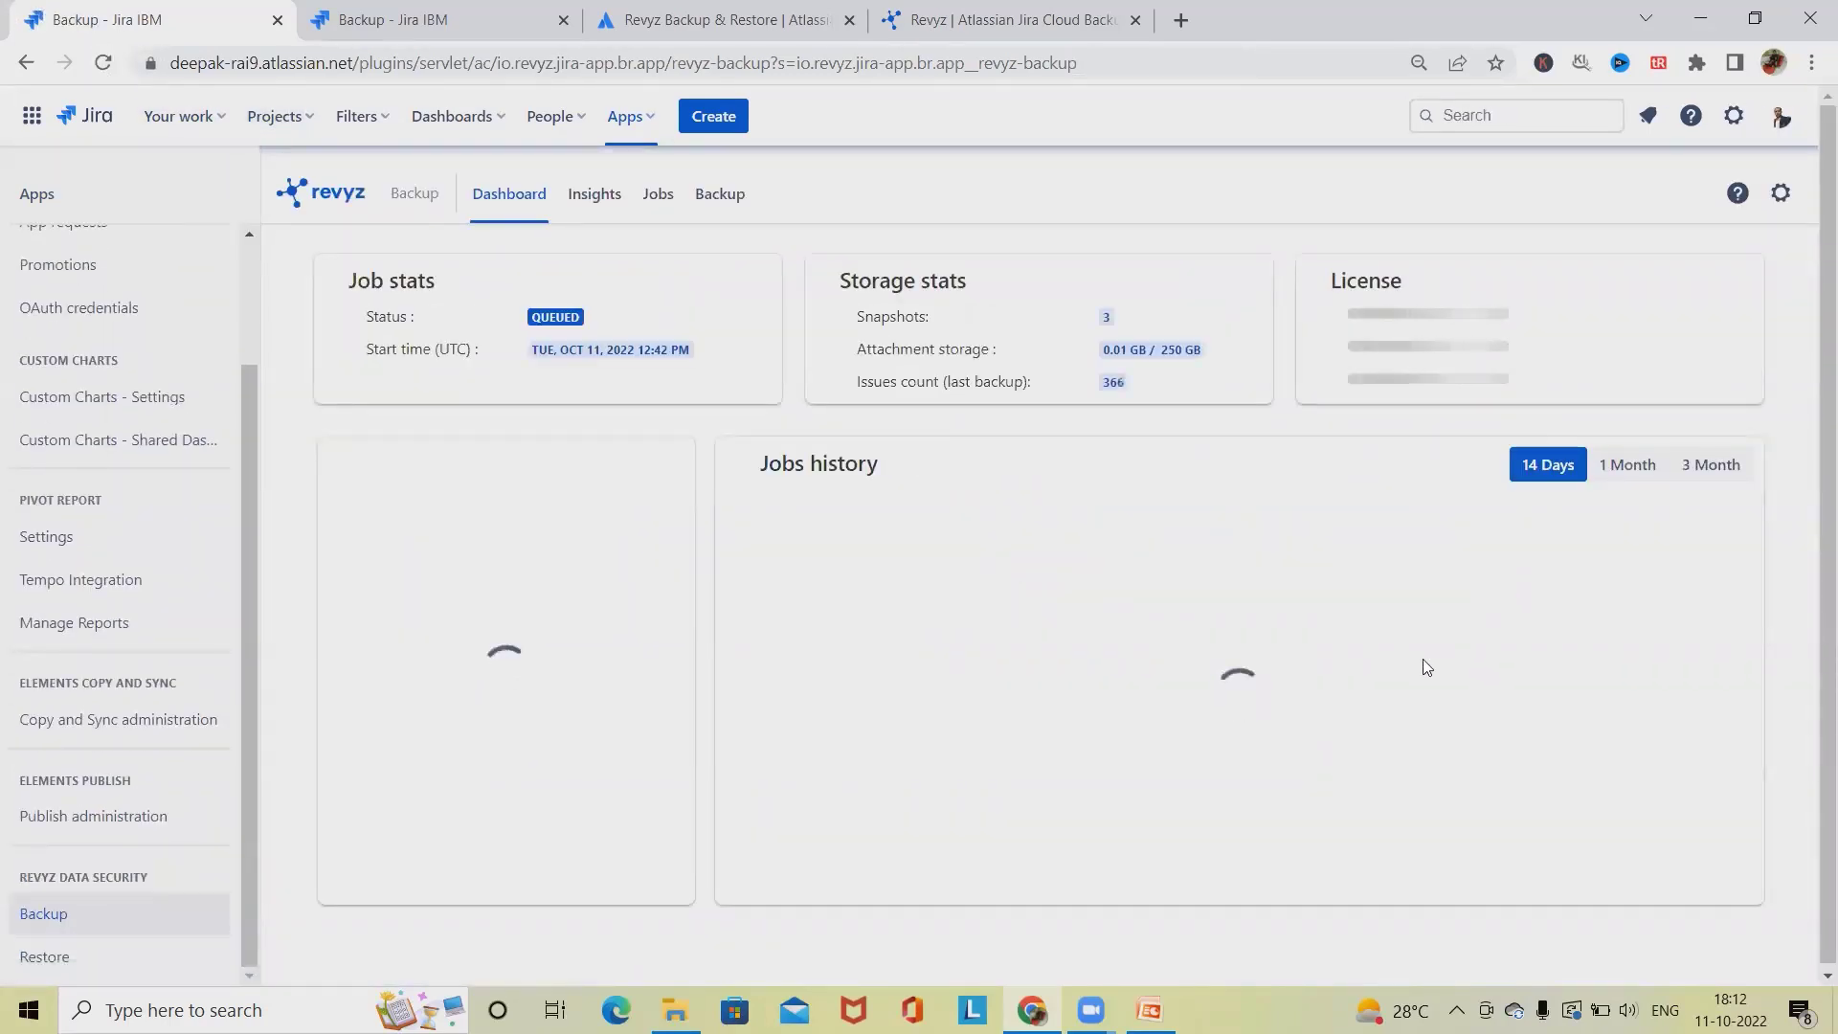
left_click(594, 194)
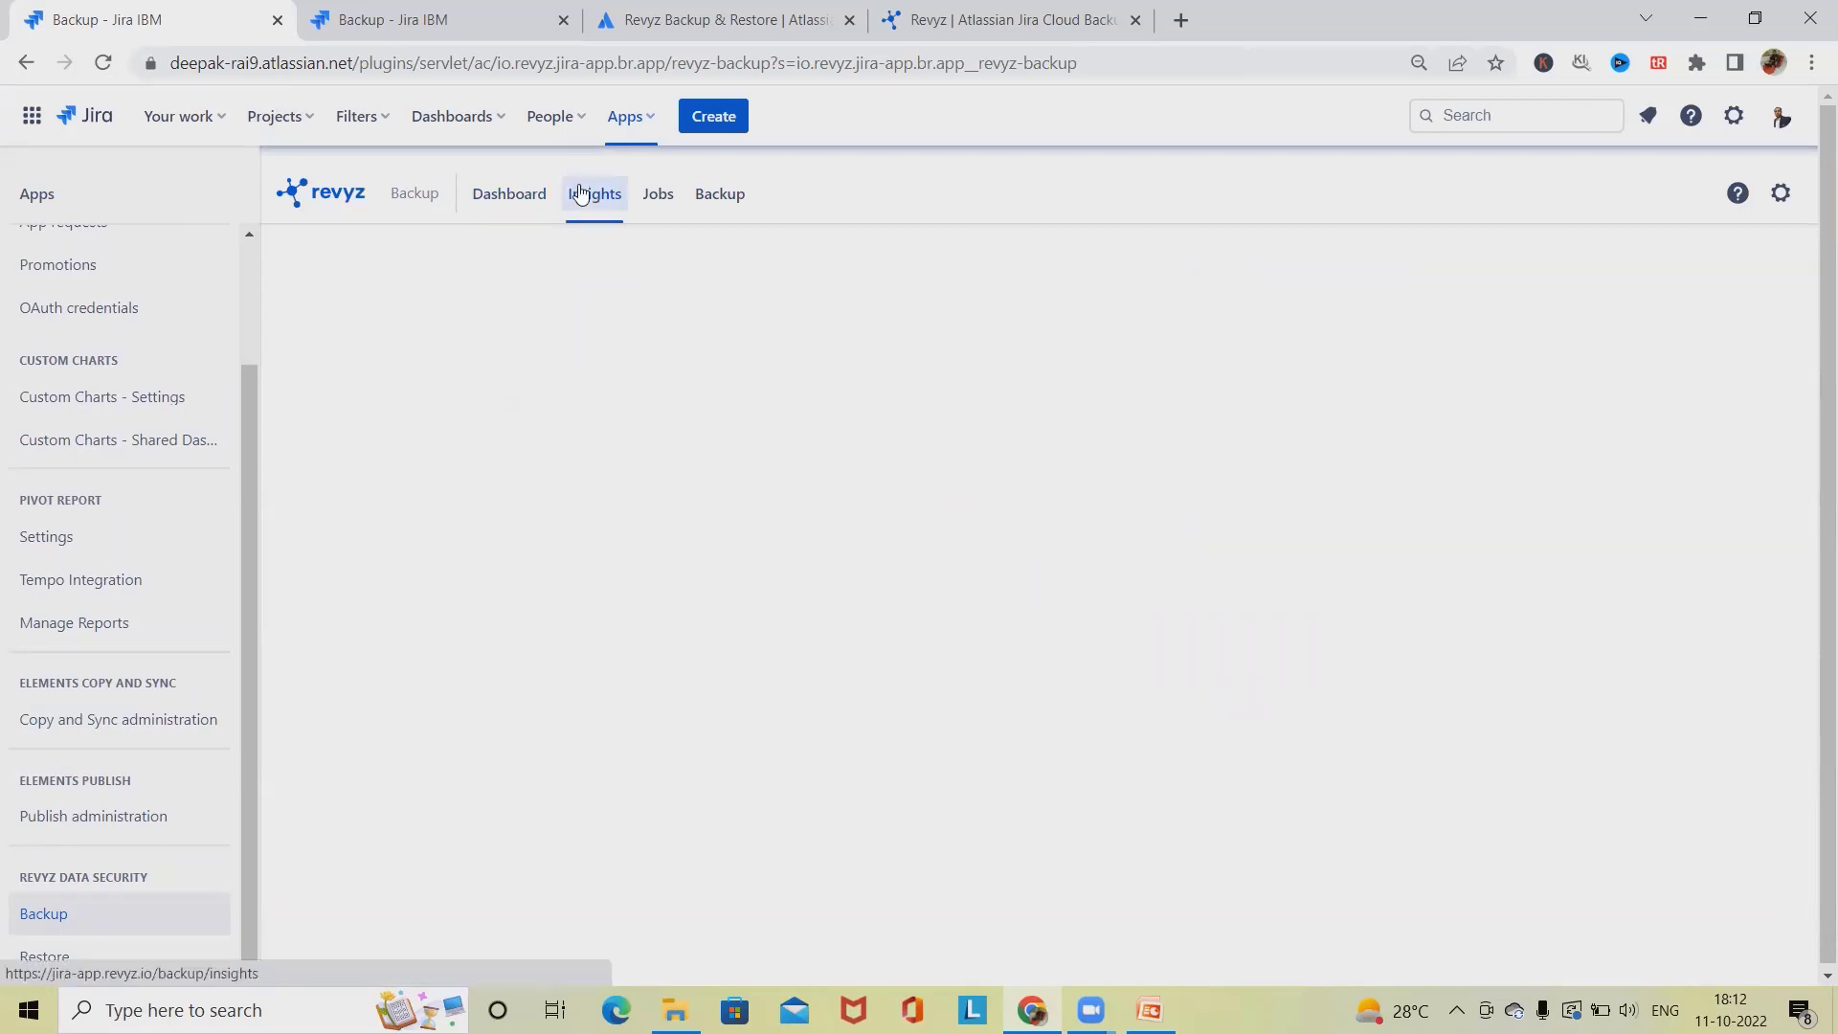
left_click(657, 193)
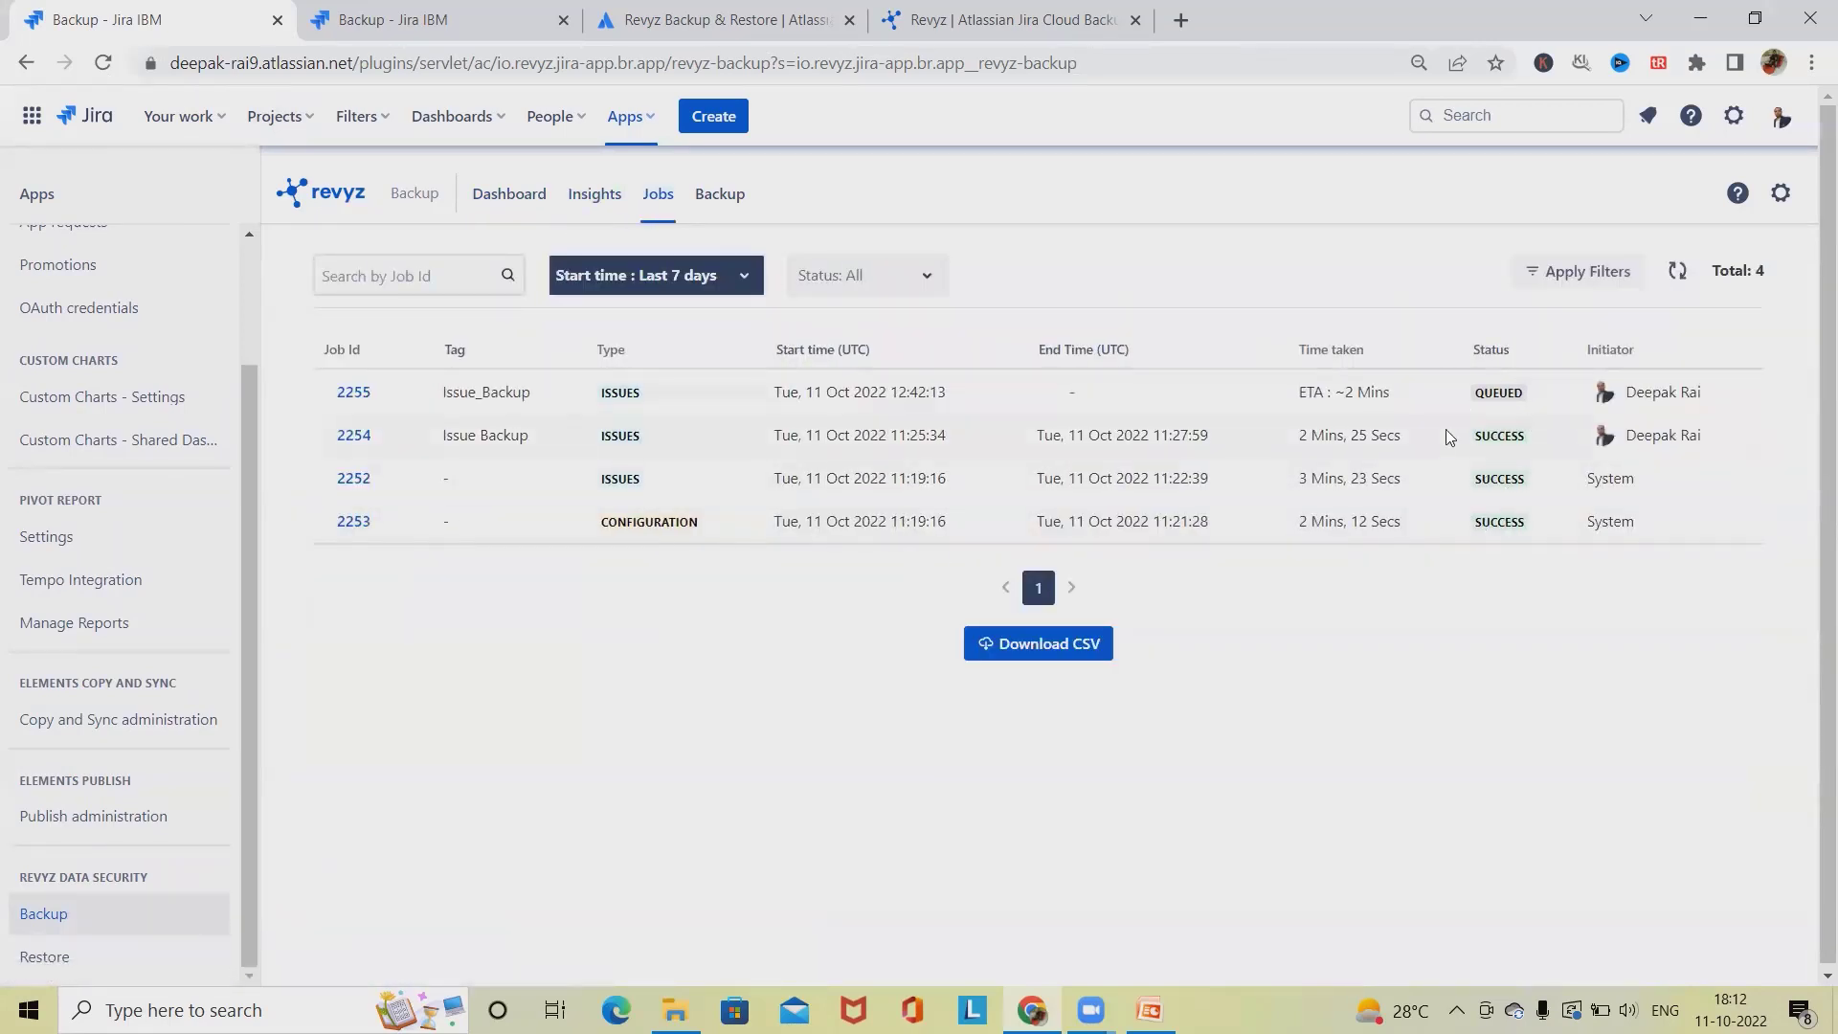
Start an on-demand backup of configurations only, excluding issues, with the tag Config_Backup
left_click(720, 194)
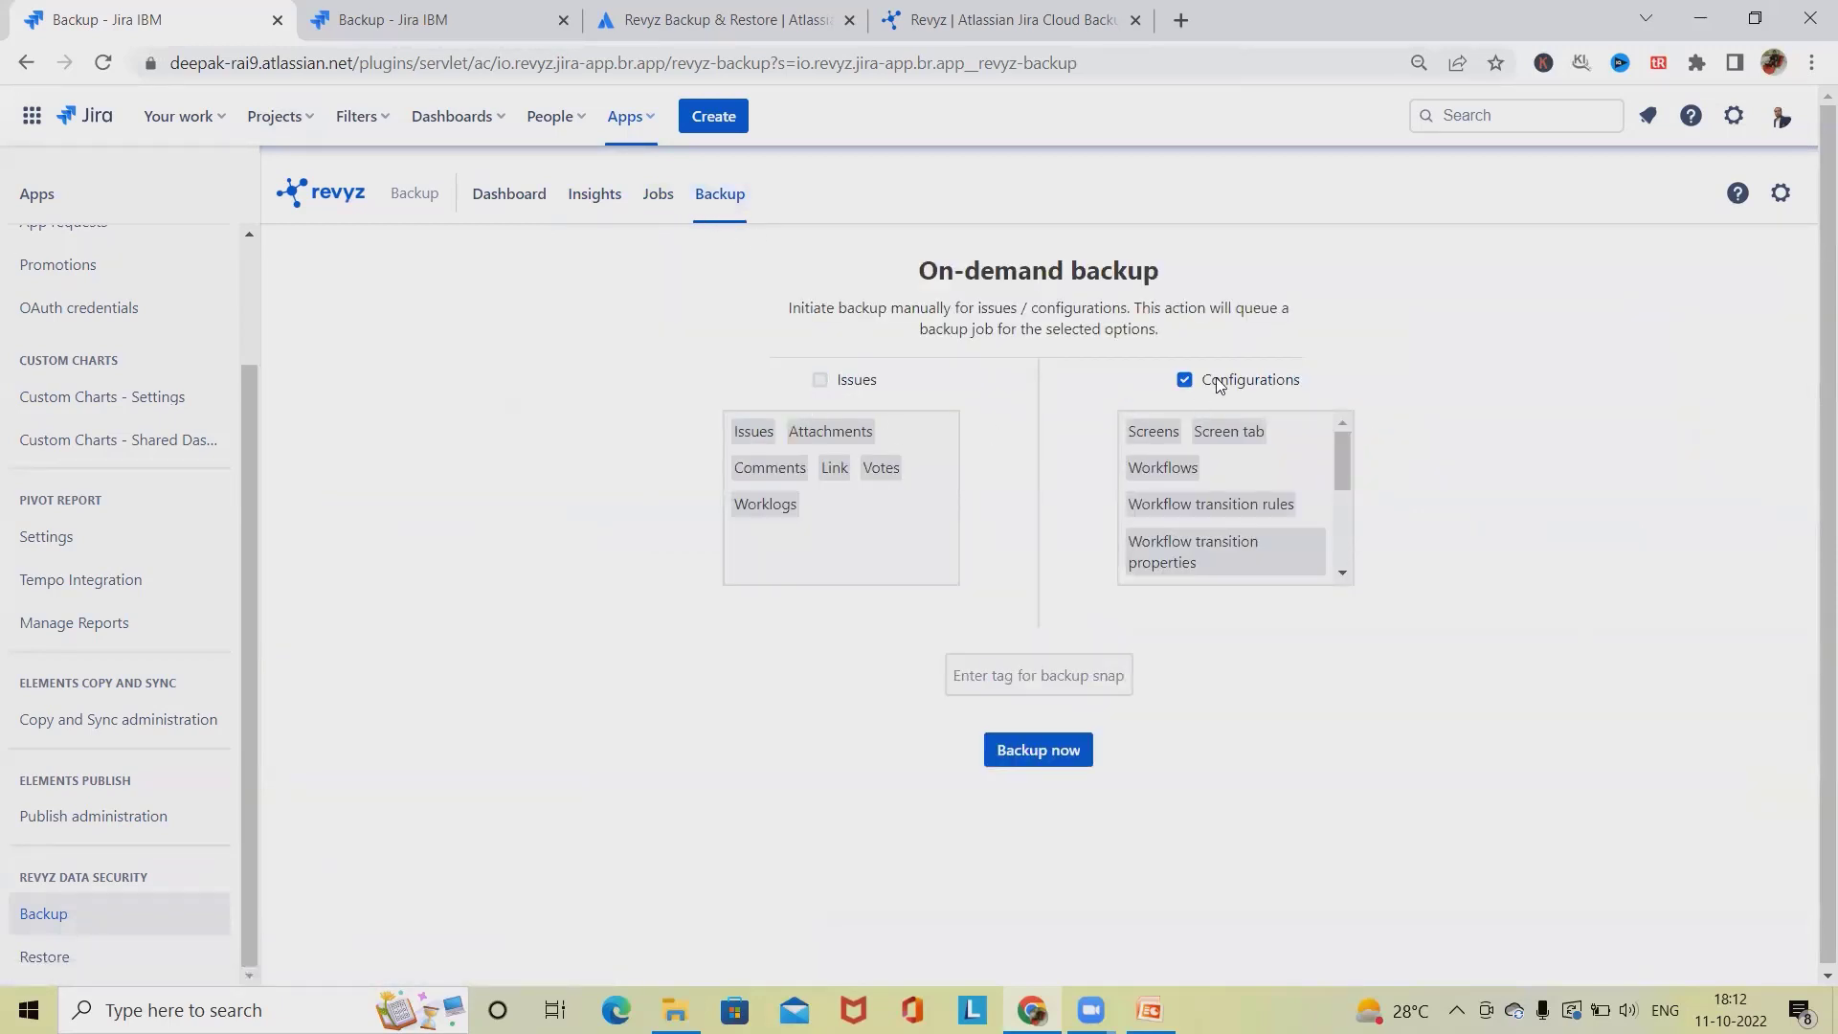
left_click(1021, 670)
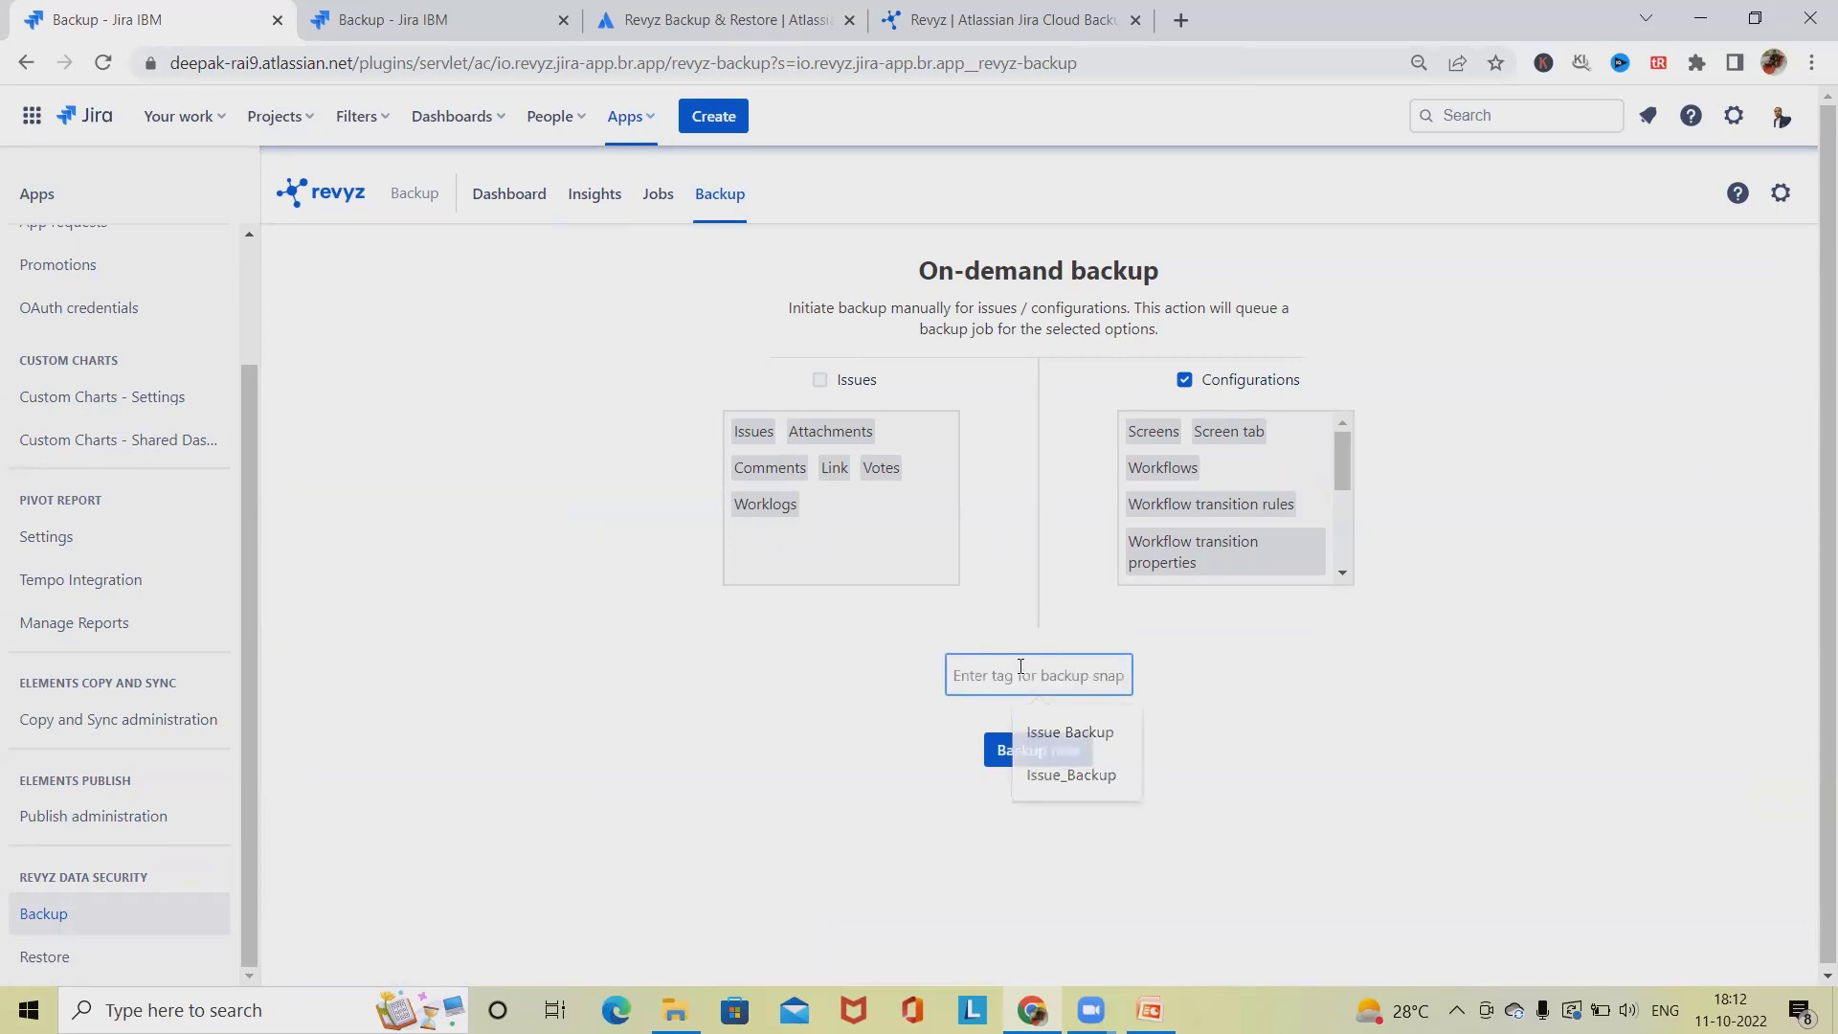
type("Co")
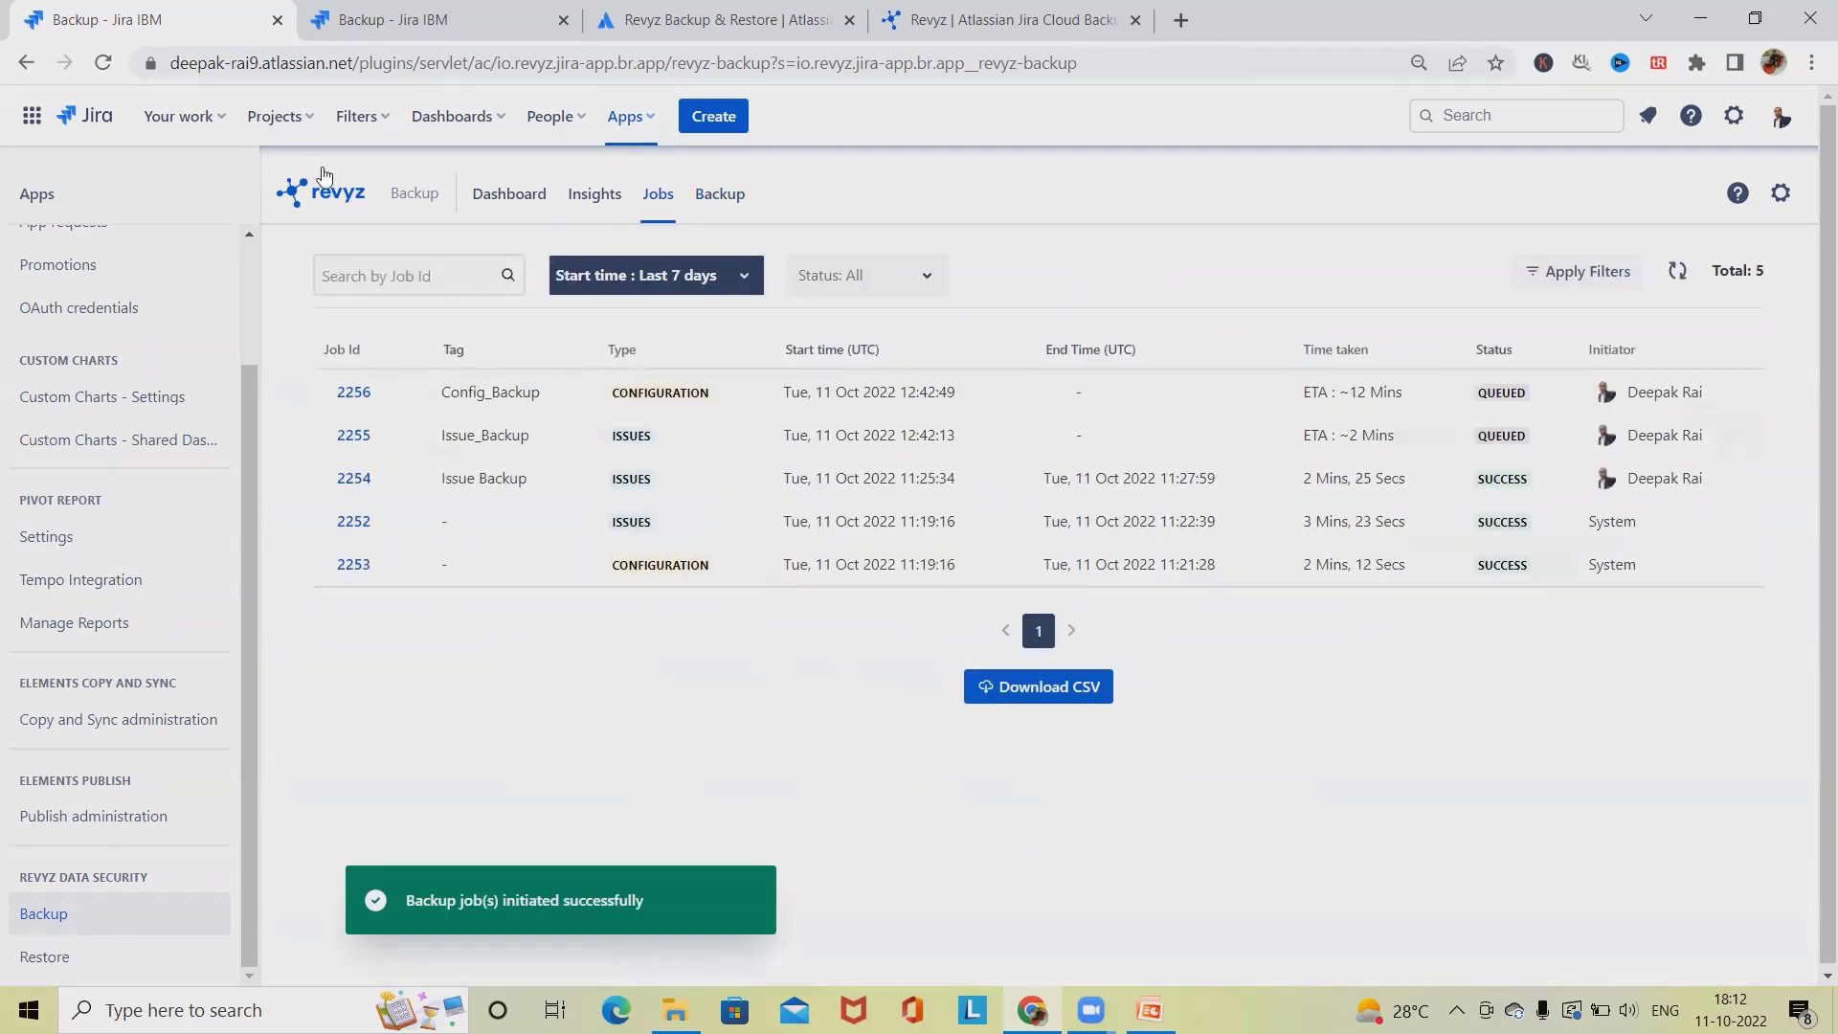
Reload the backup app and compare the estimated times of the Issue_Backup and Config_Backup jobs in the job list
left_click(104, 63)
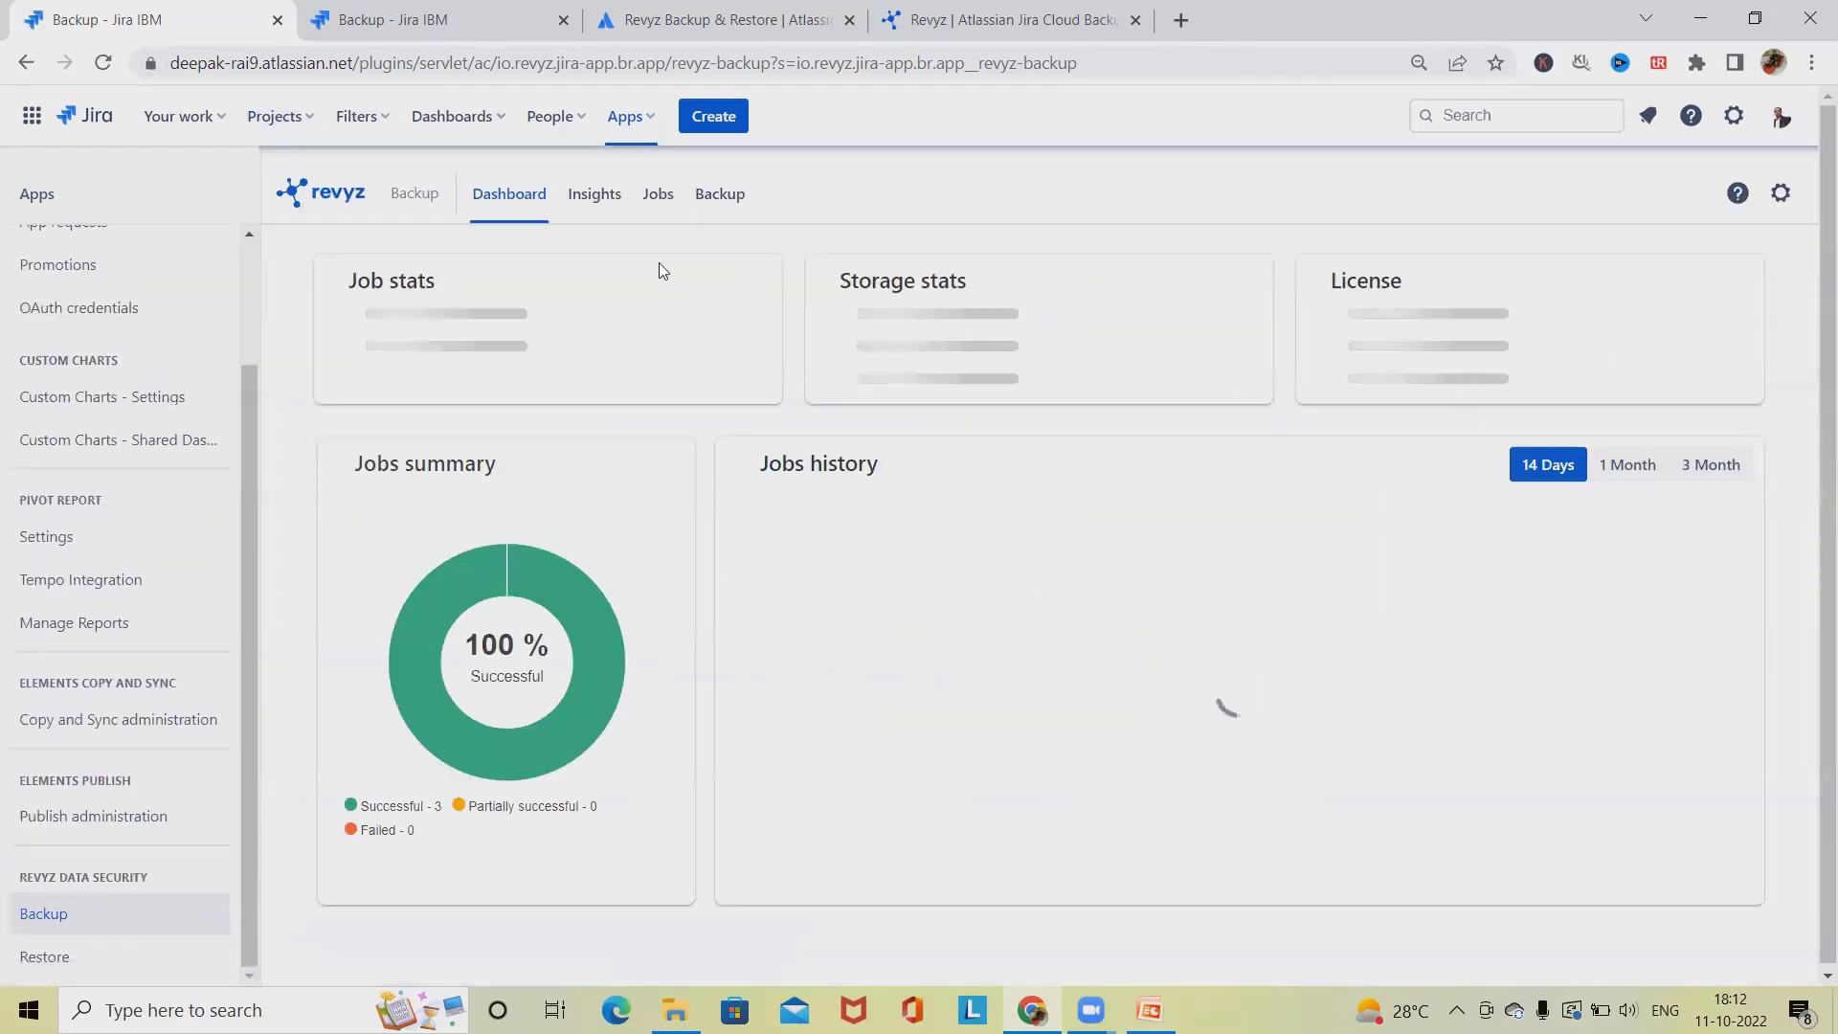
left_click(658, 194)
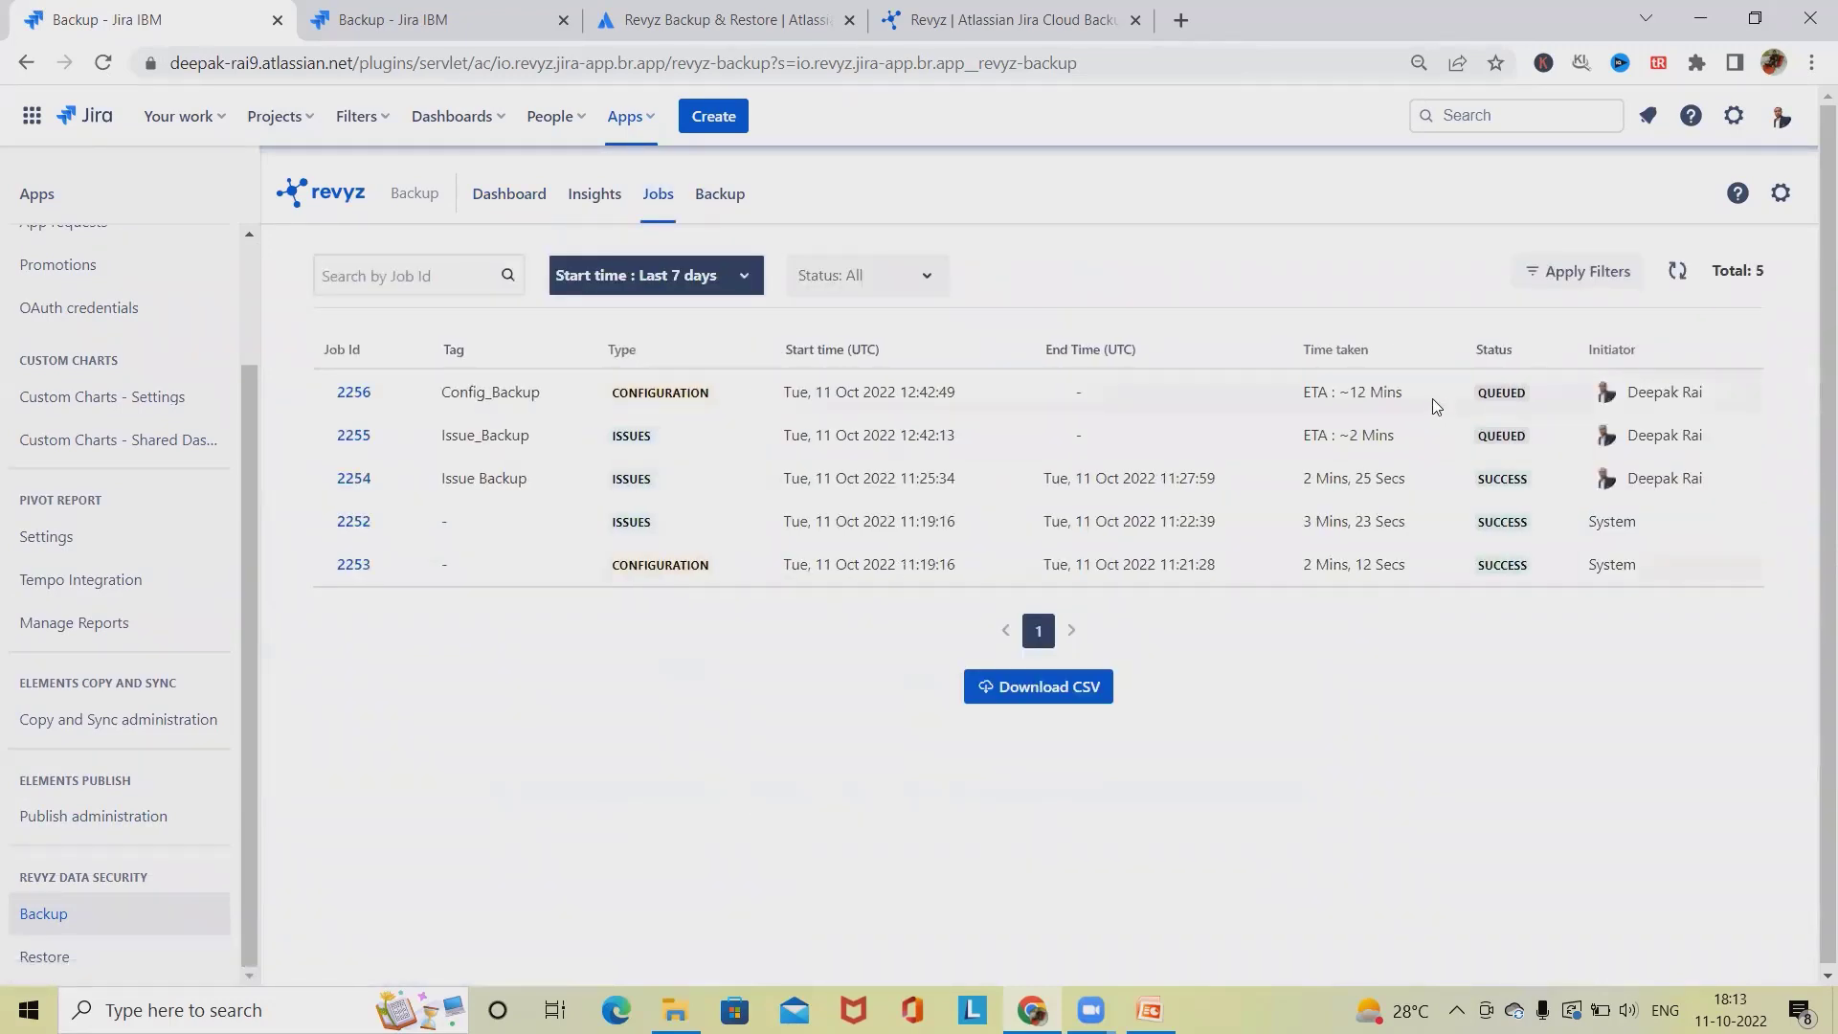
left_click_drag(1430, 401, 1300, 437)
left_click(1392, 434)
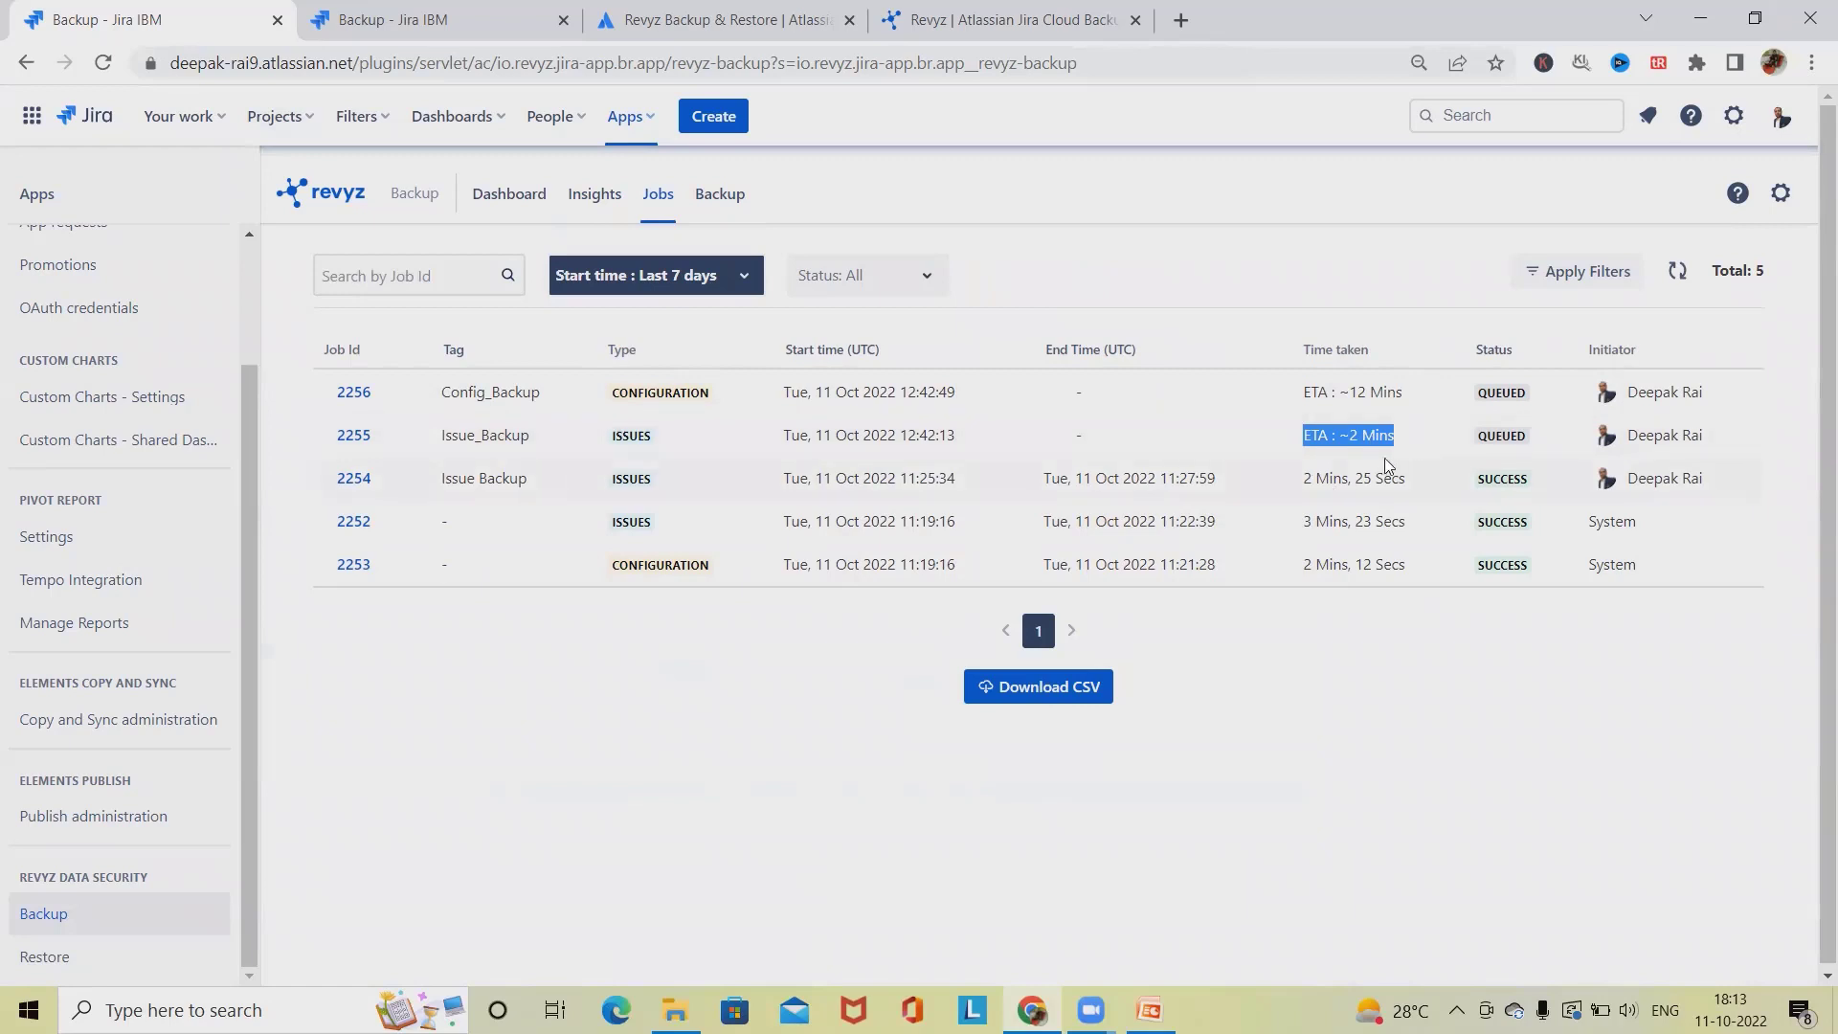
left_click_drag(1413, 400, 1292, 400)
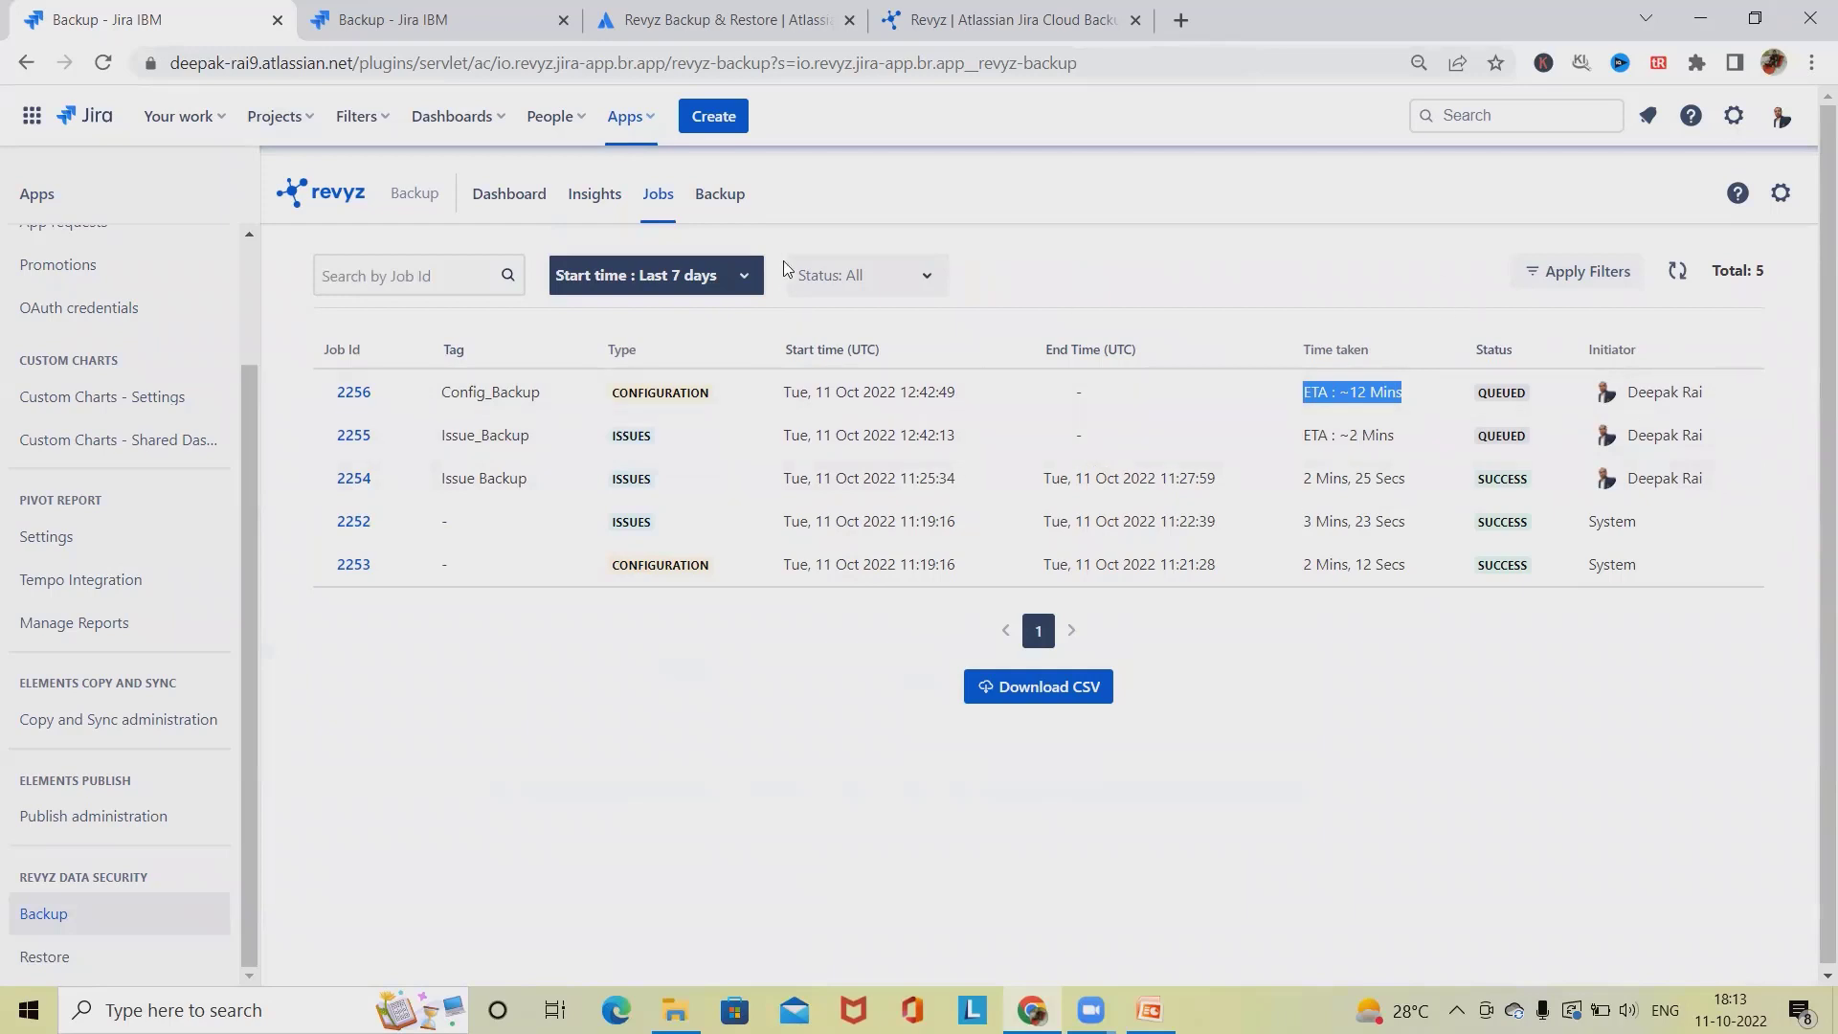
Open the backup settings and look at the pause option for scheduled backups without pausing them
left_click(1780, 194)
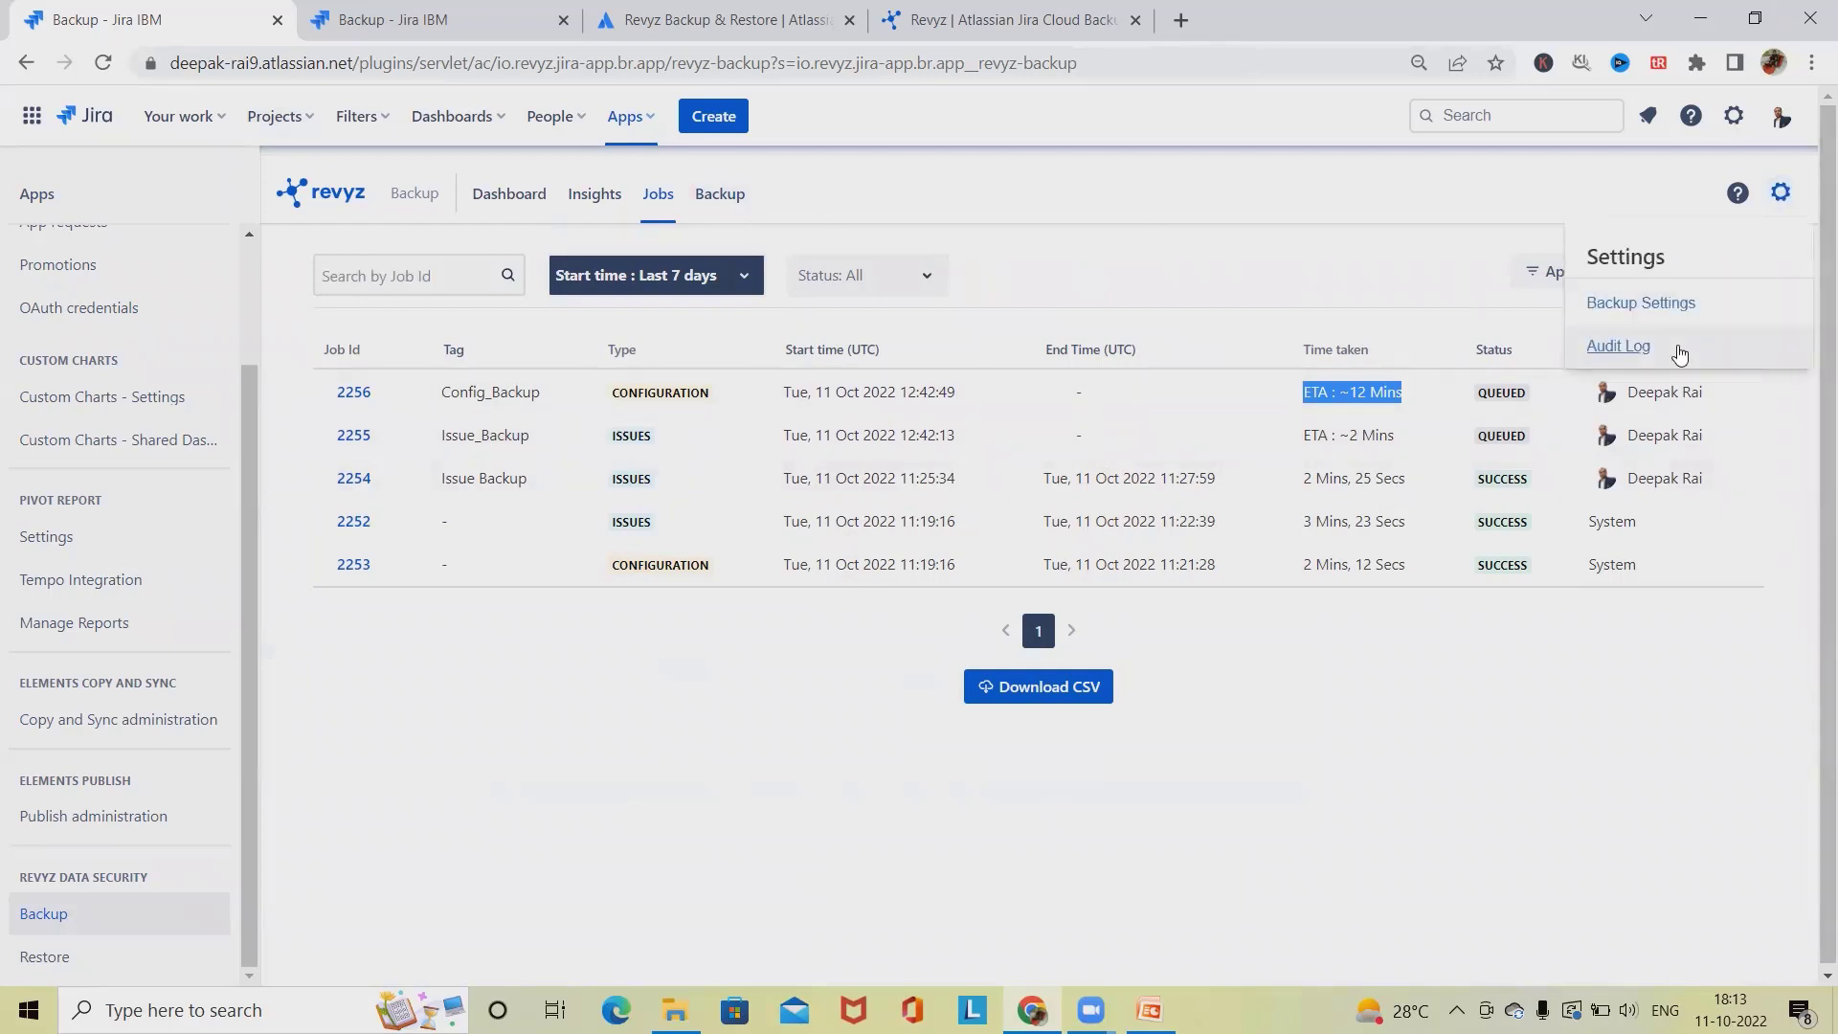
left_click(1641, 303)
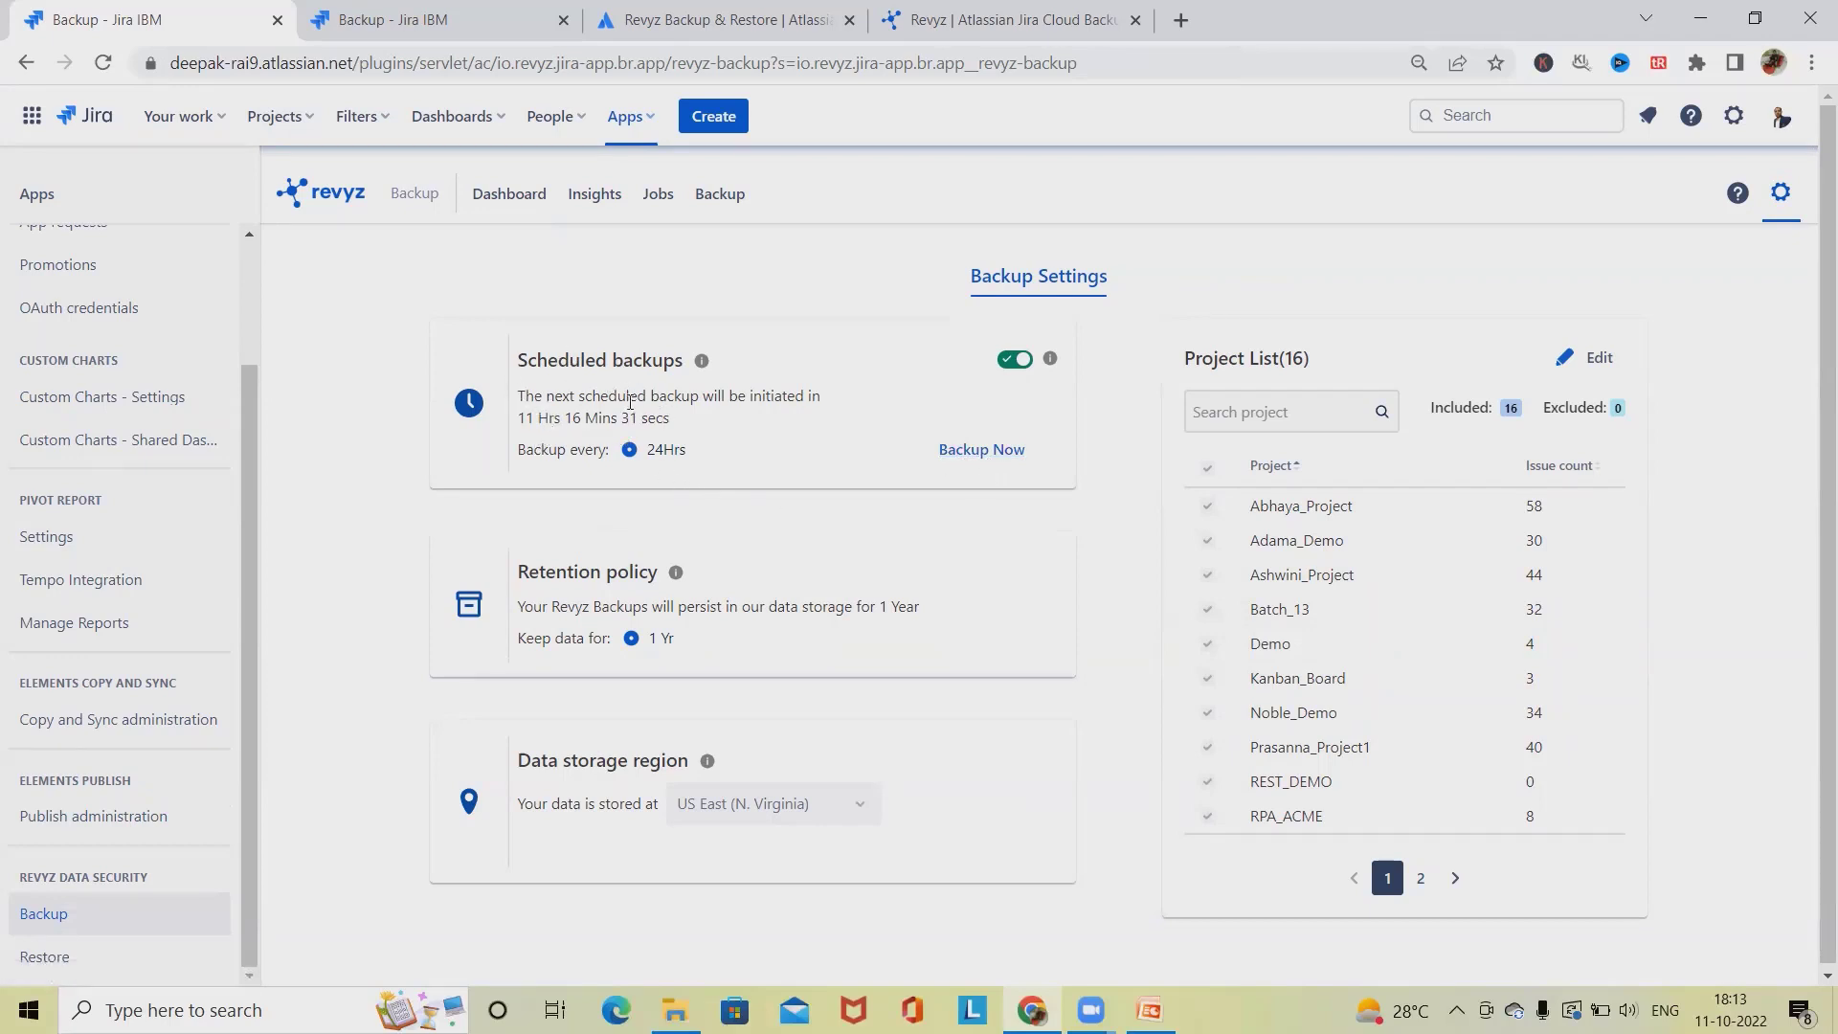
left_click(1013, 360)
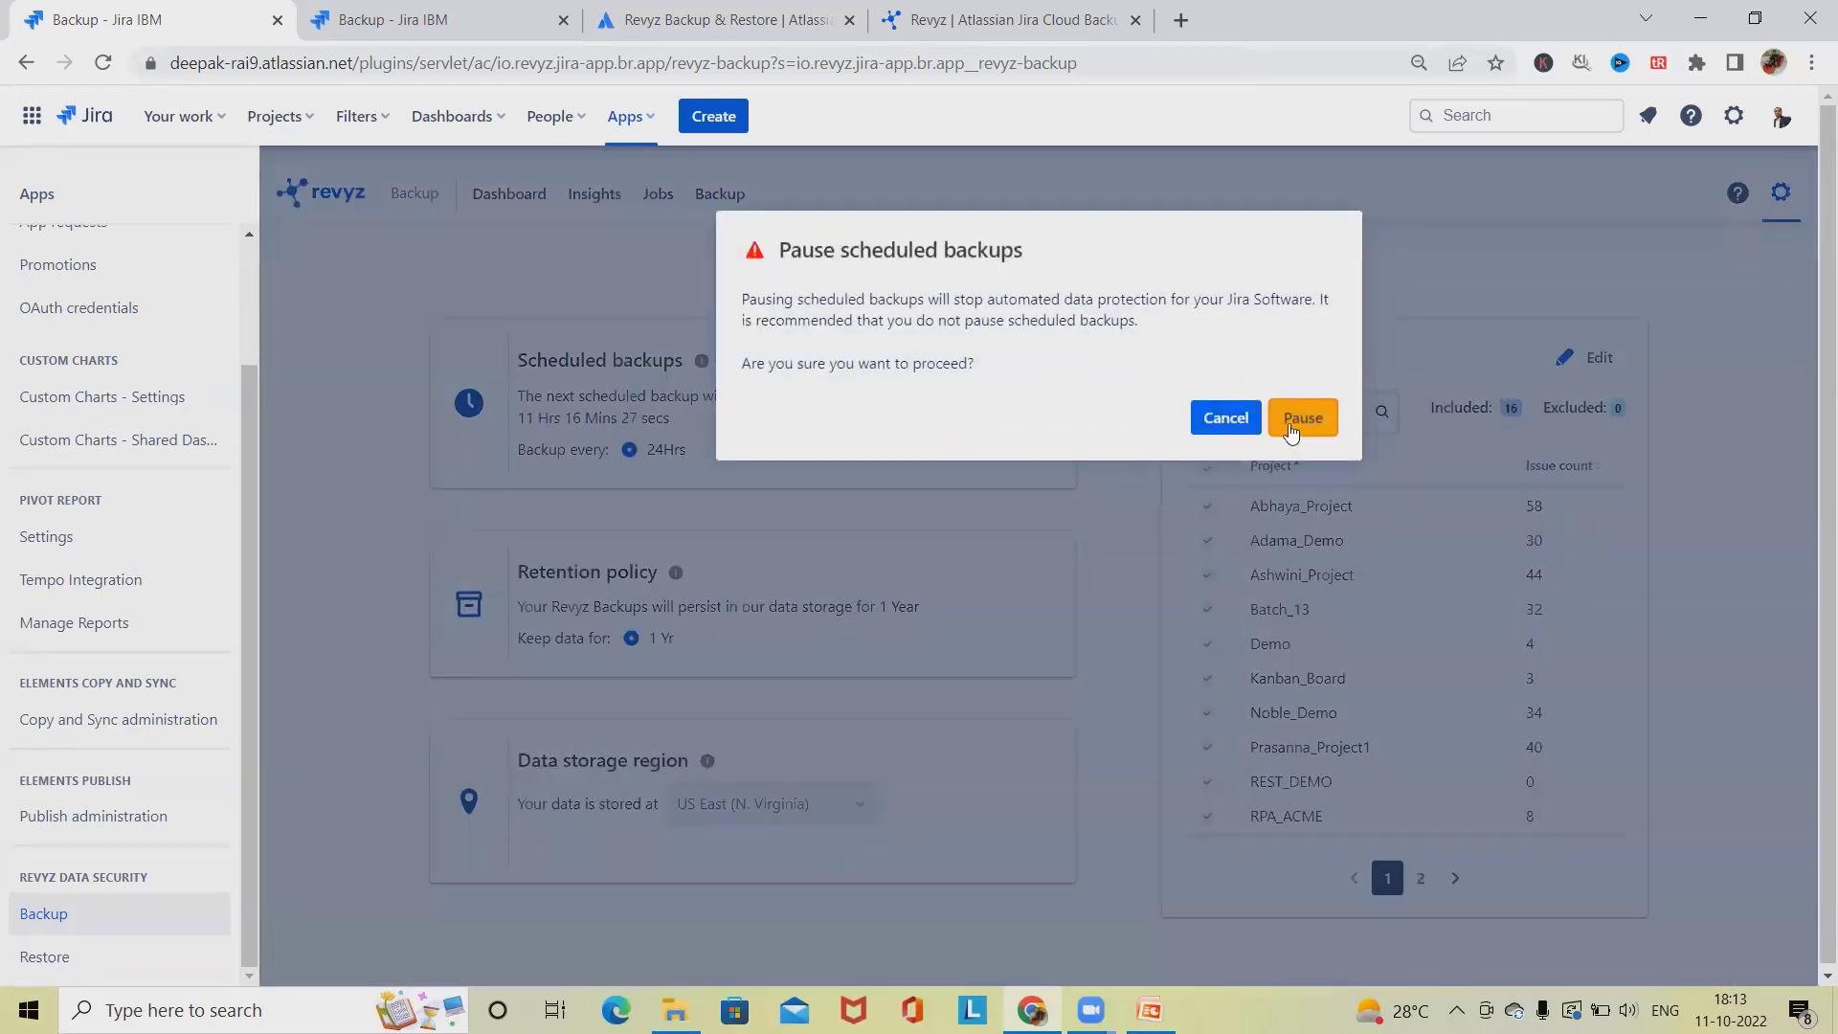
left_click(1234, 421)
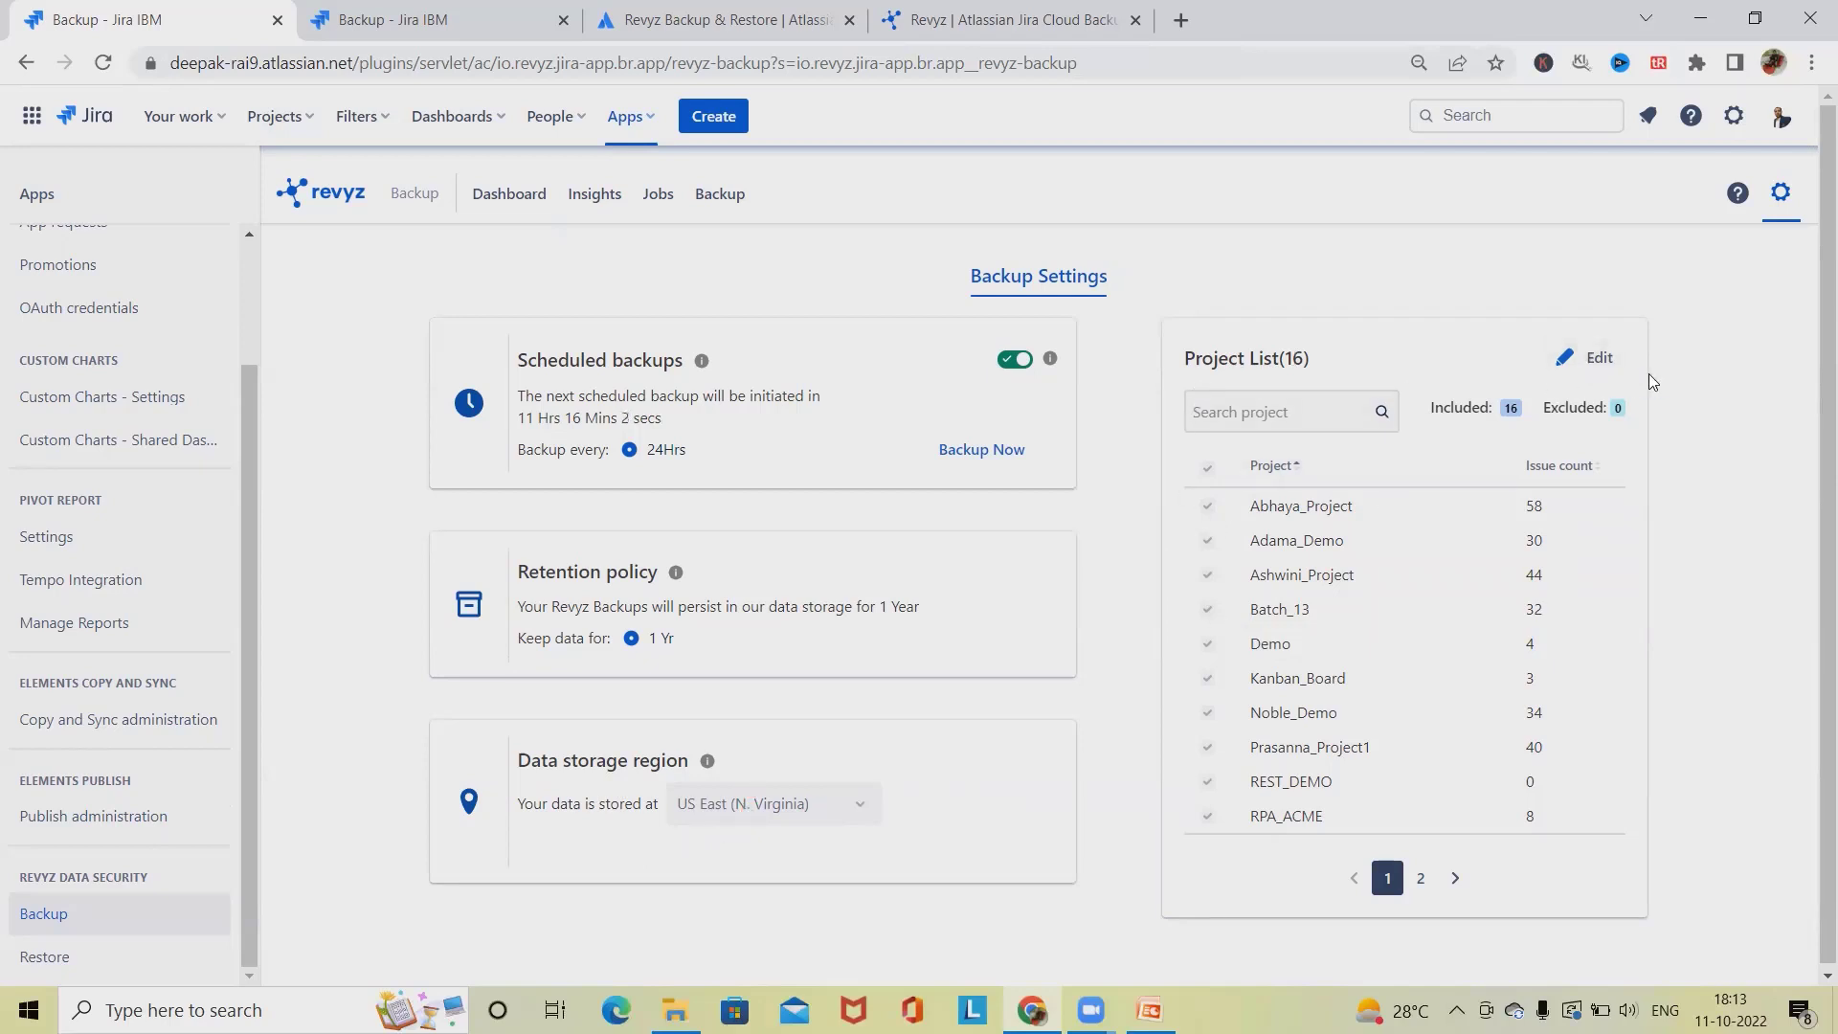
Exclude the RPA_ACME project from backups, save the project list, and reopen it for editing to review its second page
left_click(1600, 357)
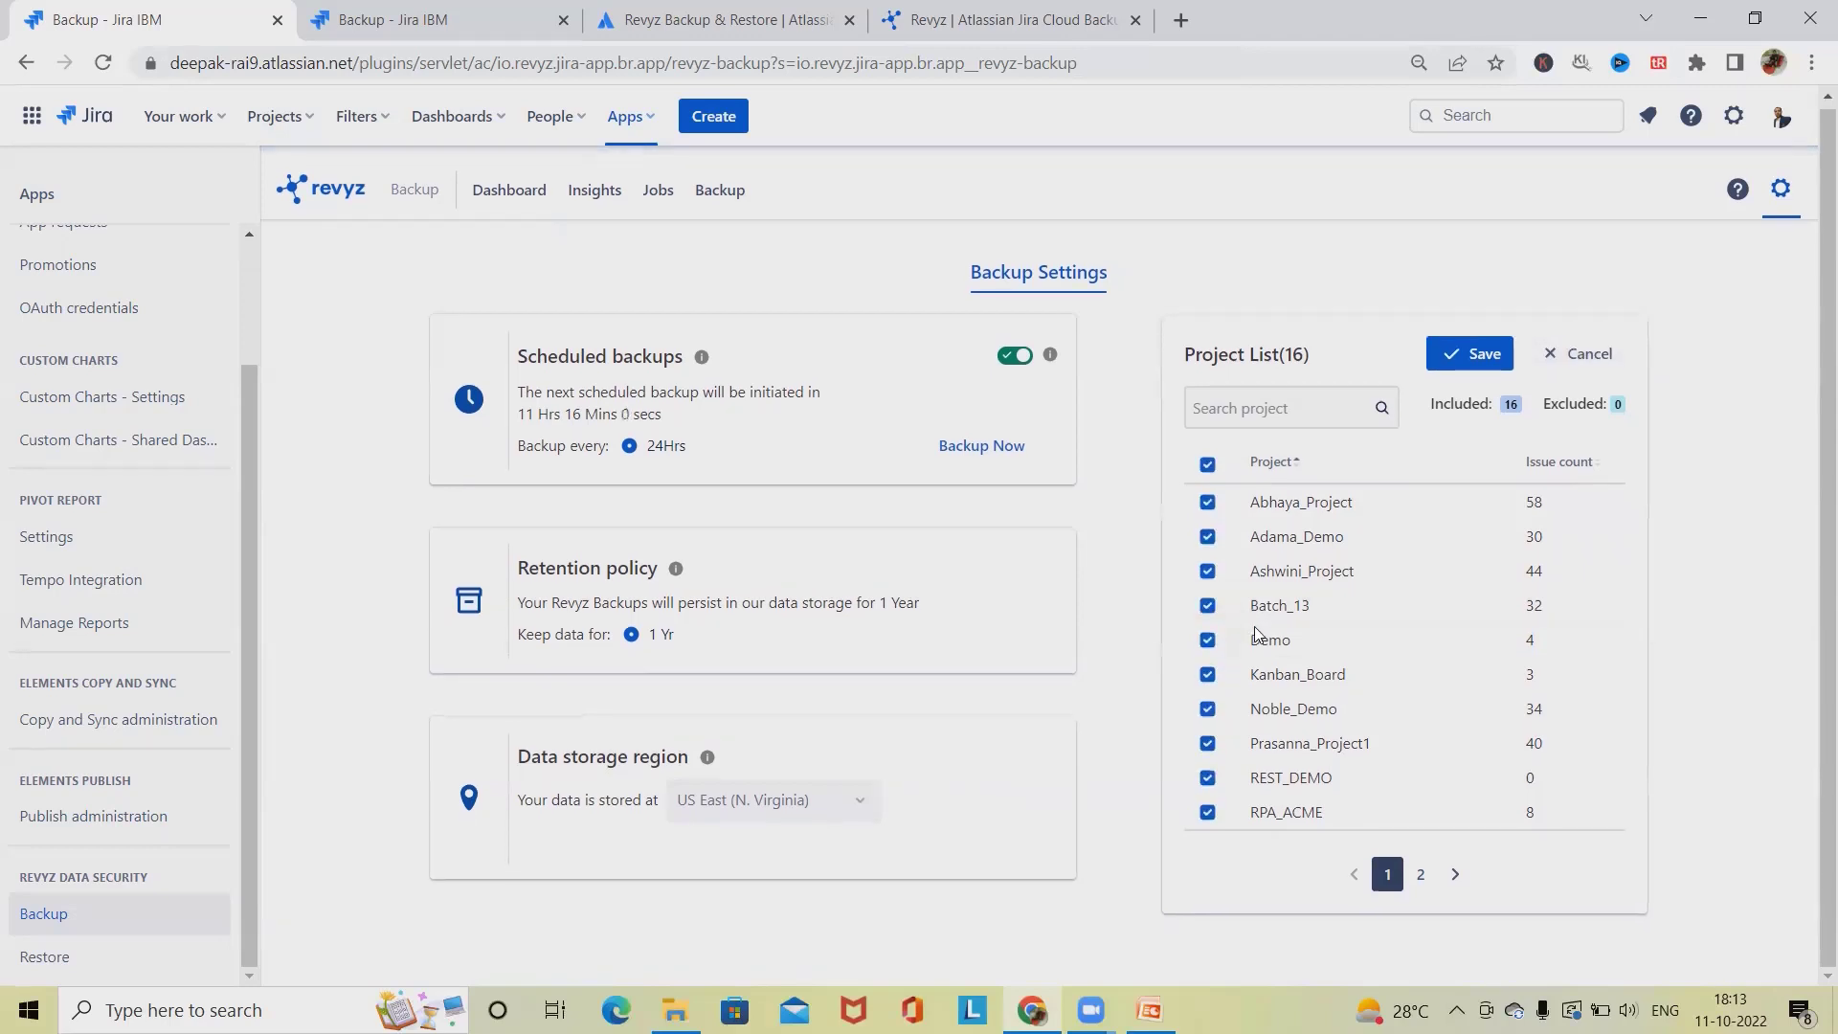
left_click(1208, 812)
left_click(1465, 353)
left_click(1311, 410)
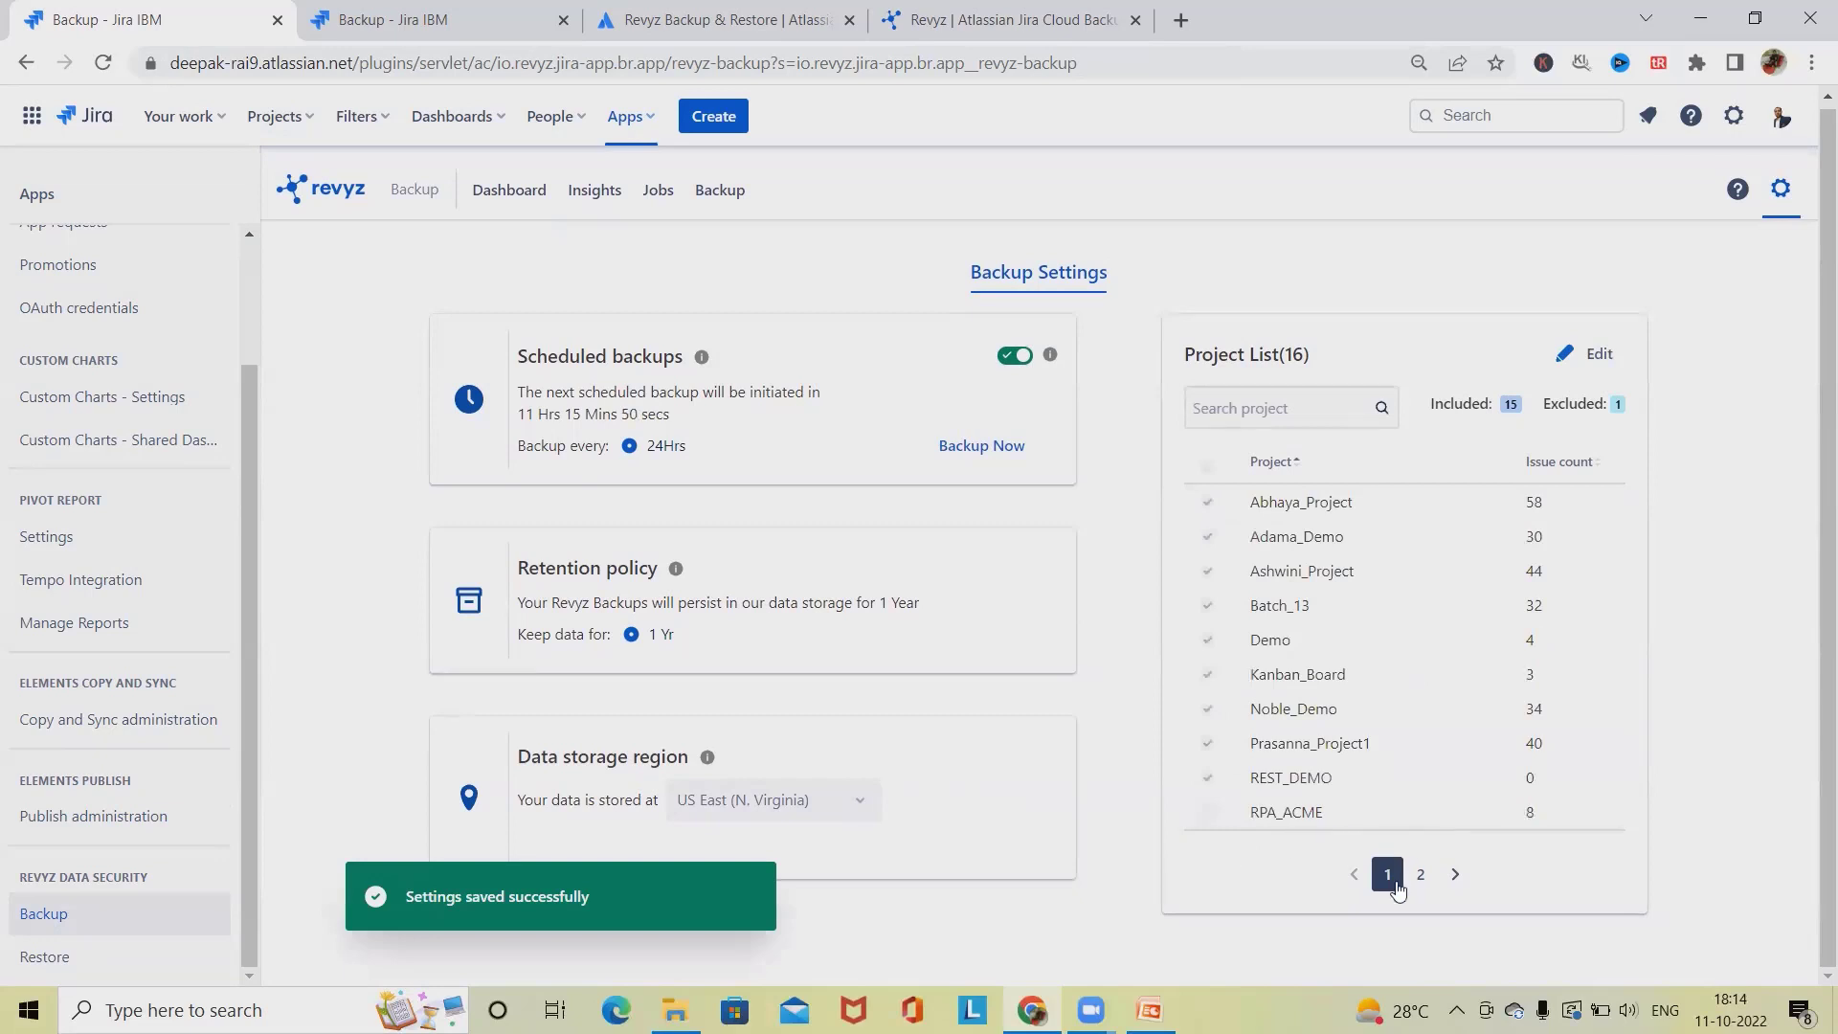
left_click(1596, 355)
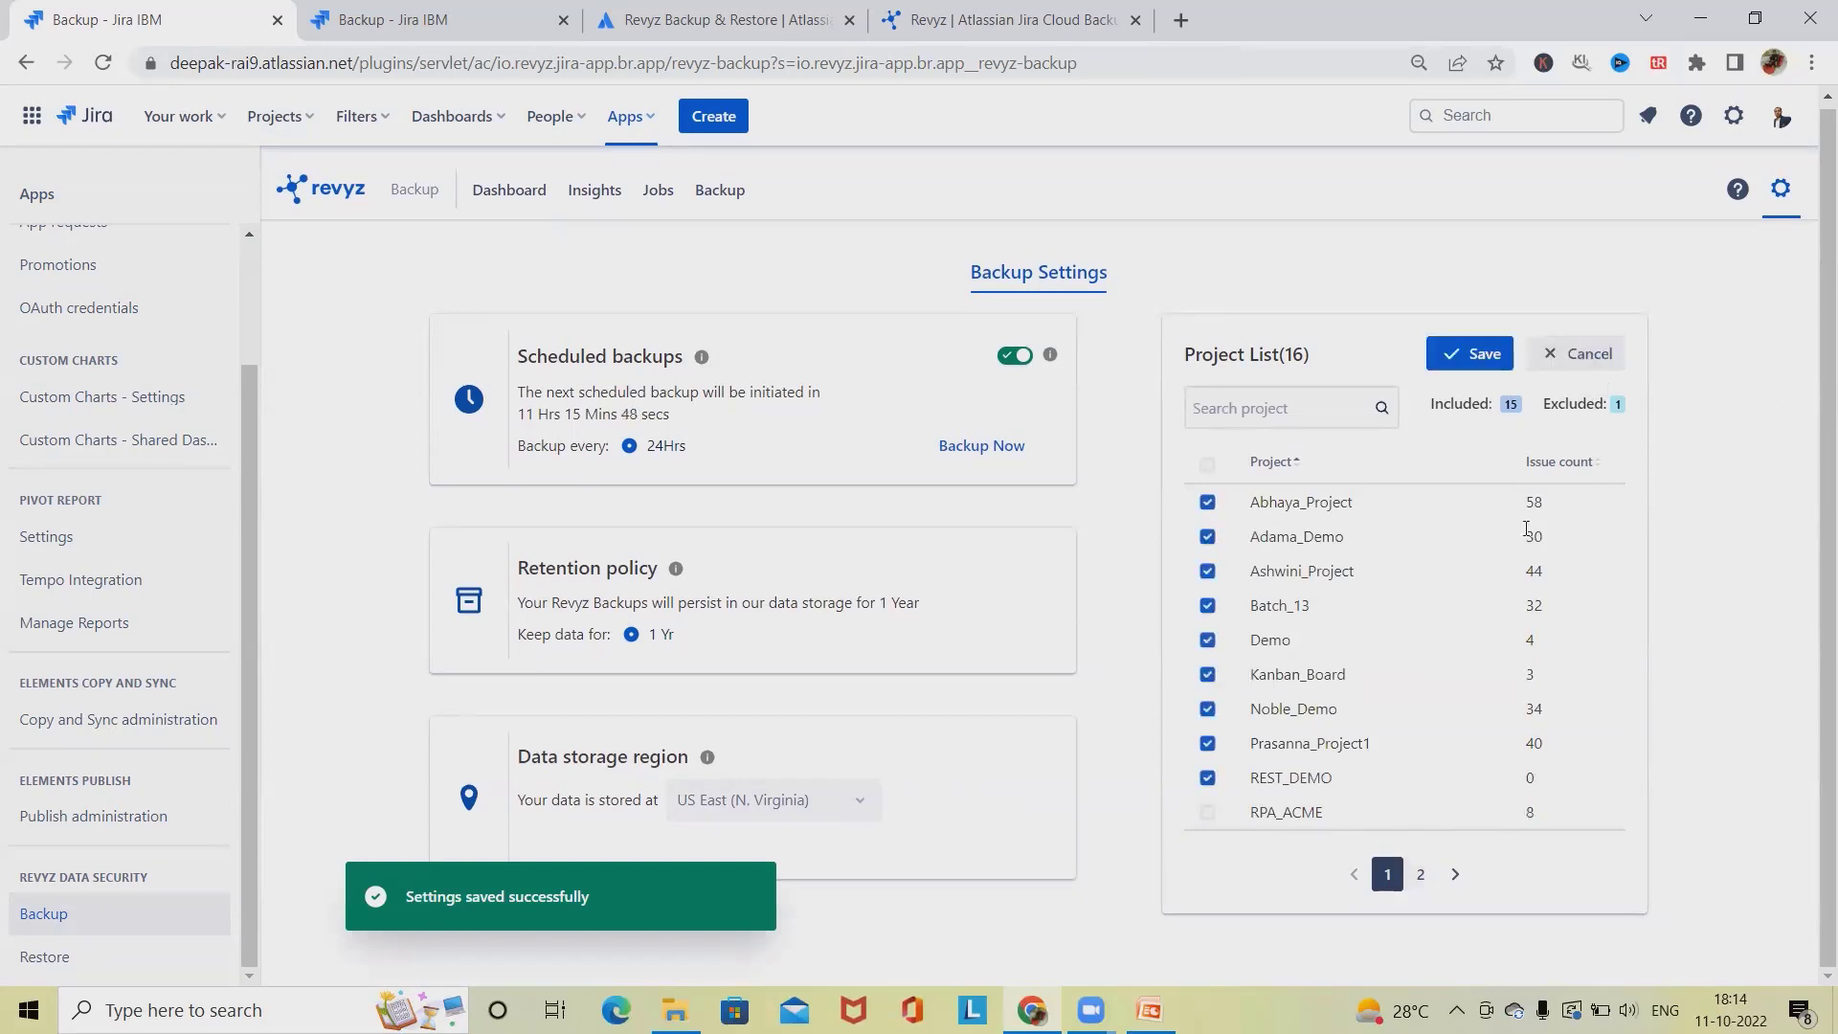
left_click(1421, 875)
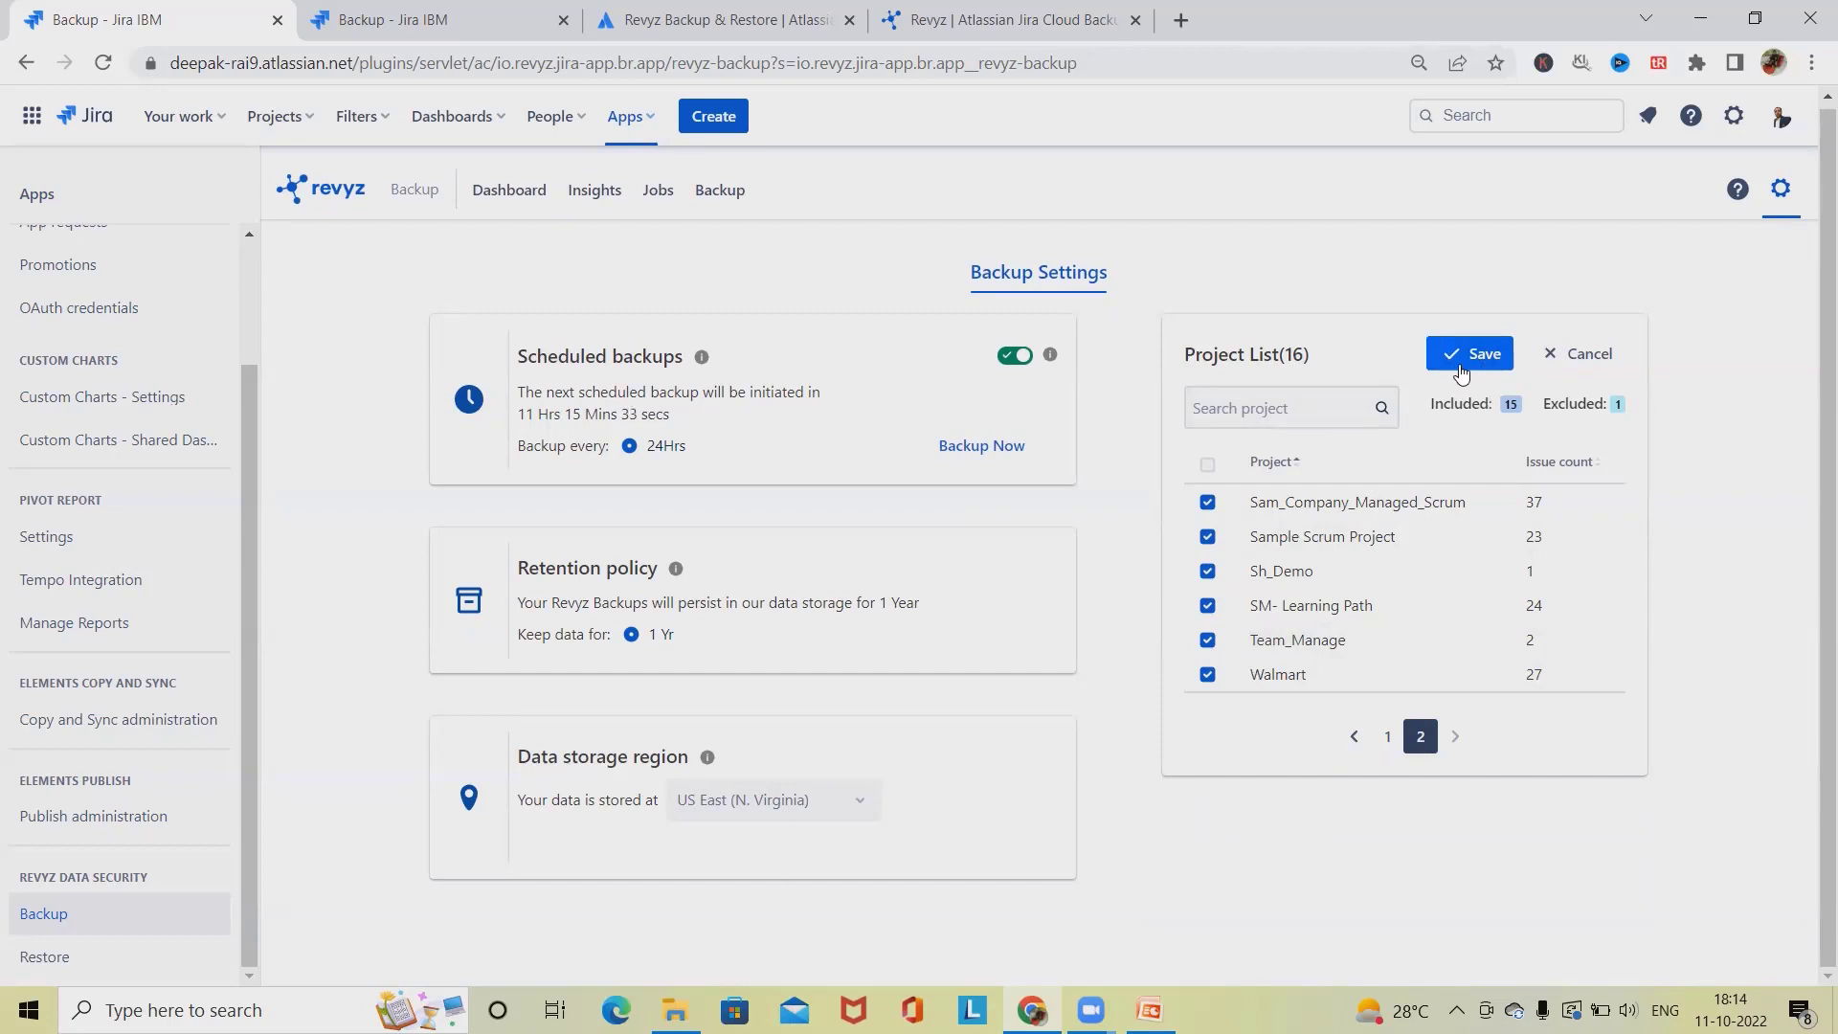
Return to the job list and examine the status, type and estimated time of the two on-demand backups
left_click(660, 196)
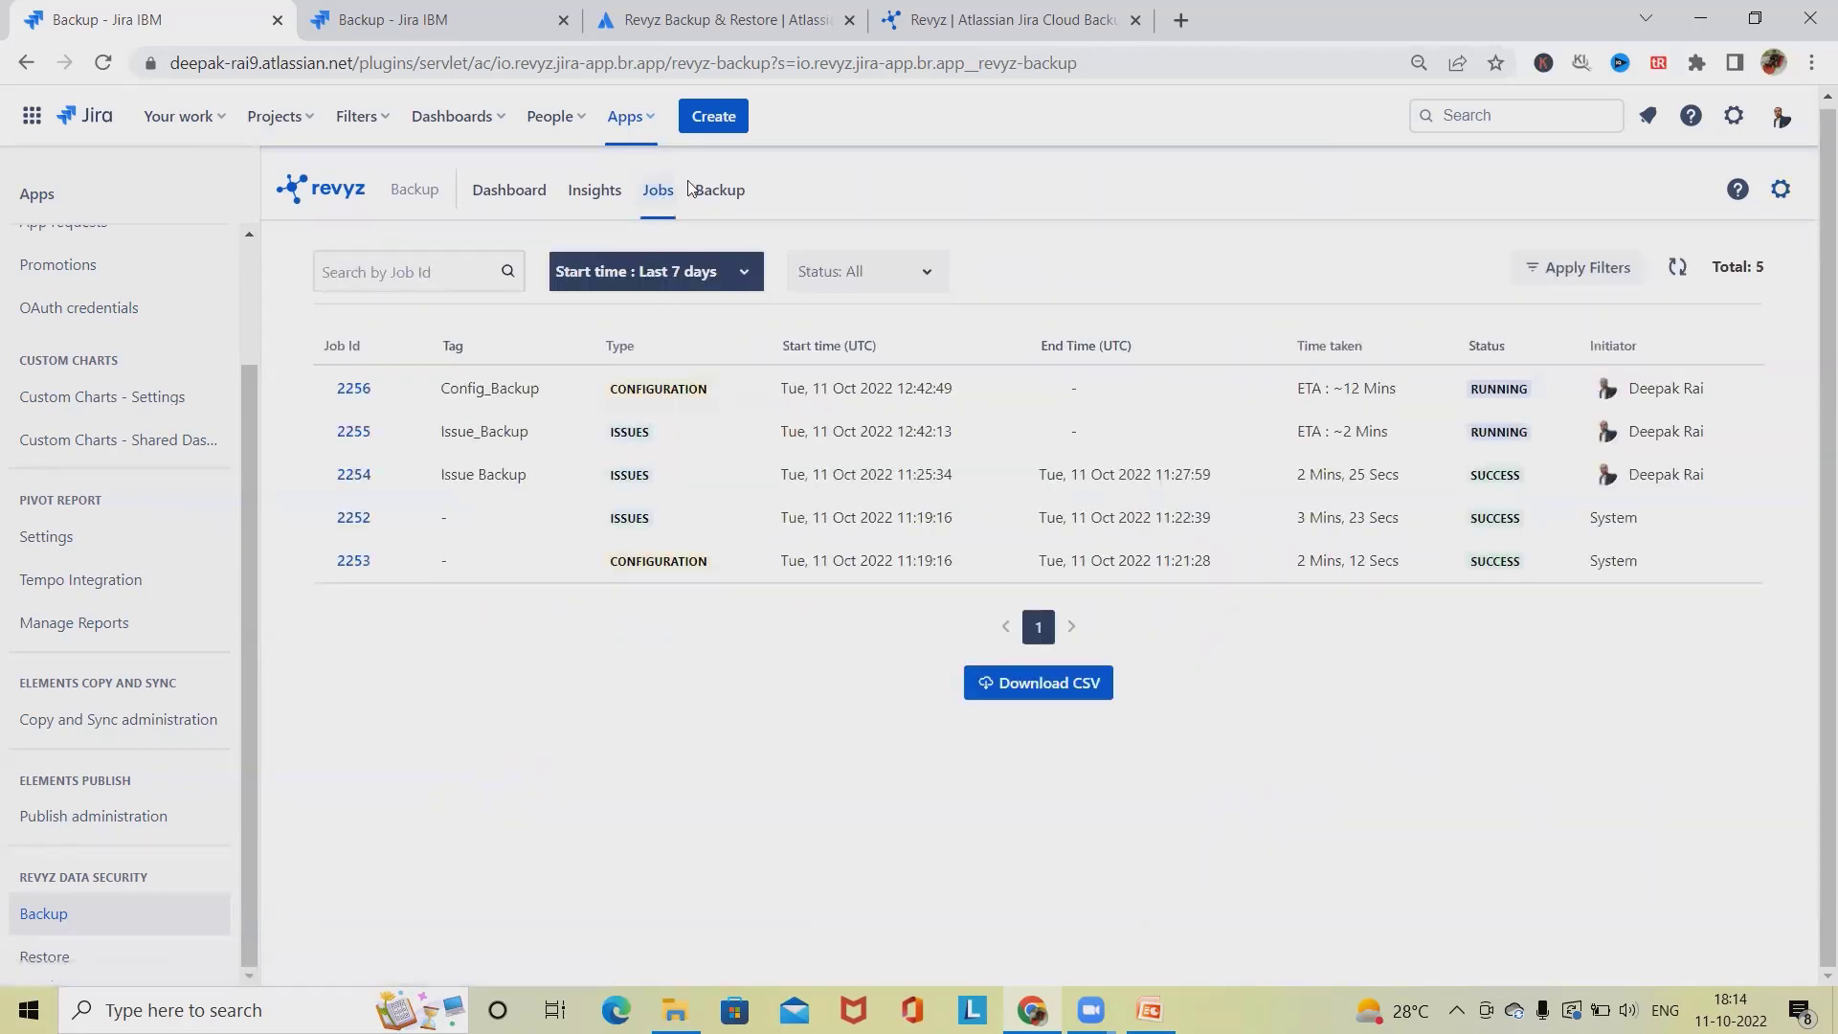
left_click_drag(1471, 432, 1537, 427)
left_click(1371, 460)
left_click_drag(1394, 389, 1314, 399)
left_click_drag(609, 395, 787, 389)
left_click_drag(1396, 389, 1341, 393)
left_click(652, 372)
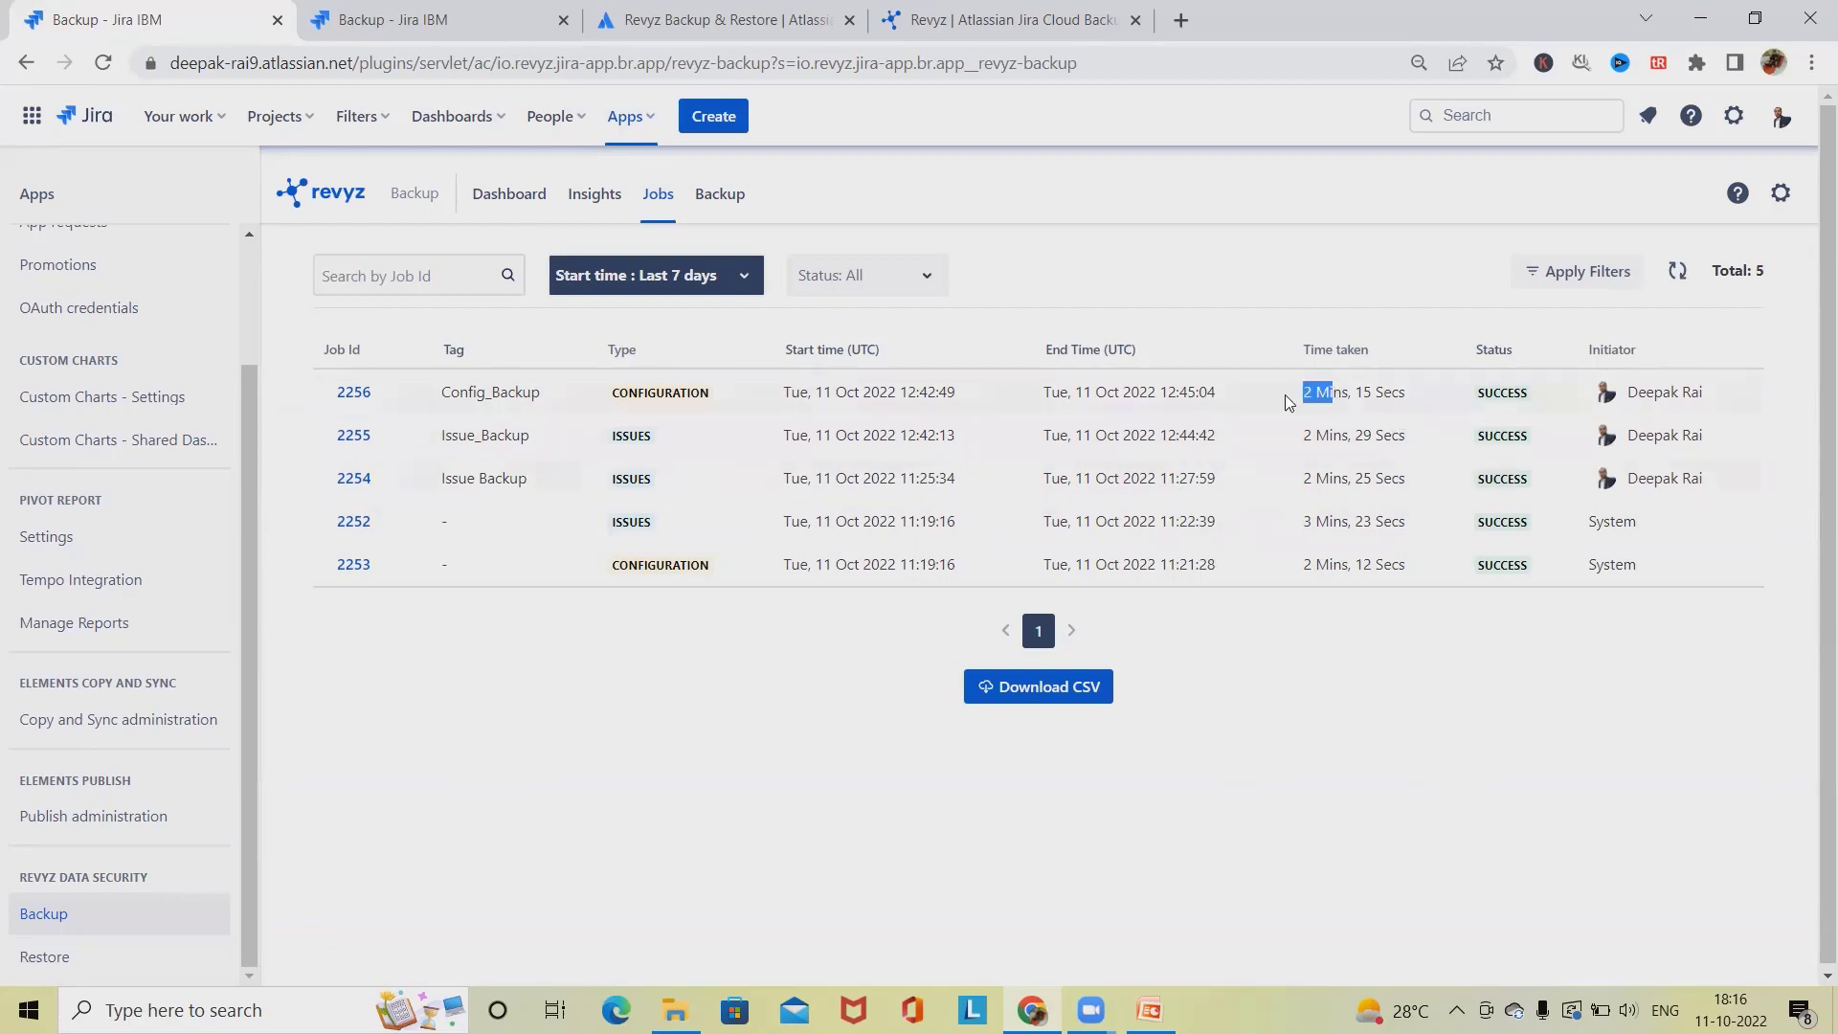
Check the time taken by the Config_Backup job in the job list
left_click(1402, 390)
mouse_move(1410, 402)
left_mouse_down()
mouse_move(1281, 408)
mouse_move(1394, 408)
left_mouse_up()
left_click(1292, 396)
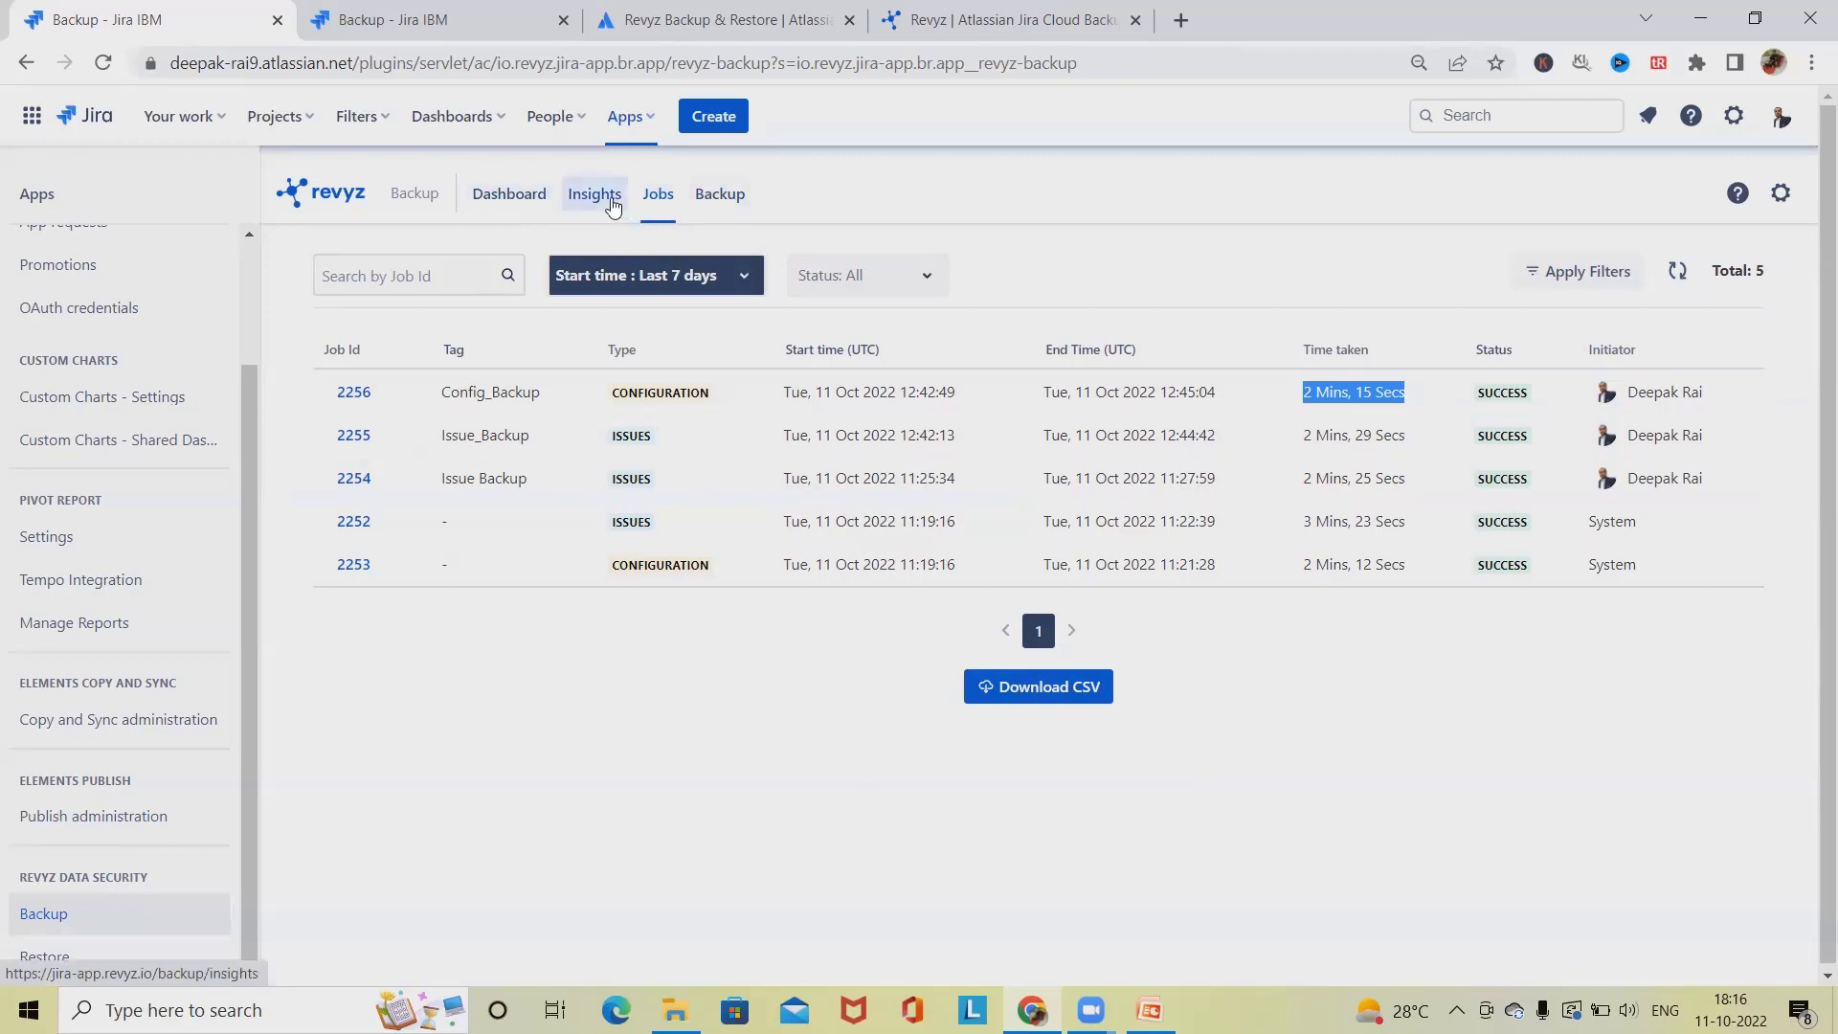
Open the Config_Backup job's details, examine its type, time taken and workflow counts, and refresh the details
left_click(346, 393)
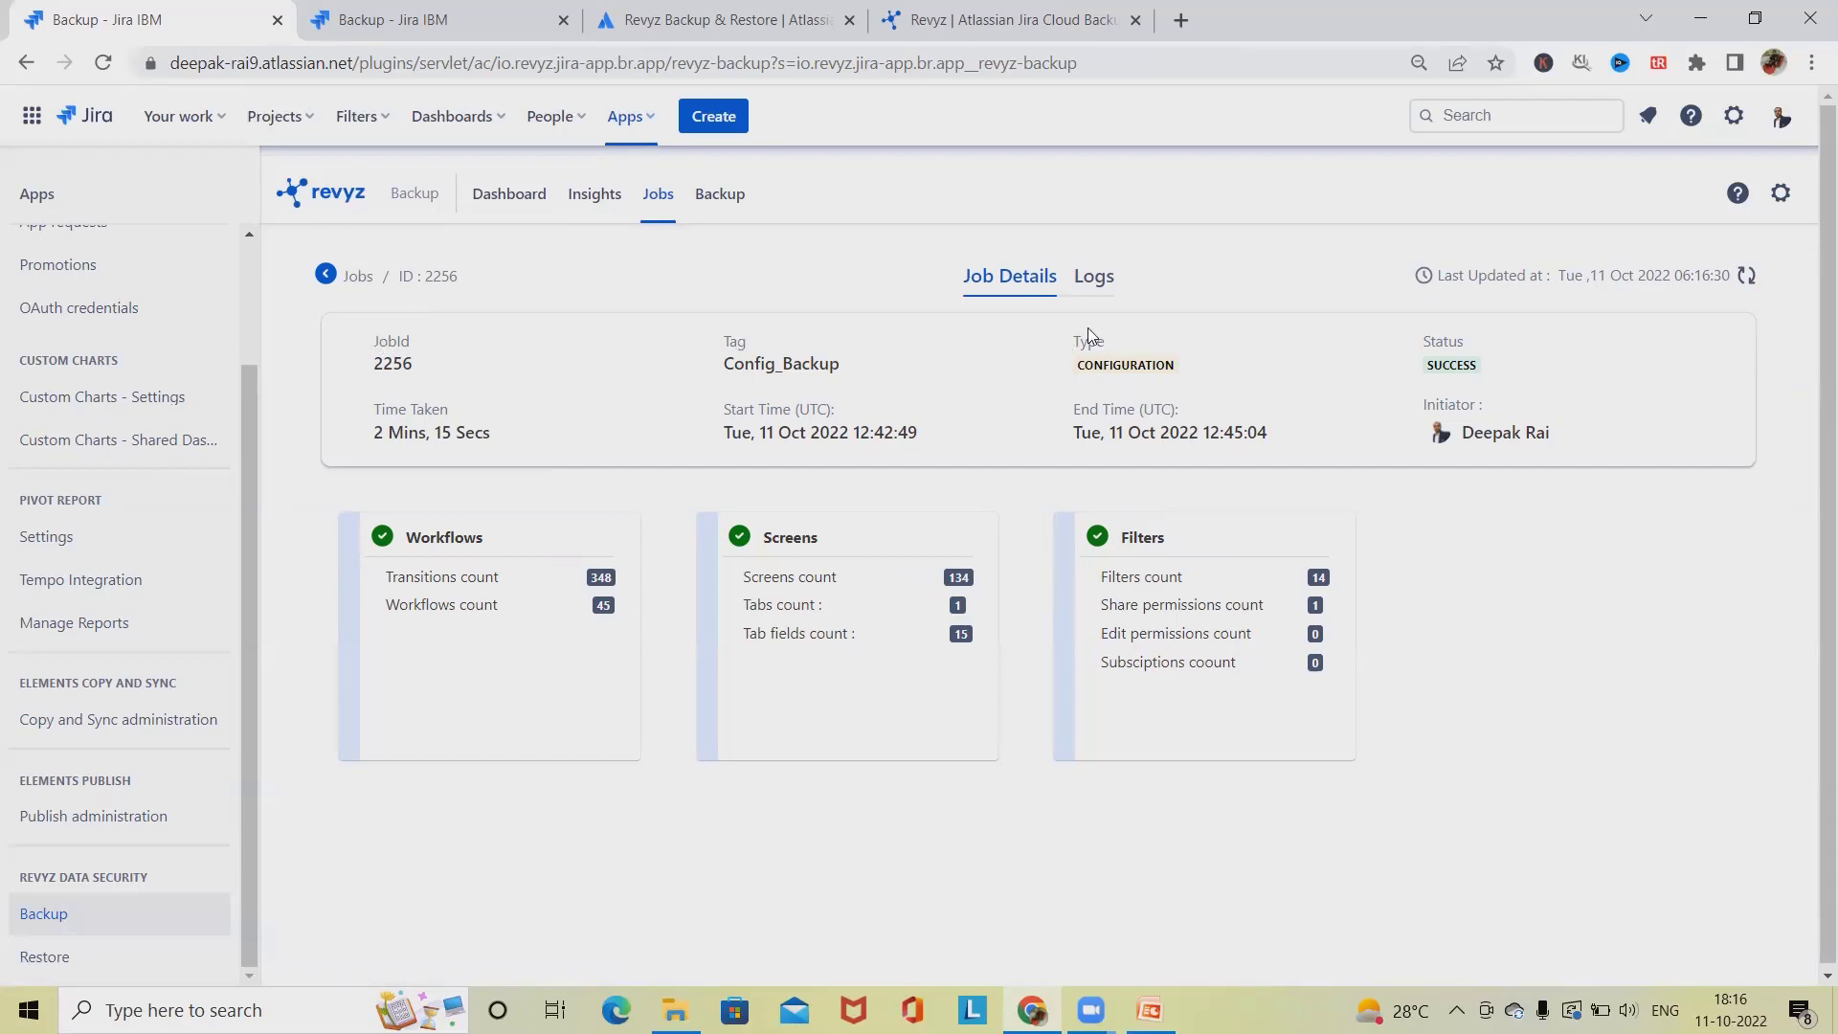
left_click_drag(1072, 389, 1240, 375)
left_click_drag(385, 409, 480, 419)
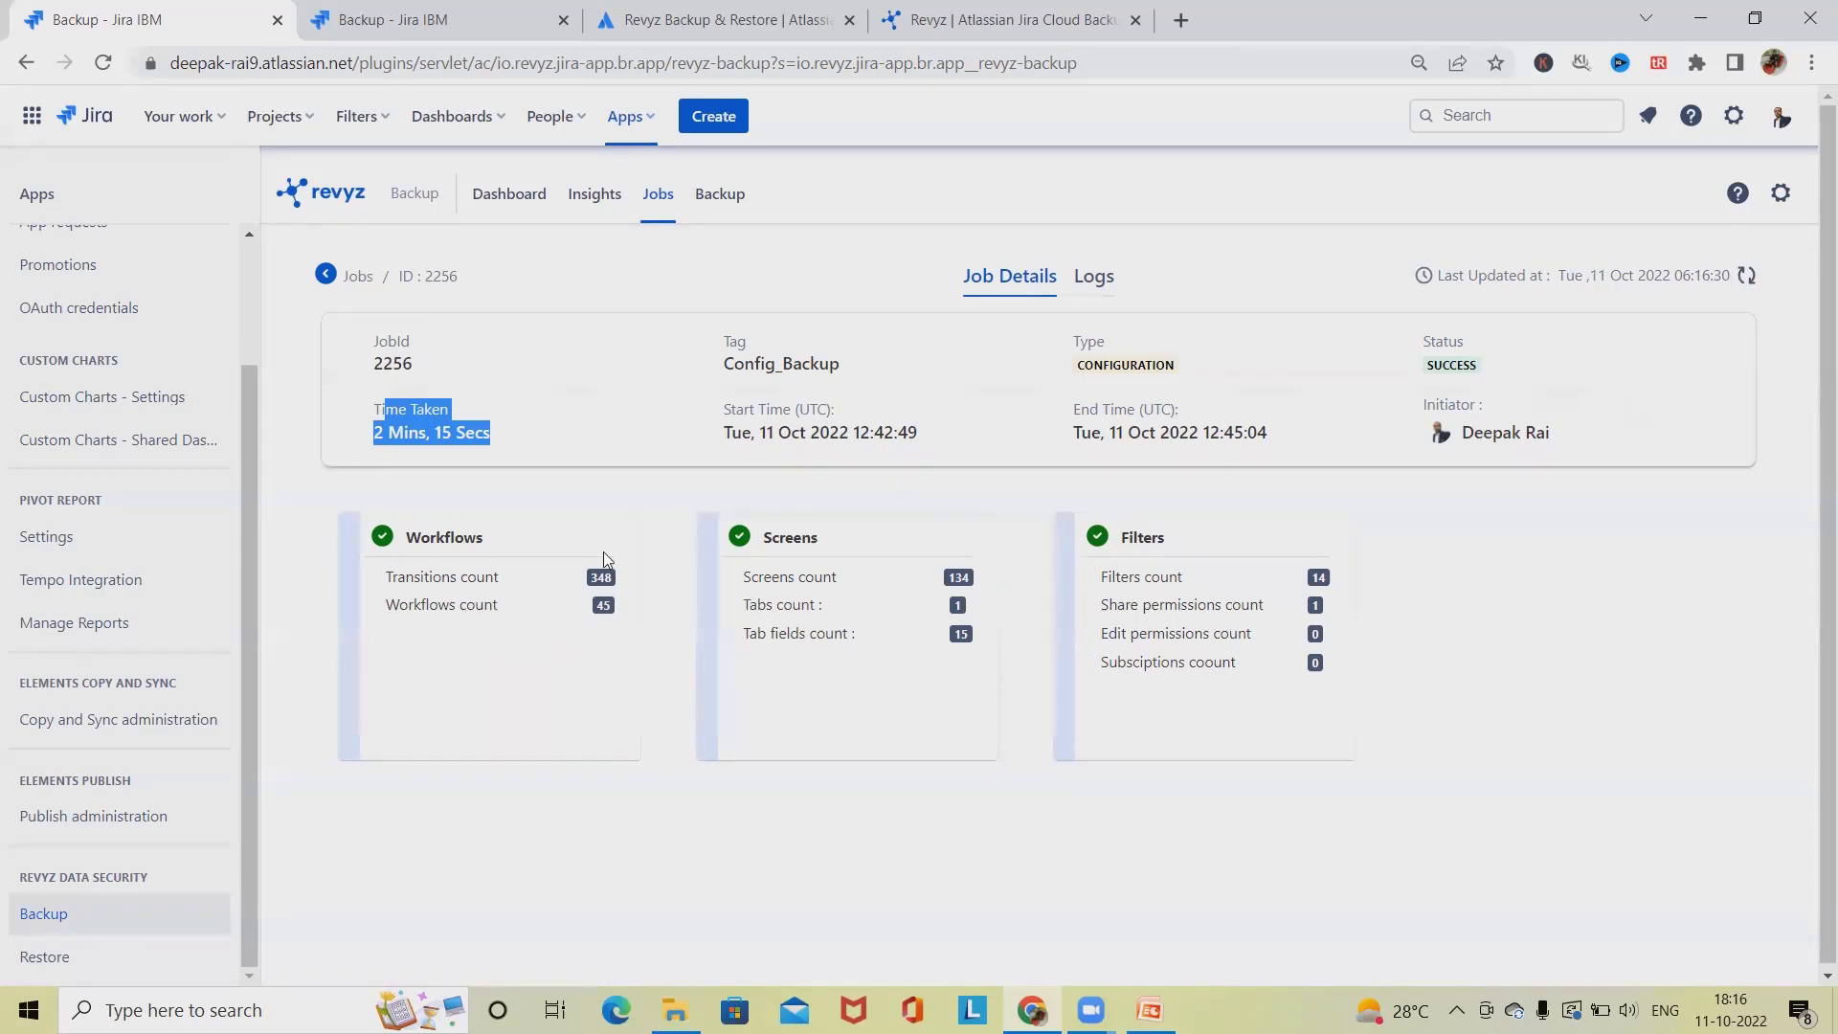
left_click_drag(404, 577, 611, 582)
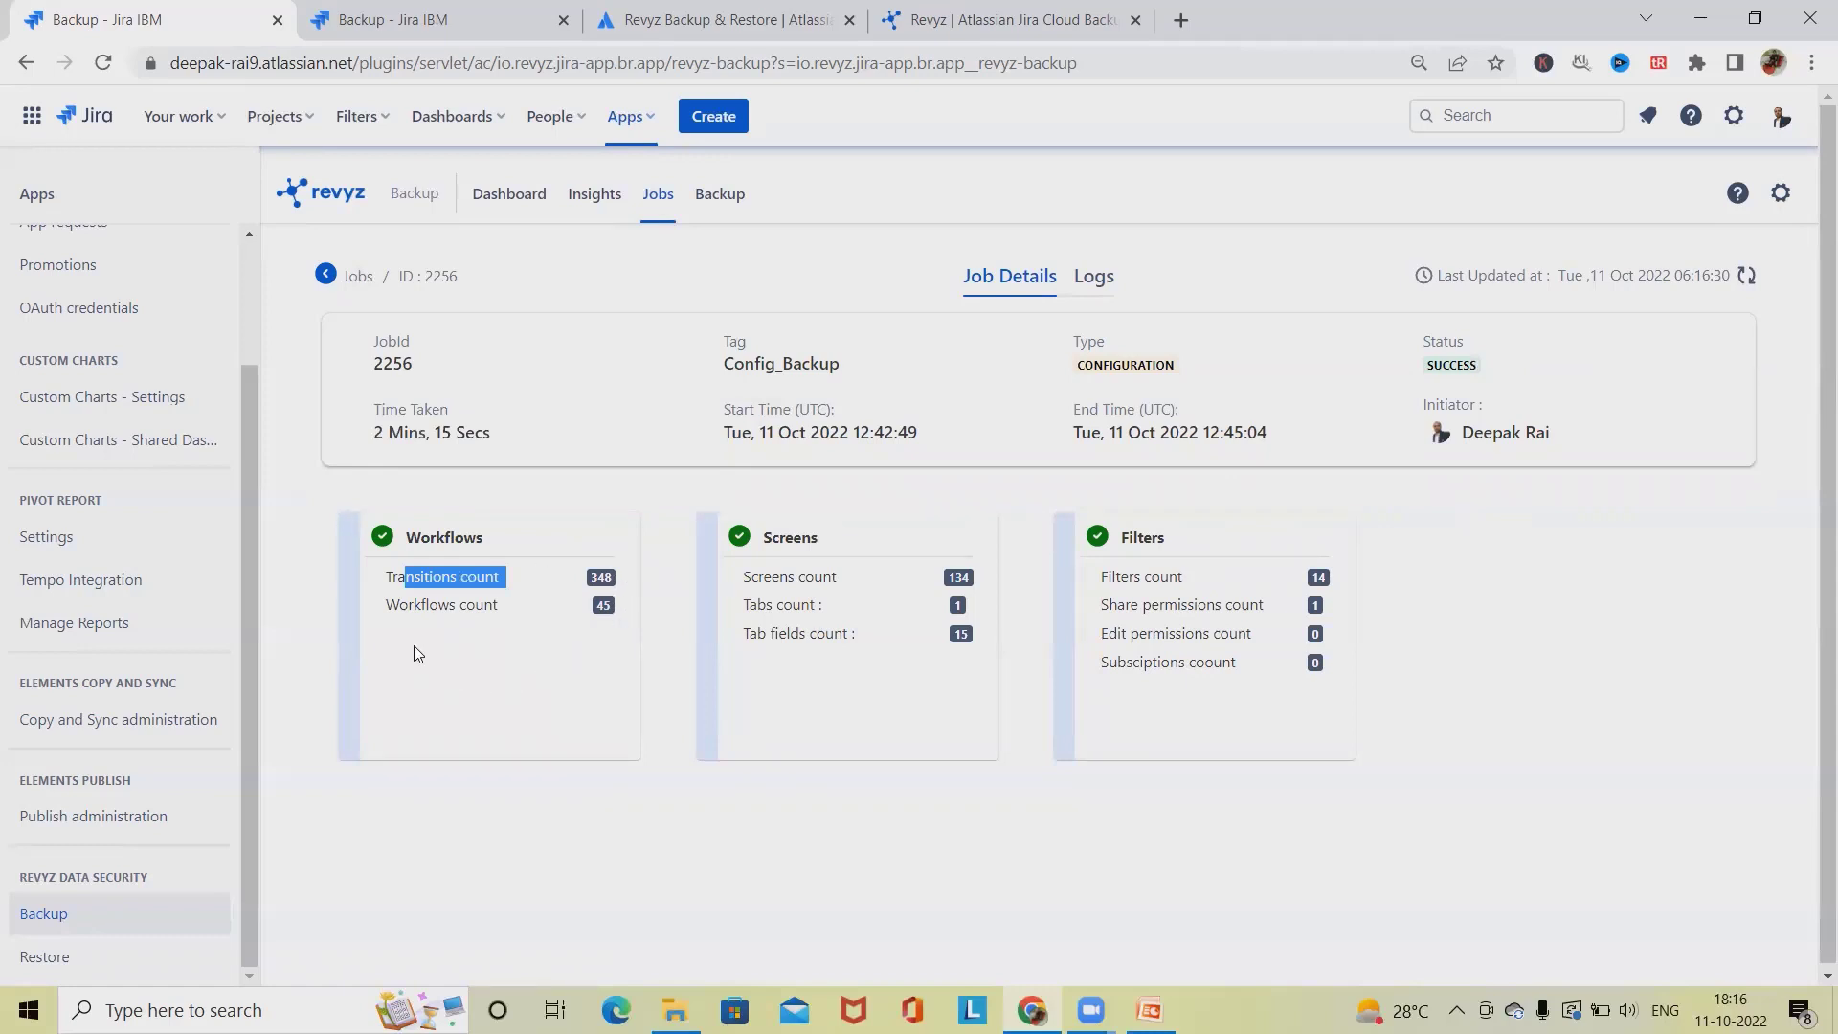
left_click_drag(456, 605, 510, 607)
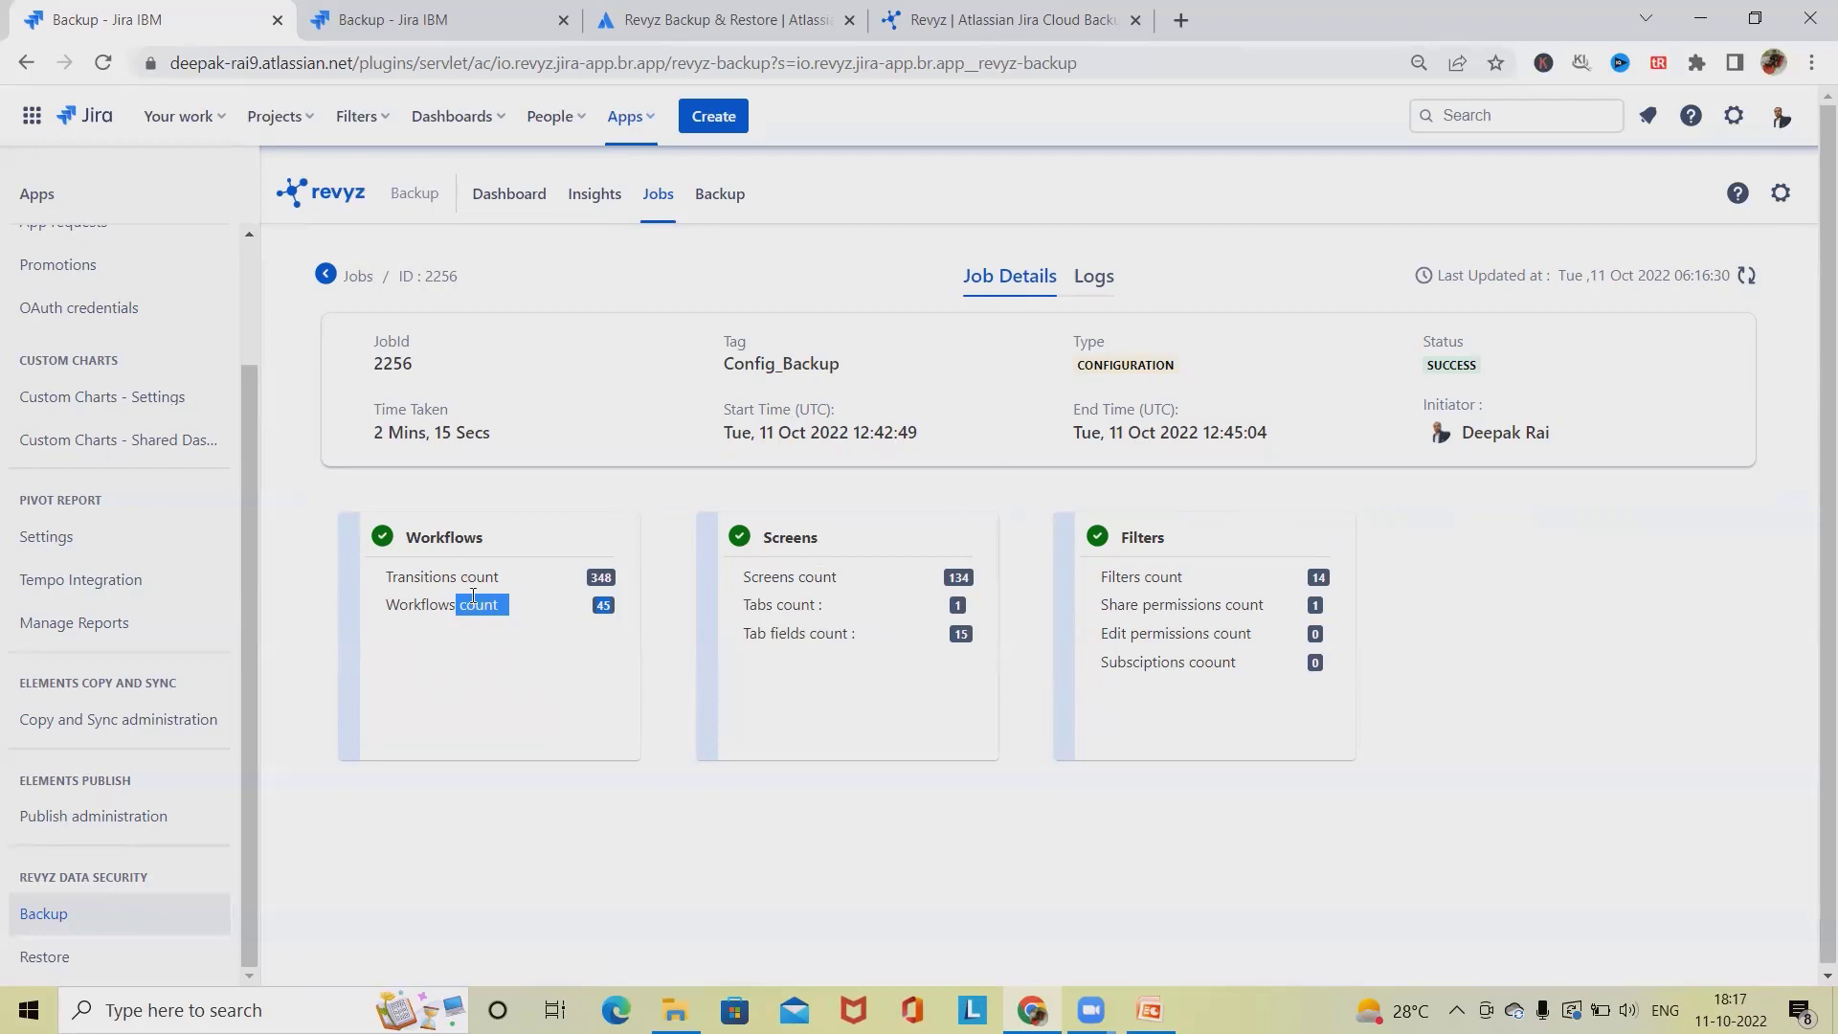
left_click_drag(406, 542, 519, 534)
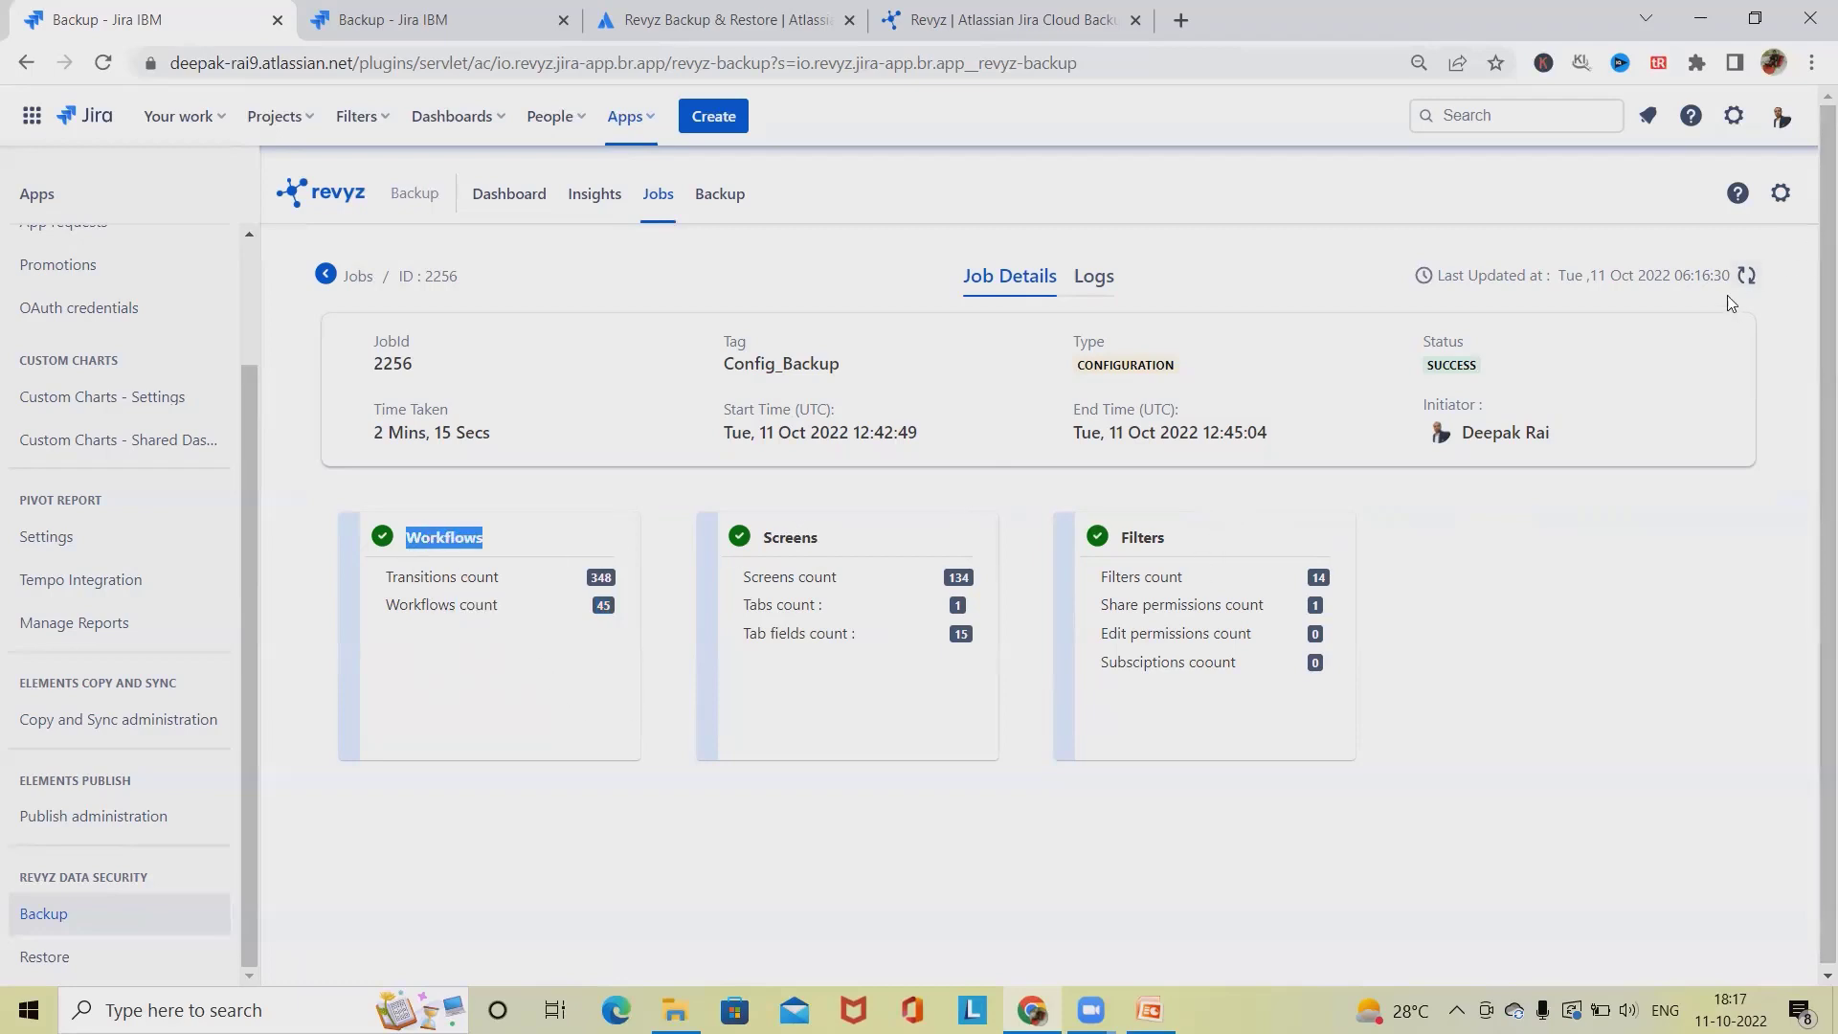
left_click(1746, 275)
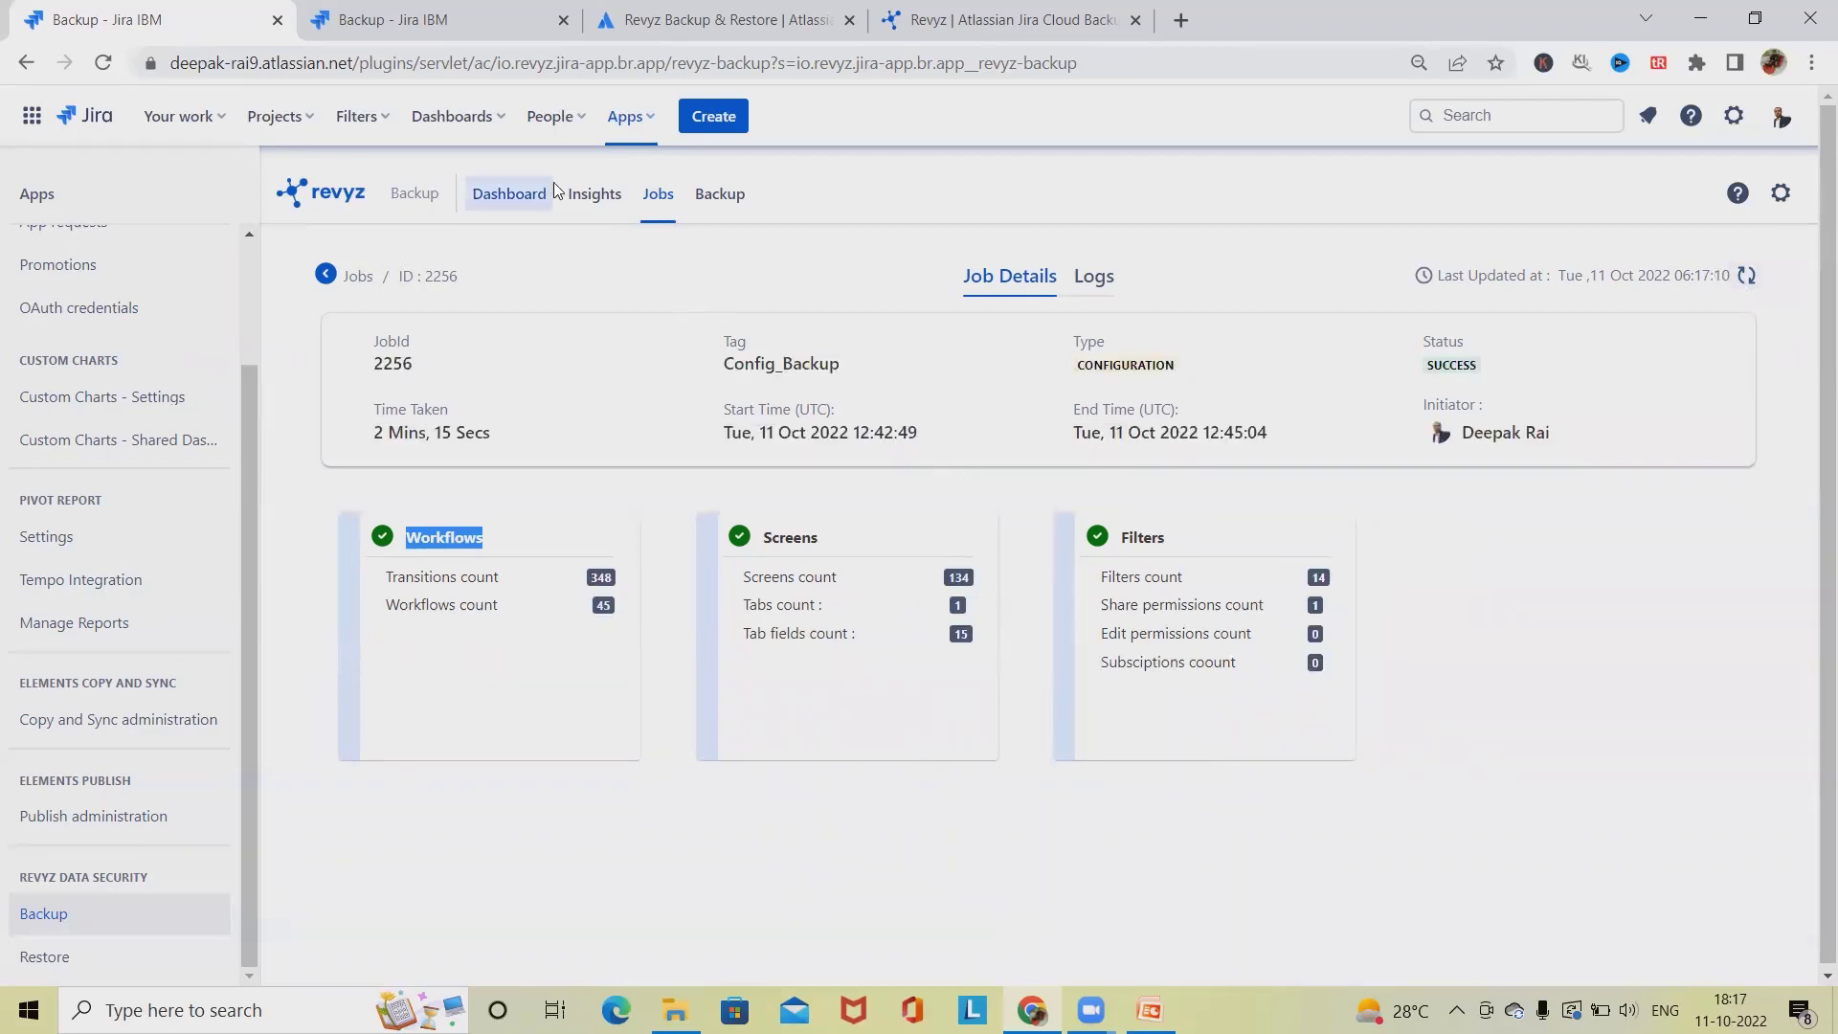
Open the Issue_Backup job's details and examine the updated attachments count of the first listed project
left_click(662, 208)
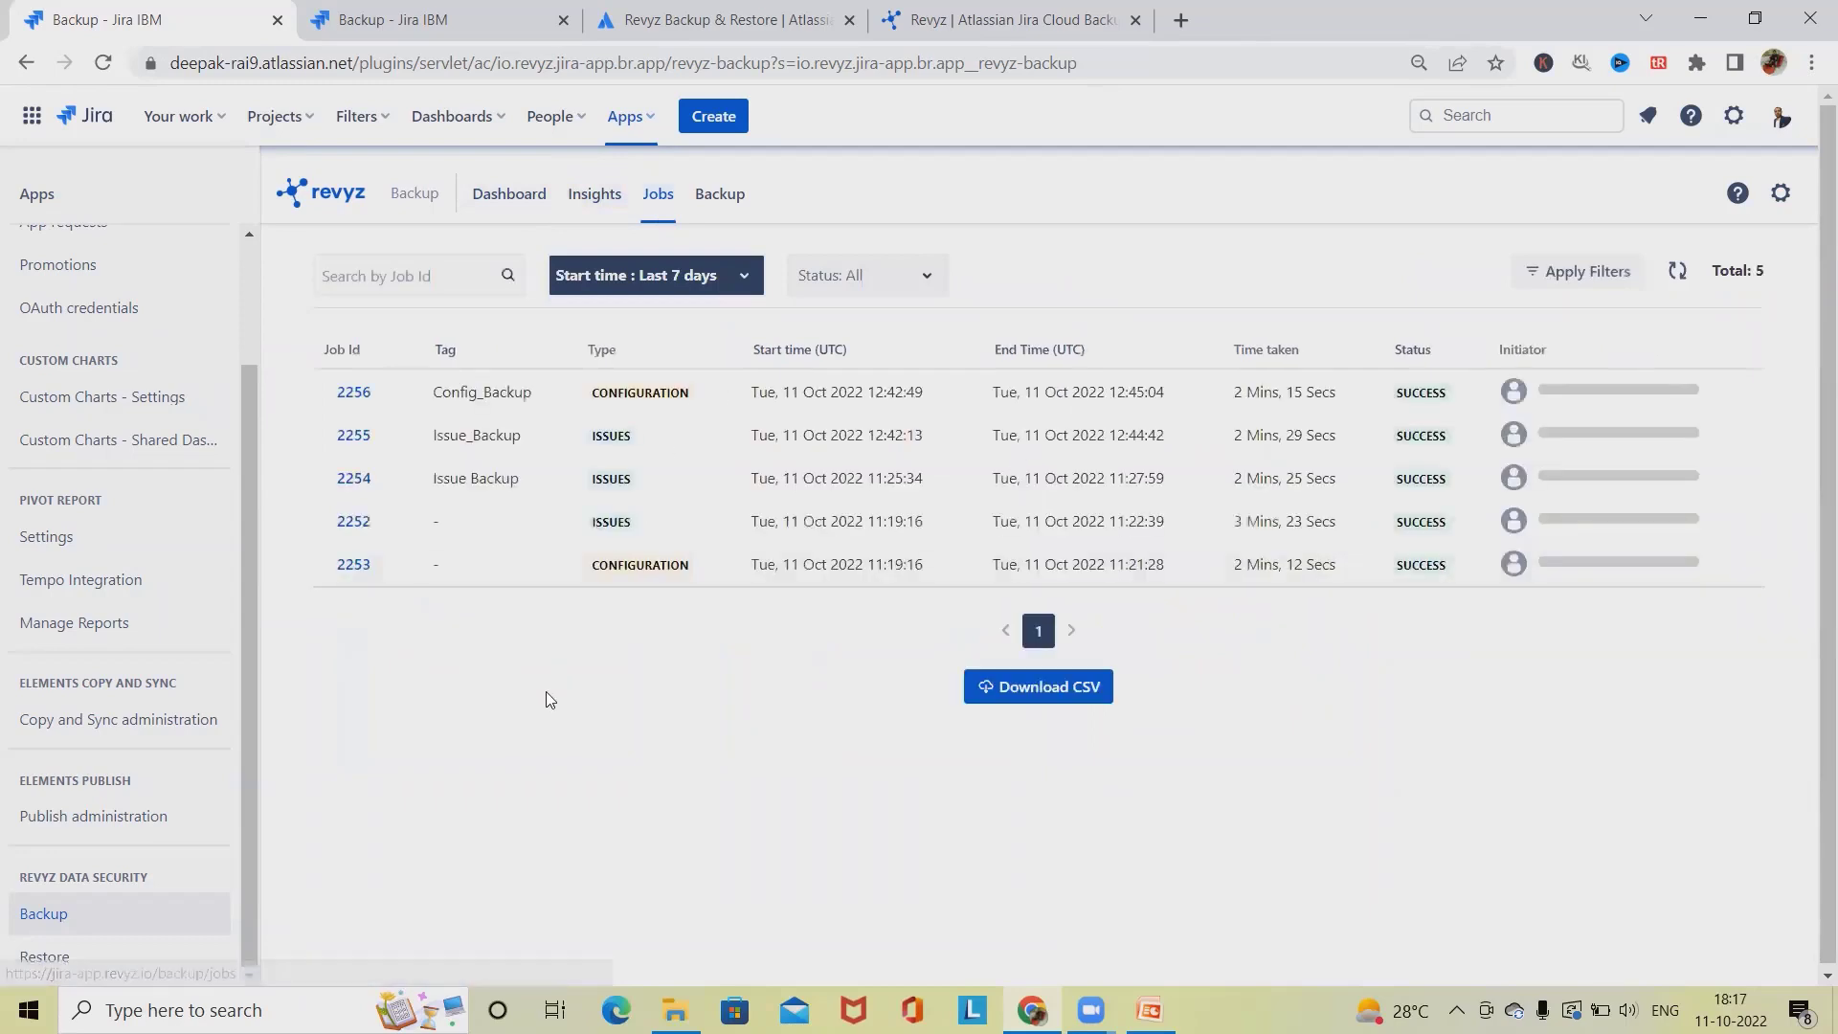
left_click(354, 436)
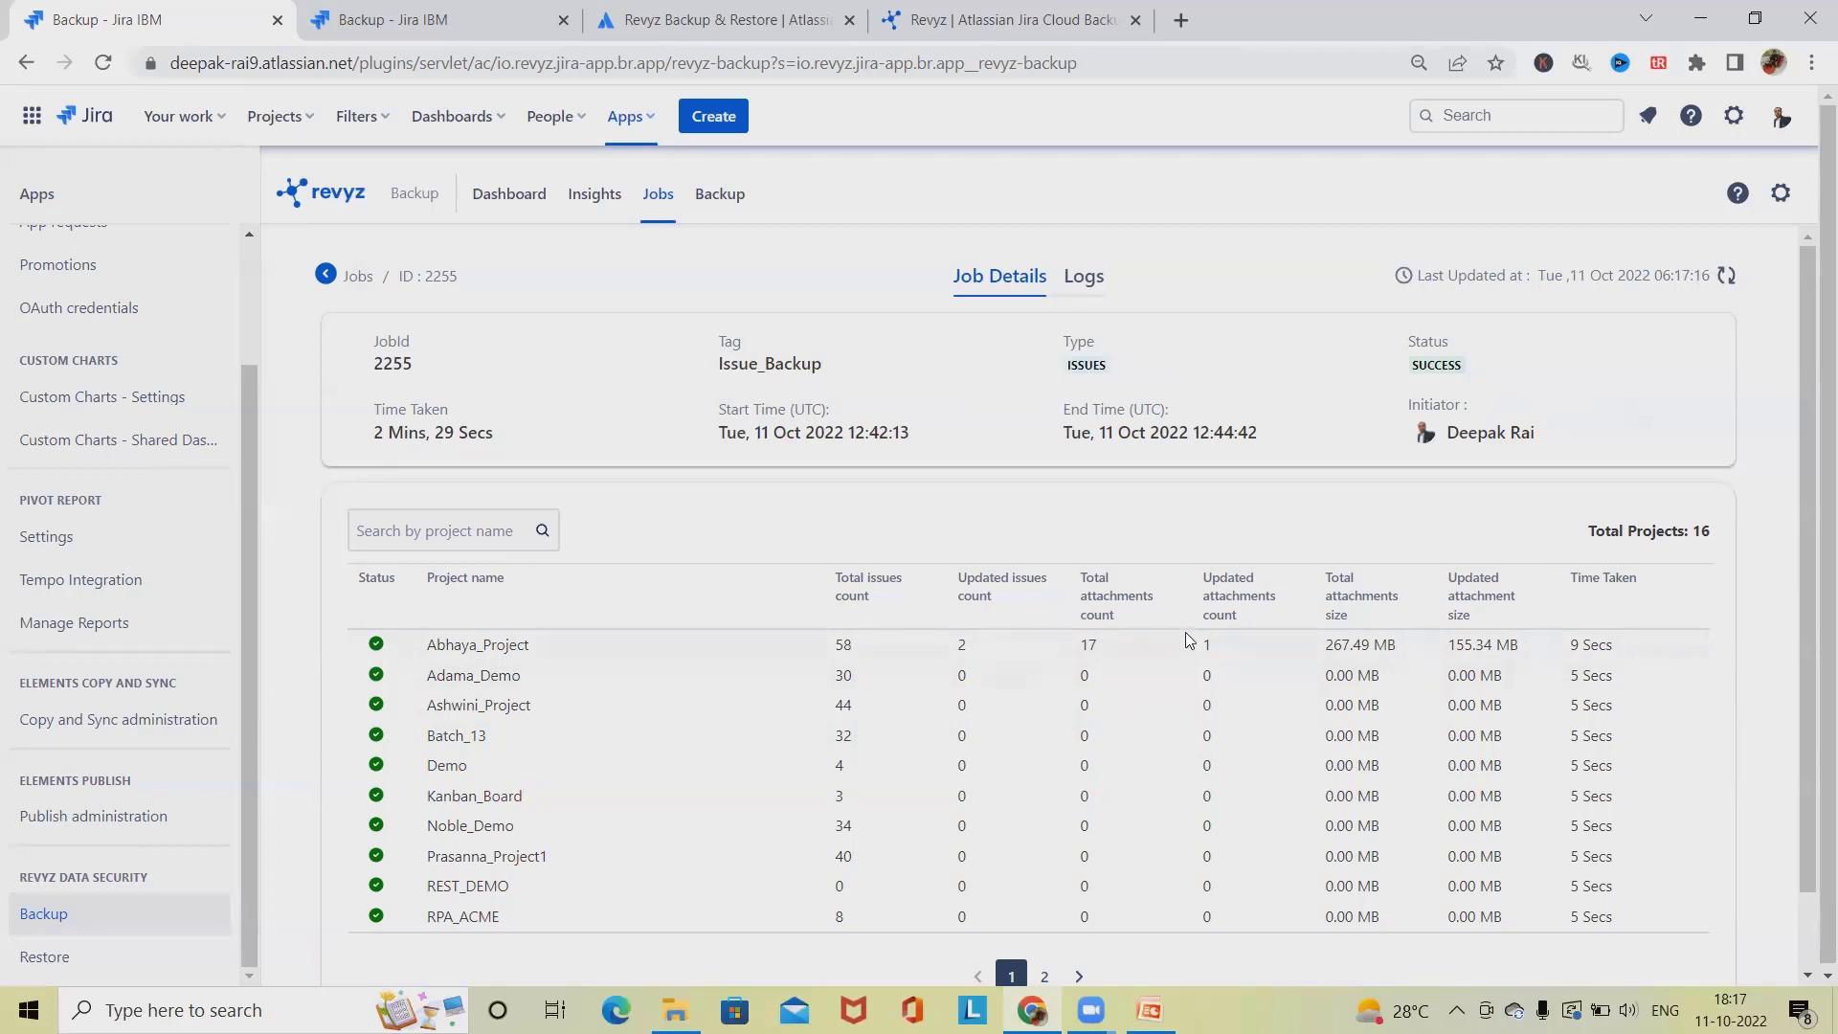
left_click_drag(1223, 562, 1221, 643)
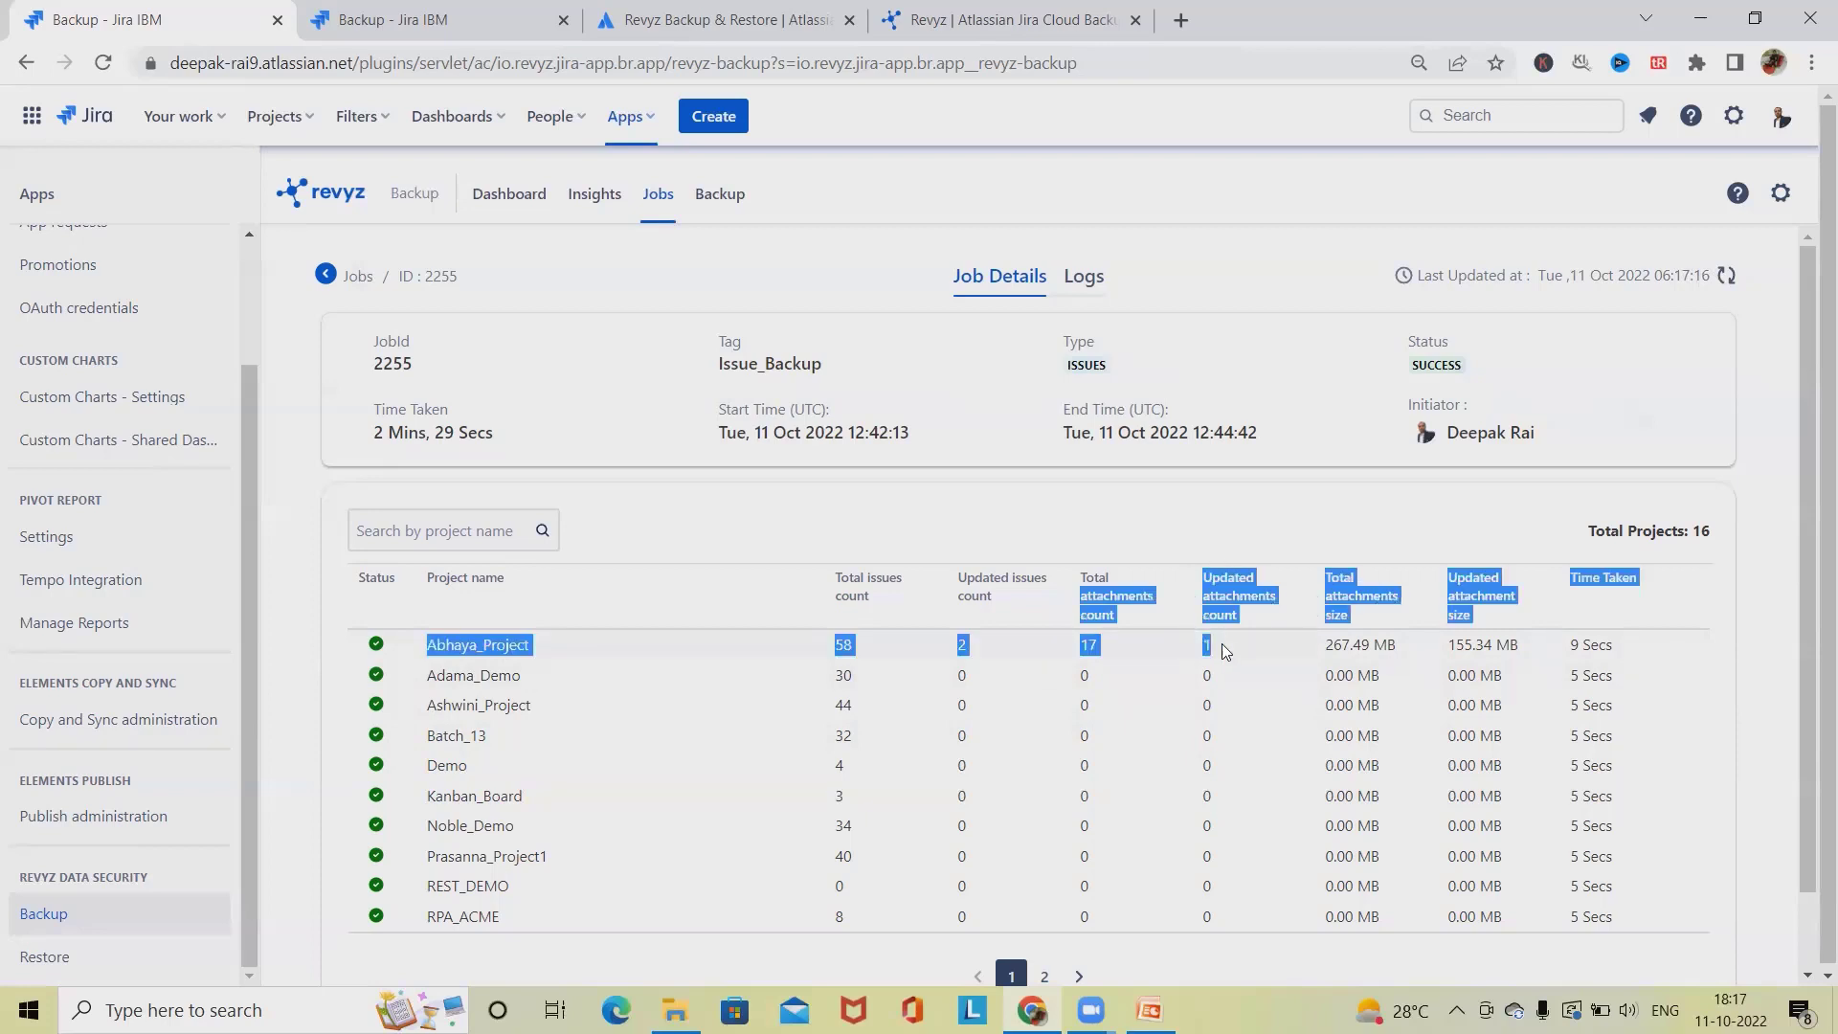
Return to the job list, open the earlier Issue Backup job and examine the first listed project's total issues and attachments counts
left_click(1259, 659)
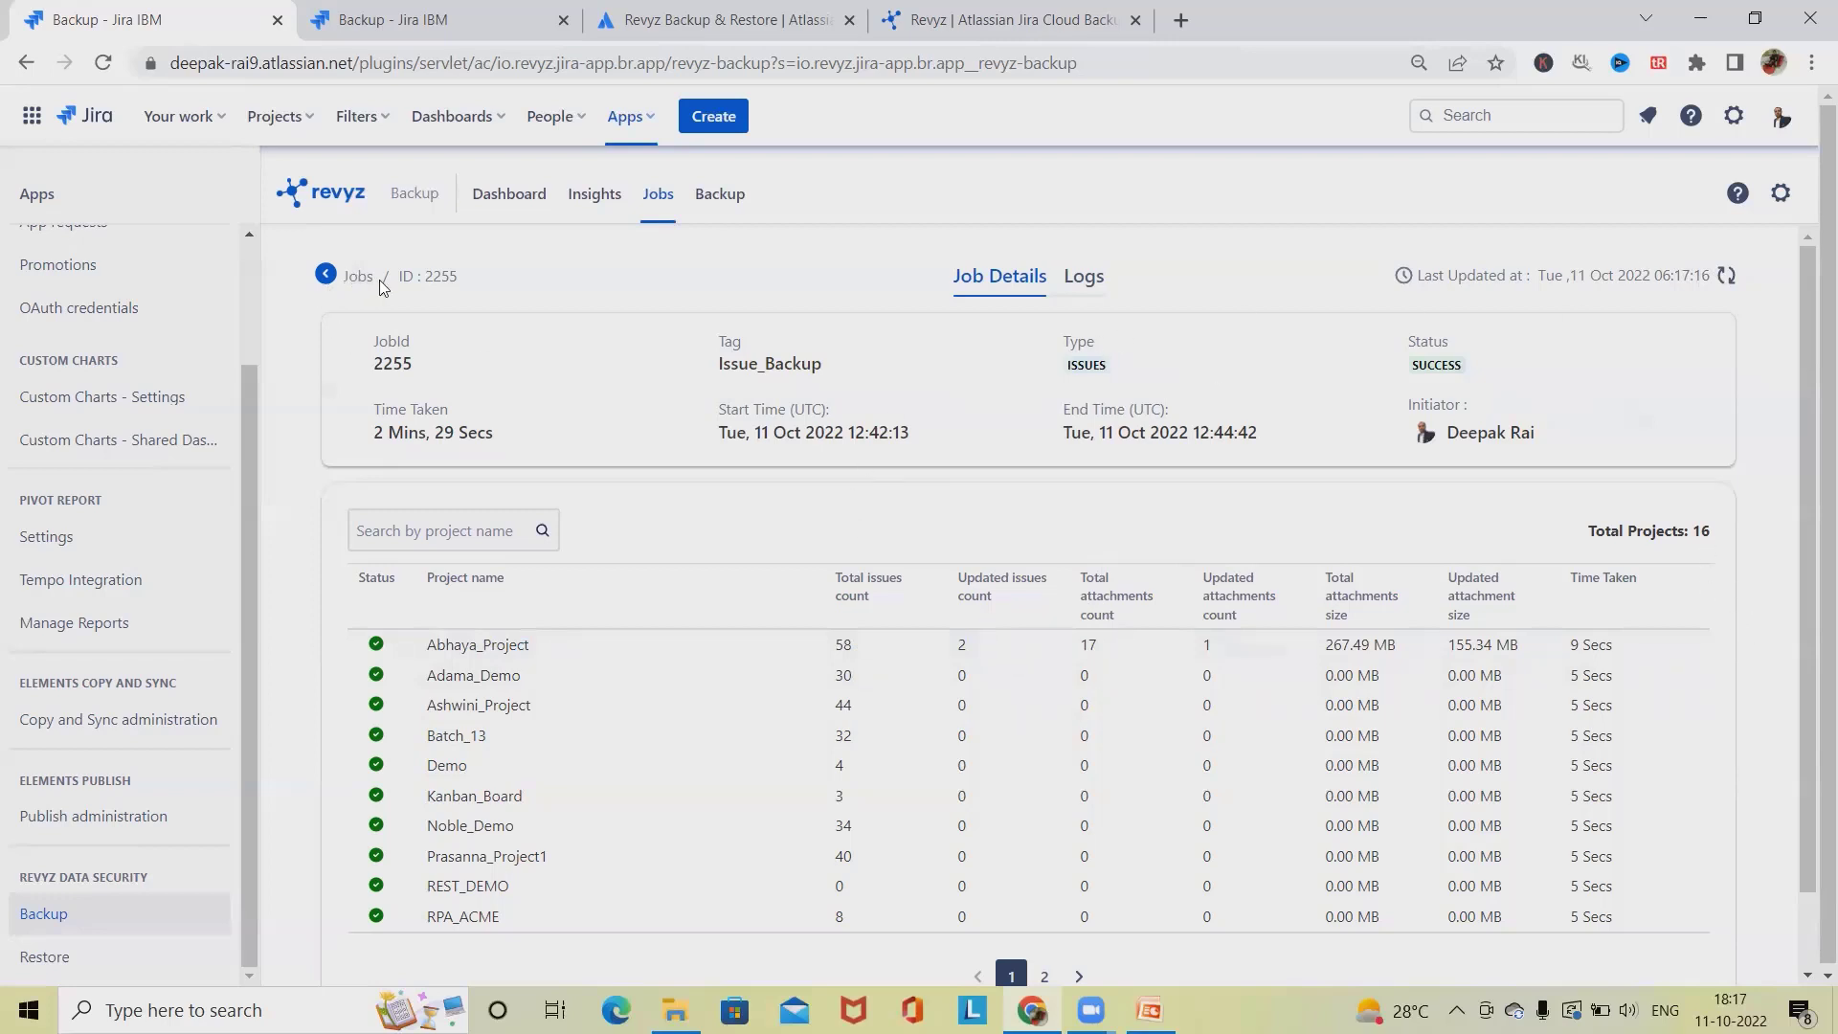
left_click(353, 277)
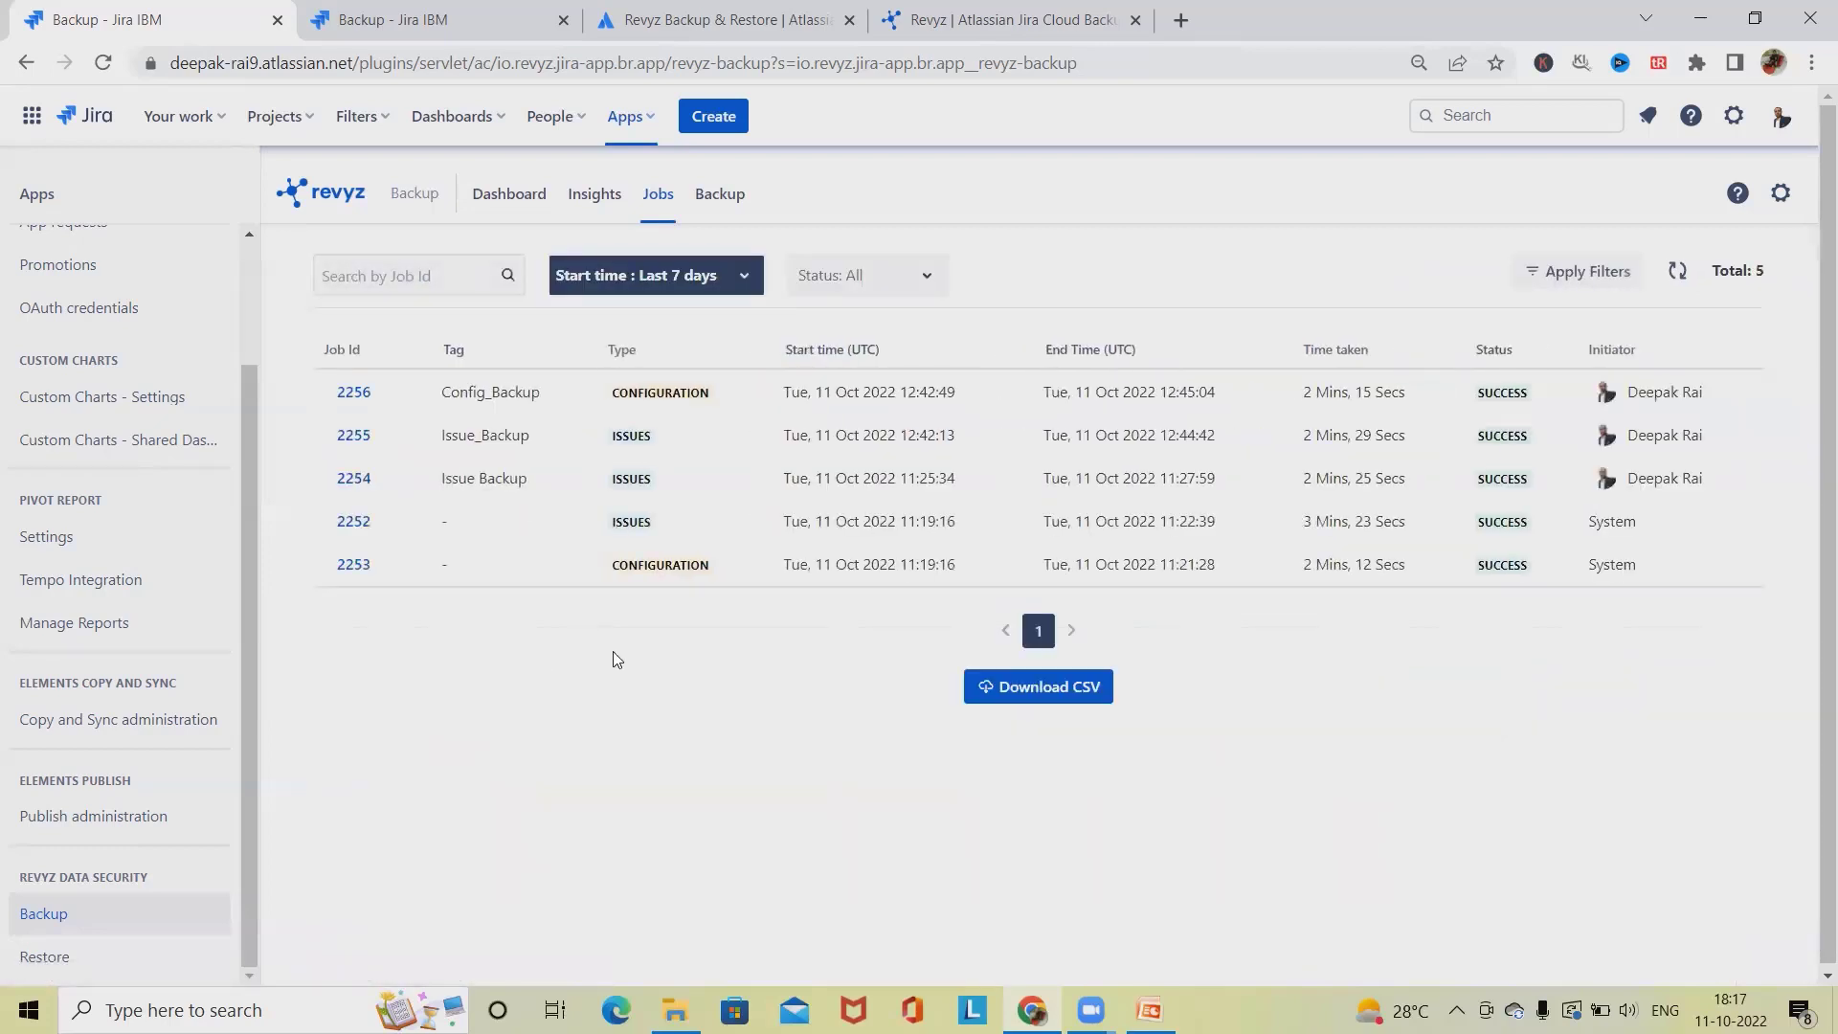
left_click(354, 479)
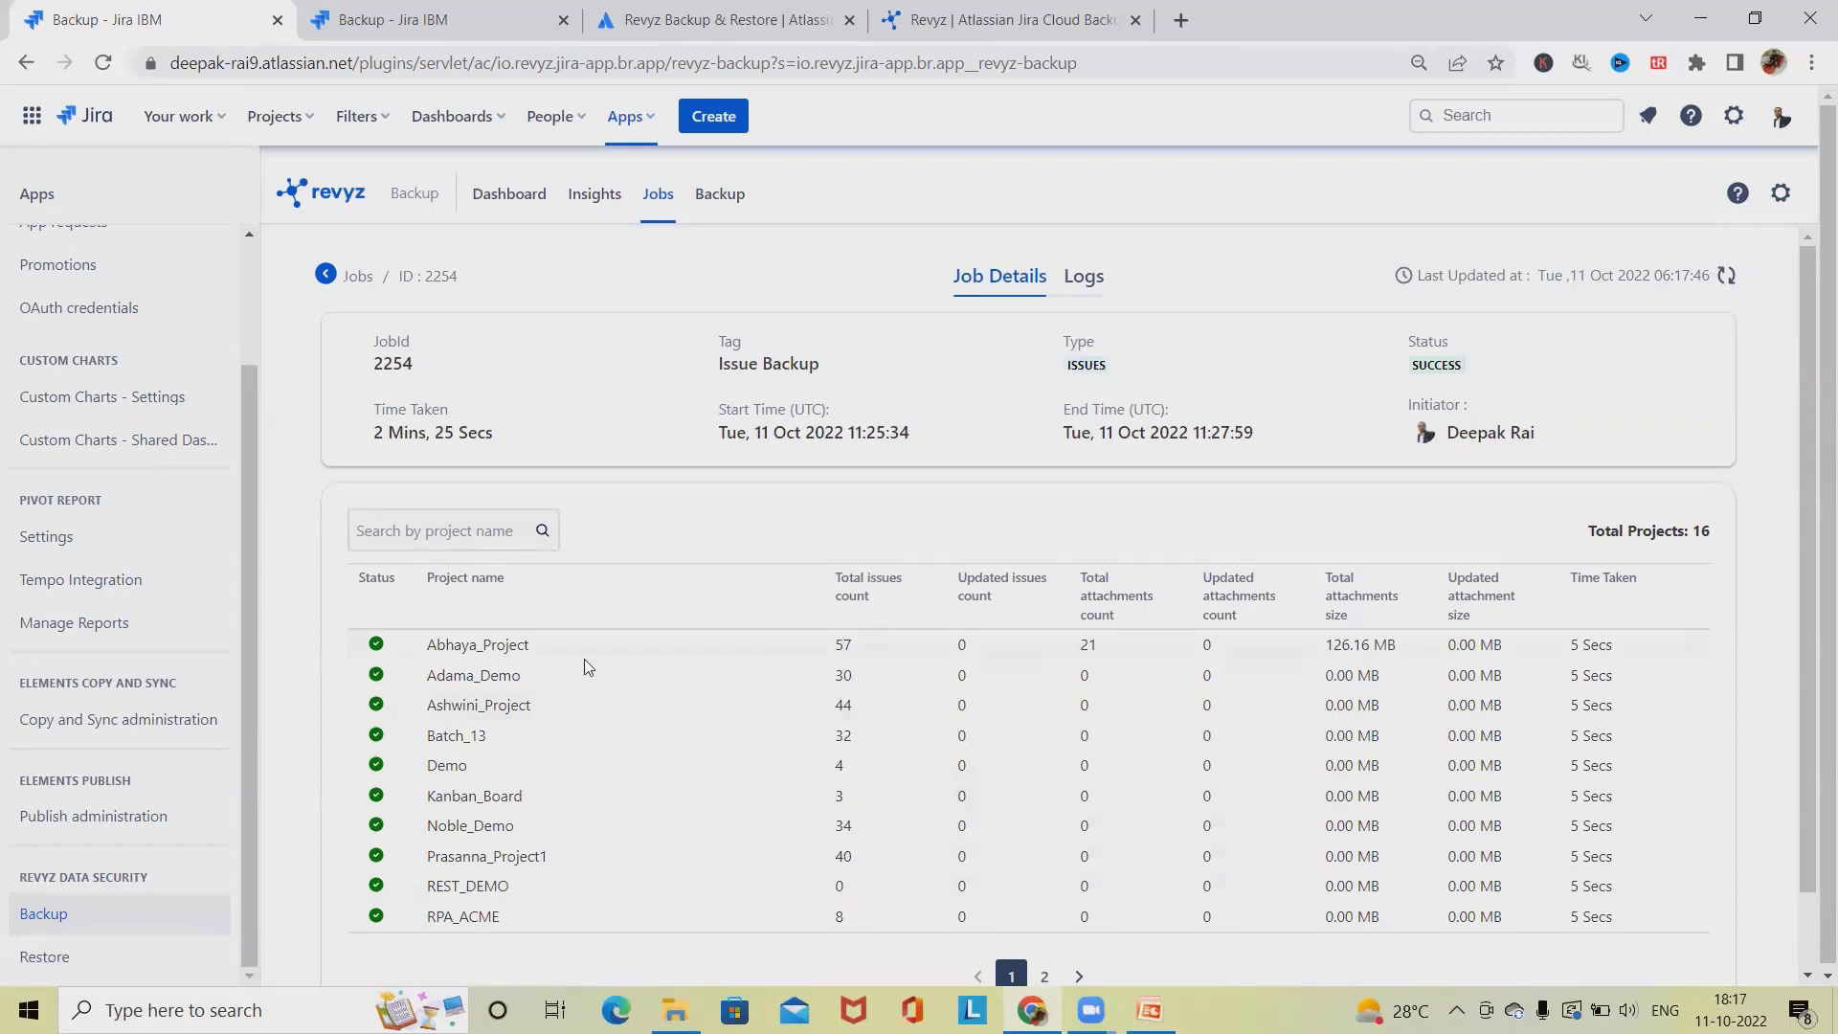
left_click_drag(829, 647, 882, 644)
left_click_drag(1107, 644, 1051, 644)
Reopen the newer Issue_Backup job's details and compare the first listed project's total issues, updated issues and total attachments counts
left_click(326, 275)
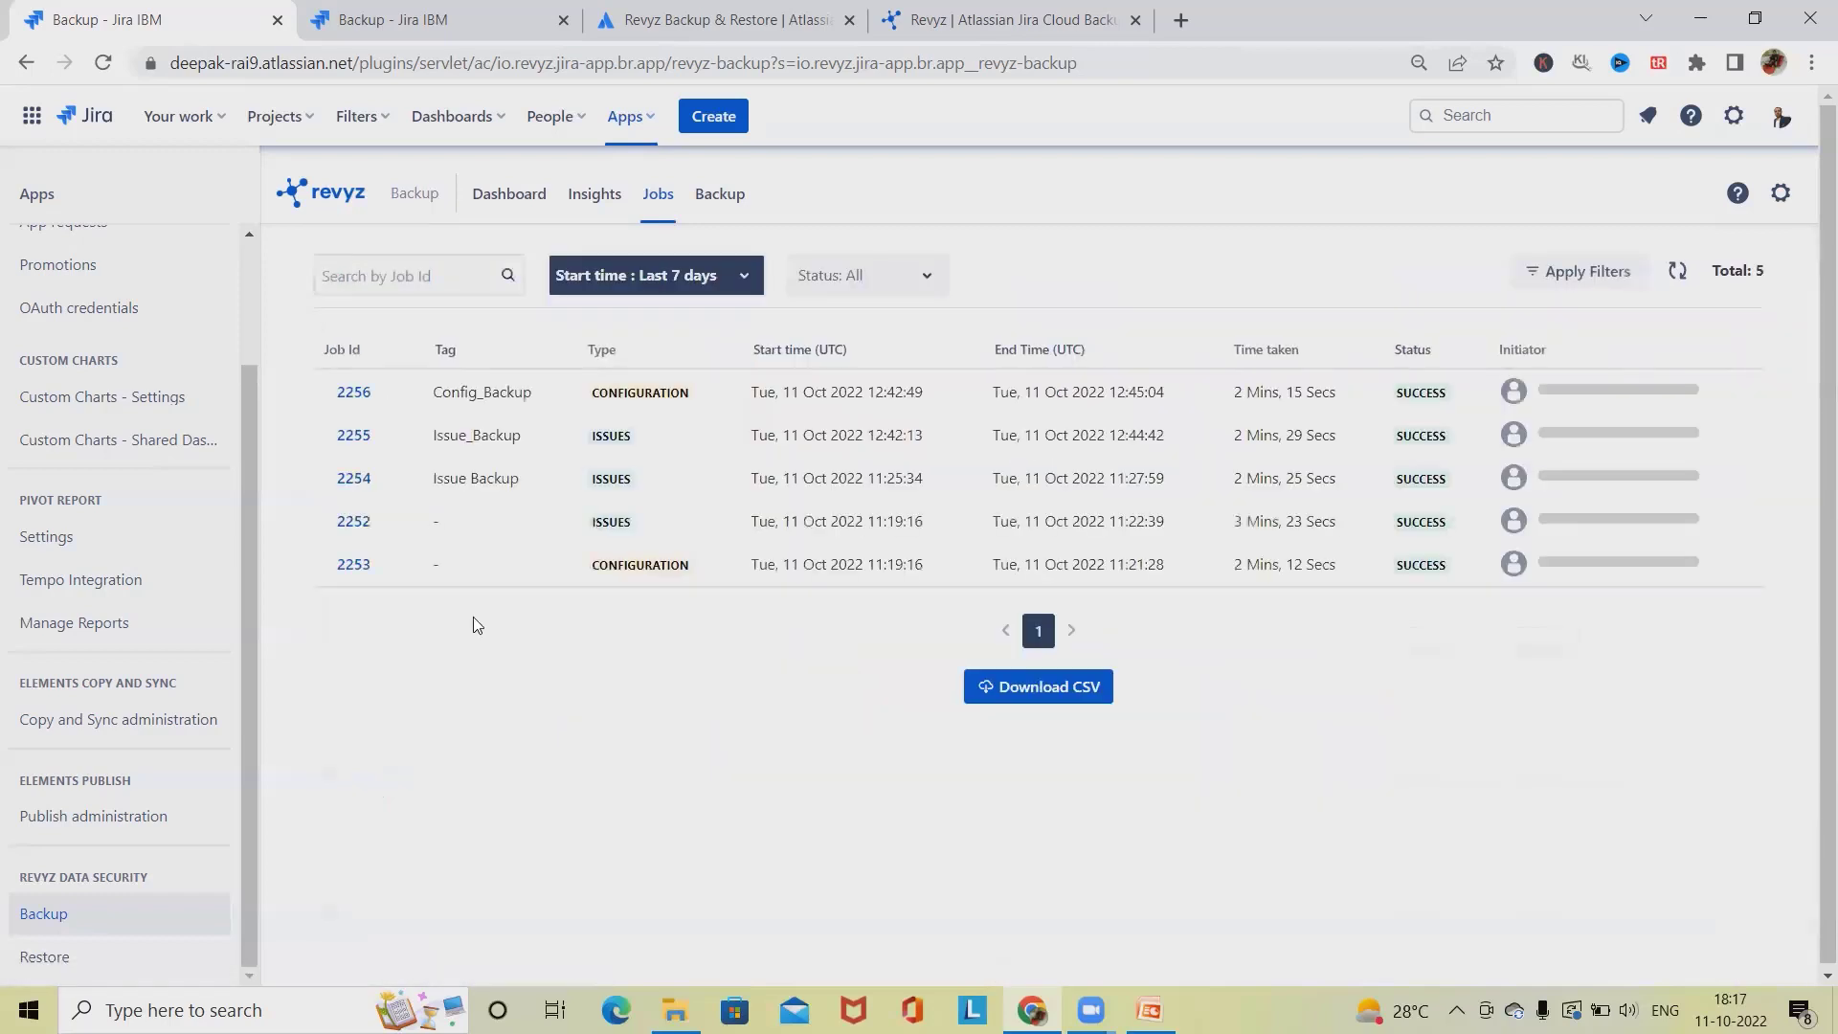
left_click(354, 435)
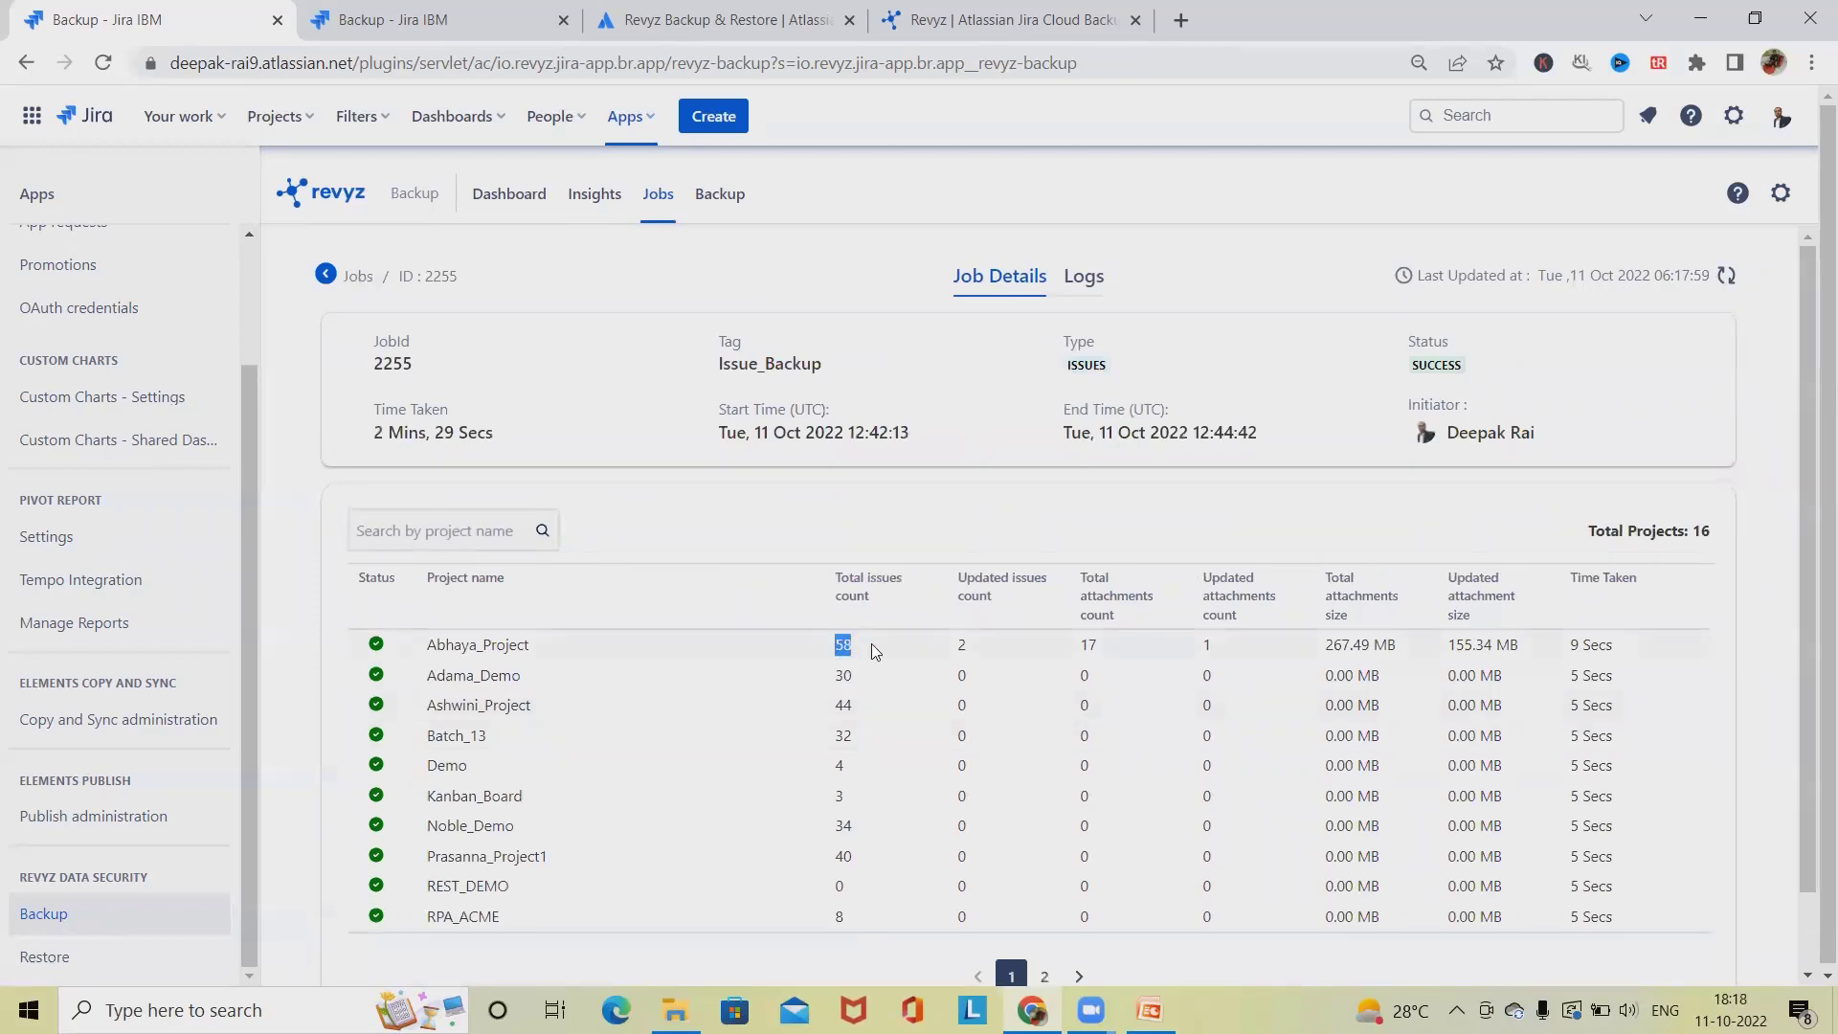
left_click_drag(1021, 579, 954, 597)
left_click(979, 636)
double_click(978, 635)
left_click_drag(1099, 641, 1082, 578)
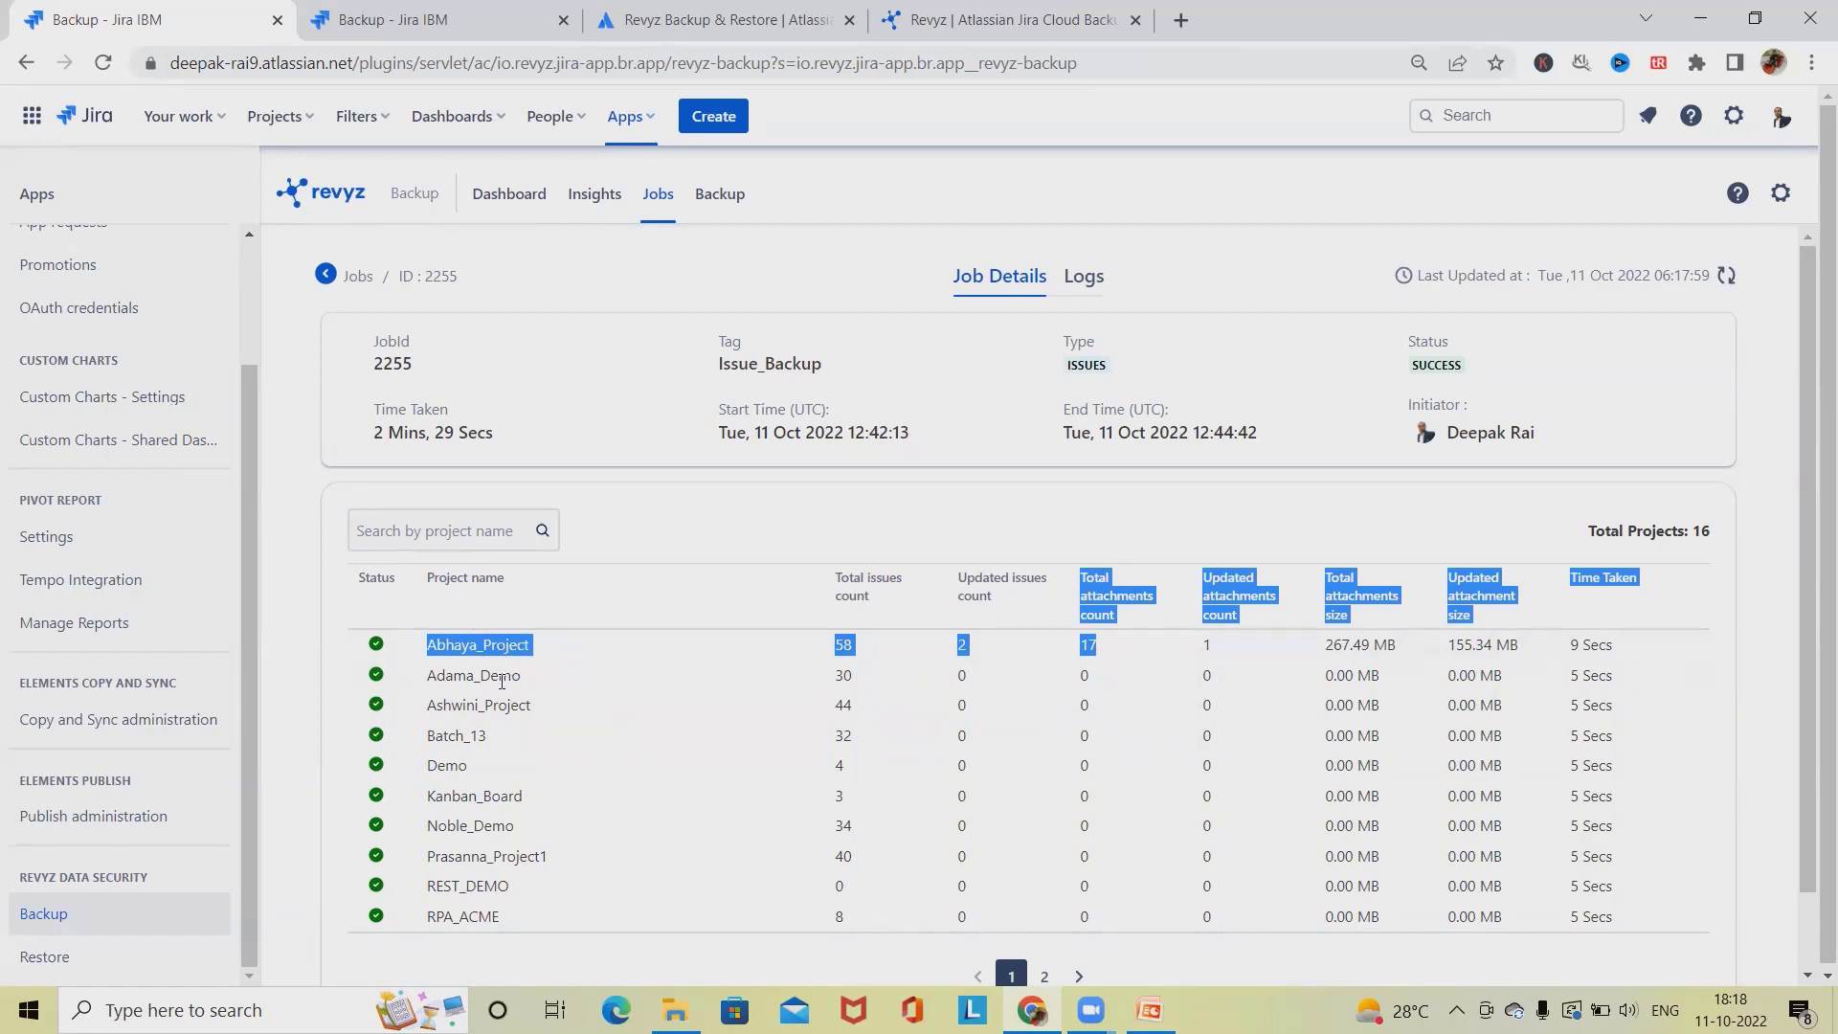
Open the Issue_Backup job's logs and examine the entries from the start of the issues backup
left_click(1074, 288)
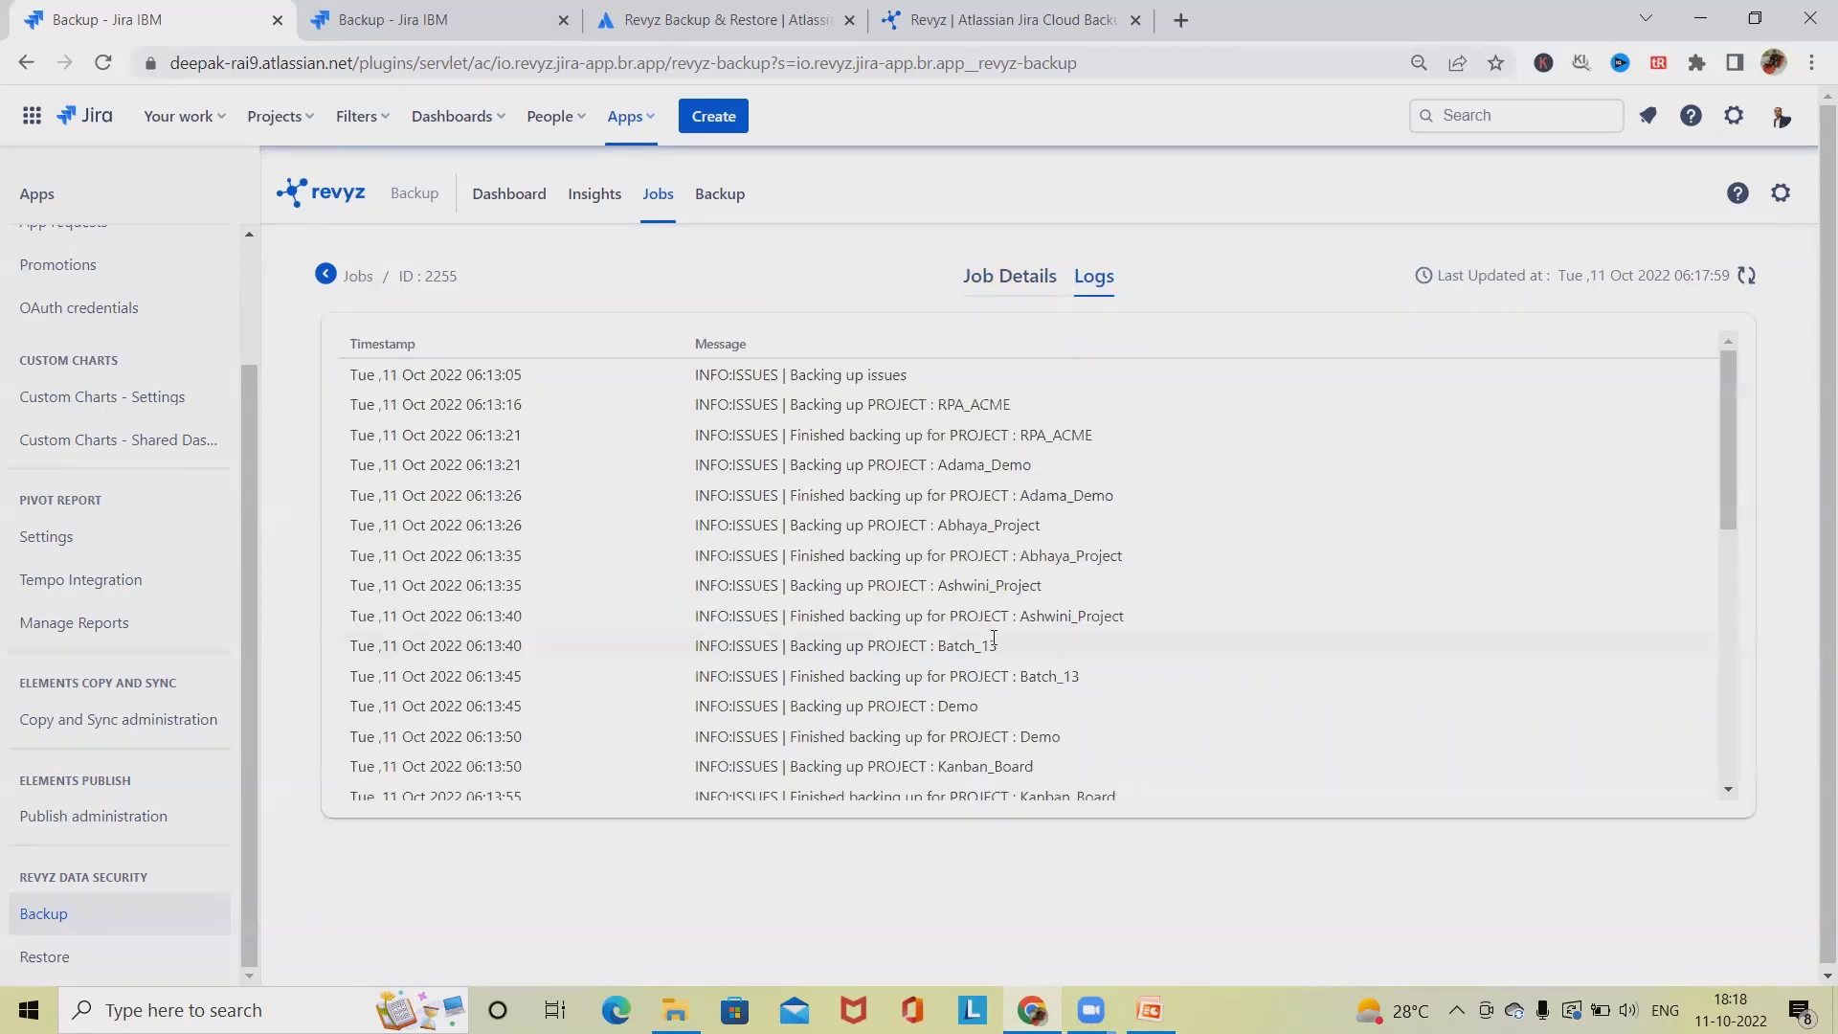
scroll(1002, 689, "down", 8)
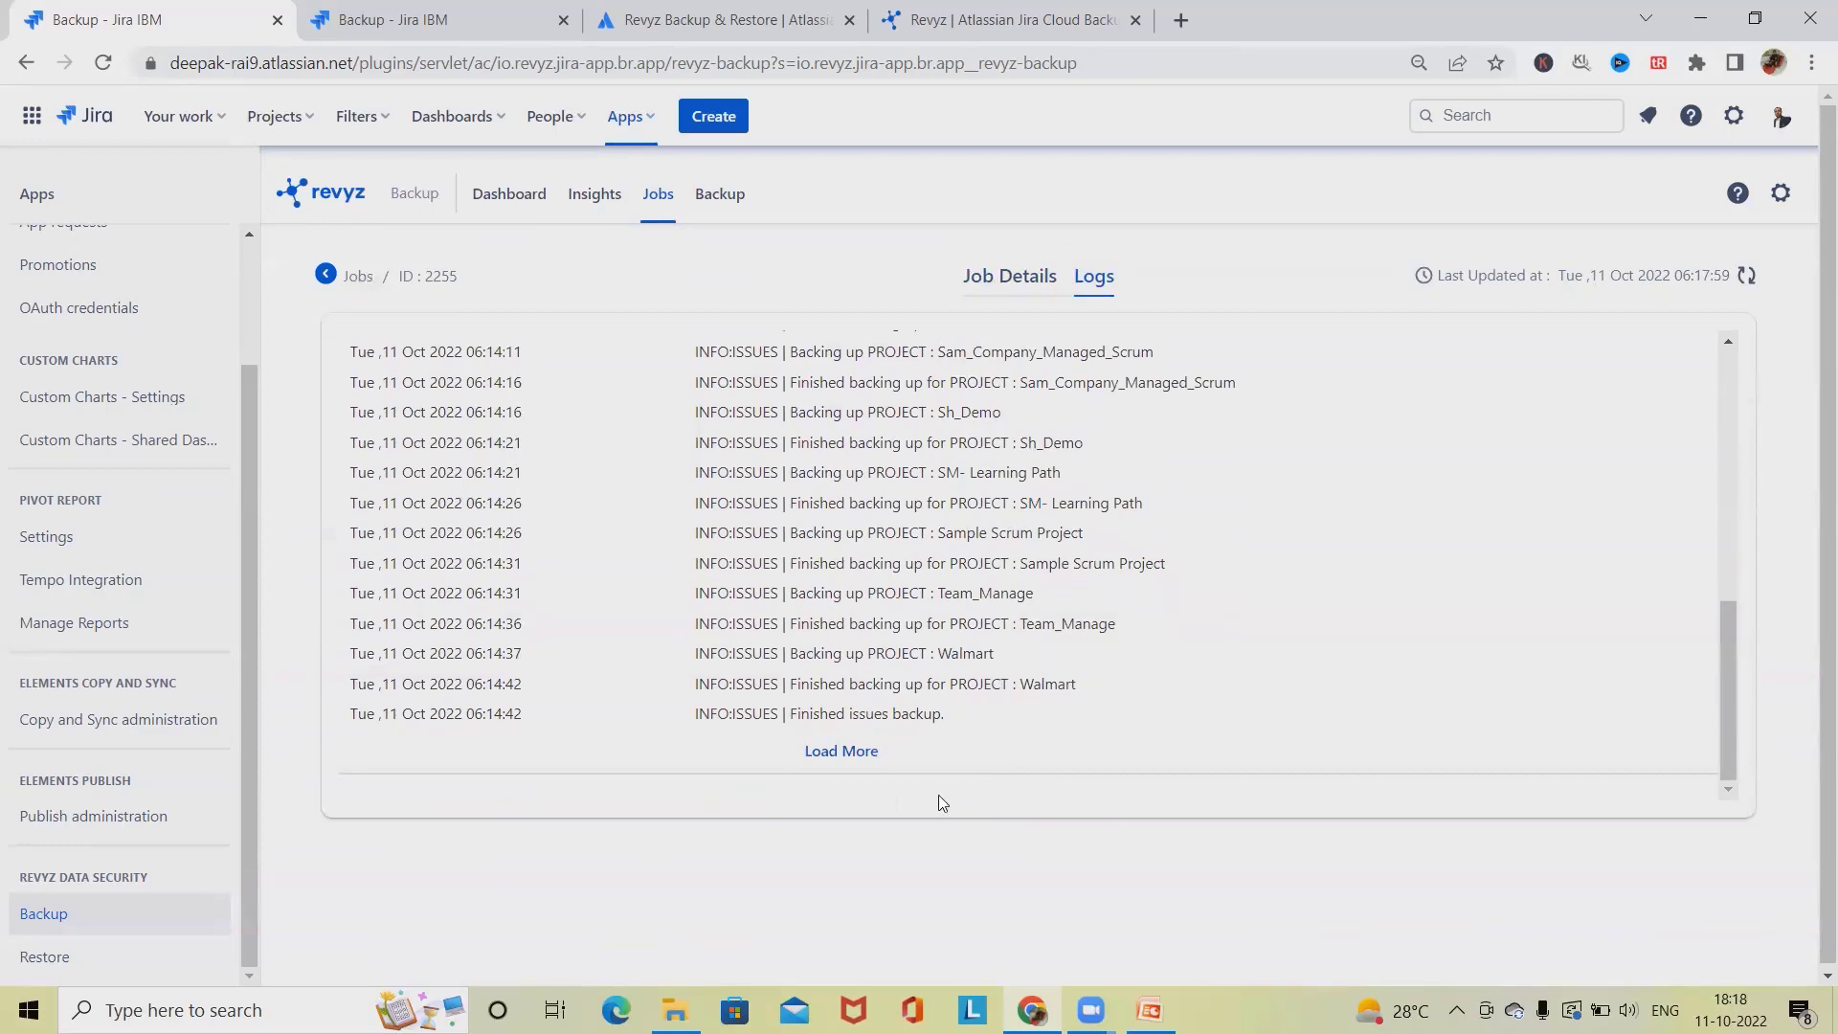
scroll(969, 603, "up", 10)
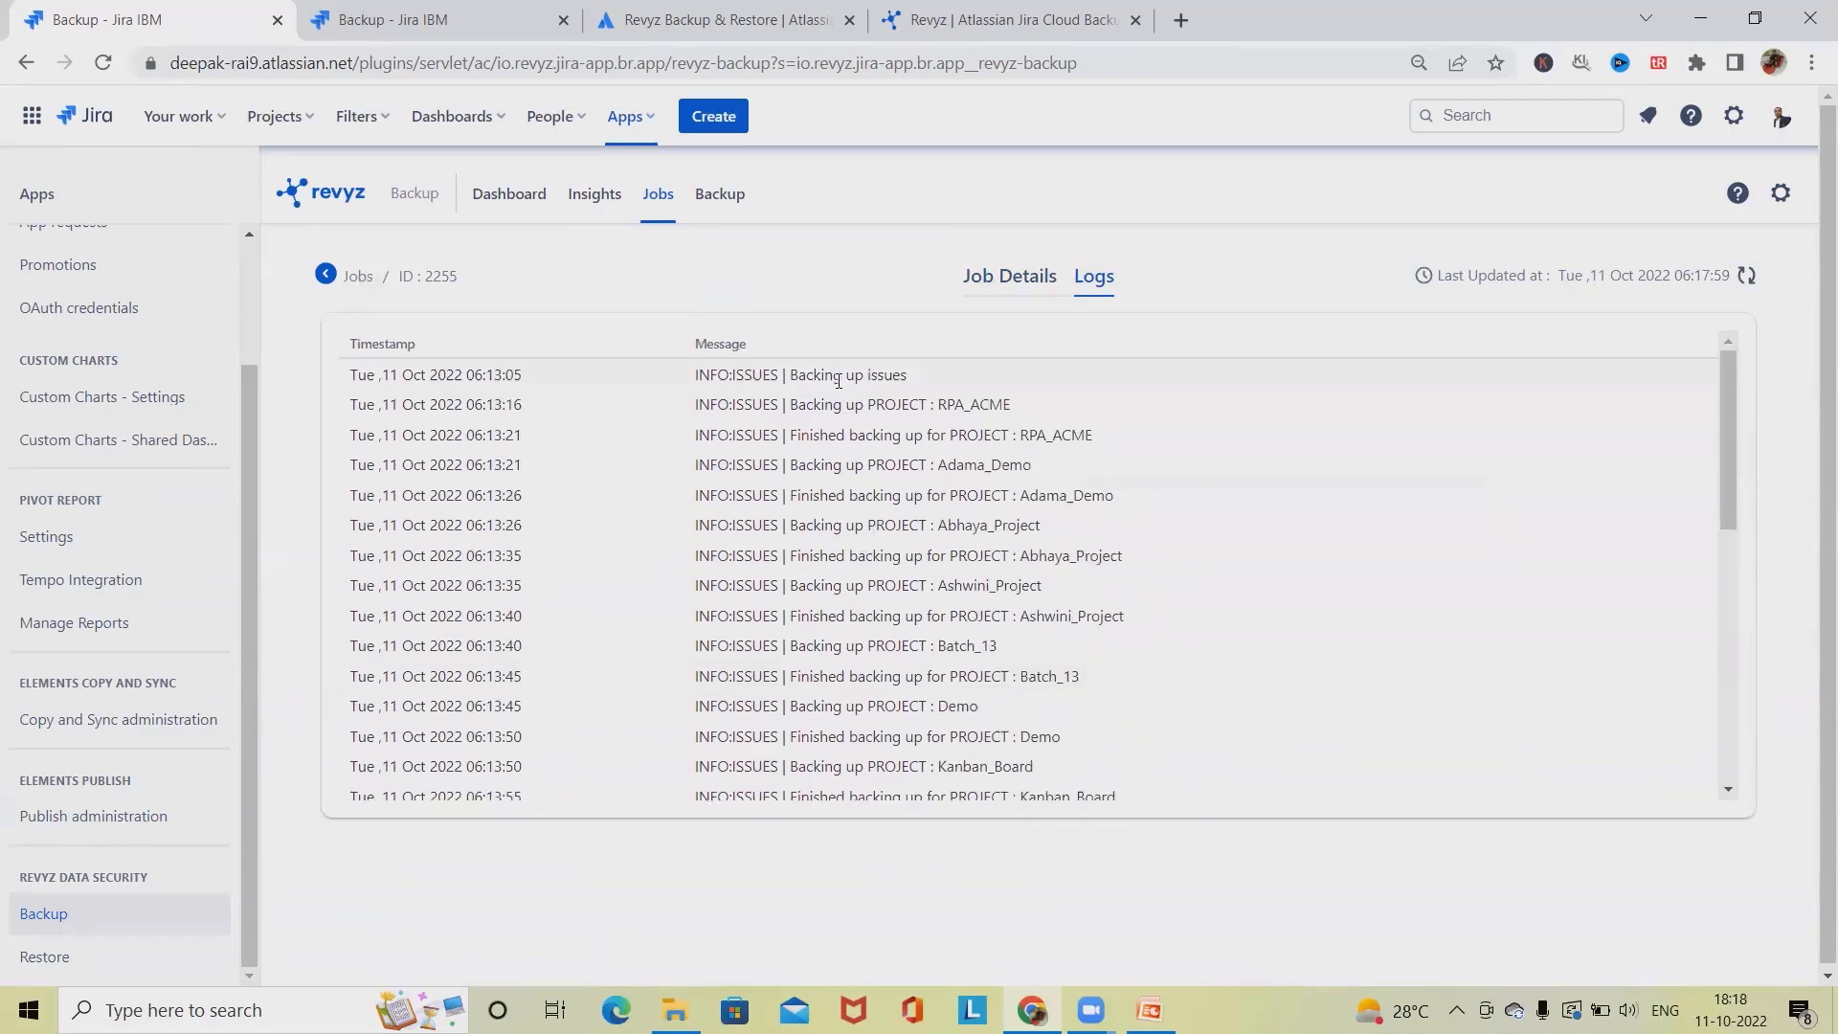
left_click_drag(834, 380, 901, 397)
left_click(907, 428)
Examine the per-project messages through the end of the Issue_Backup log, load any further entries and refresh it before returning to the job list
scroll(794, 468, "down", 8)
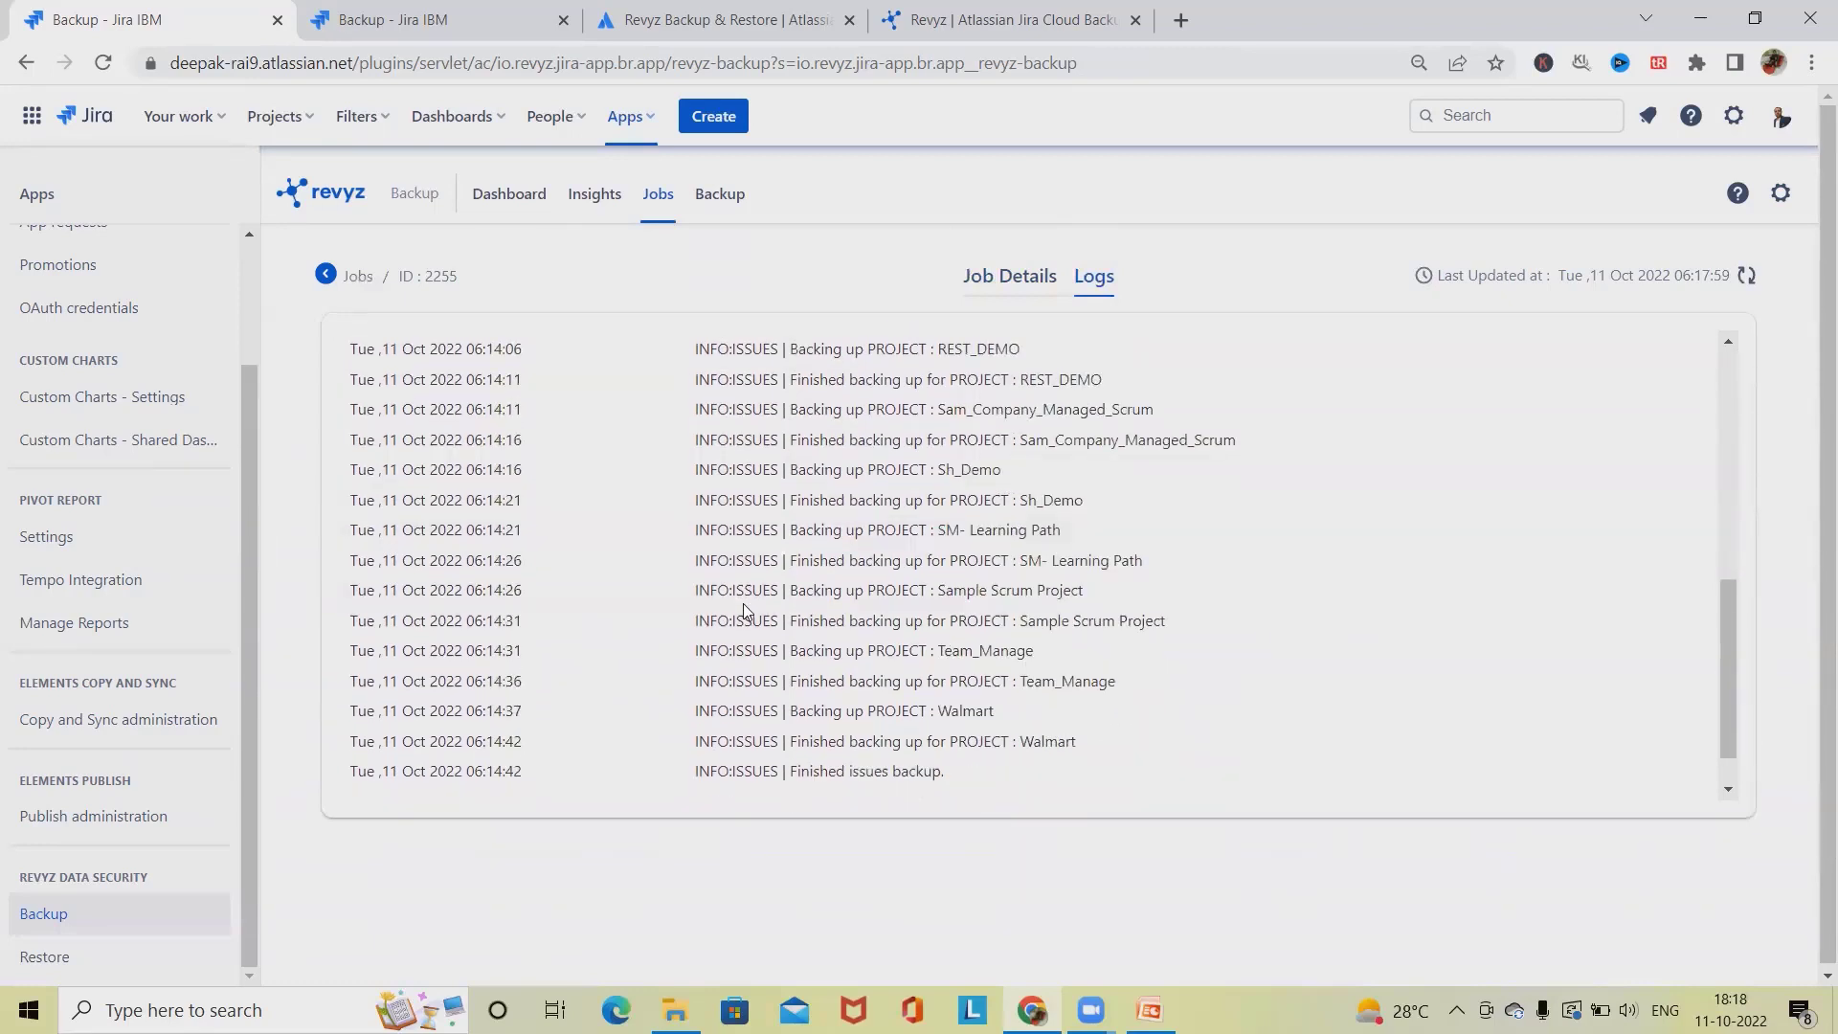
scroll(745, 610, "down", 2)
left_click_drag(840, 571, 1179, 563)
left_click(852, 537)
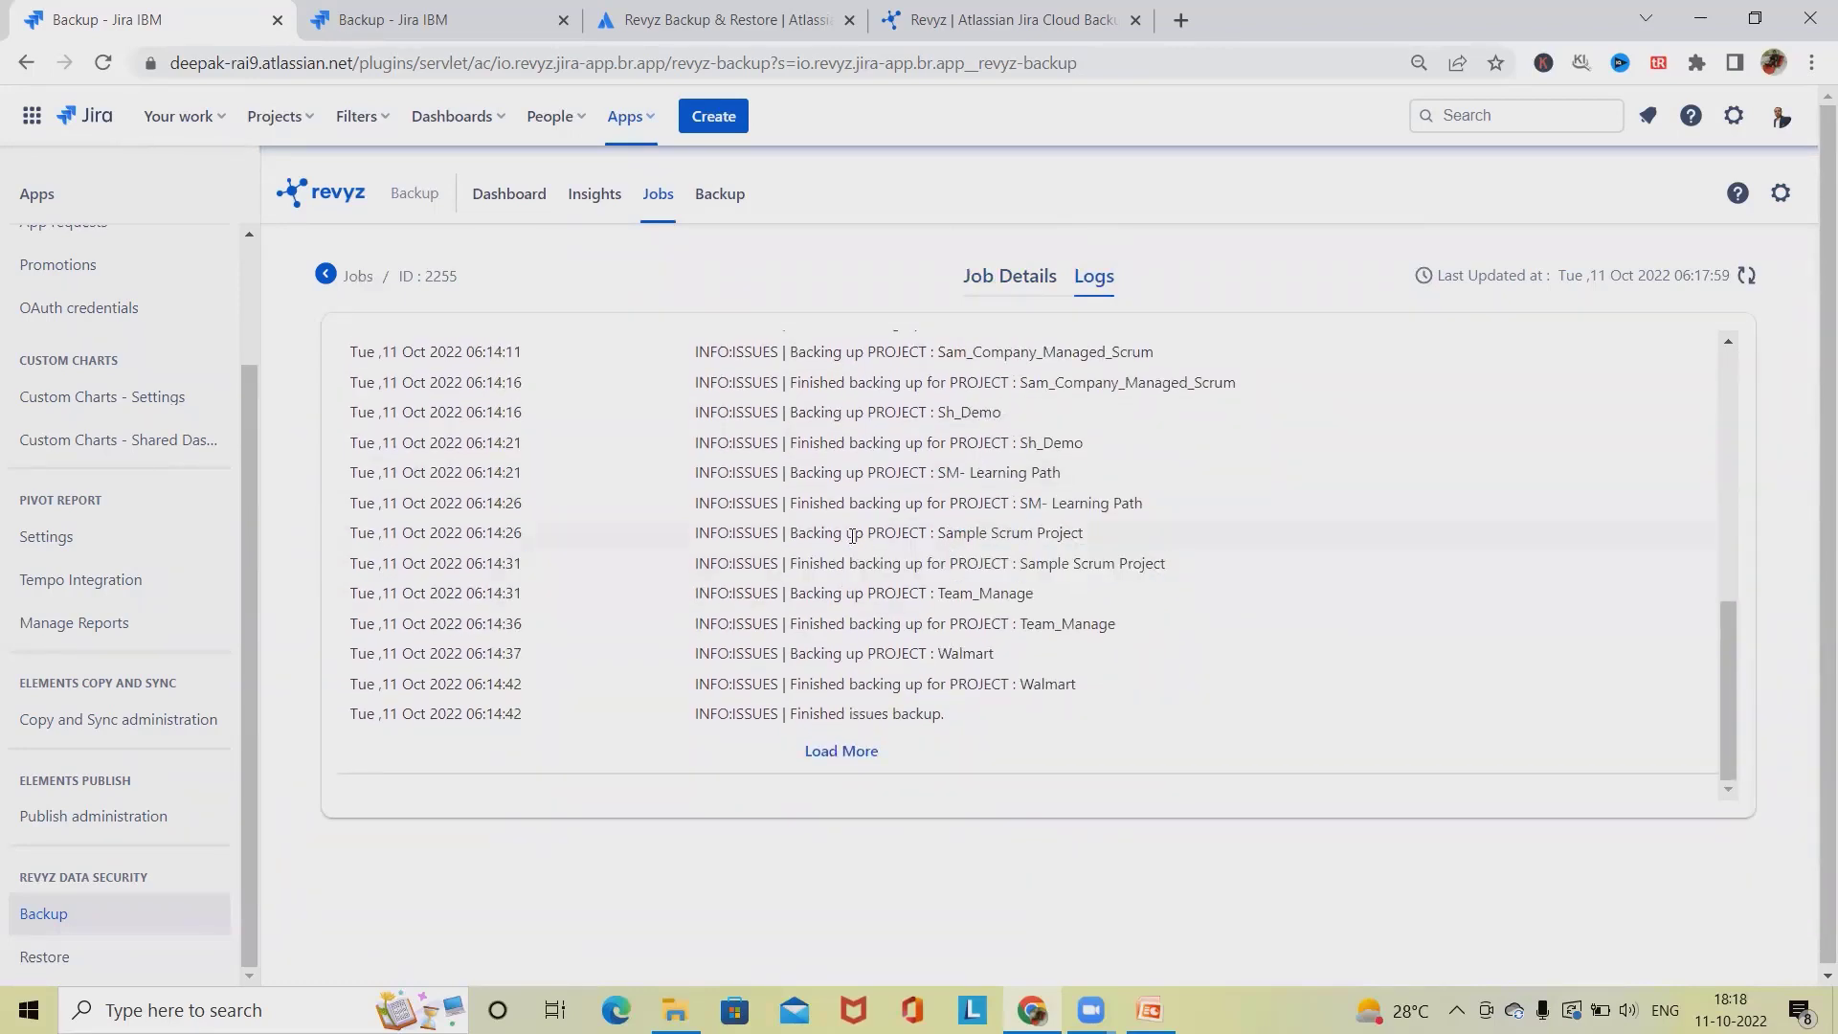
left_click_drag(852, 536, 1091, 627)
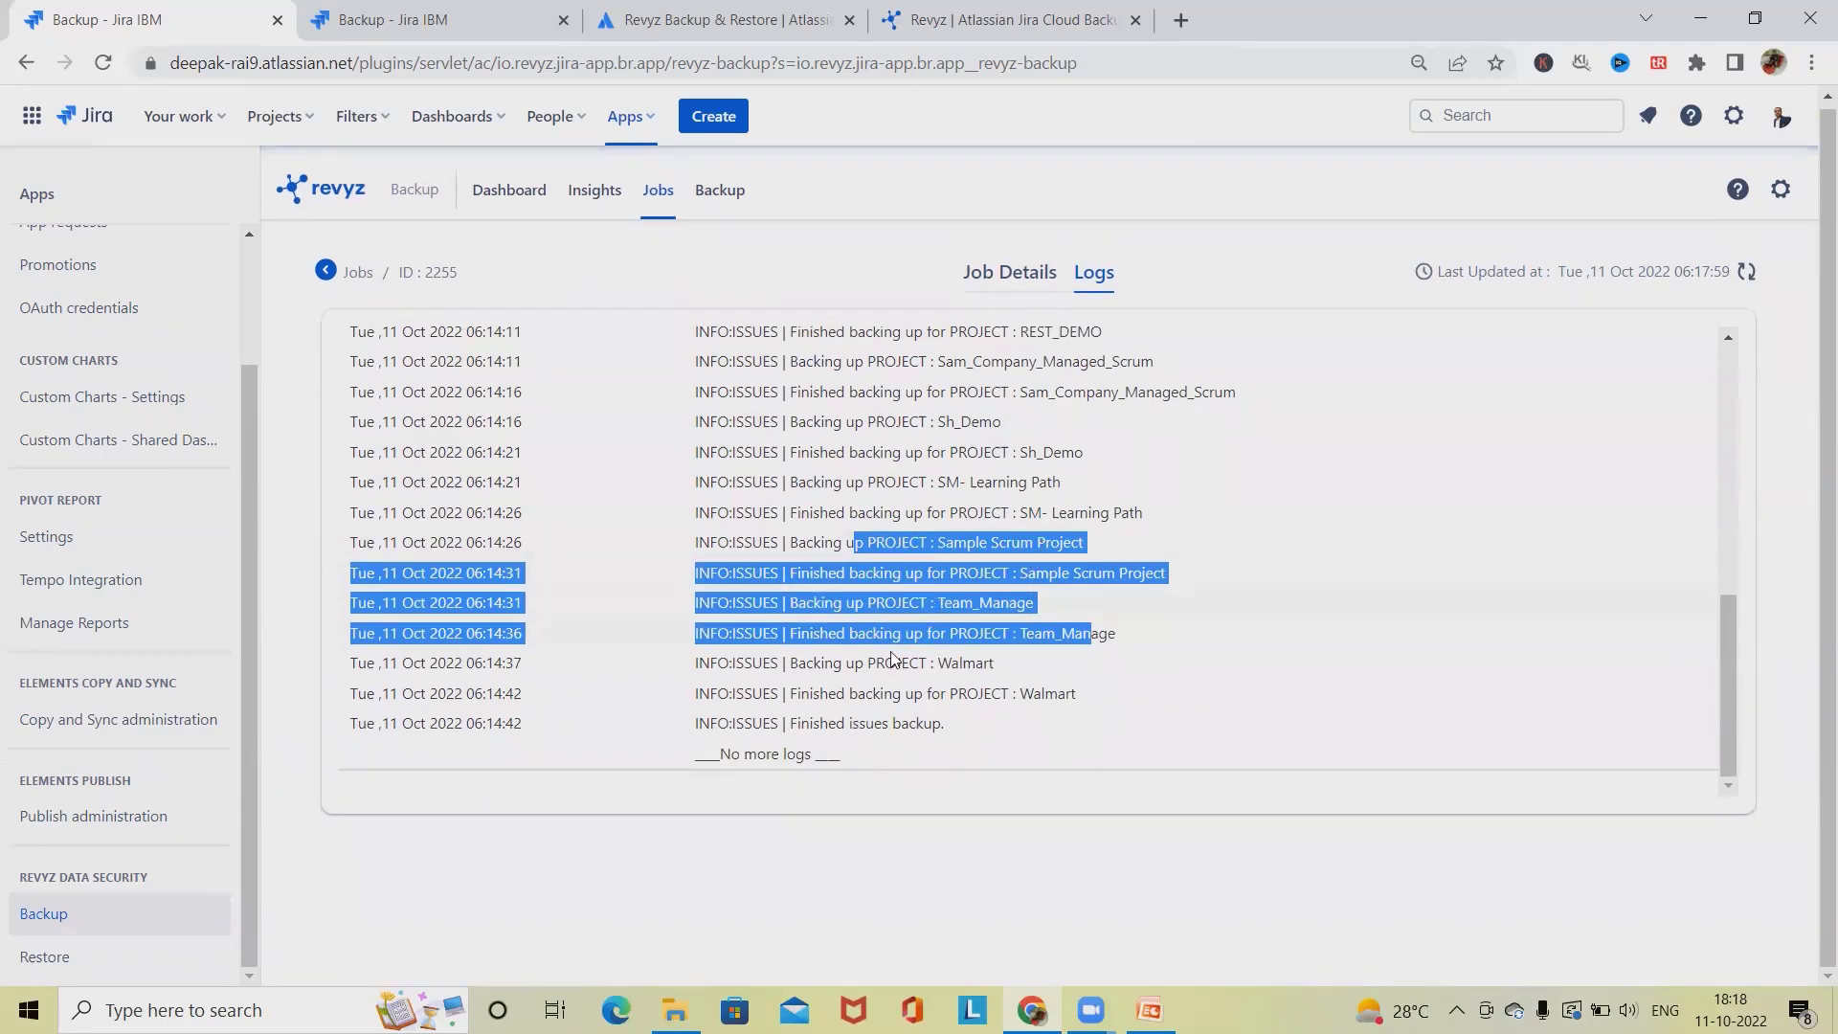
left_click(1748, 273)
left_click(327, 270)
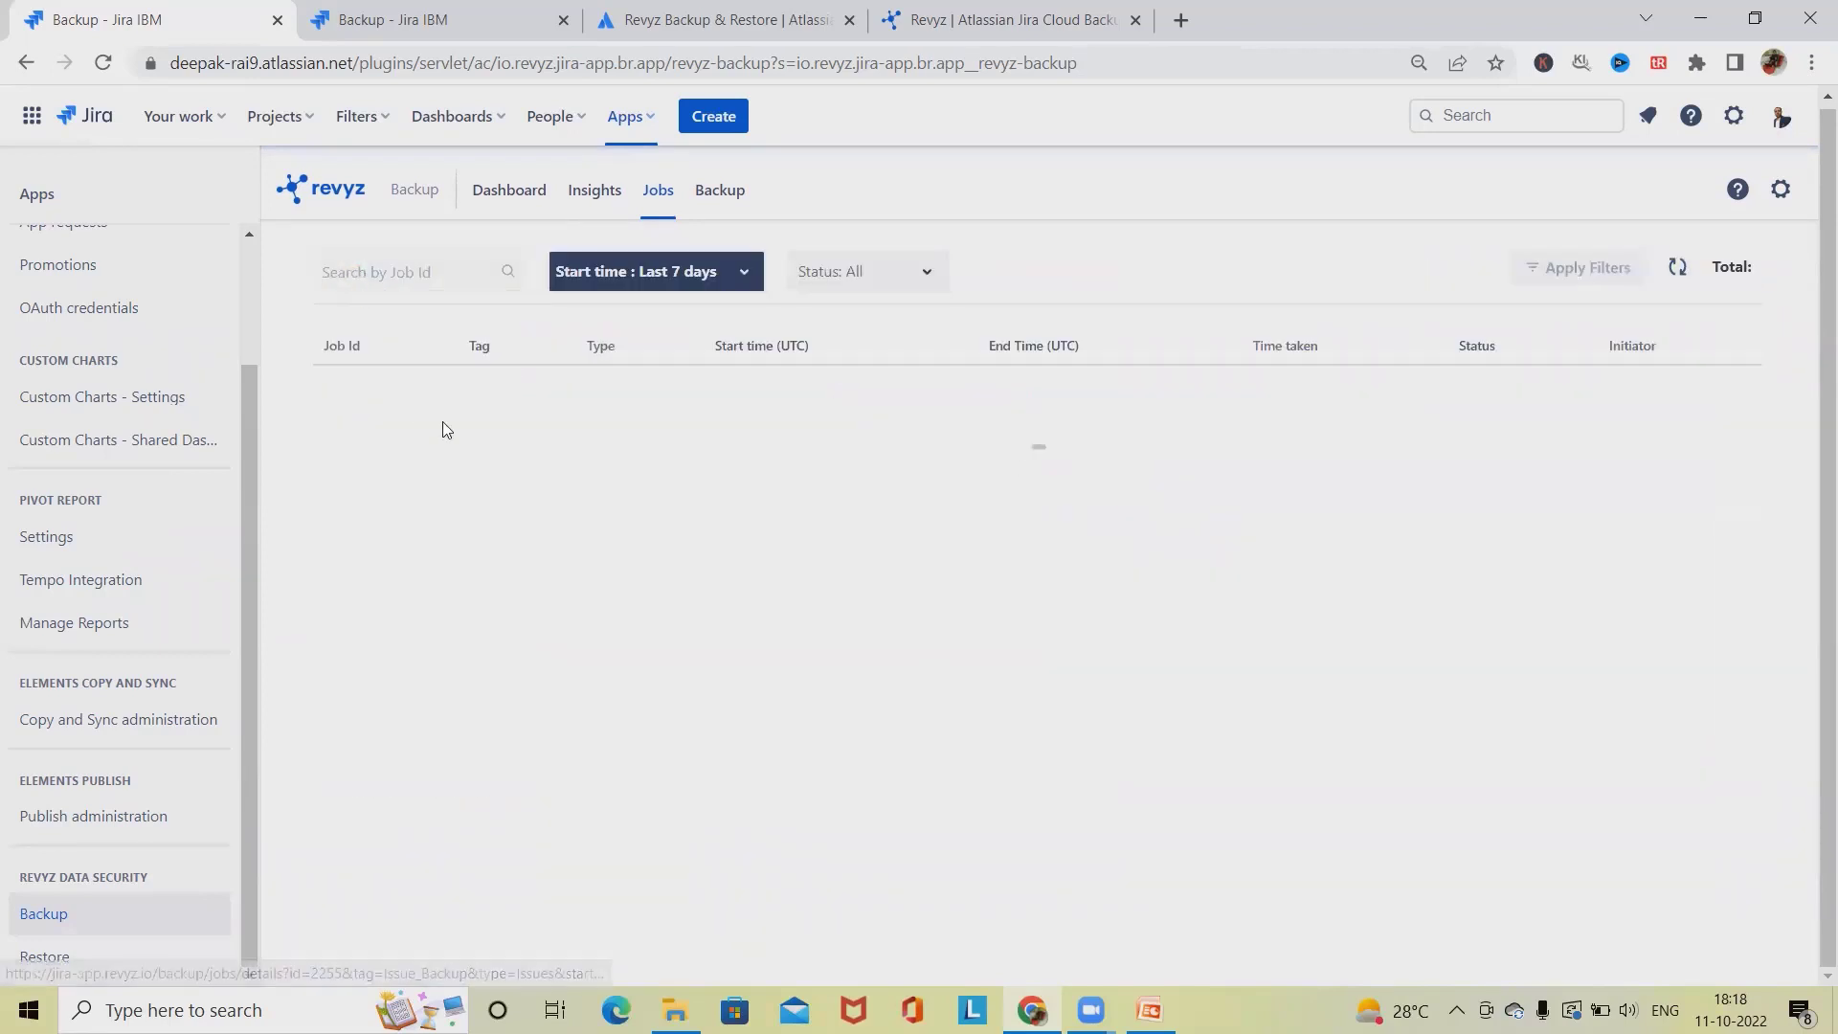